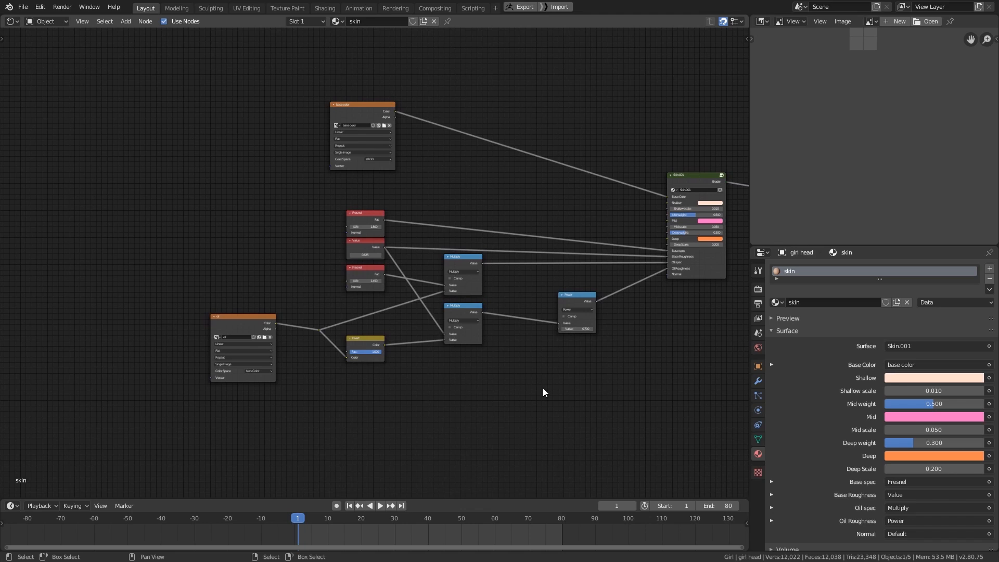
# - Duplicate the oil image texture node and place the copy directly below the original
pyautogui.moveTo(522, 407); pyautogui.dragTo(588, 356, button='middle')
pyautogui.click(315, 276)
pyautogui.hotkey('shift', 'd')
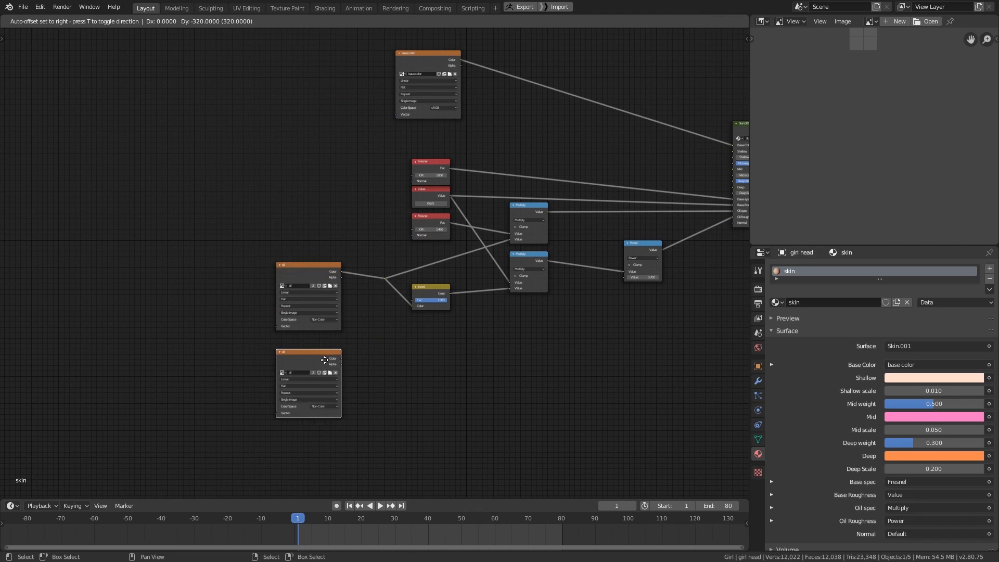
pyautogui.click(323, 372)
# - Start a new image in the duplicated texture node, named details, 4096 by 4096 px, without alpha
pyautogui.moveTo(315, 441); pyautogui.dragTo(384, 364, button='middle')
pyautogui.scroll(2, 384, 365)
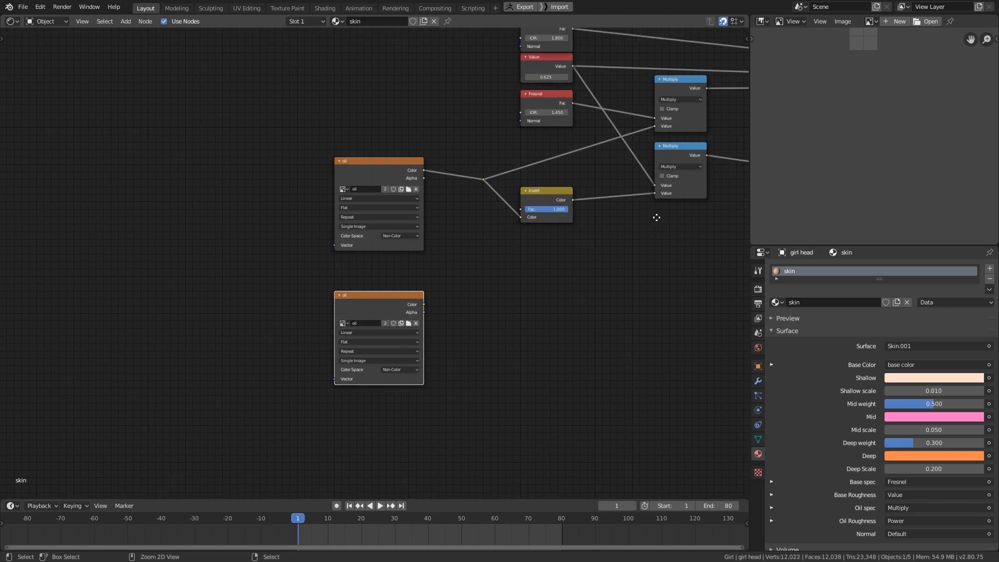
pyautogui.click(403, 326)
pyautogui.click(452, 318)
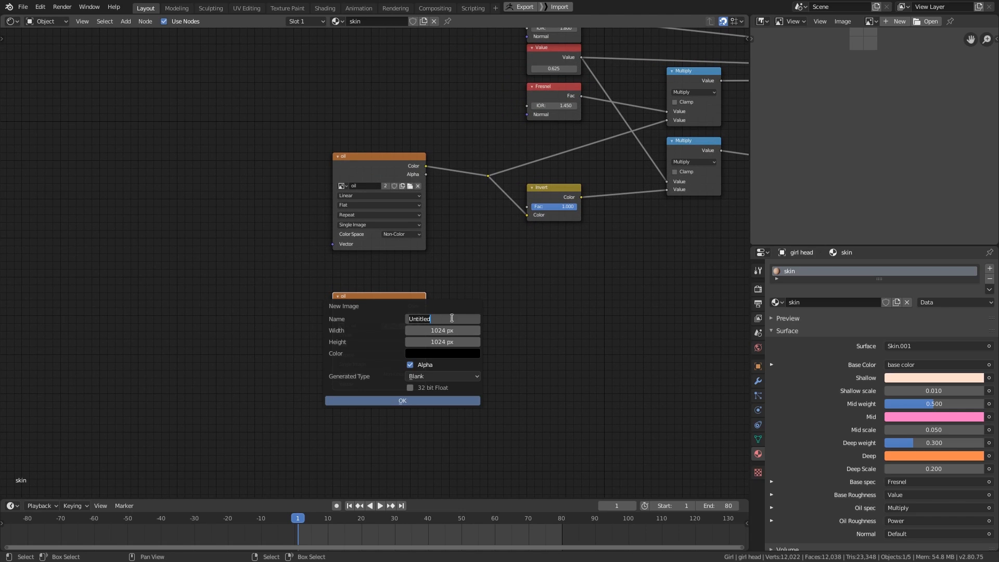
pyautogui.write('details')
pyautogui.press('Tab')
pyautogui.write('4096')
pyautogui.press('Tab')
pyautogui.write('4096')
pyautogui.press('Return')
# - Create the details image with a plain grey fill and set its color space to Non-Color
pyautogui.click(438, 354)
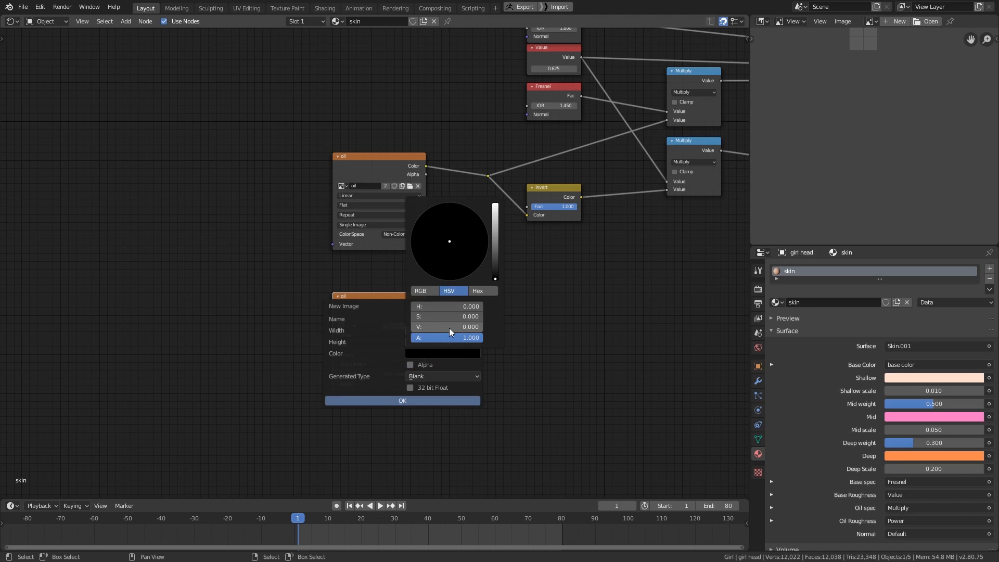
pyautogui.click(447, 327)
pyautogui.press('Return')
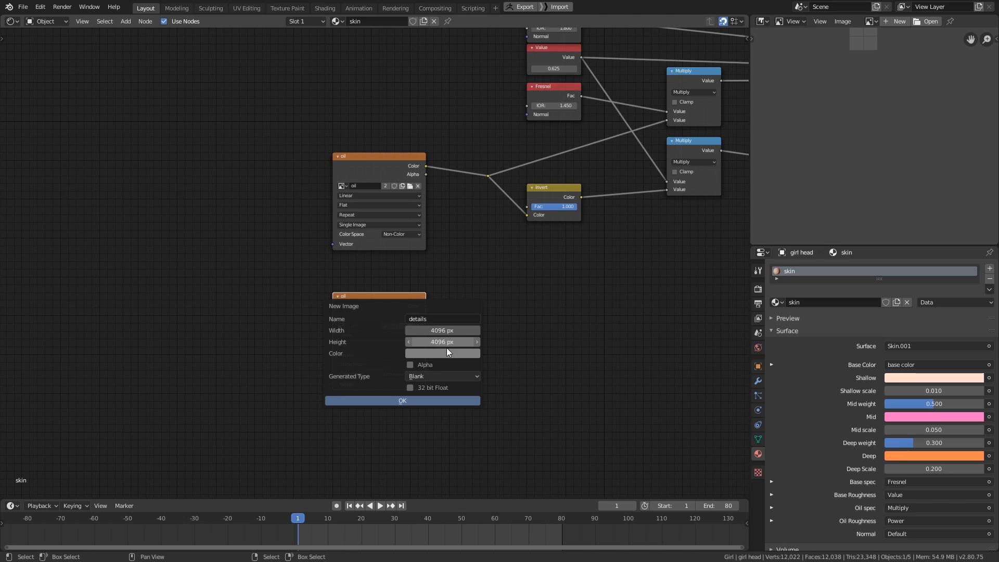
pyautogui.click(431, 402)
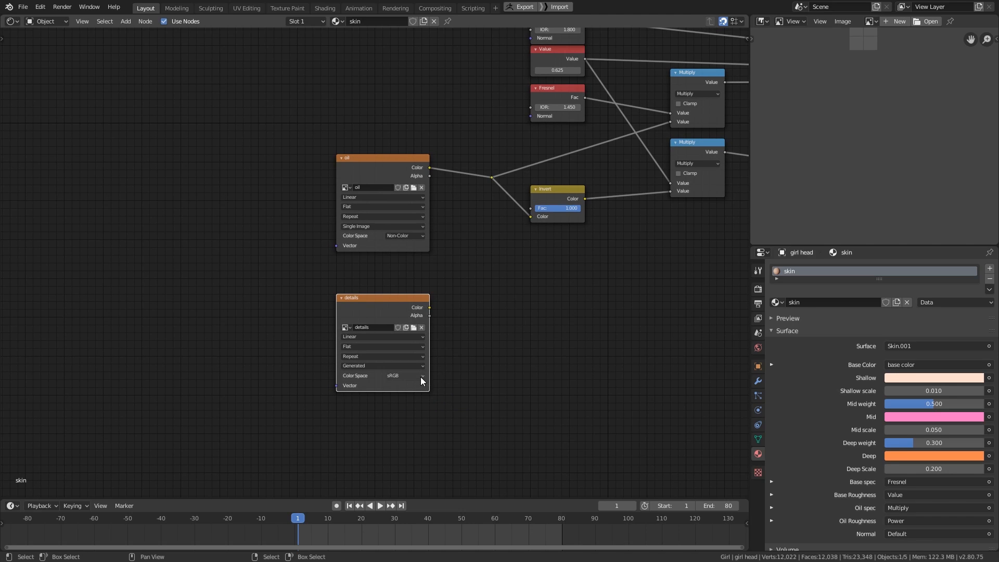
pyautogui.click(420, 377)
pyautogui.click(414, 408)
# - Add a Bump node beside the details texture and connect the details Color output to its Height input
pyautogui.moveTo(488, 376); pyautogui.dragTo(305, 428, button='middle')
pyautogui.hotkey('shift', 'a')
pyautogui.moveTo(420, 431)
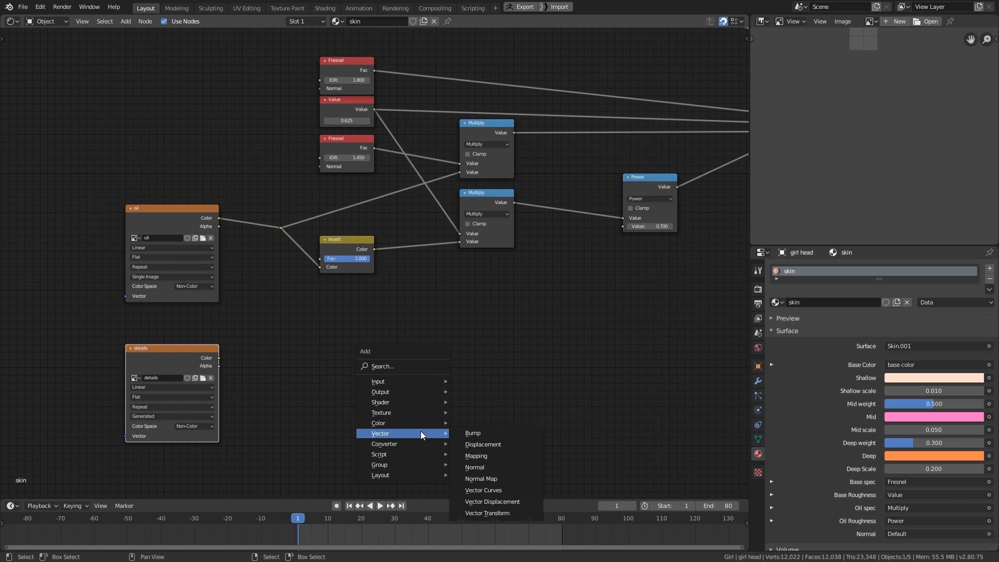
pyautogui.click(461, 433)
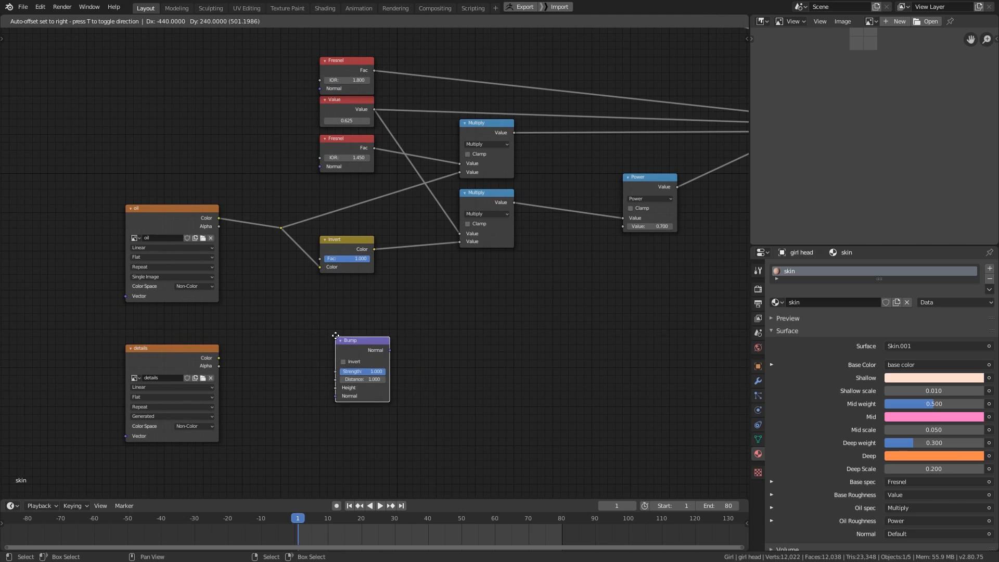
pyautogui.click(340, 339)
pyautogui.moveTo(218, 358); pyautogui.dragTo(345, 388)
# - Connect the Bump node's Normal output to the Normal input of Skin.001 and move the Bump node closer to that group
pyautogui.moveTo(582, 352); pyautogui.dragTo(558, 395, button='middle')
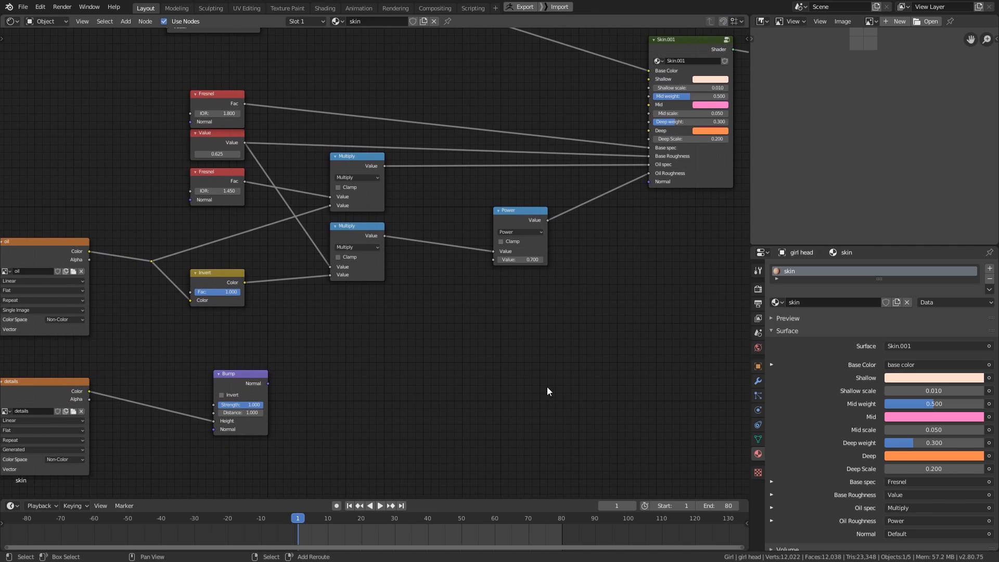
pyautogui.moveTo(269, 384); pyautogui.dragTo(649, 182)
pyautogui.moveTo(654, 180); pyautogui.dragTo(564, 310, button='middle')
pyautogui.moveTo(274, 420); pyautogui.dragTo(544, 390)
pyautogui.moveTo(549, 393); pyautogui.dragTo(594, 392, button='middle')
# - Add a ColorRamp node between details and Bump and feed the details Color output into its Fac input
pyautogui.moveTo(419, 374); pyautogui.dragTo(438, 369, button='middle')
pyautogui.hotkey('shift', 'a')
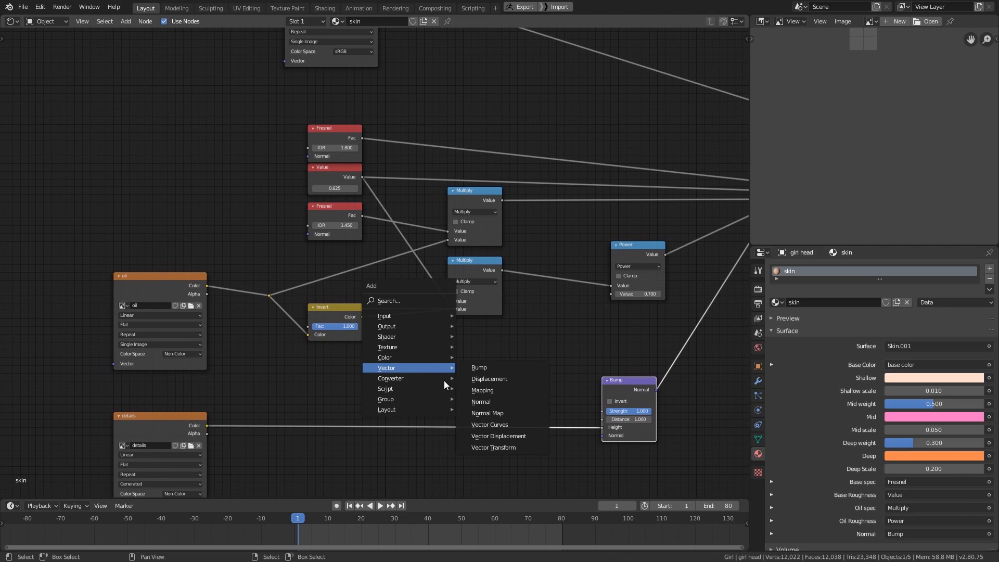
pyautogui.click(507, 389)
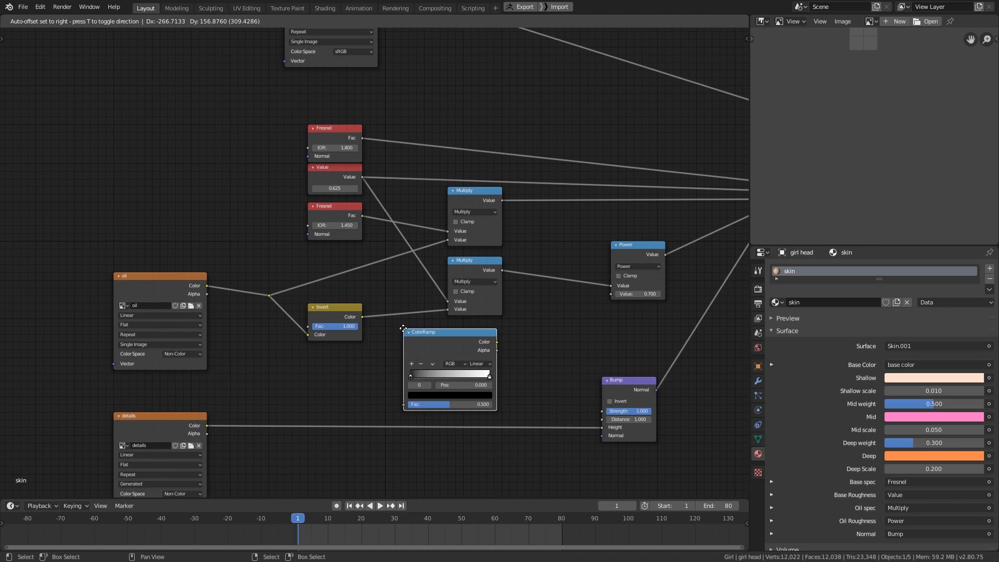
pyautogui.click(509, 421)
pyautogui.moveTo(509, 421); pyautogui.dragTo(546, 393, button='middle')
pyautogui.moveTo(243, 398); pyautogui.dragTo(442, 378)
pyautogui.moveTo(540, 364); pyautogui.dragTo(496, 383, button='middle')
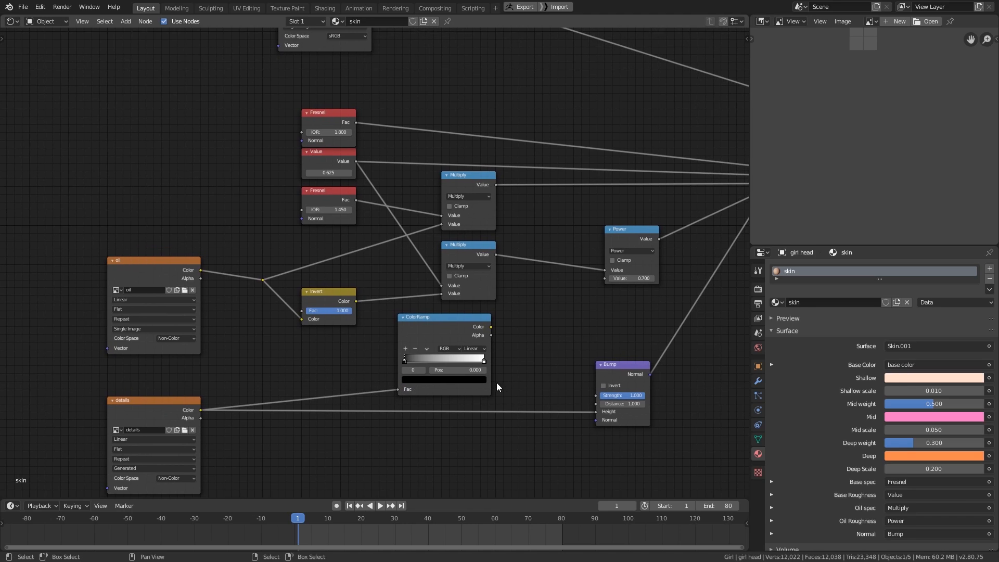
# - Reverse the ColorRamp gradient by moving the black stop to the middle and the white stop to position 0
pyautogui.moveTo(405, 360); pyautogui.dragTo(429, 359)
pyautogui.click(461, 370)
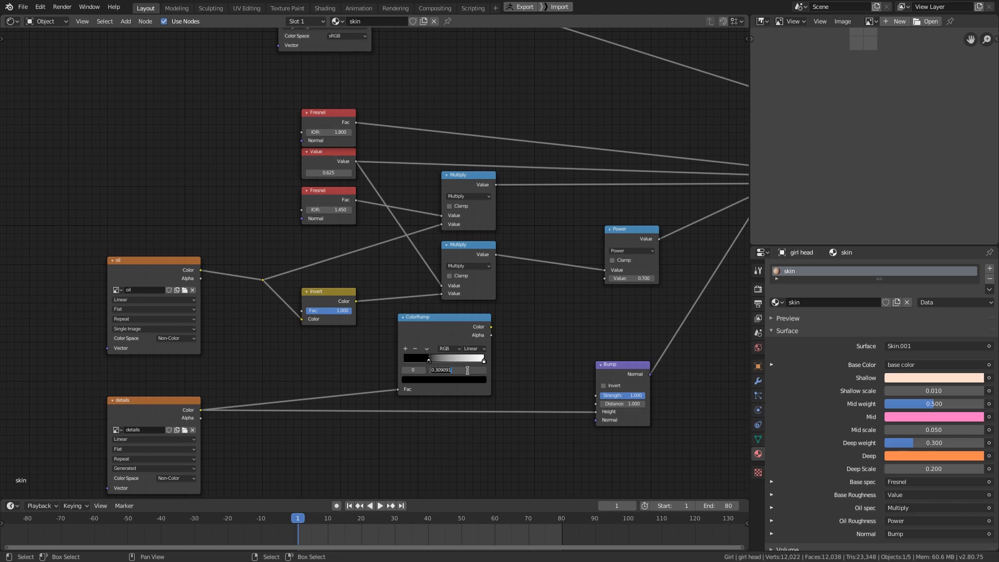
pyautogui.press('Return')
pyautogui.moveTo(483, 360); pyautogui.dragTo(399, 375)
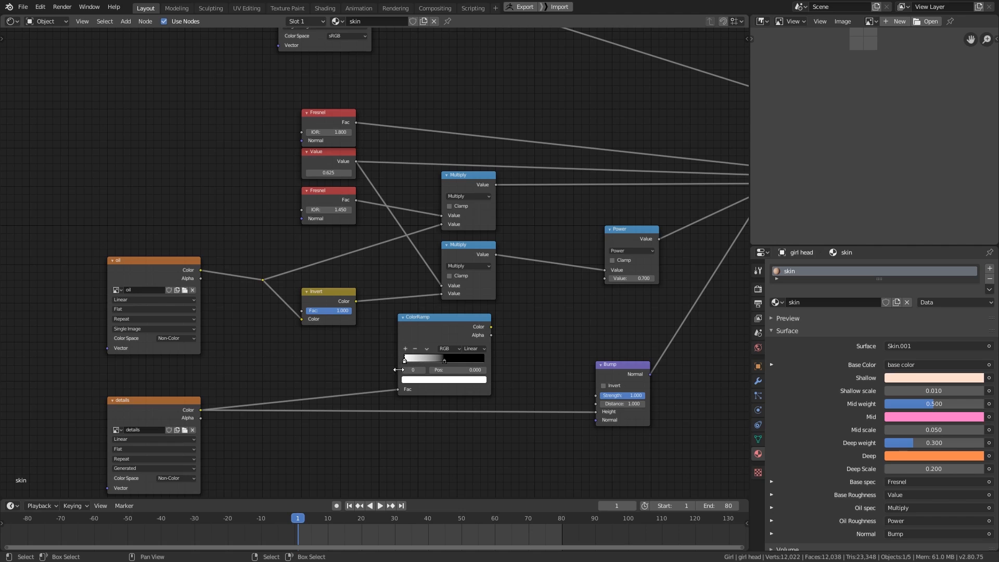
# - Insert an RGB Curves node between base color and Skin.001, and connect the ColorRamp's Color output to its Fac input
pyautogui.moveTo(648, 241); pyautogui.dragTo(499, 359, button='middle')
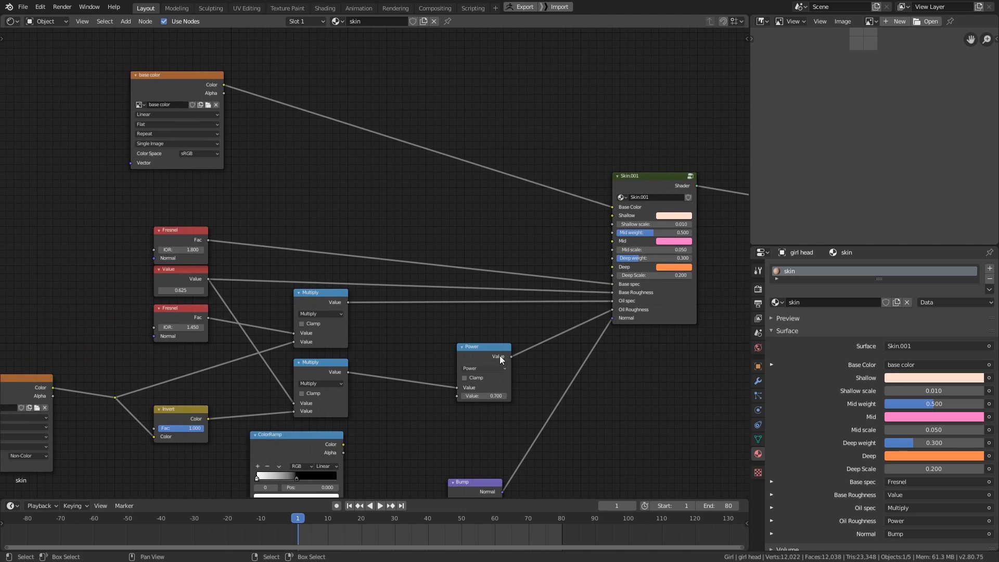
pyautogui.hotkey('shift', 'a')
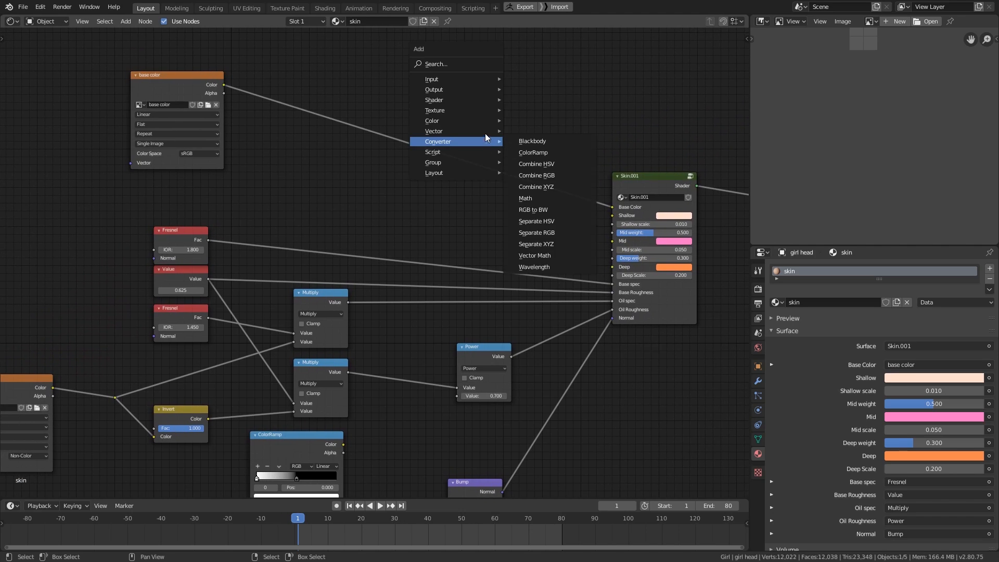
pyautogui.moveTo(480, 120)
pyautogui.click(543, 189)
pyautogui.click(448, 96)
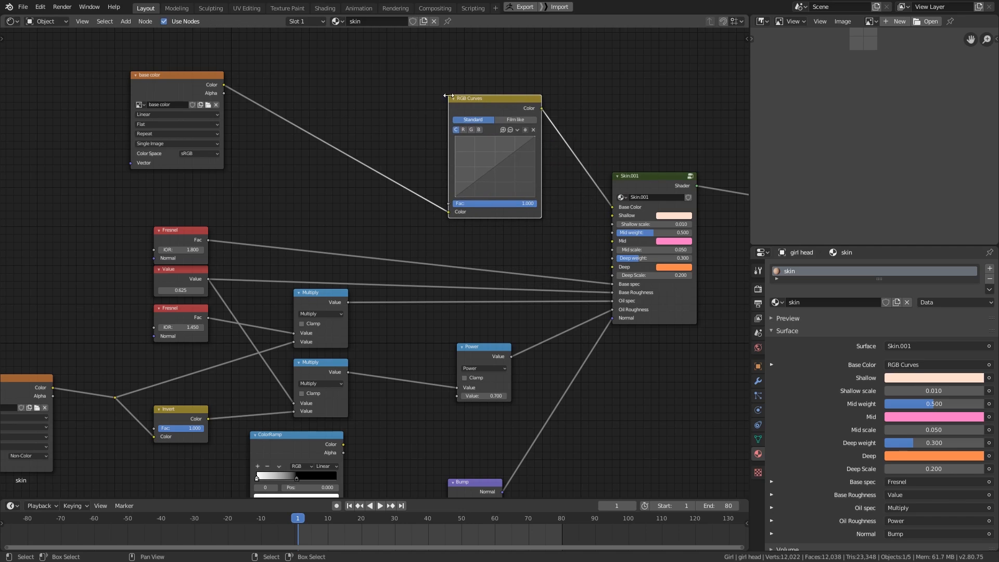
pyautogui.moveTo(343, 444); pyautogui.dragTo(451, 203)
# - Darken the base color by pulling the middle of the combined RGB curve down to about X 0.50, Y 0.36
pyautogui.moveTo(486, 239); pyautogui.dragTo(452, 301, button='middle')
pyautogui.keyDown('ctrl'); pyautogui.moveTo(605, 225); pyautogui.dragTo(618, 210, button='middle'); pyautogui.keyUp('ctrl')
pyautogui.moveTo(445, 230); pyautogui.dragTo(445, 237)
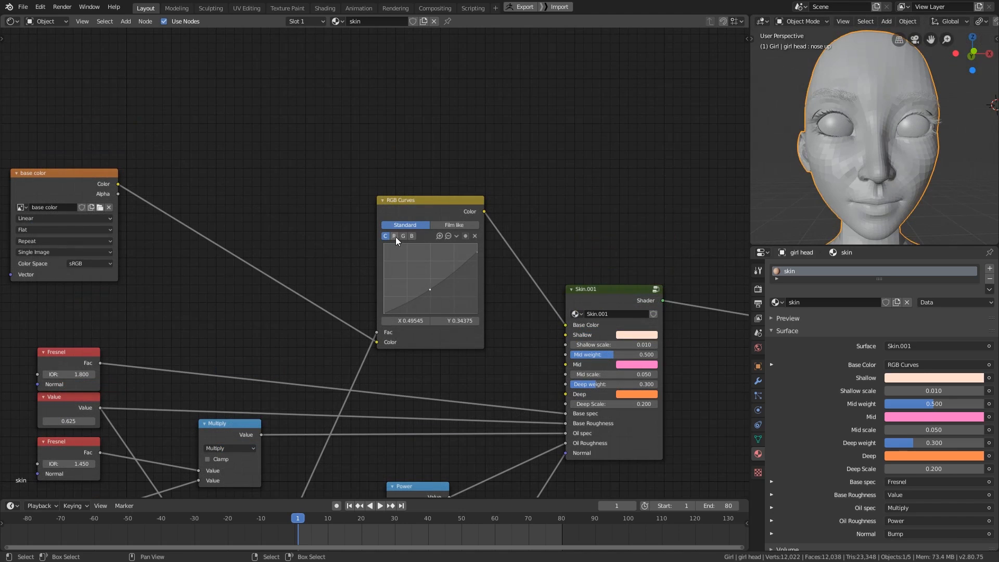
# - Raise the red curve's middle to about X 0.44, Y 0.56, and lower the combined curve's end point and its middle to about Y 0.34
pyautogui.click(394, 236)
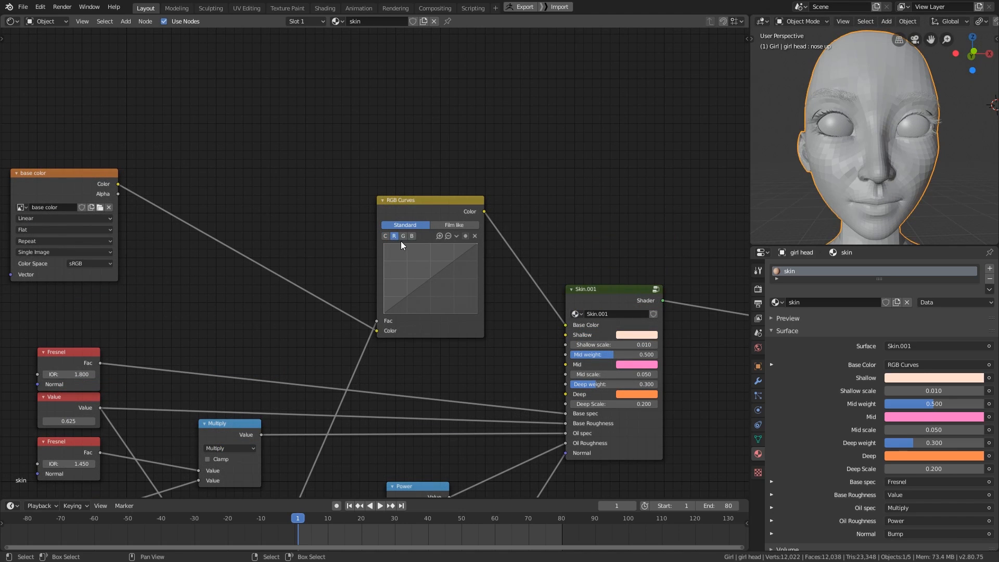
pyautogui.moveTo(427, 279); pyautogui.dragTo(425, 274)
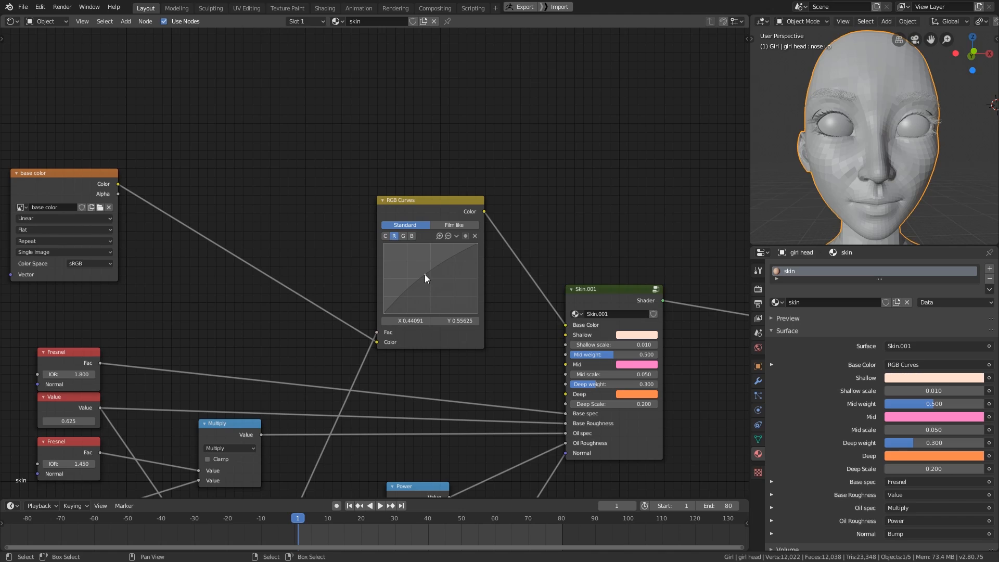
pyautogui.click(478, 244)
pyautogui.moveTo(535, 245); pyautogui.dragTo(537, 243, button='middle')
pyautogui.click(388, 235)
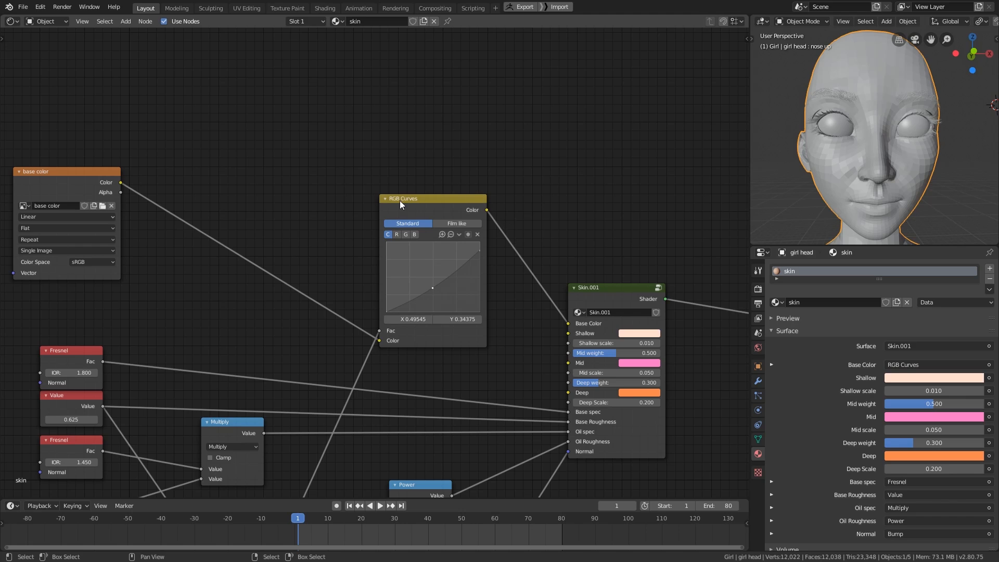
pyautogui.moveTo(480, 257); pyautogui.dragTo(535, 215, button='middle')
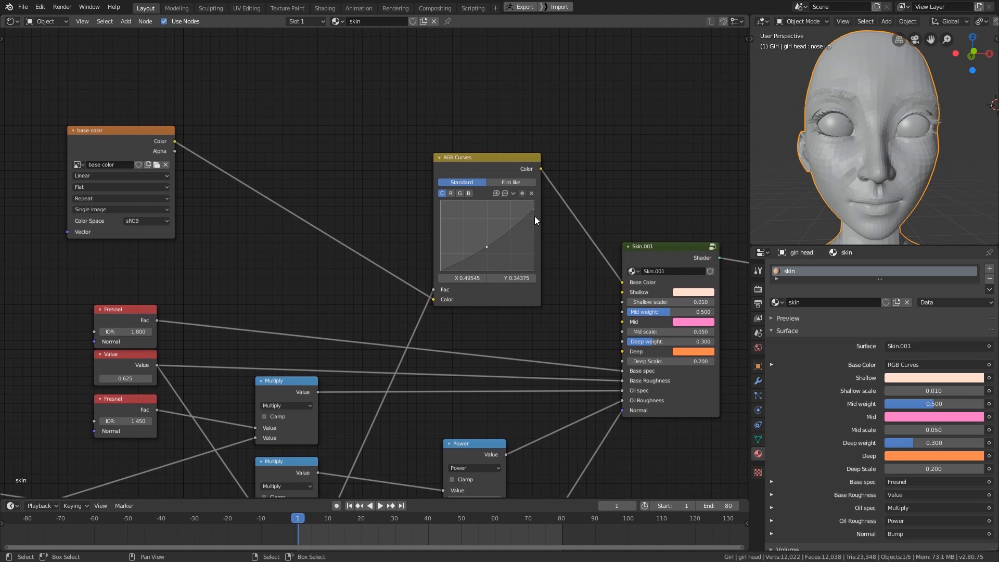
# - Look over the finished node connections, switch the girl head to Texture Paint mode and inspect the face
pyautogui.scroll(-2, 391, 395)
pyautogui.moveTo(395, 398); pyautogui.dragTo(547, 250, button='middle')
pyautogui.scroll(-2, 550, 251)
pyautogui.moveTo(457, 369)
pyautogui.mouseDown(button='middle')
pyautogui.moveTo(469, 359)
pyautogui.moveTo(472, 381)
pyautogui.moveTo(458, 387)
pyautogui.mouseUp(button='middle')
pyautogui.moveTo(586, 316); pyautogui.dragTo(542, 343, button='middle')
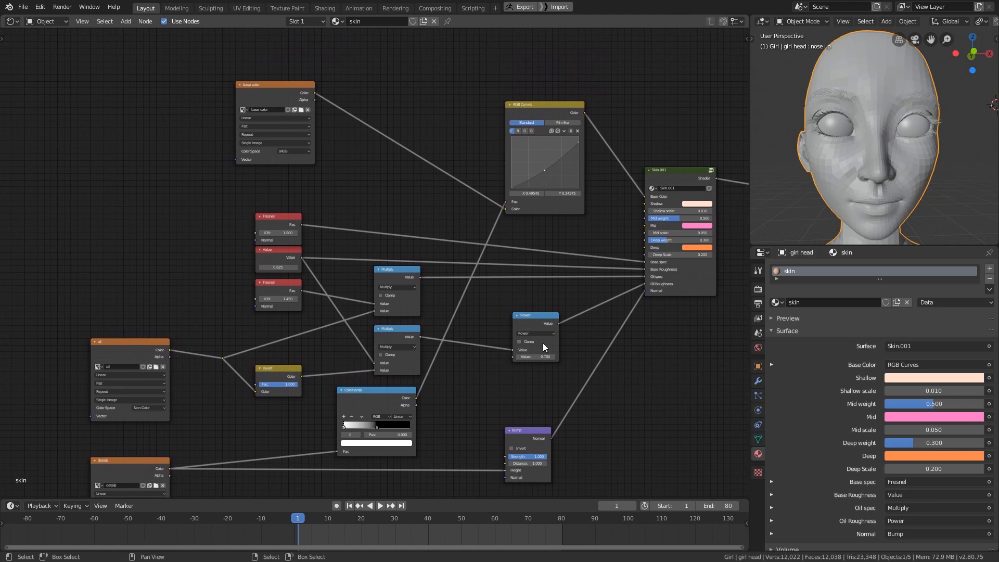
pyautogui.moveTo(636, 362); pyautogui.dragTo(550, 371, button='middle')
pyautogui.moveTo(536, 440); pyautogui.dragTo(522, 424, button='middle')
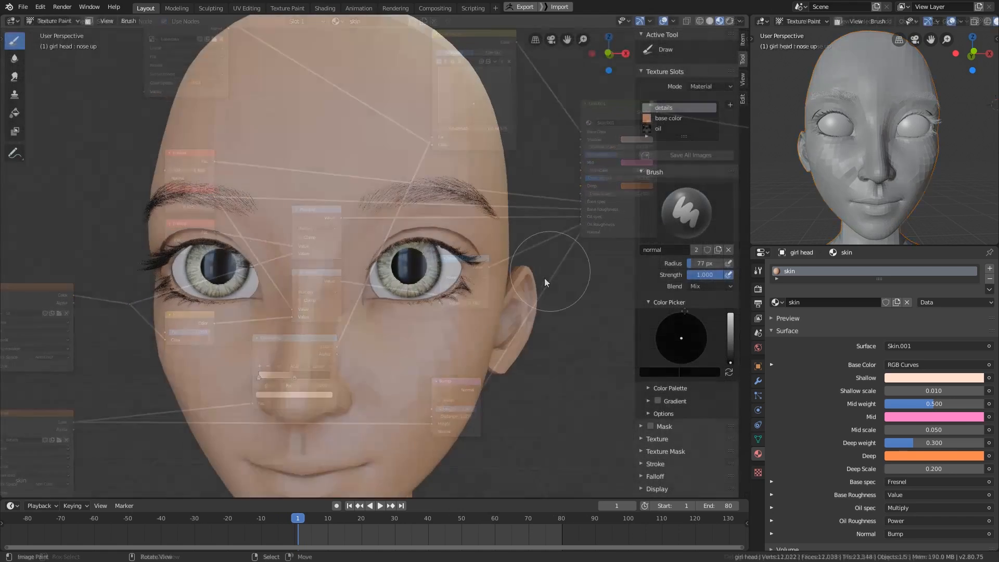
pyautogui.scroll(-3, 541, 291)
pyautogui.scroll(-2, 539, 293)
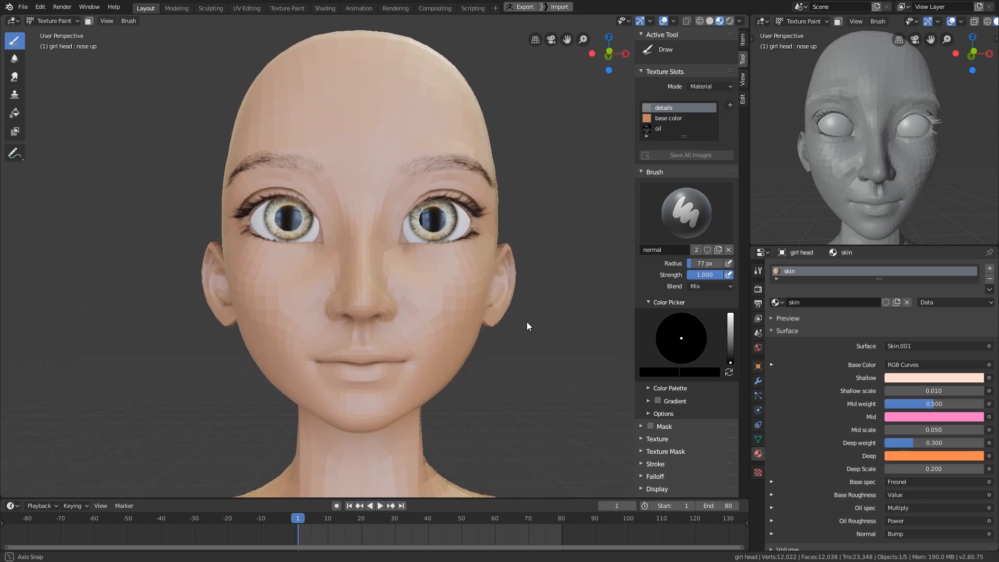
pyautogui.moveTo(527, 322); pyautogui.dragTo(512, 370, button='middle')
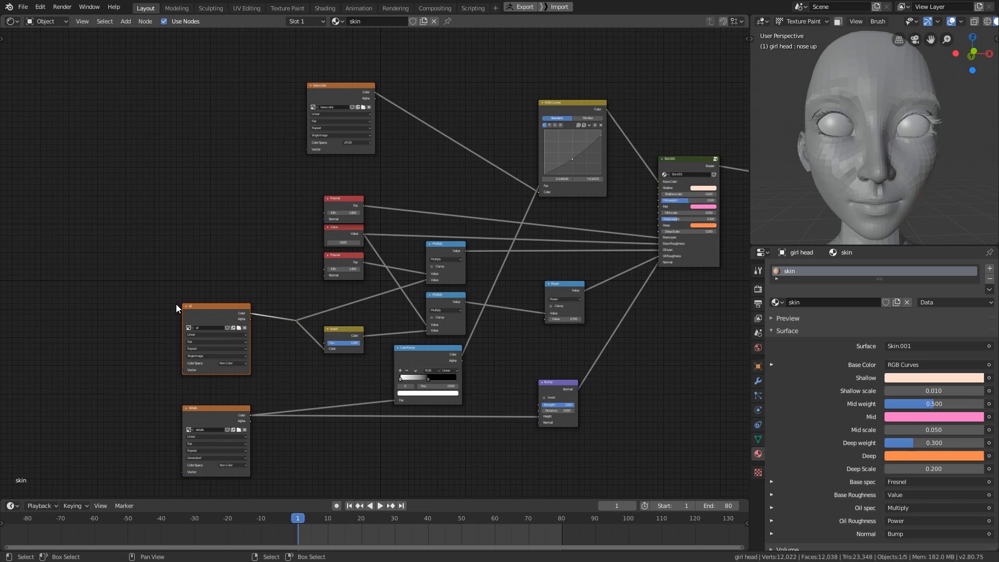
# - Make the base color texture node active in the skin material and select oil as the paint texture slot
pyautogui.click(358, 88)
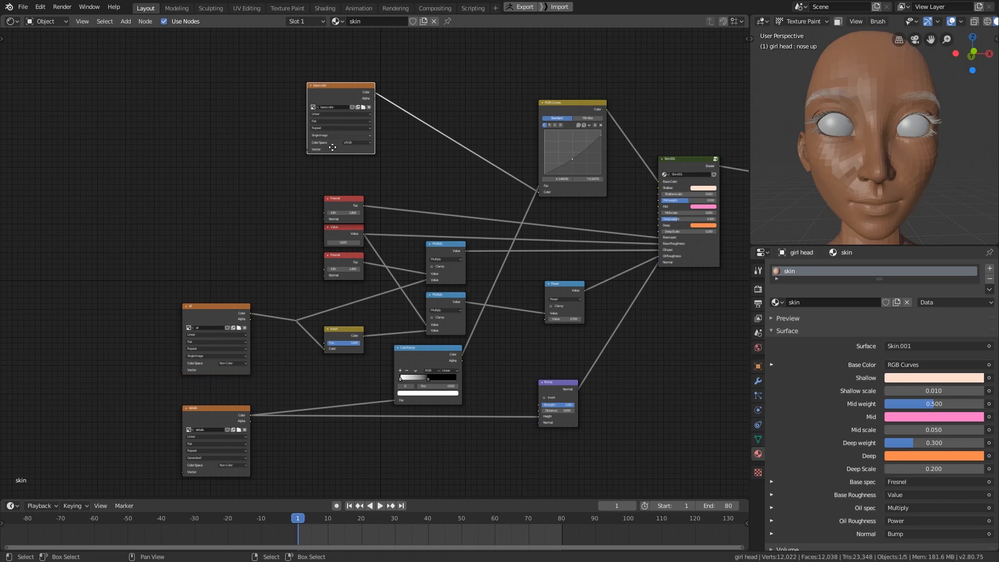
pyautogui.moveTo(348, 106); pyautogui.dragTo(334, 154, button='middle')
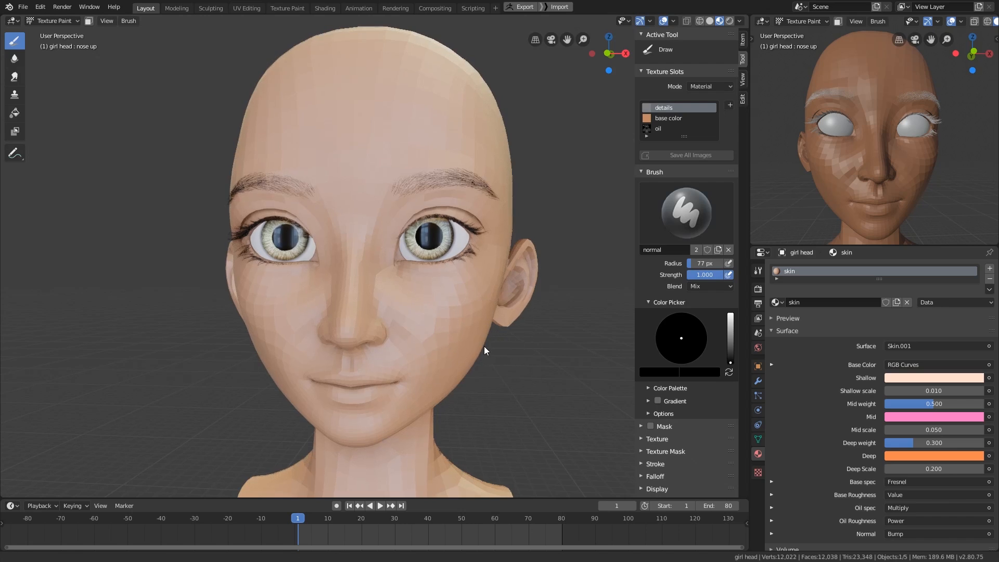
pyautogui.click(659, 128)
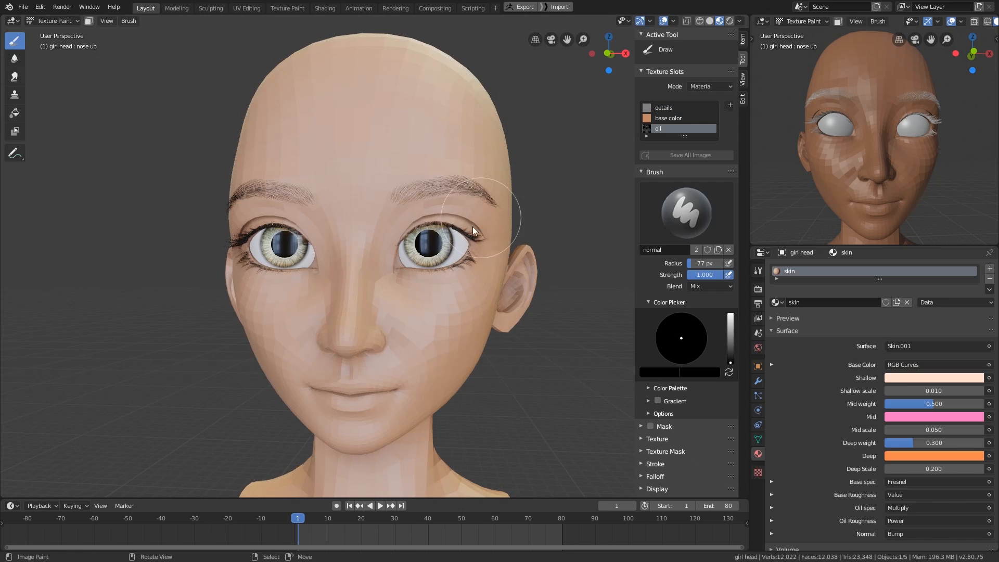
pyautogui.moveTo(488, 289)
pyautogui.mouseDown(button='middle')
pyautogui.moveTo(399, 372)
pyautogui.moveTo(526, 274)
pyautogui.mouseUp(button='middle')
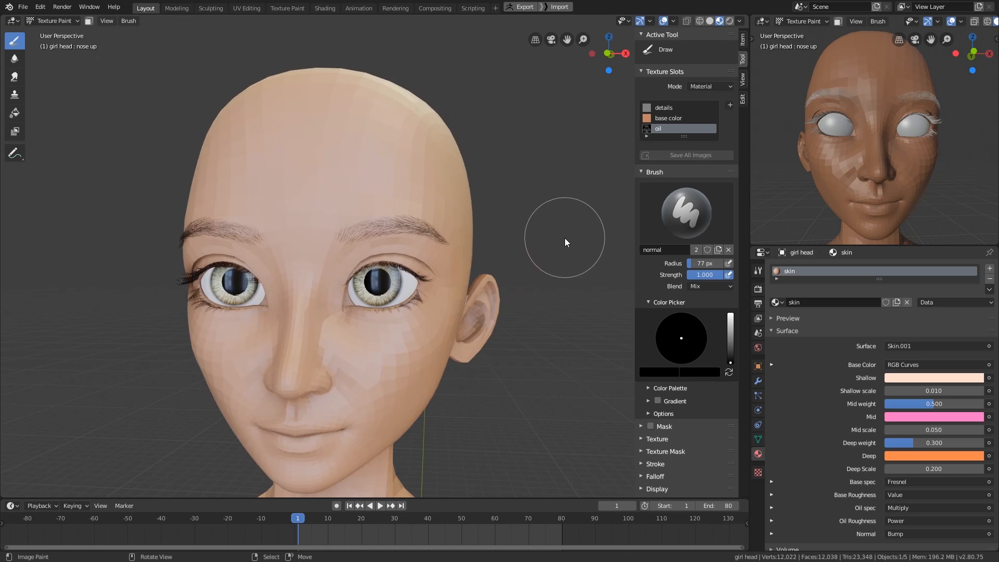
# - Enlarge the paint brush radius to 92 px
pyautogui.press('f')
pyautogui.click(574, 249)
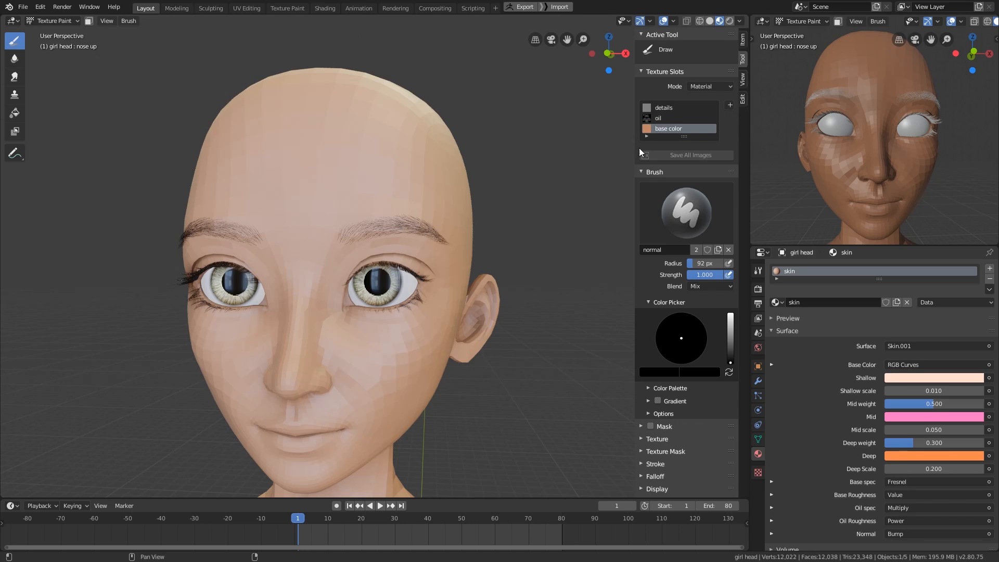
pyautogui.scroll(3, 514, 358)
pyautogui.moveTo(513, 358)
pyautogui.mouseDown(button='middle')
pyautogui.moveTo(520, 344)
pyautogui.moveTo(499, 338)
pyautogui.moveTo(523, 360)
pyautogui.mouseUp(button='middle')
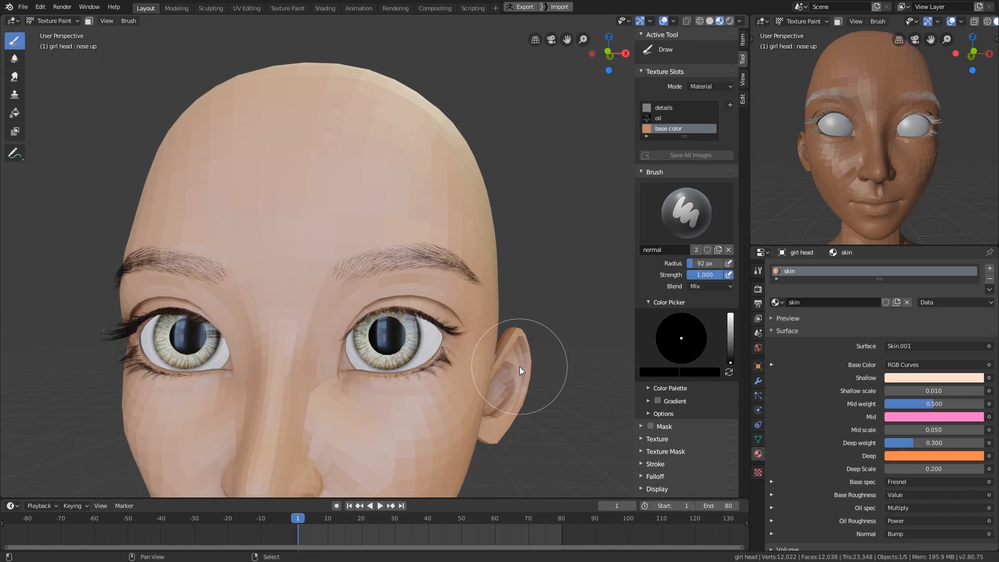
# - Return to the shader node editor and bring the whole skin node tree into view for review
pyautogui.hotkey('shift', 'F3')
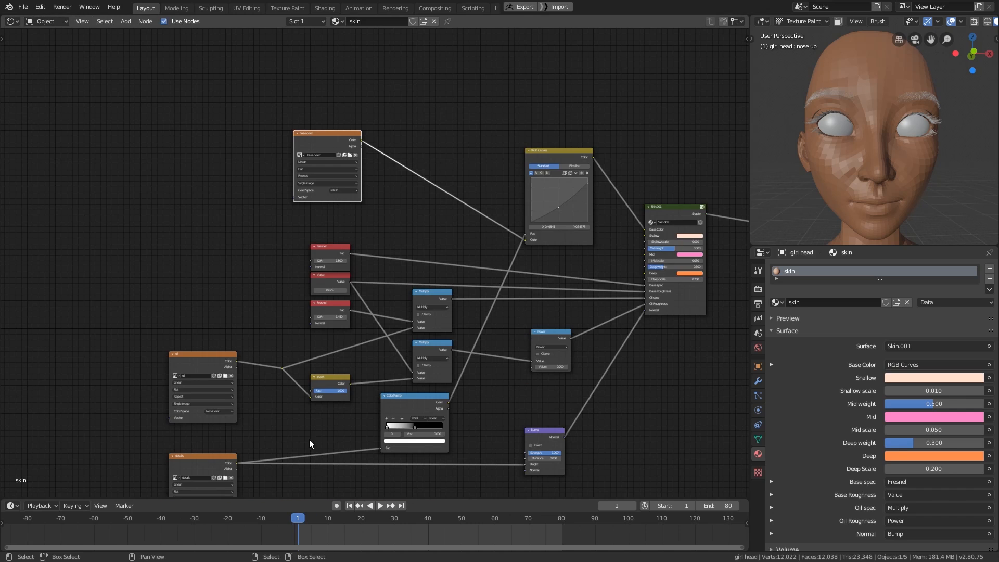
pyautogui.press('Home')
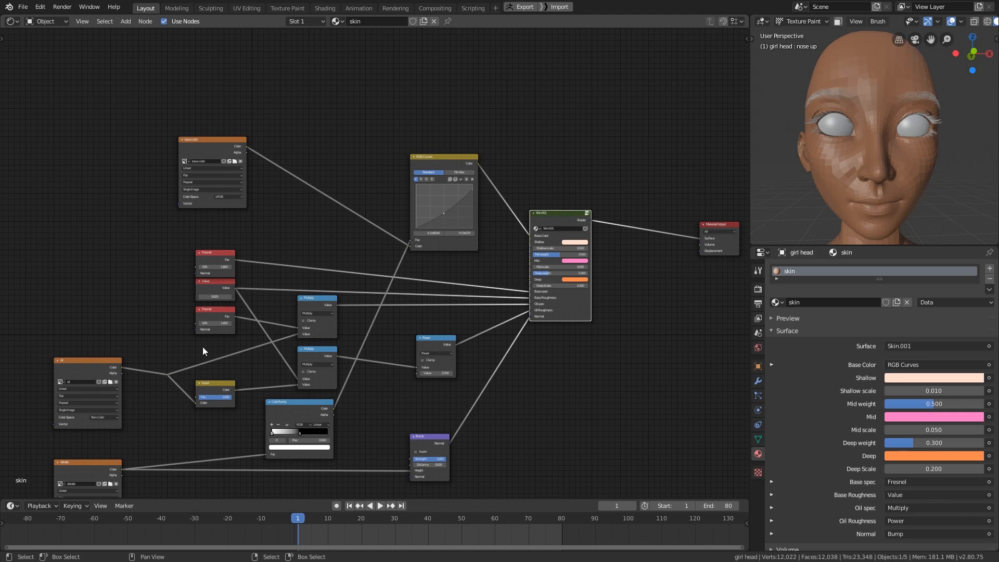
pyautogui.moveTo(217, 270); pyautogui.dragTo(263, 210, button='middle')
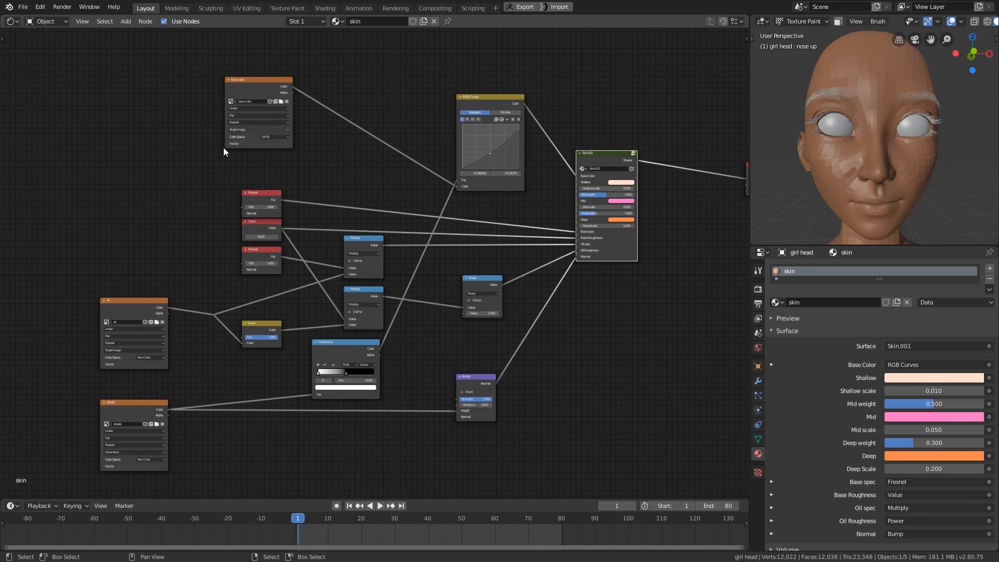
# - Switch the node editor area back to the 3D view of the head and set the paint brush radius to 103 px
pyautogui.press('Home')
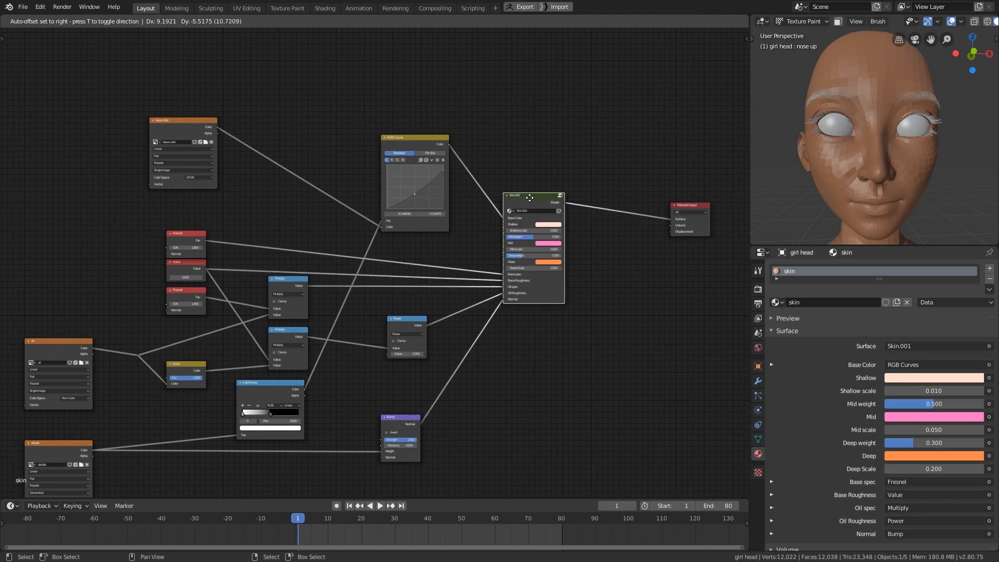
pyautogui.hotkey('shift', 'F3')
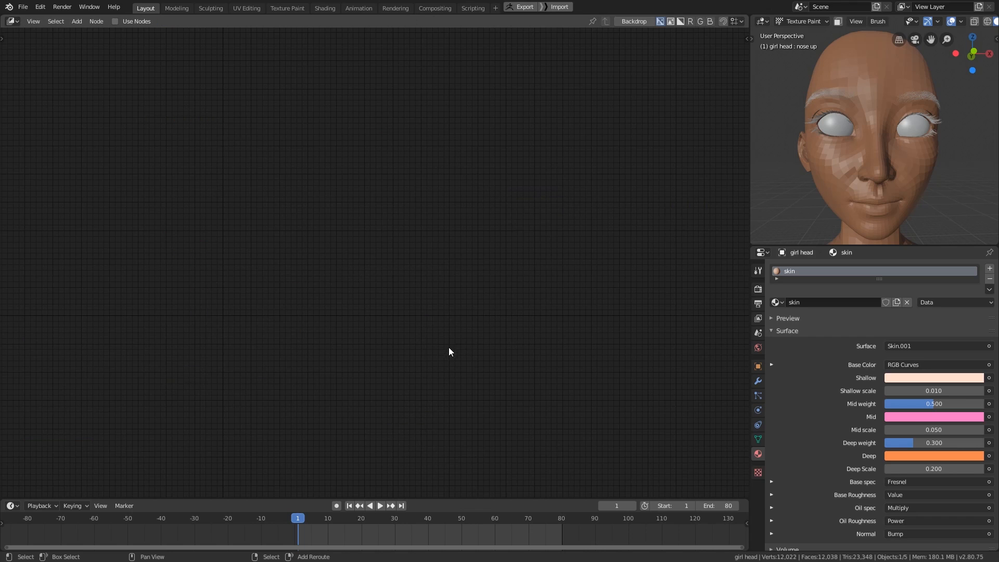
pyautogui.hotkey('shift', 'F5')
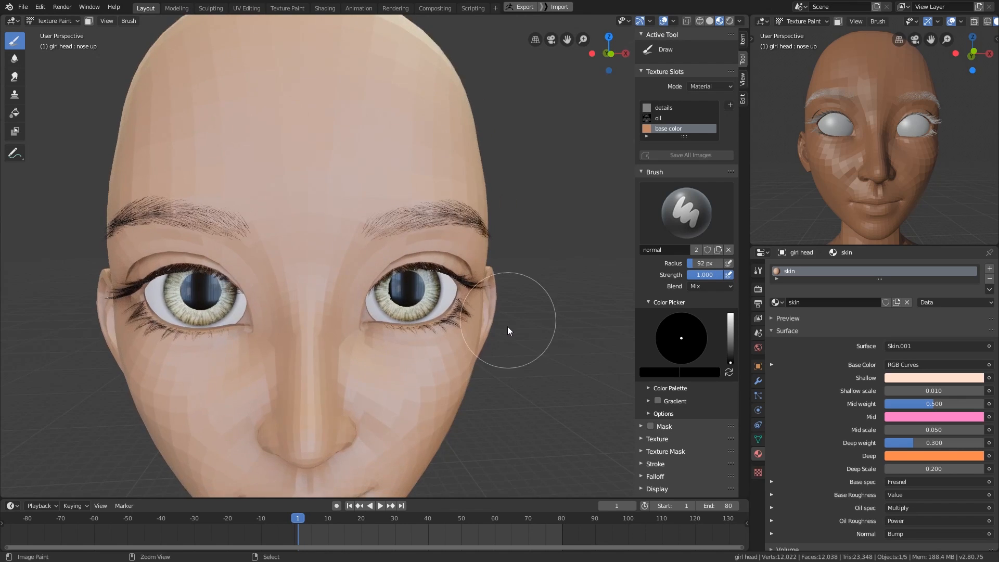
pyautogui.press('f')
pyautogui.moveTo(505, 331)
pyautogui.mouseDown(button='middle')
pyautogui.moveTo(529, 330)
pyautogui.moveTo(528, 339)
pyautogui.mouseUp(button='middle')
pyautogui.click(526, 327)
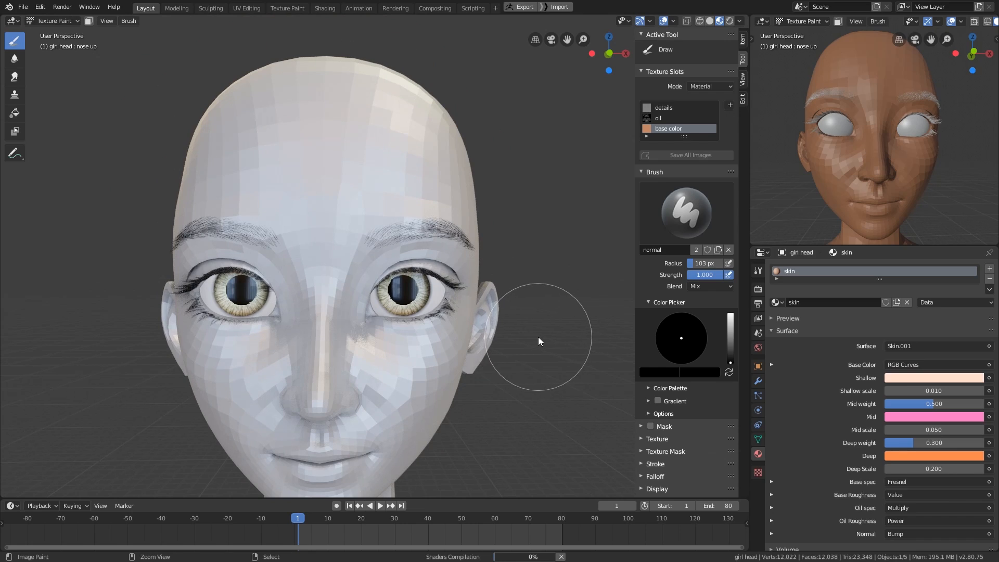
# - Switch the girl head to Object Mode and back to Texture Paint mode
pyautogui.hotkey('ctrl', 'Tab')
pyautogui.click(446, 343)
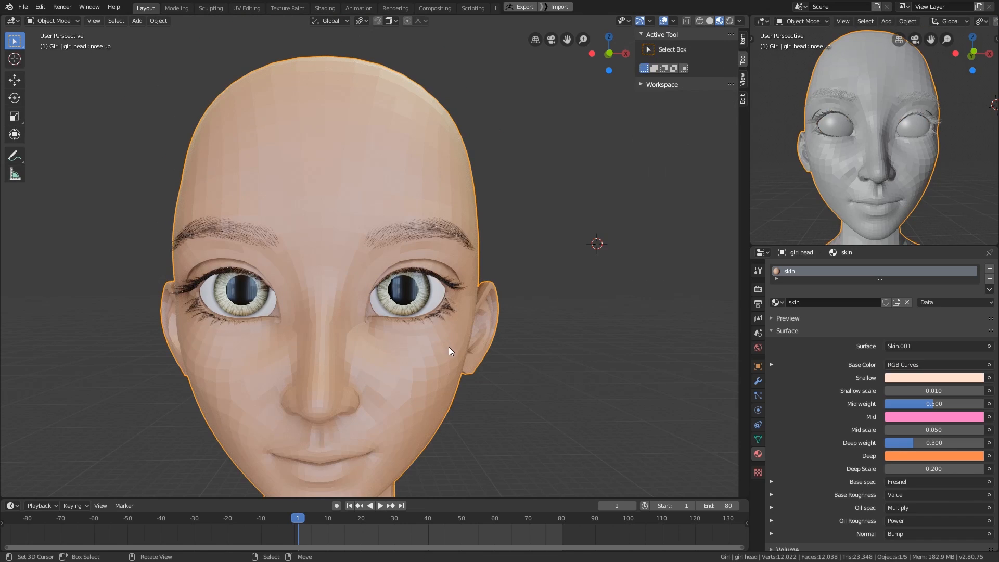
pyautogui.hotkey('ctrl', 'Tab')
pyautogui.click(540, 297)
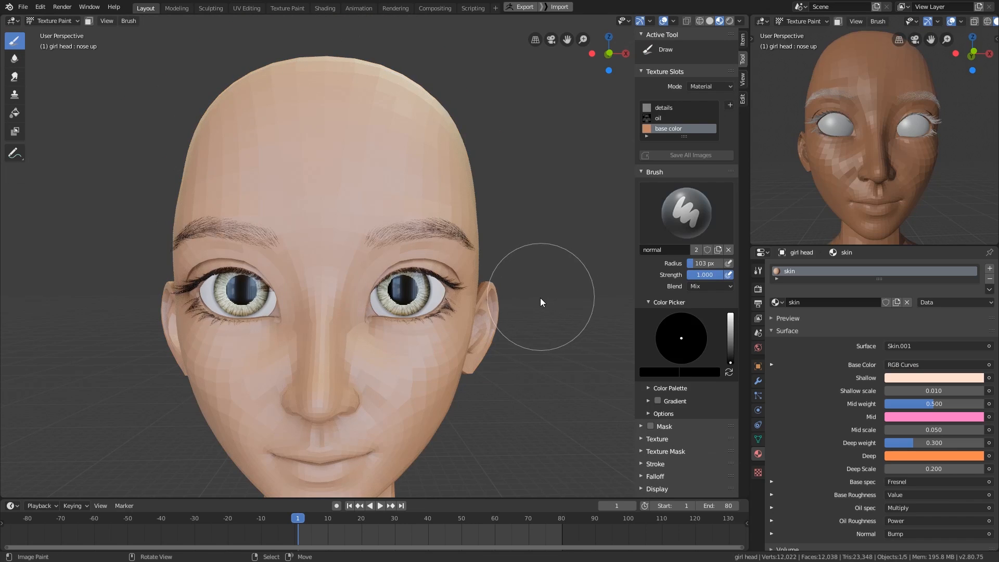
# - Preview the oil and details texture slots on the head, keeping base color as the active paint slot
pyautogui.keyDown('shift'); pyautogui.moveTo(509, 332); pyautogui.dragTo(542, 301, button='middle'); pyautogui.keyUp('shift')
pyautogui.keyDown('ctrl'); pyautogui.moveTo(514, 354); pyautogui.dragTo(510, 352, button='middle'); pyautogui.keyUp('ctrl')
pyautogui.click(661, 118)
pyautogui.click(663, 108)
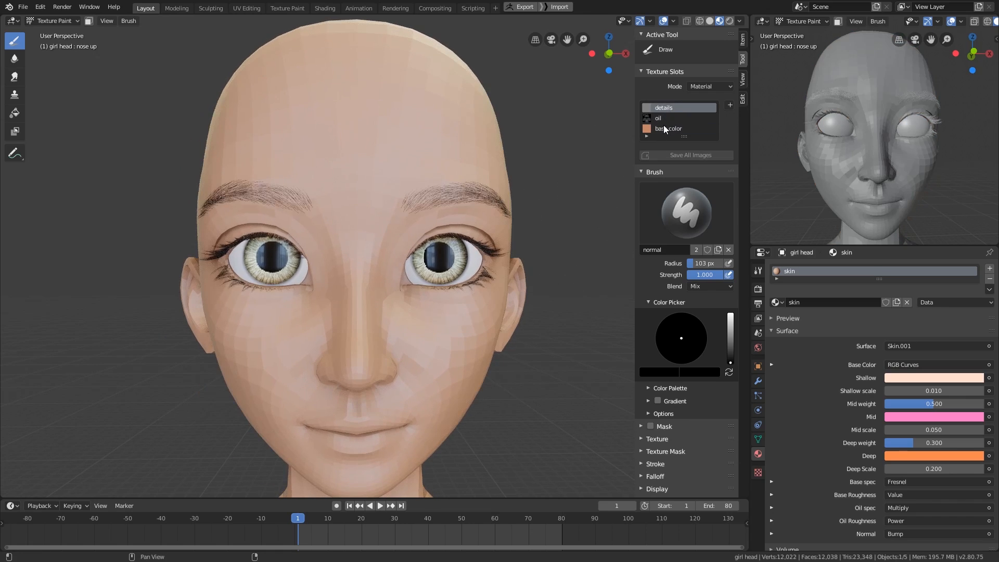
pyautogui.click(663, 128)
pyautogui.moveTo(577, 255)
pyautogui.mouseDown(button='middle')
pyautogui.moveTo(521, 386)
pyautogui.moveTo(495, 363)
pyautogui.moveTo(507, 410)
pyautogui.moveTo(543, 379)
pyautogui.moveTo(536, 401)
pyautogui.mouseUp(button='middle')
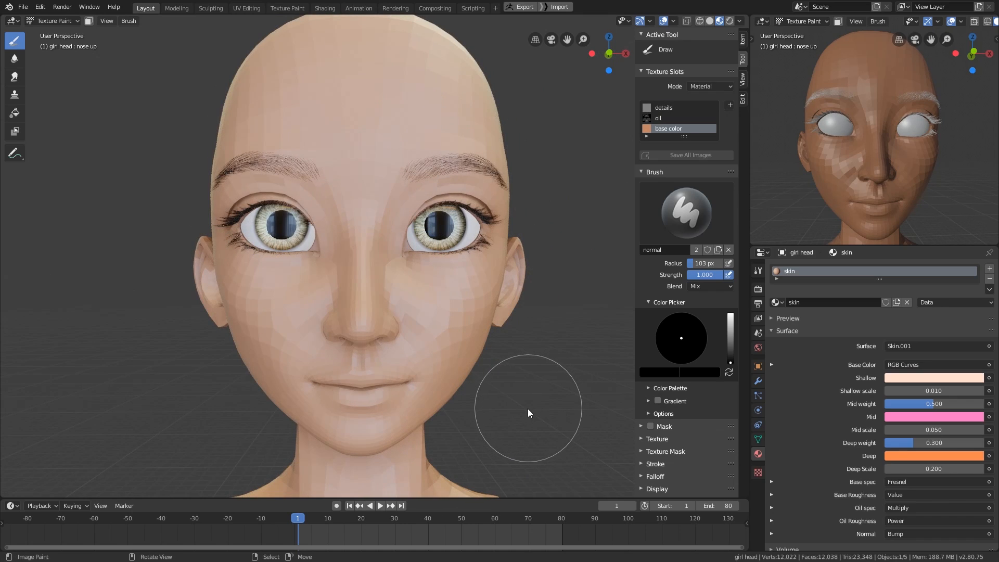
pyautogui.scroll(-3, 844, 386)
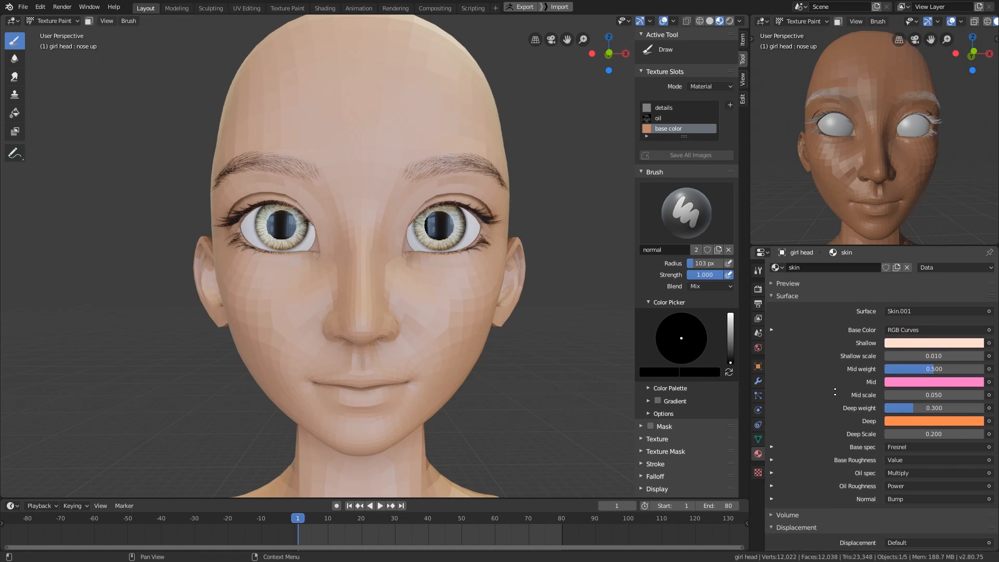
pyautogui.moveTo(437, 416)
pyautogui.mouseDown(button='middle')
pyautogui.moveTo(423, 410)
pyautogui.moveTo(458, 391)
pyautogui.moveTo(440, 397)
pyautogui.moveTo(432, 377)
pyautogui.moveTo(436, 398)
pyautogui.moveTo(448, 383)
pyautogui.moveTo(403, 380)
pyautogui.moveTo(522, 355)
pyautogui.moveTo(507, 386)
pyautogui.mouseUp(button='middle')
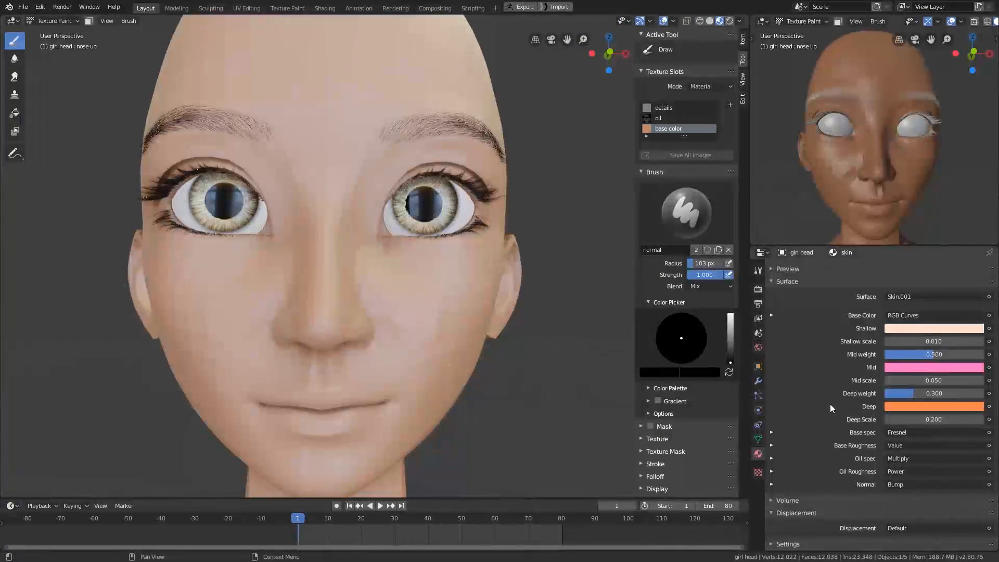
pyautogui.scroll(3, 825, 415)
pyautogui.moveTo(601, 389); pyautogui.dragTo(539, 417, button='middle')
# - Create a new color palette, sample the skin tone from the face and store it as a swatch
pyautogui.click(663, 388)
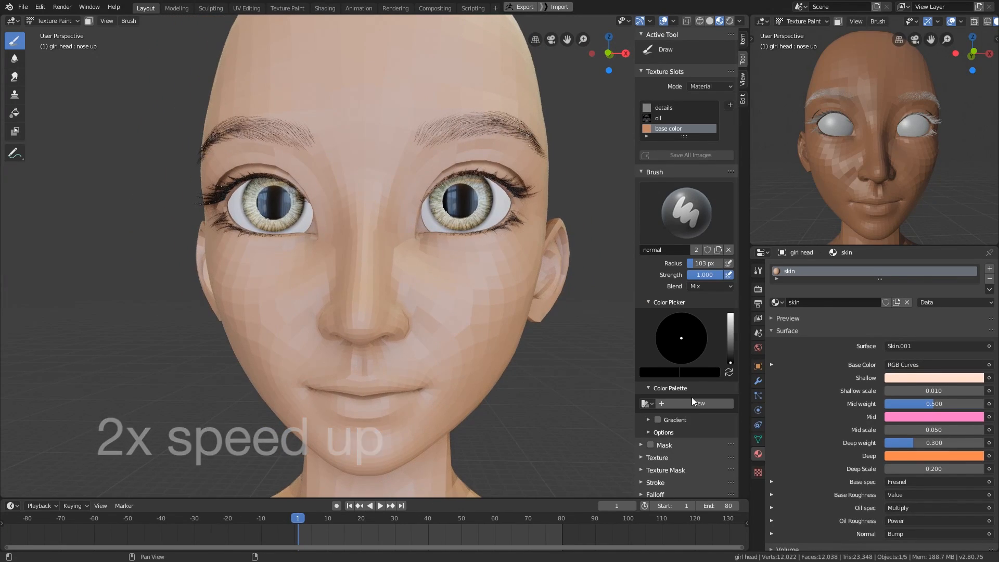
pyautogui.moveTo(452, 319); pyautogui.dragTo(393, 323, button='middle')
pyautogui.press('s')
pyautogui.moveTo(510, 337); pyautogui.dragTo(543, 349, button='middle')
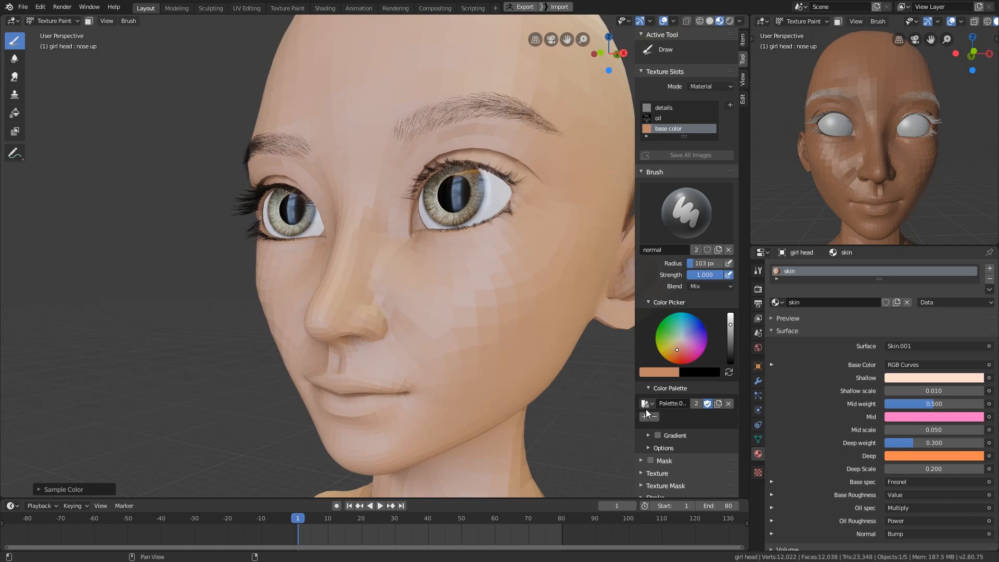
pyautogui.click(644, 417)
# - Paint coral patches on the cheeks with a 45 px brush and add that color to the palette
pyautogui.click(682, 353)
pyautogui.press('f')
pyautogui.click(471, 308)
pyautogui.moveTo(484, 309); pyautogui.dragTo(474, 322)
pyautogui.moveTo(492, 382)
pyautogui.mouseDown(button='middle')
pyautogui.moveTo(501, 383)
pyautogui.moveTo(468, 403)
pyautogui.mouseUp(button='middle')
pyautogui.press('s')
pyautogui.click(644, 416)
pyautogui.moveTo(483, 319); pyautogui.dragTo(478, 380, button='middle')
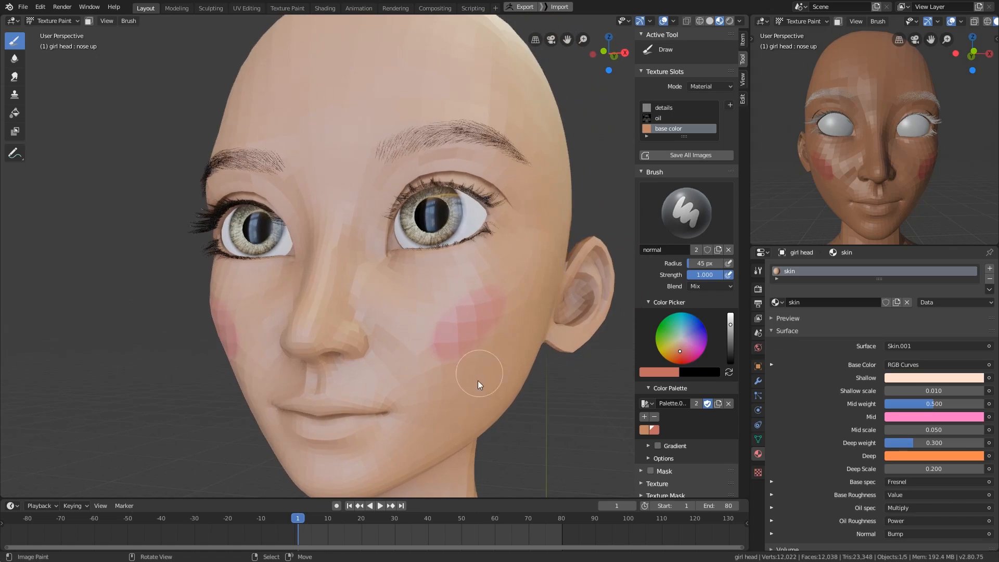
# - Paint the lips with a darker red tone and store that red as a palette swatch
pyautogui.click(684, 353)
pyautogui.moveTo(730, 325); pyautogui.dragTo(730, 333)
pyautogui.keyDown('shift'); pyautogui.moveTo(427, 420); pyautogui.dragTo(442, 357, button='middle'); pyautogui.keyUp('shift')
pyautogui.scroll(1, 442, 357)
pyautogui.moveTo(359, 371); pyautogui.dragTo(347, 374)
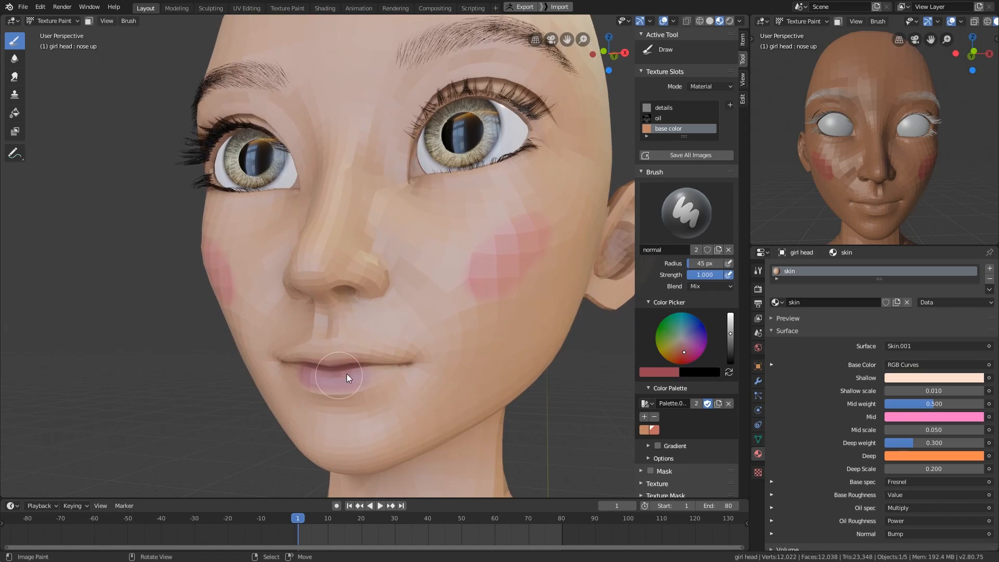
pyautogui.click(685, 355)
pyautogui.moveTo(403, 381)
pyautogui.mouseDown(button='middle')
pyautogui.moveTo(468, 389)
pyautogui.moveTo(457, 317)
pyautogui.mouseUp(button='middle')
pyautogui.click(645, 414)
# - Sample the skin tone, darken it to brown and shade the eyelids above the eyes
pyautogui.press('s')
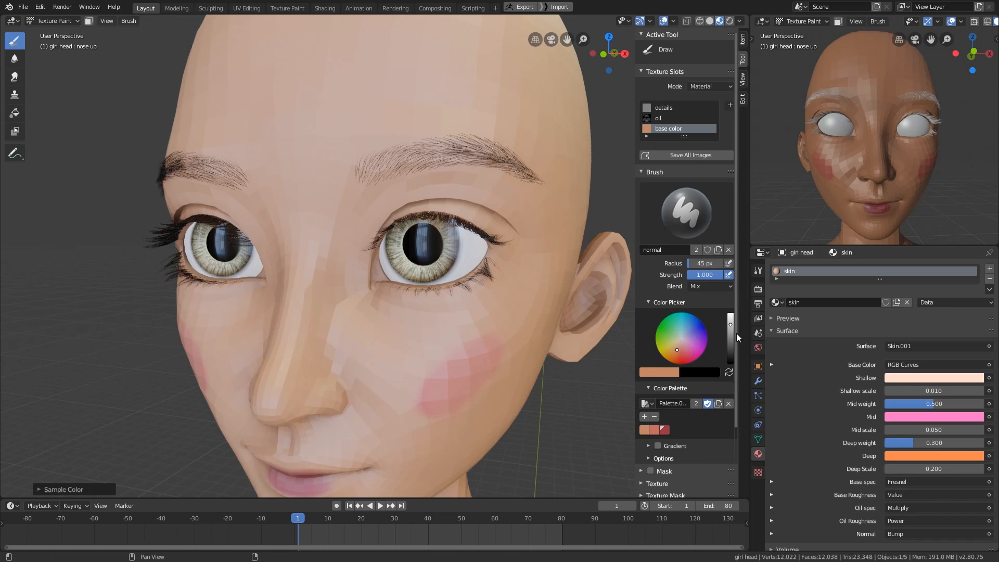
pyautogui.moveTo(731, 333); pyautogui.dragTo(729, 336)
pyautogui.click(729, 342)
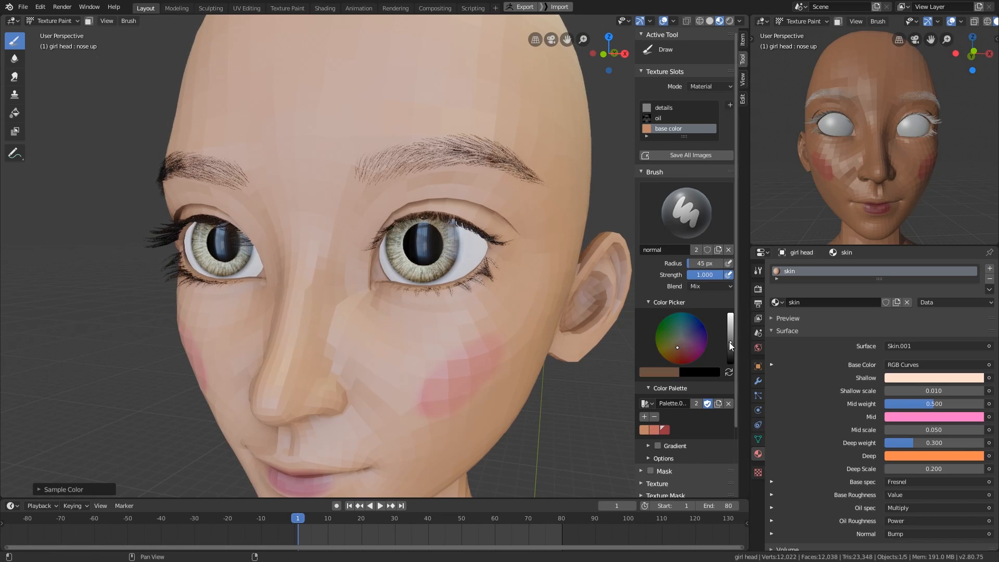
pyautogui.keyDown('shift'); pyautogui.moveTo(548, 368); pyautogui.dragTo(479, 422, button='middle'); pyautogui.keyUp('shift')
pyautogui.moveTo(360, 247); pyautogui.dragTo(432, 276)
pyautogui.moveTo(427, 349); pyautogui.dragTo(432, 341, button='middle')
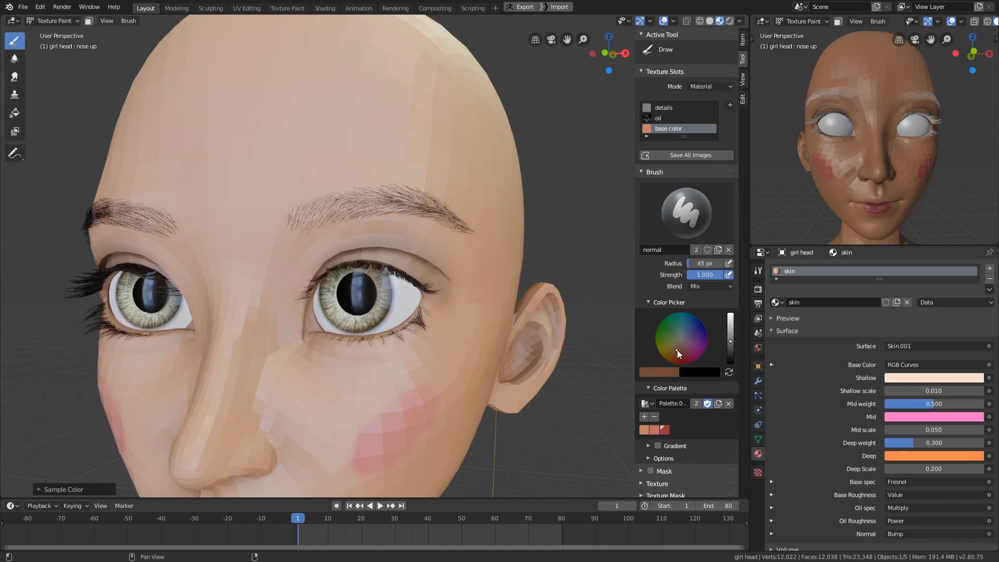
# - Paint muted blue patches under the eyes with a 57 px brush
pyautogui.click(686, 330)
pyautogui.press('f')
pyautogui.click(365, 366)
pyautogui.moveTo(365, 365); pyautogui.dragTo(399, 365)
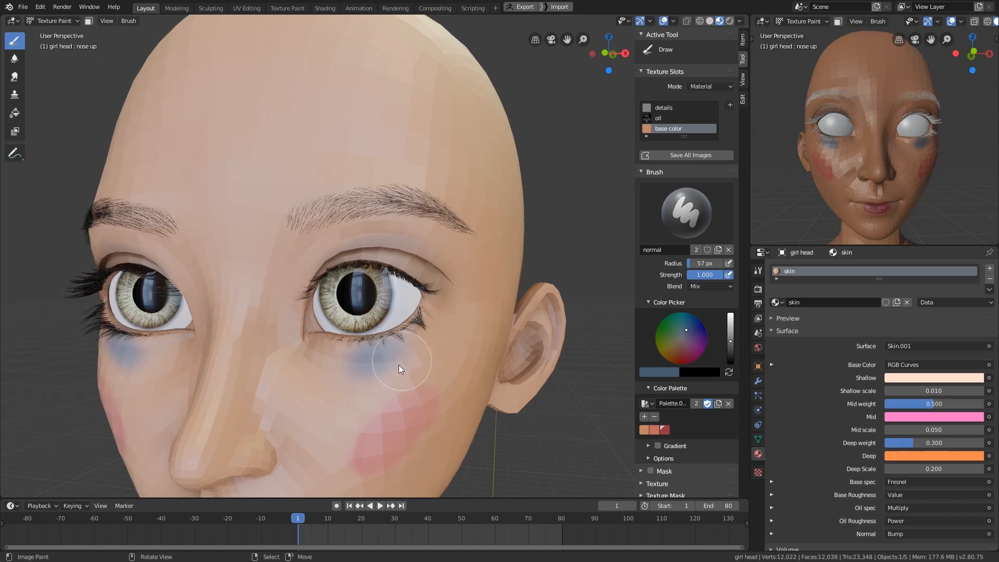
pyautogui.moveTo(399, 364); pyautogui.dragTo(423, 379, button='middle')
# - Dab dark blue beside the nose and mauve beyond the outer eye corners, adding grey and mauve swatches to the palette
pyautogui.click(731, 348)
pyautogui.click(316, 399)
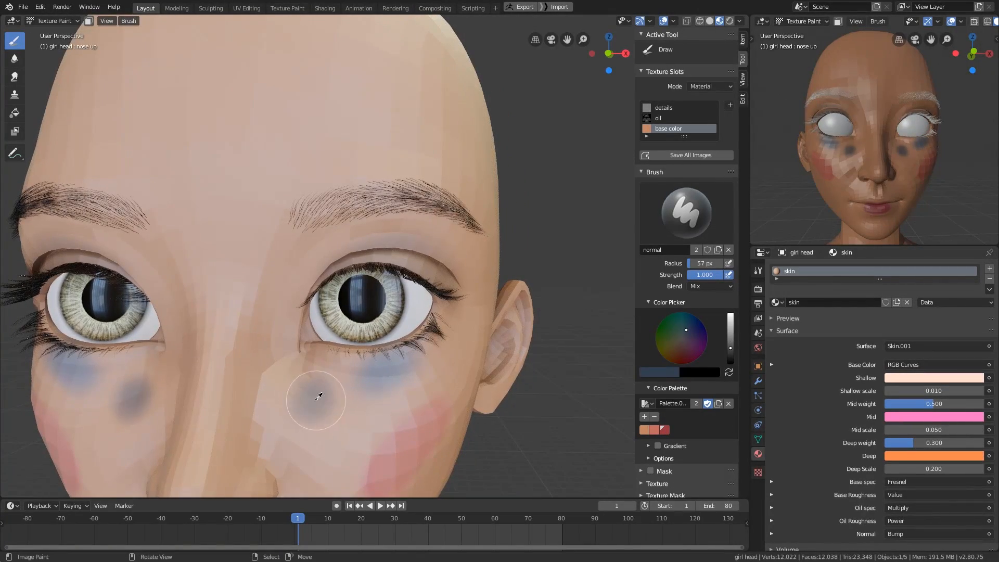
pyautogui.press('s')
pyautogui.moveTo(395, 437)
pyautogui.mouseDown(button='middle')
pyautogui.moveTo(414, 448)
pyautogui.moveTo(435, 421)
pyautogui.moveTo(435, 433)
pyautogui.mouseUp(button='middle')
pyautogui.click(686, 348)
pyautogui.moveTo(556, 377)
pyautogui.mouseDown(button='middle')
pyautogui.moveTo(451, 327)
pyautogui.moveTo(389, 454)
pyautogui.mouseUp(button='middle')
pyautogui.click(444, 343)
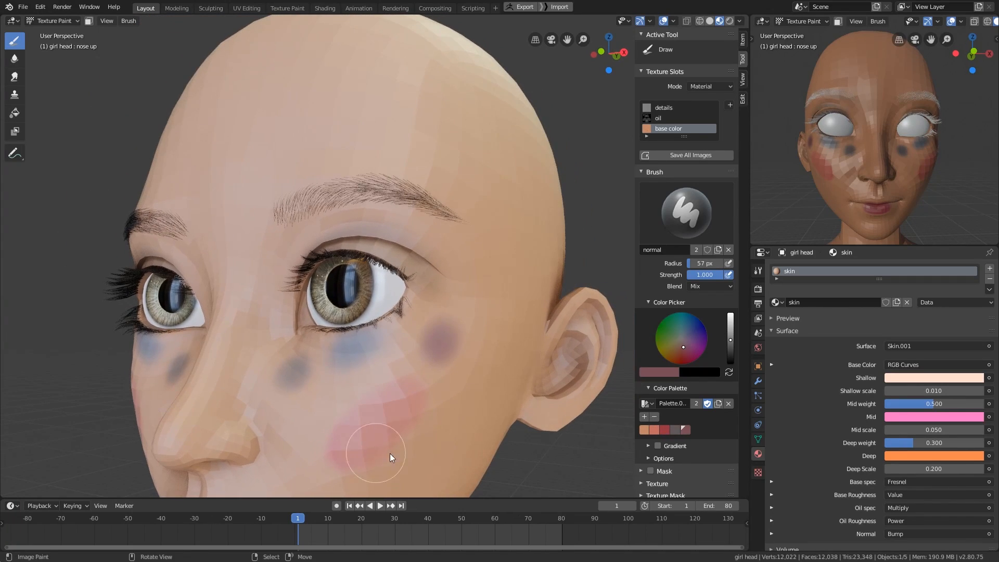
# - Undo the test patches painted on the cheeks and around the eyes
pyautogui.hotkey('ctrl', 'z')
pyautogui.hotkey('ctrl', 'z')
pyautogui.hotkey('ctrl', 'z')
pyautogui.hotkey('ctrl', 'z')
pyautogui.hotkey('ctrl', 'z')
pyautogui.hotkey('ctrl', 'z')
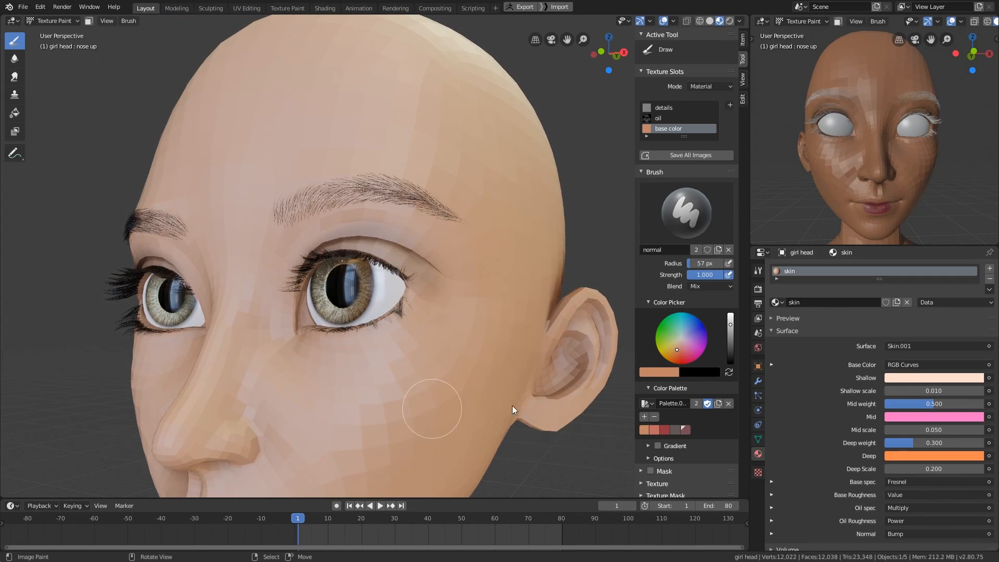
# - Expand the texture painting options and examine the bleed, occlusion and unified brush settings
pyautogui.scroll(-4, 664, 424)
pyautogui.click(674, 480)
pyautogui.scroll(-6, 702, 416)
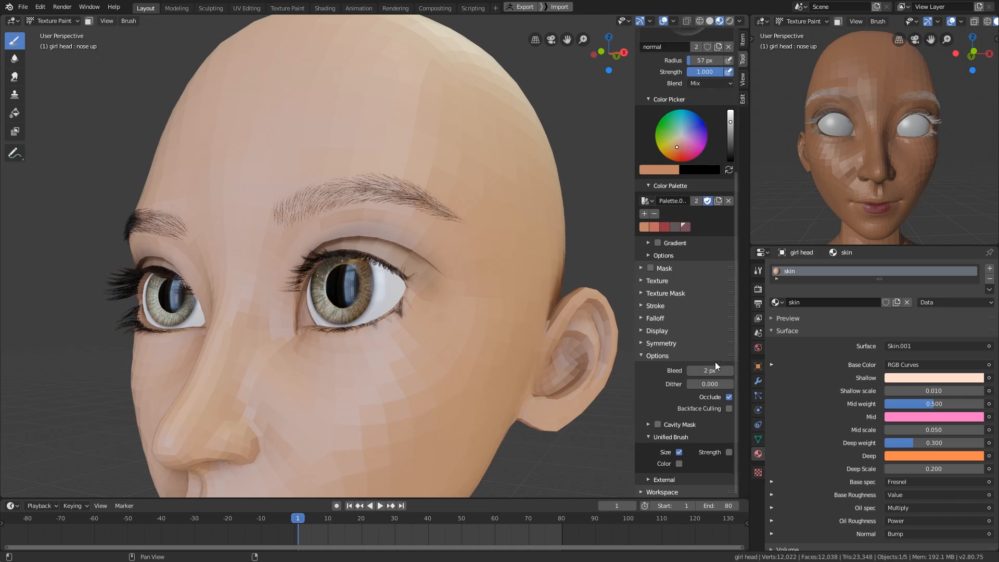
pyautogui.scroll(3, 715, 365)
pyautogui.click(680, 375)
pyautogui.scroll(-6, 680, 374)
# - Enlarge the brush radius to 104 px and make the coral palette swatch the paint color
pyautogui.moveTo(485, 390)
pyautogui.mouseDown(button='middle')
pyautogui.moveTo(466, 406)
pyautogui.moveTo(486, 410)
pyautogui.mouseUp(button='middle')
pyautogui.press('f')
pyautogui.click(510, 410)
pyautogui.scroll(12, 668, 407)
pyautogui.click(653, 409)
# - Paint a soft coral blush over the cheeks and nose
pyautogui.moveTo(442, 445); pyautogui.dragTo(458, 359, button='middle')
pyautogui.moveTo(458, 354)
pyautogui.mouseDown()
pyautogui.moveTo(411, 387)
pyautogui.moveTo(363, 391)
pyautogui.mouseUp()
pyautogui.moveTo(363, 392); pyautogui.dragTo(401, 332, button='middle')
pyautogui.moveTo(401, 332); pyautogui.dragTo(371, 317)
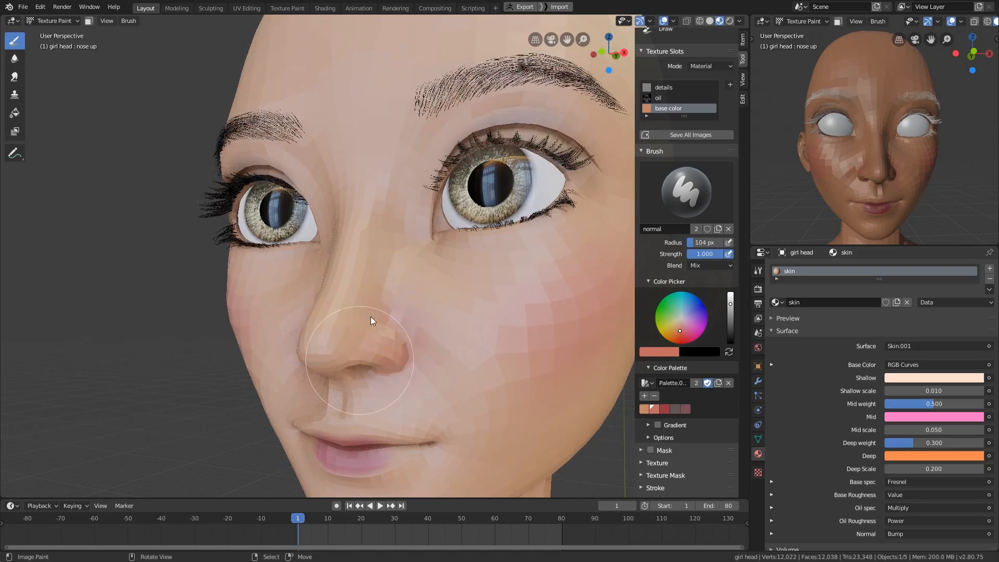
# - Set the brush radius to 102 px and deepen the coral tint along the nose
pyautogui.moveTo(370, 316); pyautogui.dragTo(538, 379, button='middle')
pyautogui.press('f')
pyautogui.click(477, 333)
pyautogui.moveTo(448, 385); pyautogui.dragTo(441, 329, button='middle')
pyautogui.moveTo(404, 375); pyautogui.dragTo(426, 298, button='middle')
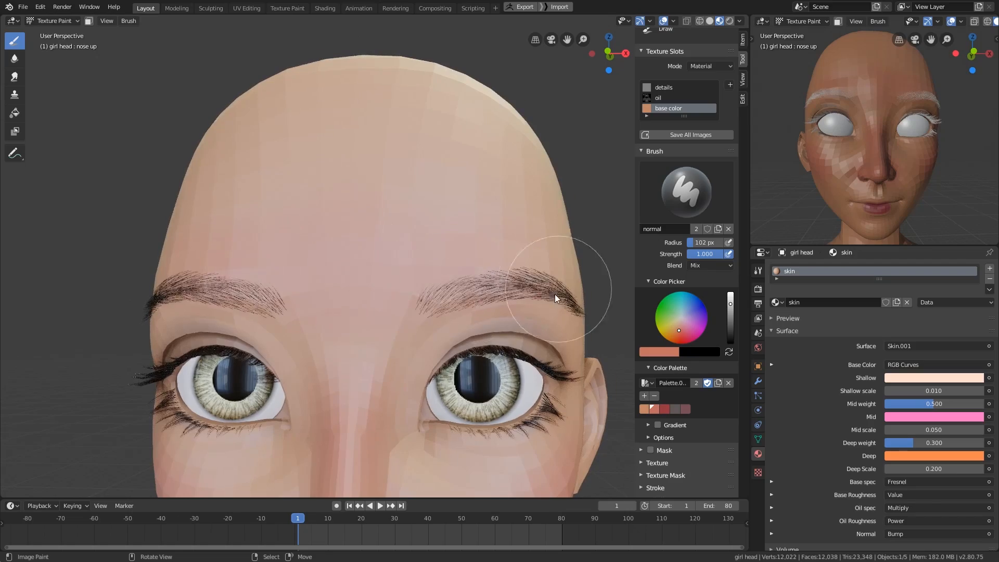
pyautogui.moveTo(553, 292)
pyautogui.mouseDown(button='middle')
pyautogui.moveTo(504, 129)
pyautogui.moveTo(498, 202)
pyautogui.moveTo(529, 262)
pyautogui.moveTo(483, 368)
pyautogui.moveTo(386, 390)
pyautogui.moveTo(442, 374)
pyautogui.moveTo(517, 404)
pyautogui.mouseUp(button='middle')
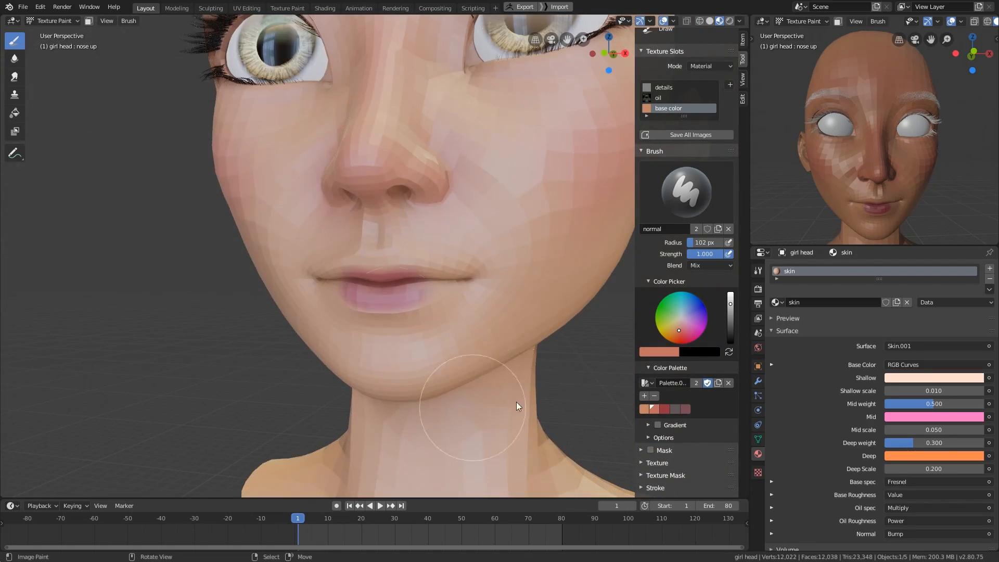
# - Paint the upper and lower lips with the palette's dark red swatch, using a 71 px brush
pyautogui.click(664, 408)
pyautogui.scroll(3, 431, 342)
pyautogui.scroll(2, 379, 307)
pyautogui.moveTo(379, 305); pyautogui.dragTo(476, 315)
pyautogui.moveTo(476, 315); pyautogui.dragTo(471, 346, button='middle')
pyautogui.moveTo(469, 267); pyautogui.dragTo(332, 323)
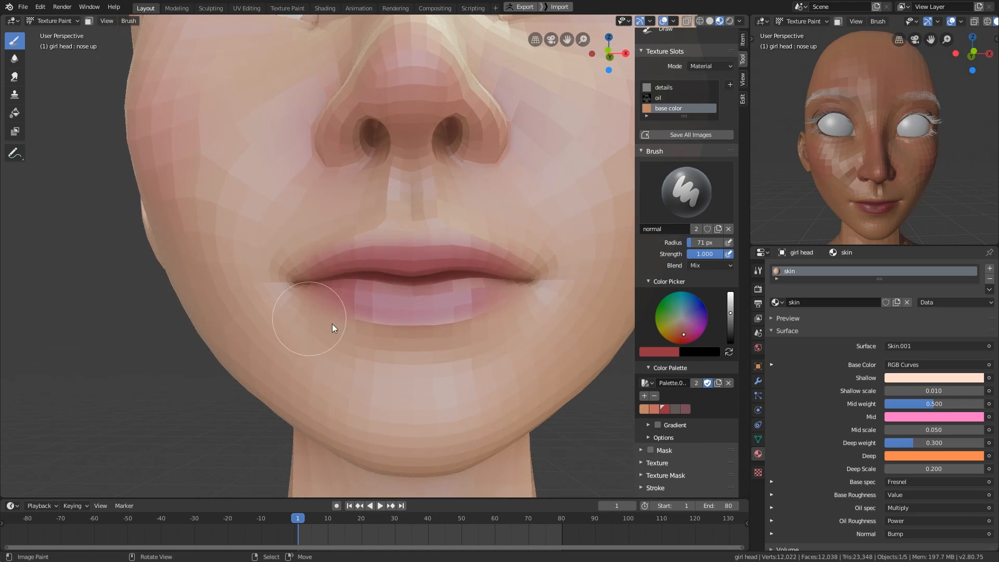
pyautogui.moveTo(332, 324); pyautogui.dragTo(335, 359, button='middle')
# - Move the animation to frame 21 and paint the exposed inner lips and mouth corners red with a 55 px brush
pyautogui.moveTo(301, 527); pyautogui.dragTo(364, 528)
pyautogui.moveTo(512, 372); pyautogui.dragTo(473, 376, button='middle')
pyautogui.press('f')
pyautogui.click(410, 357)
pyautogui.moveTo(468, 338)
pyautogui.mouseDown(button='middle')
pyautogui.moveTo(508, 329)
pyautogui.moveTo(439, 238)
pyautogui.mouseUp(button='middle')
pyautogui.moveTo(364, 291); pyautogui.dragTo(350, 340, button='middle')
pyautogui.press('f')
pyautogui.click(346, 339)
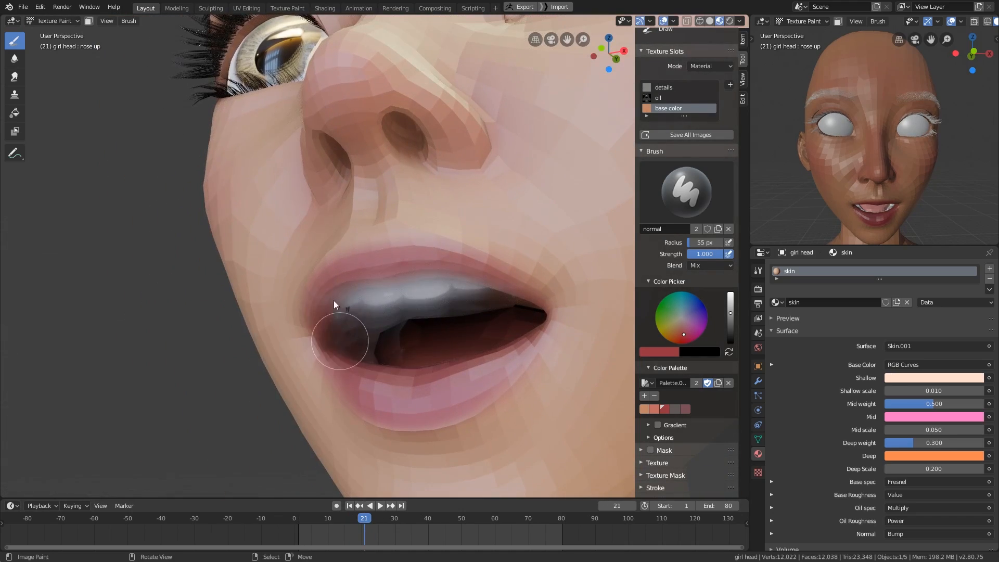
pyautogui.moveTo(420, 328); pyautogui.dragTo(447, 287, button='middle')
pyautogui.moveTo(494, 333)
pyautogui.mouseDown(button='middle')
pyautogui.moveTo(473, 366)
pyautogui.moveTo(439, 377)
pyautogui.moveTo(389, 374)
pyautogui.moveTo(442, 396)
pyautogui.mouseUp(button='middle')
# - Reduce the brush radius to 40 px and refine the red along the open mouth's lip edges
pyautogui.press('f')
pyautogui.click(432, 398)
pyautogui.moveTo(373, 413)
pyautogui.mouseDown(button='middle')
pyautogui.moveTo(467, 380)
pyautogui.moveTo(356, 273)
pyautogui.mouseUp(button='middle')
pyautogui.moveTo(411, 317); pyautogui.dragTo(460, 326, button='middle')
pyautogui.moveTo(345, 268)
pyautogui.keyDown('shift'); pyautogui.mouseDown(button='middle')
pyautogui.moveTo(392, 323)
pyautogui.moveTo(429, 311)
pyautogui.moveTo(398, 339)
pyautogui.mouseUp(button='middle'); pyautogui.keyUp('shift')
pyautogui.press('s')
pyautogui.press('f')
pyautogui.click(397, 323)
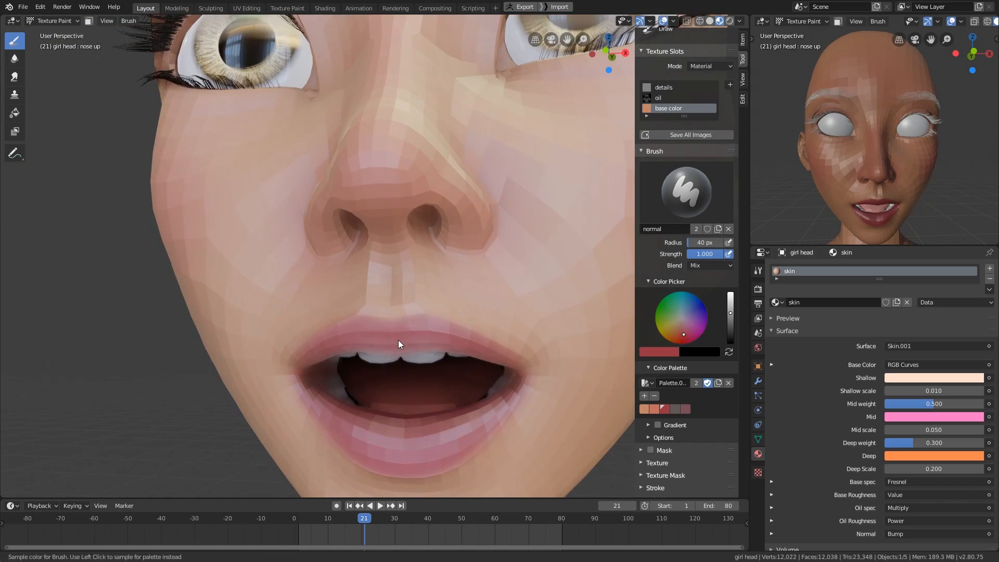
# - Sample nearby face colors and blend the upper lip and mouth corners into the surrounding skin
pyautogui.press('s')
pyautogui.scroll(4, 408, 300)
pyautogui.moveTo(436, 304)
pyautogui.mouseDown(button='middle')
pyautogui.moveTo(544, 398)
pyautogui.moveTo(515, 379)
pyautogui.moveTo(483, 317)
pyautogui.mouseUp(button='middle')
pyautogui.press('s')
pyautogui.press('f')
pyautogui.click(372, 400)
pyautogui.moveTo(371, 400); pyautogui.dragTo(534, 344)
pyautogui.press('s')
pyautogui.moveTo(535, 345)
pyautogui.mouseDown(button='middle')
pyautogui.moveTo(443, 390)
pyautogui.moveTo(428, 371)
pyautogui.mouseUp(button='middle')
# - Clean up the lower lip outline with sampled skin tones and a 36 px brush
pyautogui.press('f')
pyautogui.click(415, 402)
pyautogui.press('s')
pyautogui.moveTo(541, 324)
pyautogui.mouseDown(button='middle')
pyautogui.moveTo(547, 288)
pyautogui.moveTo(520, 389)
pyautogui.moveTo(489, 334)
pyautogui.moveTo(513, 335)
pyautogui.moveTo(550, 426)
pyautogui.mouseUp(button='middle')
pyautogui.press('f')
pyautogui.click(551, 289)
pyautogui.press('s')
pyautogui.press('f')
pyautogui.click(530, 348)
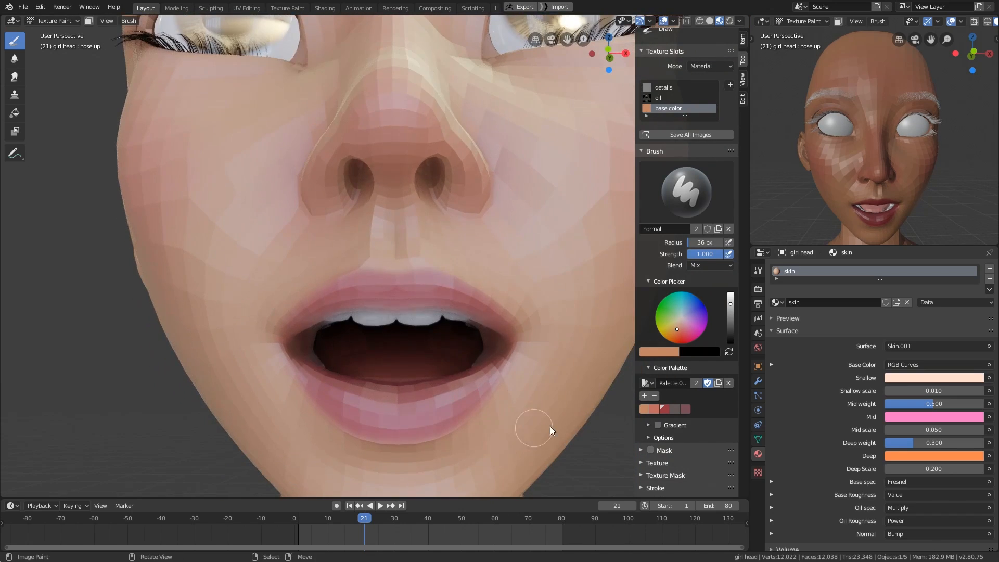
# - Choose a darker red, dab it on the middle of the lower lip and set the brush radius to 81 px
pyautogui.press('s')
pyautogui.moveTo(575, 372); pyautogui.dragTo(645, 346, button='middle')
pyautogui.click(731, 320)
pyautogui.click(683, 339)
pyautogui.moveTo(539, 391); pyautogui.dragTo(494, 367, button='middle')
pyautogui.keyDown('ctrl'); pyautogui.moveTo(494, 367); pyautogui.dragTo(430, 357, button='middle'); pyautogui.keyUp('ctrl')
pyautogui.press('f')
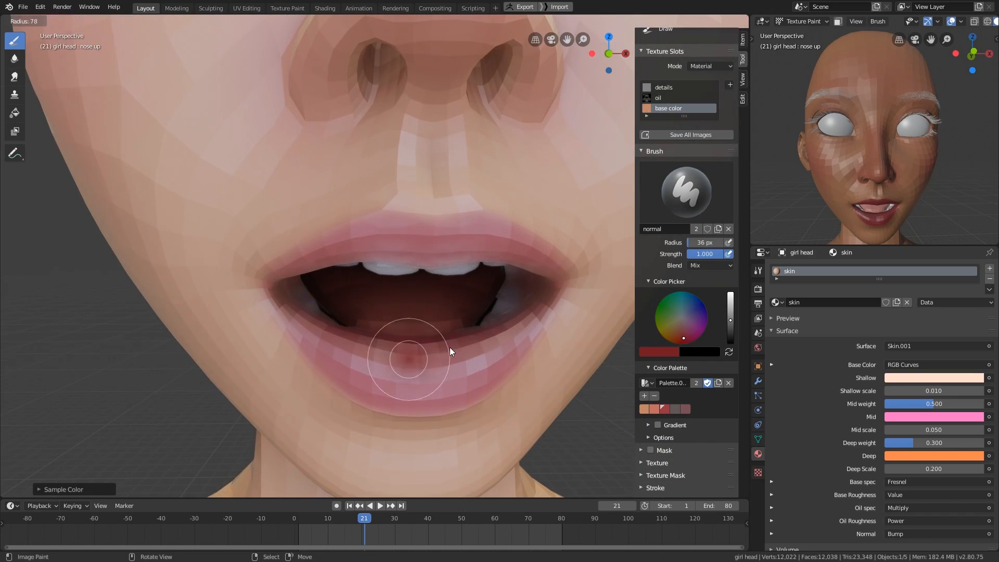
pyautogui.click(452, 348)
# - Move the animation to frame 31 and frame the open mouth closely in the smaller 3D view
pyautogui.click(398, 530)
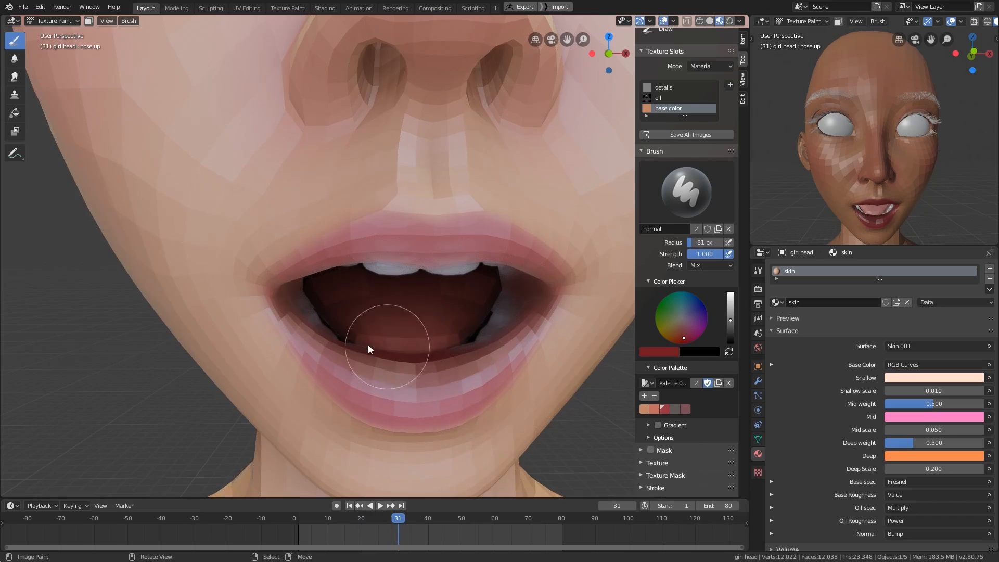
pyautogui.moveTo(368, 344)
pyautogui.mouseDown(button='middle')
pyautogui.moveTo(446, 292)
pyautogui.moveTo(382, 281)
pyautogui.moveTo(379, 308)
pyautogui.mouseUp(button='middle')
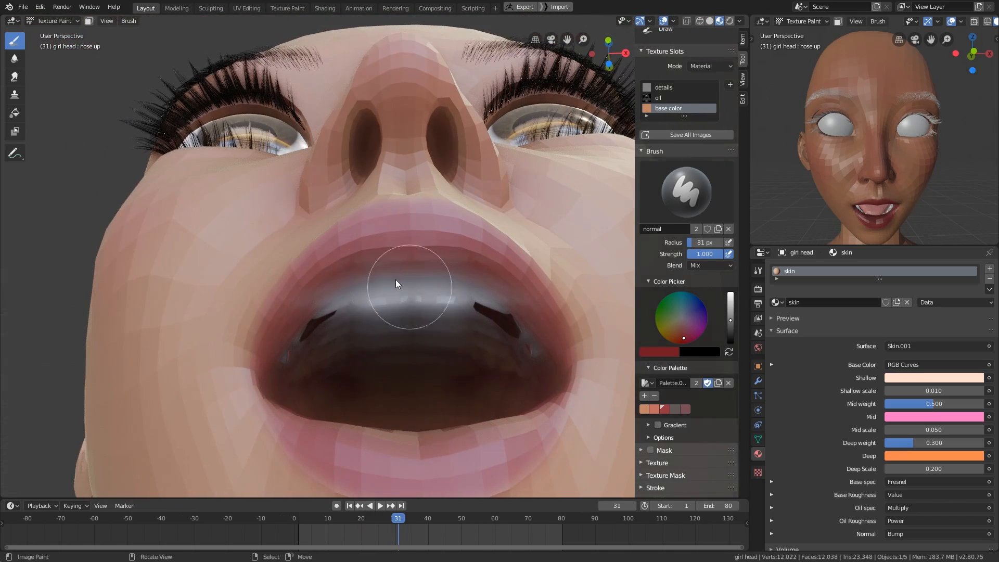
pyautogui.keyDown('shift'); pyautogui.moveTo(450, 343); pyautogui.dragTo(437, 313, button='middle'); pyautogui.keyUp('shift')
pyautogui.keyDown('shift'); pyautogui.moveTo(897, 224); pyautogui.dragTo(896, 146, button='middle'); pyautogui.keyUp('shift')
pyautogui.hotkey('shift', 'b')
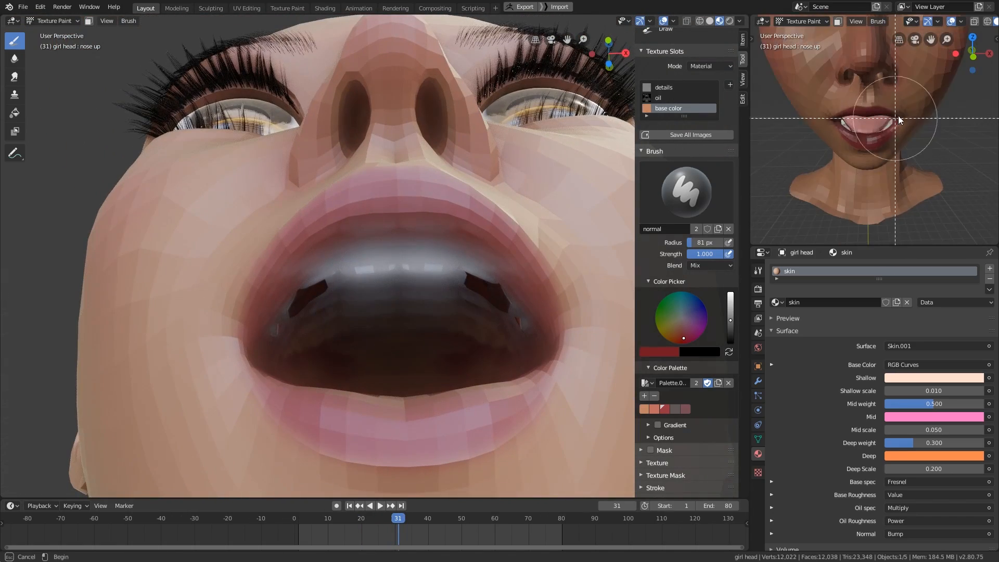
pyautogui.moveTo(898, 116); pyautogui.dragTo(846, 164)
pyautogui.moveTo(846, 164); pyautogui.dragTo(864, 148, button='middle')
# - Brighten the red paint color slightly and reduce the brush radius to 40 px for the lower lip
pyautogui.keyDown('shift'); pyautogui.moveTo(494, 307); pyautogui.dragTo(577, 294, button='middle'); pyautogui.keyUp('shift')
pyautogui.click(730, 316)
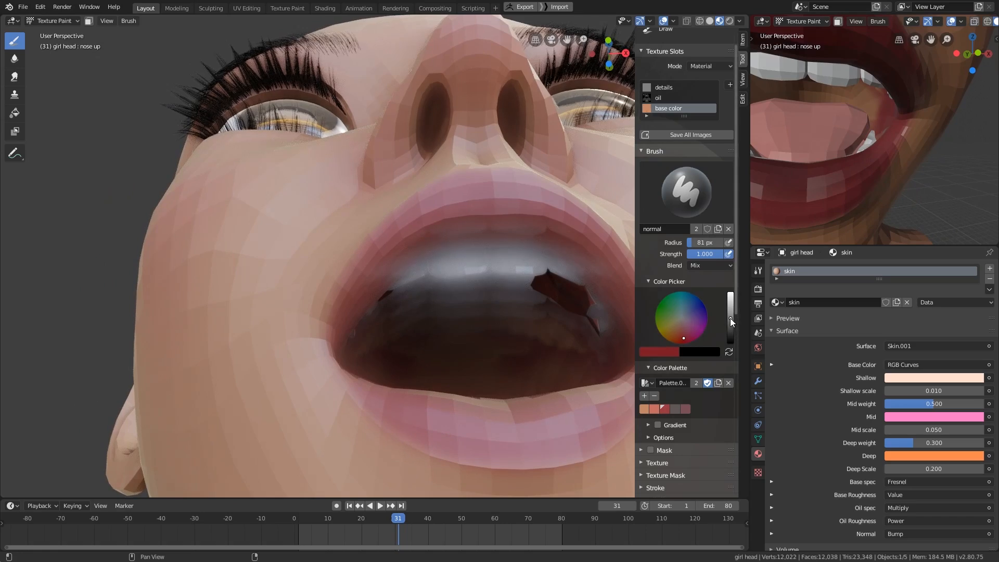
pyautogui.keyDown('ctrl'); pyautogui.moveTo(474, 312); pyautogui.dragTo(478, 471, button='middle'); pyautogui.keyUp('ctrl')
pyautogui.moveTo(448, 380); pyautogui.dragTo(388, 364, button='middle')
pyautogui.press('f')
pyautogui.click(359, 384)
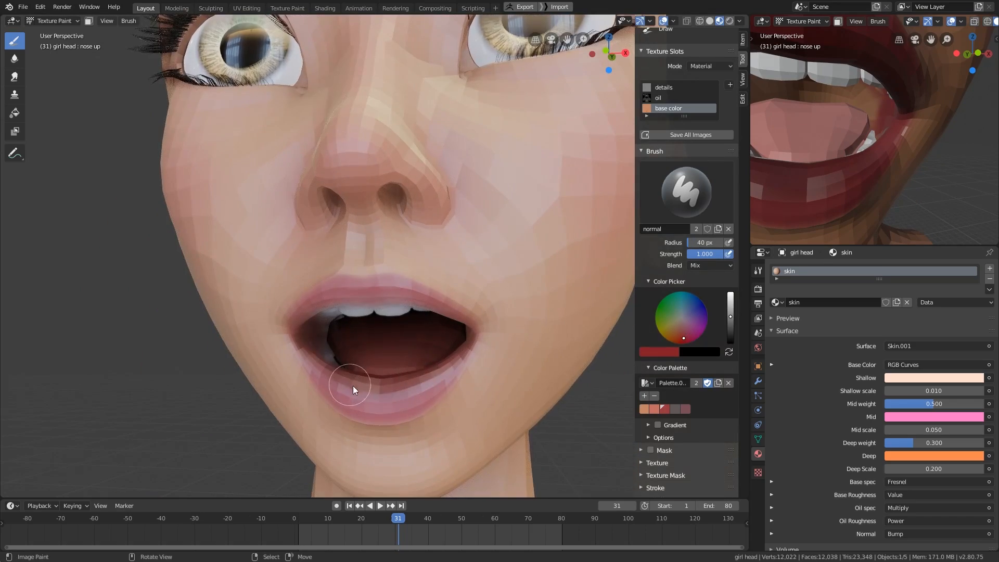
# - Paint the lower lip of the open mouth with the brighter red using a 54 px brush
pyautogui.moveTo(458, 338); pyautogui.dragTo(450, 281, button='middle')
pyautogui.press('f')
pyautogui.click(359, 242)
pyautogui.moveTo(391, 290); pyautogui.dragTo(404, 468, button='middle')
pyautogui.moveTo(432, 382); pyautogui.dragTo(385, 424, button='middle')
# - Sample a red and paint the inner corner of the eye with a 63 px brush
pyautogui.press('s')
pyautogui.moveTo(385, 364)
pyautogui.keyDown('shift'); pyautogui.mouseDown(button='middle')
pyautogui.moveTo(368, 474)
pyautogui.moveTo(357, 305)
pyautogui.mouseUp(button='middle'); pyautogui.keyUp('shift')
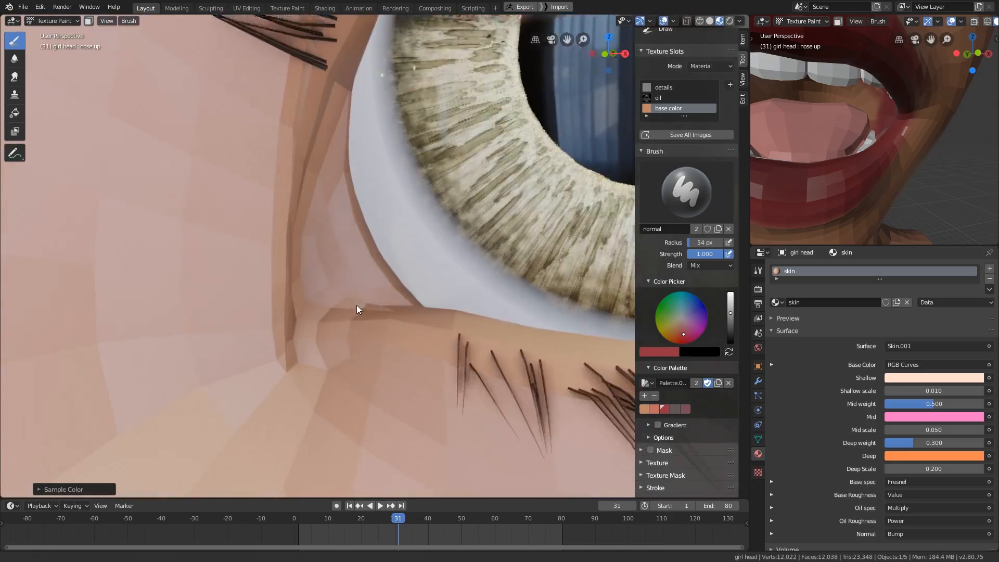
pyautogui.press('f')
pyautogui.click(358, 292)
pyautogui.moveTo(341, 174)
pyautogui.mouseDown()
pyautogui.moveTo(373, 269)
pyautogui.moveTo(359, 255)
pyautogui.mouseUp()
pyautogui.keyDown('shift'); pyautogui.moveTo(436, 248); pyautogui.dragTo(405, 302, button='middle'); pyautogui.keyUp('shift')
pyautogui.keyDown('ctrl'); pyautogui.moveTo(405, 302); pyautogui.dragTo(383, 344, button='middle'); pyautogui.keyUp('ctrl')
# - Brighten the red paint color slightly and paint further strokes over the inner eye corner
pyautogui.moveTo(730, 313); pyautogui.dragTo(730, 307)
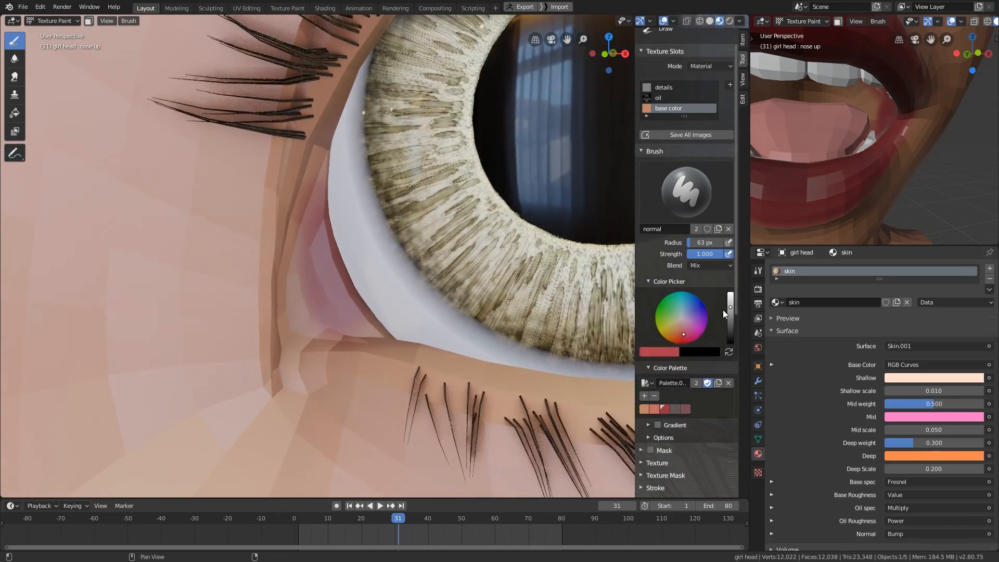
pyautogui.keyDown('shift'); pyautogui.moveTo(343, 180); pyautogui.dragTo(325, 206, button='middle'); pyautogui.keyUp('shift')
pyautogui.keyDown('ctrl'); pyautogui.moveTo(325, 206); pyautogui.dragTo(317, 235, button='middle'); pyautogui.keyUp('ctrl')
pyautogui.moveTo(316, 236); pyautogui.dragTo(314, 280)
# - Set the brush radius to 56 px and redden the inner rims of the lower and upper eyelids
pyautogui.moveTo(314, 271); pyautogui.dragTo(372, 252, button='middle')
pyautogui.press('f')
pyautogui.click(367, 255)
pyautogui.moveTo(367, 291); pyautogui.dragTo(416, 336)
pyautogui.keyDown('shift'); pyautogui.moveTo(473, 334); pyautogui.dragTo(453, 362, button='middle'); pyautogui.keyUp('shift')
pyautogui.moveTo(453, 362)
pyautogui.keyDown('ctrl'); pyautogui.mouseDown(button='middle')
pyautogui.moveTo(466, 410)
pyautogui.moveTo(388, 363)
pyautogui.mouseUp(button='middle'); pyautogui.keyUp('ctrl')
pyautogui.moveTo(305, 341); pyautogui.dragTo(496, 358, button='middle')
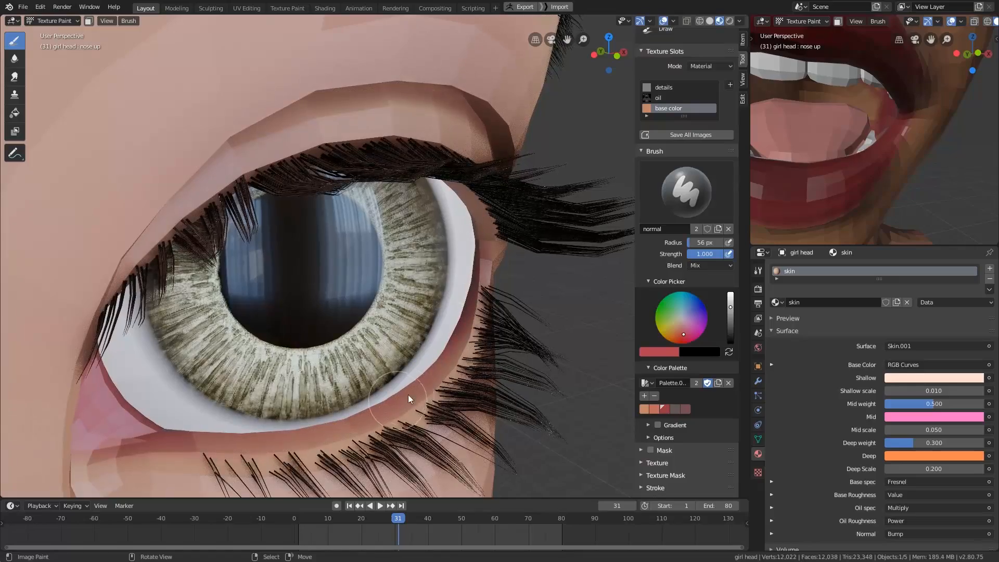
pyautogui.moveTo(286, 416); pyautogui.dragTo(470, 242, button='middle')
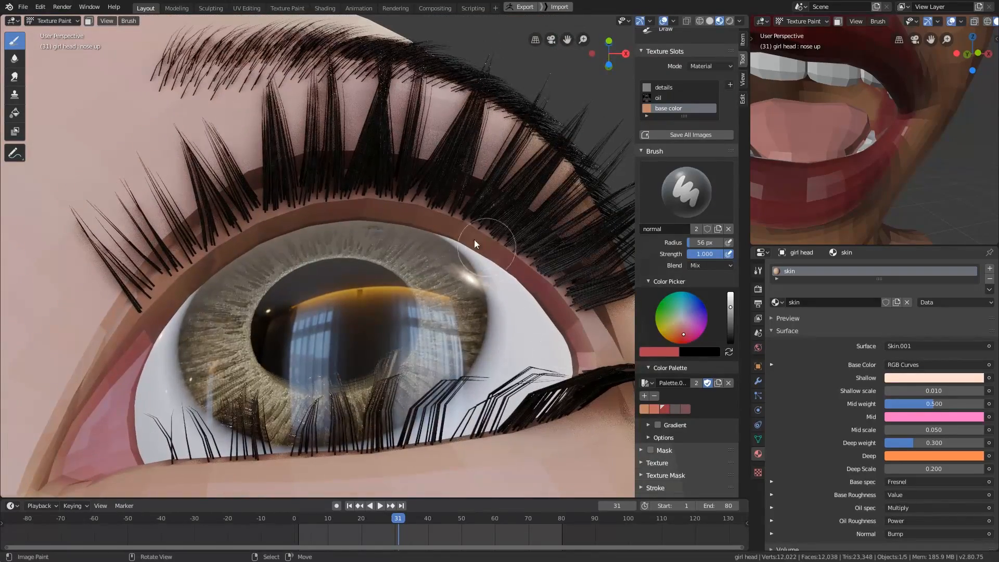
pyautogui.moveTo(218, 292)
pyautogui.mouseDown(button='middle')
pyautogui.moveTo(526, 392)
pyautogui.moveTo(454, 430)
pyautogui.moveTo(472, 370)
pyautogui.moveTo(456, 414)
pyautogui.mouseUp(button='middle')
# - Return the animation to frame 1 so the mouth is closed and show the whole face
pyautogui.scroll(-6, 532, 383)
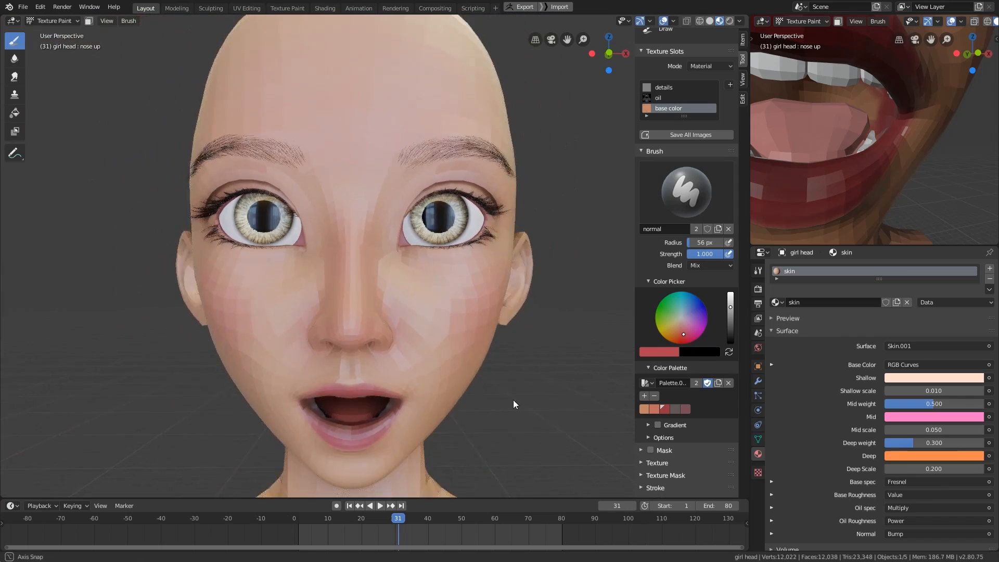
pyautogui.moveTo(513, 399); pyautogui.dragTo(504, 325, button='middle')
pyautogui.click(302, 532)
pyautogui.moveTo(486, 400); pyautogui.dragTo(466, 405, button='middle')
pyautogui.click(299, 521)
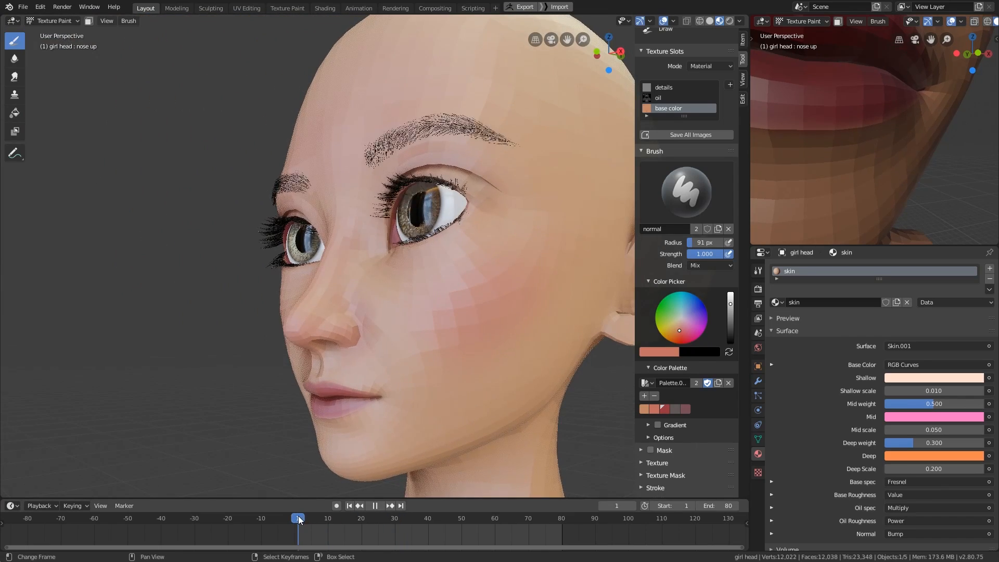
# - Adjust the brush radius and paint more salmon blush across the cheek
pyautogui.press('f')
pyautogui.click(454, 408)
pyautogui.moveTo(438, 308); pyautogui.dragTo(510, 314, button='middle')
pyautogui.press('f')
pyautogui.click(468, 348)
pyautogui.scroll(1, 425, 359)
pyautogui.moveTo(402, 400); pyautogui.dragTo(417, 394, button='middle')
pyautogui.scroll(1, 547, 265)
pyautogui.moveTo(553, 263); pyautogui.dragTo(525, 274, button='middle')
# - Shift the salmon palette color to a brighter red, paint the side of the nose and add the red to the palette
pyautogui.press('s')
pyautogui.moveTo(310, 353); pyautogui.dragTo(660, 414, button='middle')
pyautogui.click(654, 410)
pyautogui.click(682, 333)
pyautogui.press('f')
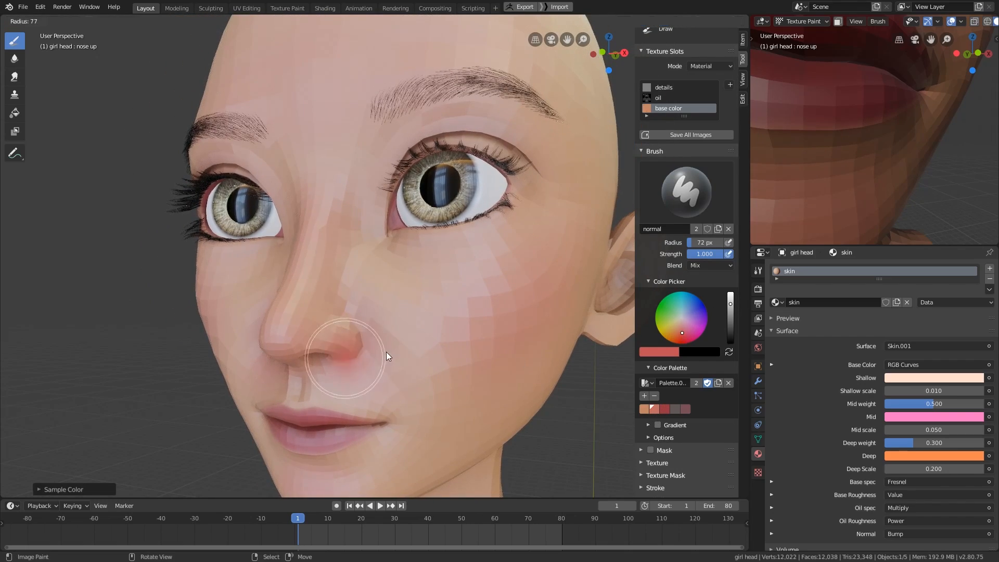
pyautogui.click(388, 352)
pyautogui.moveTo(362, 339)
pyautogui.mouseDown()
pyautogui.moveTo(333, 327)
pyautogui.moveTo(372, 362)
pyautogui.mouseUp()
pyautogui.moveTo(372, 362); pyautogui.dragTo(393, 432, button='middle')
pyautogui.click(644, 396)
# - Soften the blush beside the nose with sampled skin tones and a 69 px brush
pyautogui.press('f')
pyautogui.click(389, 372)
pyautogui.moveTo(350, 289); pyautogui.dragTo(436, 335, button='middle')
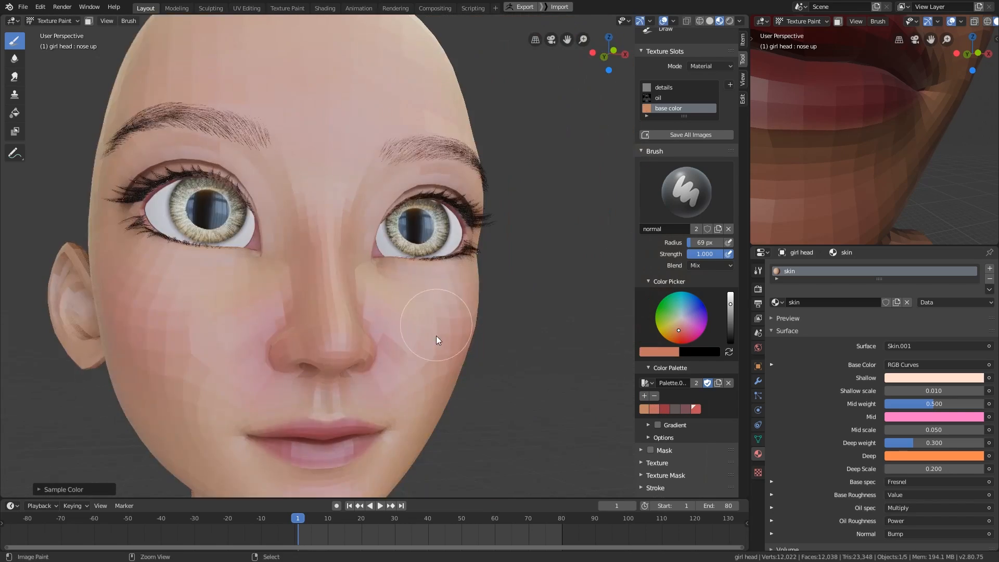
pyautogui.press('s')
pyautogui.press('s')
pyautogui.moveTo(352, 296); pyautogui.dragTo(385, 350, button='middle')
pyautogui.keyDown('ctrl'); pyautogui.moveTo(385, 349); pyautogui.dragTo(473, 443, button='middle'); pyautogui.keyUp('ctrl')
# - Choose the mauve palette color and shade the skin beneath the eyes with a 65 px brush
pyautogui.press('f')
pyautogui.click(506, 442)
pyautogui.click(685, 409)
pyautogui.moveTo(598, 411); pyautogui.dragTo(510, 416, button='middle')
pyautogui.keyDown('ctrl'); pyautogui.moveTo(510, 416); pyautogui.dragTo(459, 385, button='middle'); pyautogui.keyUp('ctrl')
pyautogui.press('f')
pyautogui.click(456, 384)
pyautogui.moveTo(435, 350); pyautogui.dragTo(483, 346)
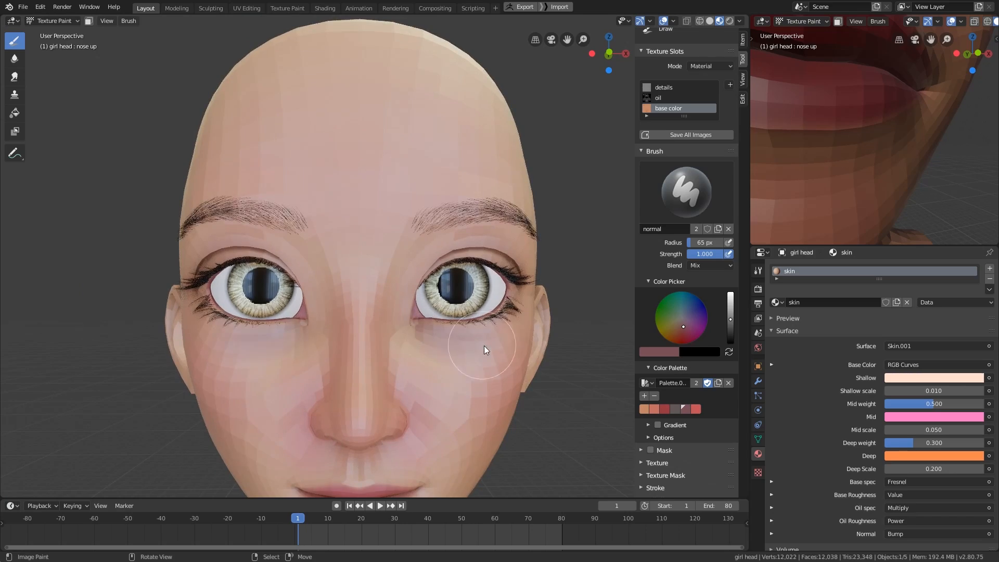
# - Extend the shading around the eyes and blend it with a sampled skin tone
pyautogui.moveTo(484, 346); pyautogui.dragTo(443, 348, button='middle')
pyautogui.moveTo(515, 345); pyautogui.dragTo(551, 307)
pyautogui.moveTo(551, 313); pyautogui.dragTo(497, 335, button='middle')
pyautogui.press('s')
pyautogui.moveTo(356, 336)
pyautogui.mouseDown(button='middle')
pyautogui.moveTo(411, 353)
pyautogui.moveTo(460, 346)
pyautogui.mouseUp(button='middle')
# - Set the head's "eye close" shape key to 1.000 to expose the upper eyelids
pyautogui.click(758, 439)
pyautogui.moveTo(862, 478); pyautogui.dragTo(867, 396, button='middle')
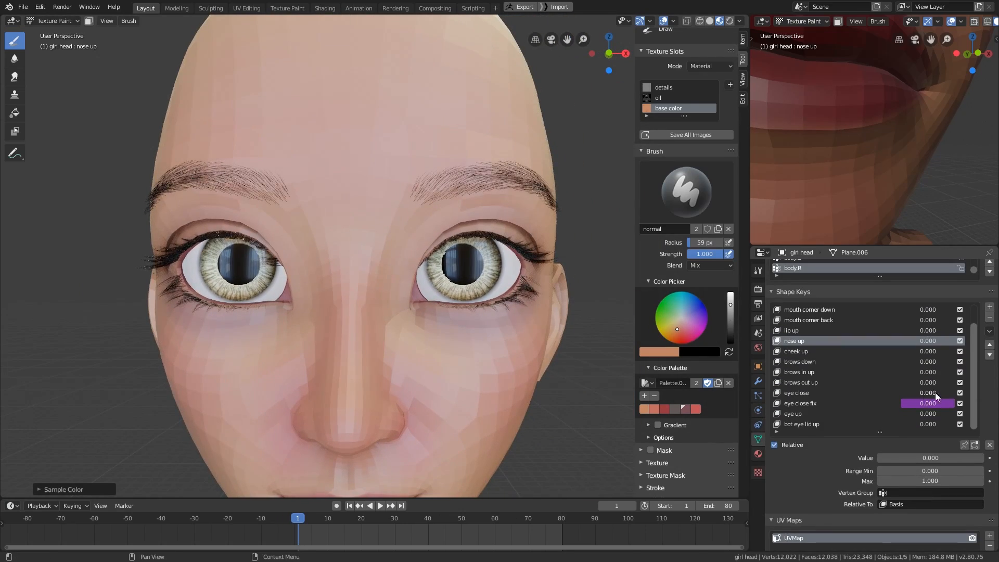
pyautogui.moveTo(935, 392); pyautogui.dragTo(991, 393)
pyautogui.moveTo(514, 412); pyautogui.dragTo(513, 428, button='middle')
# - Paint mauve eyeshadow over the closed upper eyelids, reducing the brush radius from 62 to 51 px
pyautogui.click(686, 410)
pyautogui.moveTo(499, 343); pyautogui.dragTo(463, 341, button='middle')
pyautogui.moveTo(420, 313)
pyautogui.mouseDown()
pyautogui.moveTo(455, 260)
pyautogui.moveTo(424, 319)
pyautogui.mouseUp()
pyautogui.moveTo(425, 314); pyautogui.dragTo(539, 330, button='middle')
pyautogui.moveTo(477, 295)
pyautogui.mouseDown(button='middle')
pyautogui.moveTo(501, 367)
pyautogui.moveTo(528, 305)
pyautogui.mouseUp(button='middle')
pyautogui.moveTo(376, 341); pyautogui.dragTo(411, 364, button='middle')
pyautogui.press('f')
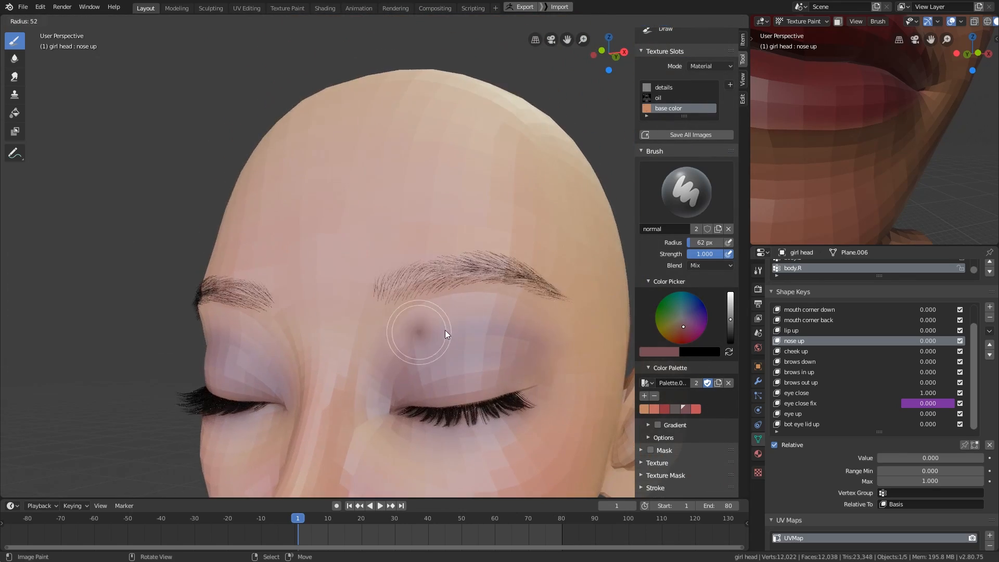
pyautogui.click(445, 330)
pyautogui.moveTo(445, 330)
pyautogui.mouseDown(button='middle')
pyautogui.moveTo(485, 371)
pyautogui.moveTo(471, 344)
pyautogui.mouseUp(button='middle')
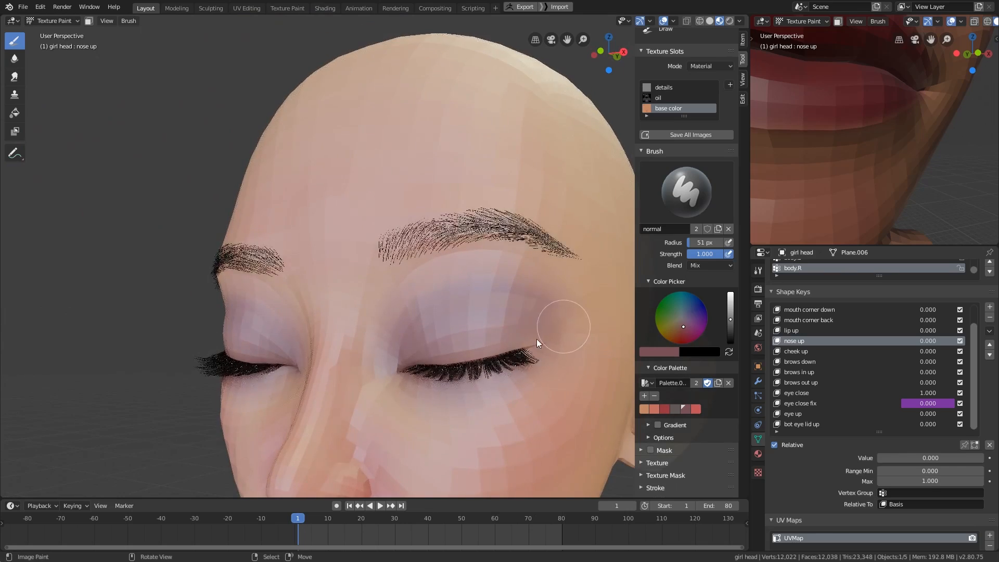
# - Choose the gray-brown palette color and darken the upper eyelids and the skin under the eyebrows
pyautogui.click(675, 409)
pyautogui.moveTo(535, 339)
pyautogui.mouseDown(button='middle')
pyautogui.moveTo(494, 341)
pyautogui.moveTo(524, 372)
pyautogui.mouseUp(button='middle')
pyautogui.moveTo(465, 336); pyautogui.dragTo(511, 339, button='middle')
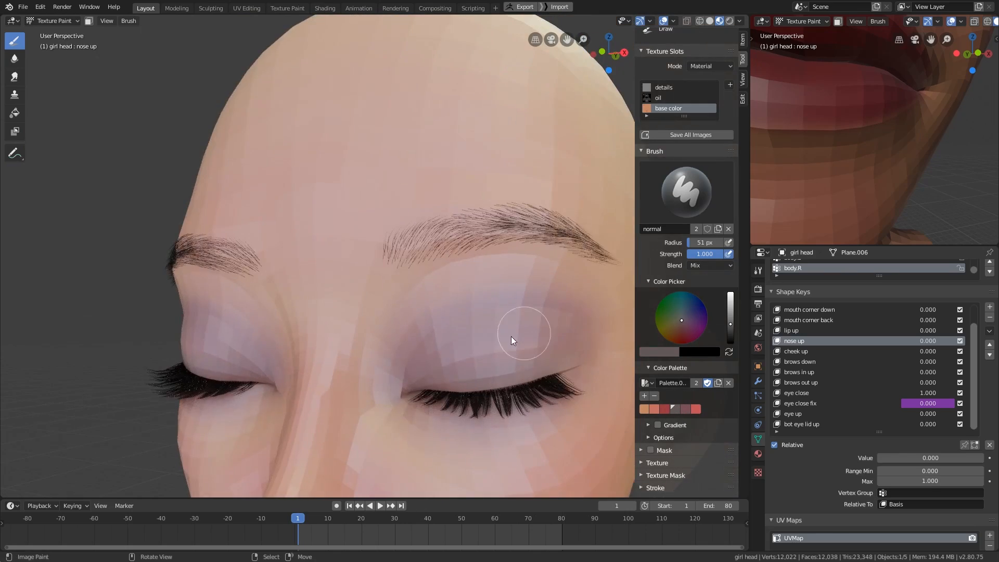
pyautogui.moveTo(468, 364)
pyautogui.mouseDown(button='middle')
pyautogui.moveTo(482, 380)
pyautogui.moveTo(421, 248)
pyautogui.moveTo(473, 311)
pyautogui.mouseUp(button='middle')
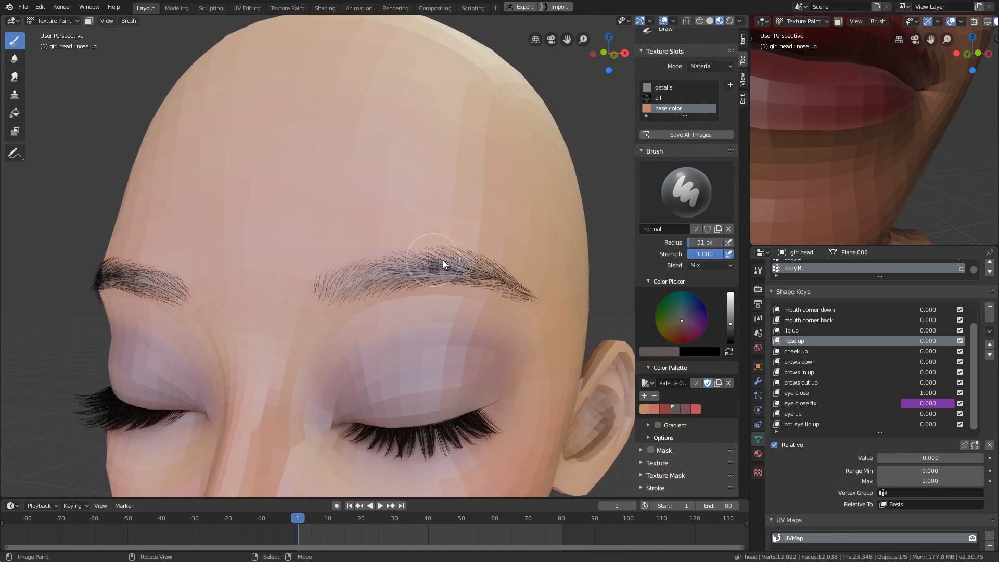
pyautogui.moveTo(359, 290); pyautogui.dragTo(416, 289, button='middle')
pyautogui.moveTo(533, 310); pyautogui.dragTo(375, 290, button='middle')
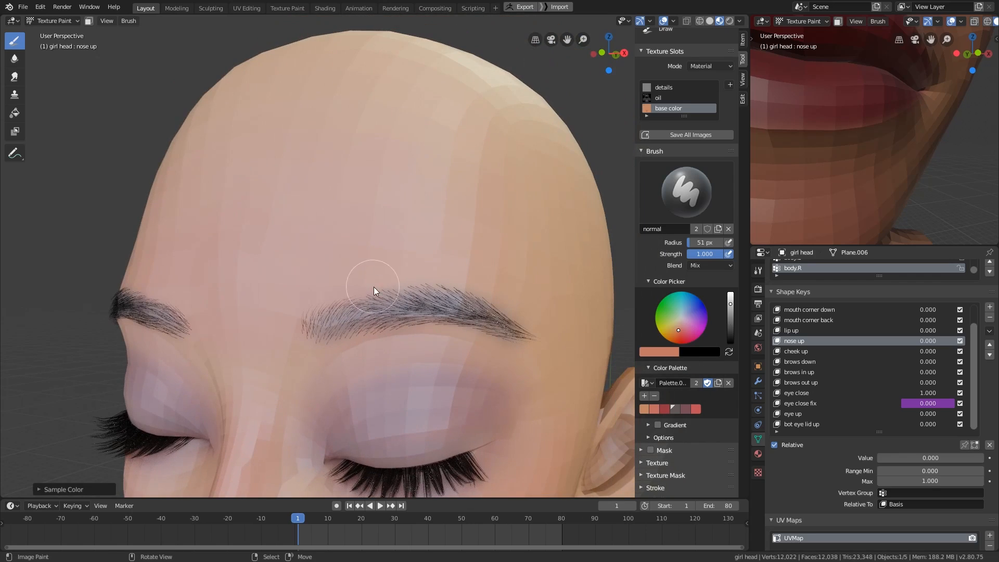
# - Clean up the skin around the eyebrow and outer eyelid with sampled skin tones and a 59 px brush
pyautogui.press('s')
pyautogui.press('s')
pyautogui.moveTo(428, 329); pyautogui.dragTo(385, 338, button='middle')
pyautogui.press('f')
pyautogui.click(499, 286)
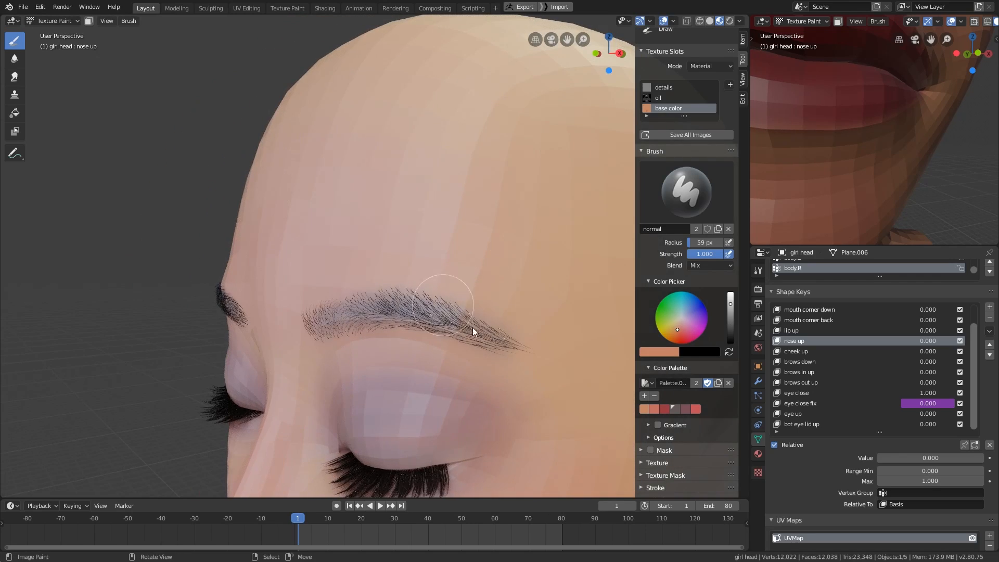
pyautogui.moveTo(472, 326); pyautogui.dragTo(562, 307, button='middle')
pyautogui.keyDown('ctrl'); pyautogui.moveTo(577, 291); pyautogui.dragTo(582, 328, button='middle'); pyautogui.keyUp('ctrl')
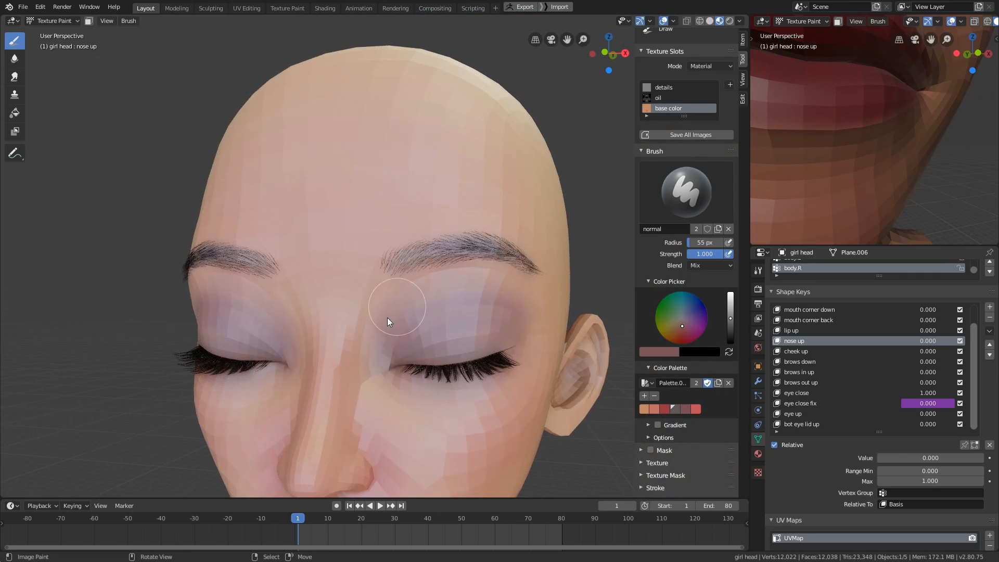
pyautogui.moveTo(364, 330)
pyautogui.mouseDown(button='middle')
pyautogui.moveTo(378, 318)
pyautogui.moveTo(405, 447)
pyautogui.mouseUp(button='middle')
# - Set the "eye close" shape key to 0.467 to half open the eyes
pyautogui.scroll(1, 929, 405)
pyautogui.moveTo(931, 424); pyautogui.dragTo(874, 424)
pyautogui.moveTo(494, 422)
pyautogui.mouseDown(button='middle')
pyautogui.moveTo(435, 429)
pyautogui.moveTo(494, 404)
pyautogui.moveTo(486, 407)
pyautogui.mouseUp(button='middle')
pyautogui.moveTo(926, 424); pyautogui.dragTo(952, 424)
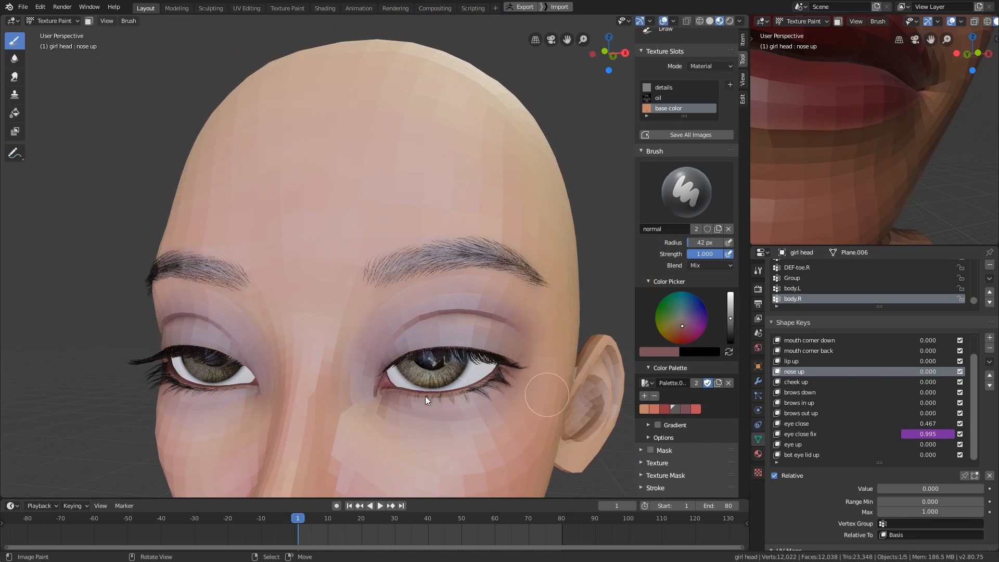
# - Sample a skin tone and blend the area between the eyebrow and the eyelid with a 45 px brush
pyautogui.press('s')
pyautogui.press('f')
pyautogui.click(386, 304)
pyautogui.moveTo(349, 328); pyautogui.dragTo(383, 353, button='middle')
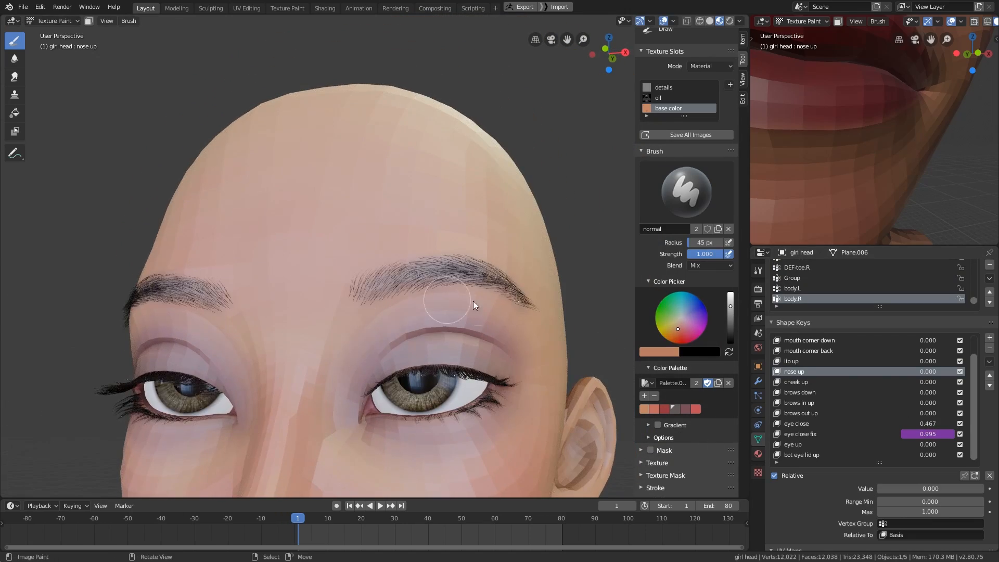
pyautogui.moveTo(473, 301)
pyautogui.mouseDown(button='middle')
pyautogui.moveTo(443, 341)
pyautogui.moveTo(463, 335)
pyautogui.moveTo(491, 367)
pyautogui.moveTo(531, 328)
pyautogui.mouseUp(button='middle')
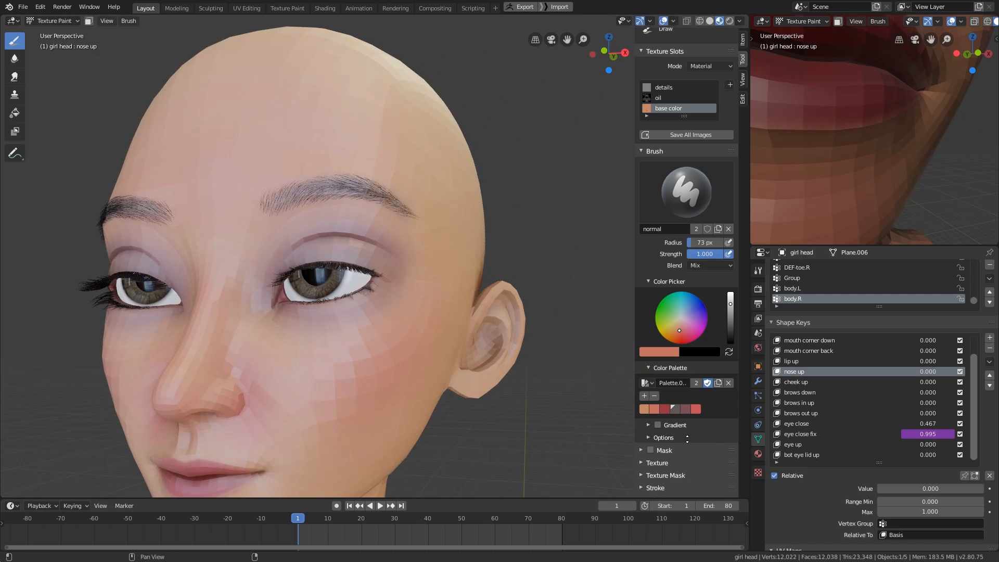
# - Turn off Occlude for the brush, then redden the ears and chin with the bright red palette color
pyautogui.scroll(-15, 728, 399)
pyautogui.click(729, 399)
pyautogui.moveTo(452, 321)
pyautogui.mouseDown(button='middle')
pyautogui.moveTo(287, 414)
pyautogui.moveTo(244, 301)
pyautogui.moveTo(267, 415)
pyautogui.moveTo(513, 400)
pyautogui.moveTo(547, 383)
pyautogui.mouseUp(button='middle')
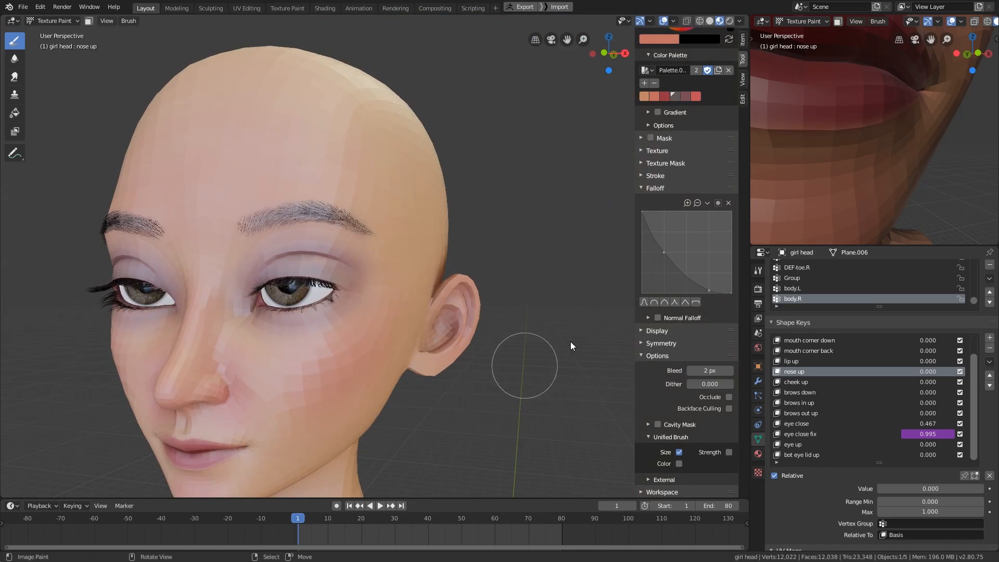
pyautogui.scroll(10, 696, 296)
pyautogui.click(696, 295)
pyautogui.moveTo(433, 354); pyautogui.dragTo(438, 319, button='middle')
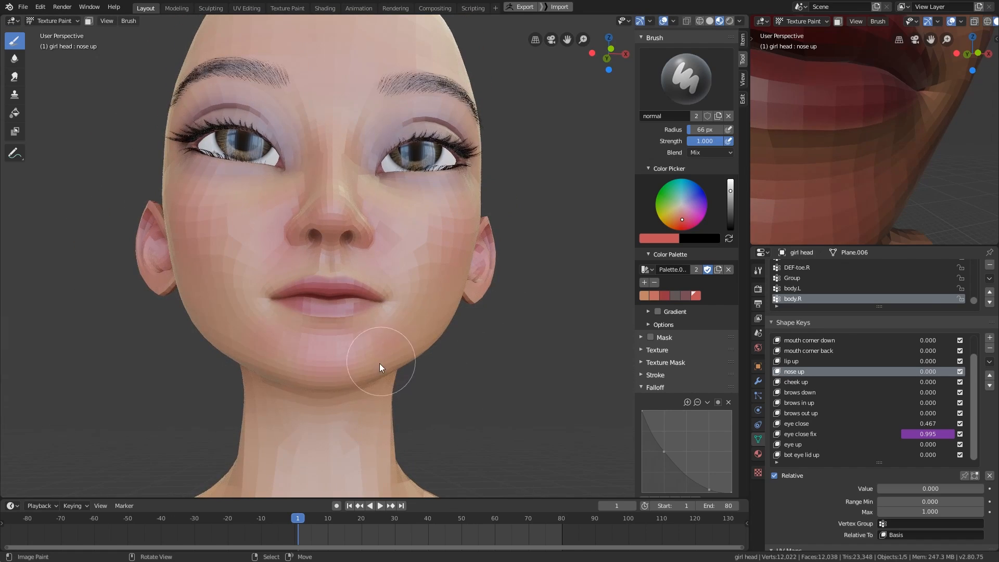
# - Soften the redness around the chin and lower face with sampled skin tones
pyautogui.press('s')
pyautogui.moveTo(382, 365)
pyautogui.mouseDown(button='middle')
pyautogui.moveTo(414, 326)
pyautogui.moveTo(403, 354)
pyautogui.mouseUp(button='middle')
pyautogui.moveTo(343, 393); pyautogui.dragTo(380, 456, button='middle')
pyautogui.moveTo(374, 411); pyautogui.dragTo(338, 398, button='middle')
pyautogui.scroll(2, 304, 312)
pyautogui.press('s')
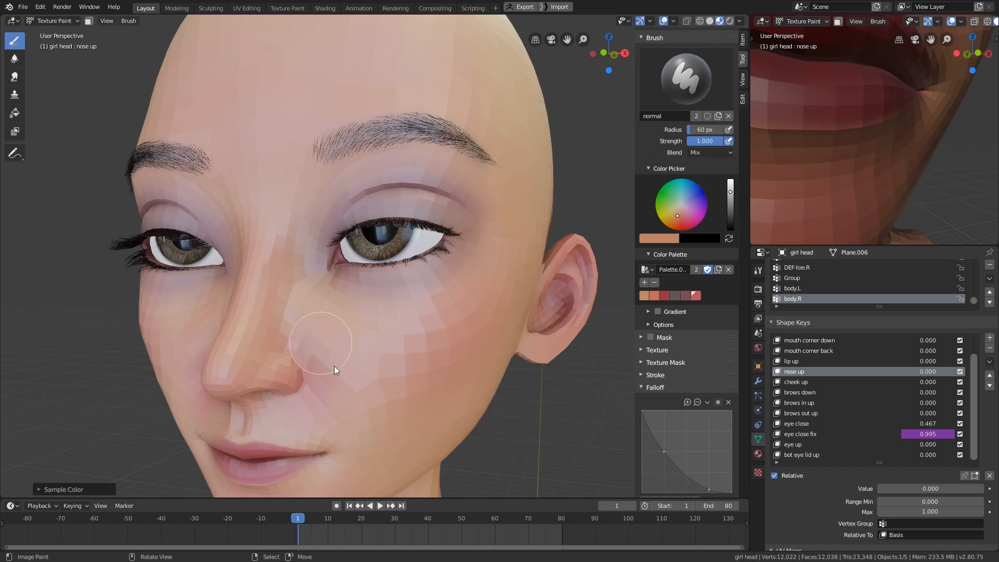
# - Redden the side and tip of the nose with the bright red palette color, using 72 and 46 px brushes
pyautogui.click(695, 296)
pyautogui.press('f')
pyautogui.click(295, 378)
pyautogui.moveTo(294, 378)
pyautogui.mouseDown(button='middle')
pyautogui.moveTo(298, 367)
pyautogui.moveTo(250, 359)
pyautogui.moveTo(514, 399)
pyautogui.mouseUp(button='middle')
pyautogui.press('f')
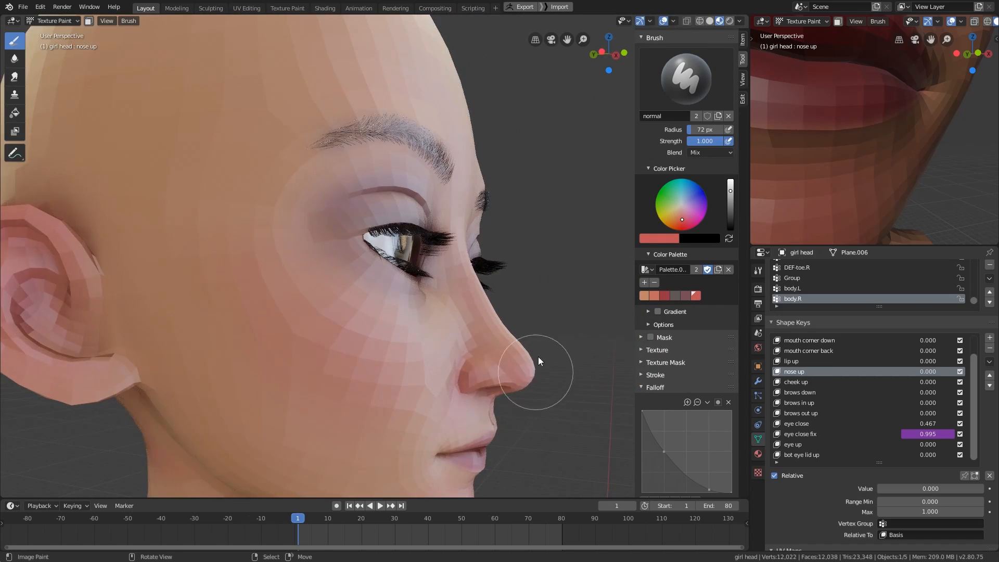
pyautogui.click(538, 357)
pyautogui.moveTo(537, 357)
pyautogui.mouseDown(button='middle')
pyautogui.moveTo(432, 386)
pyautogui.moveTo(430, 376)
pyautogui.mouseUp(button='middle')
pyautogui.moveTo(429, 376); pyautogui.dragTo(420, 307)
pyautogui.scroll(-3, 420, 308)
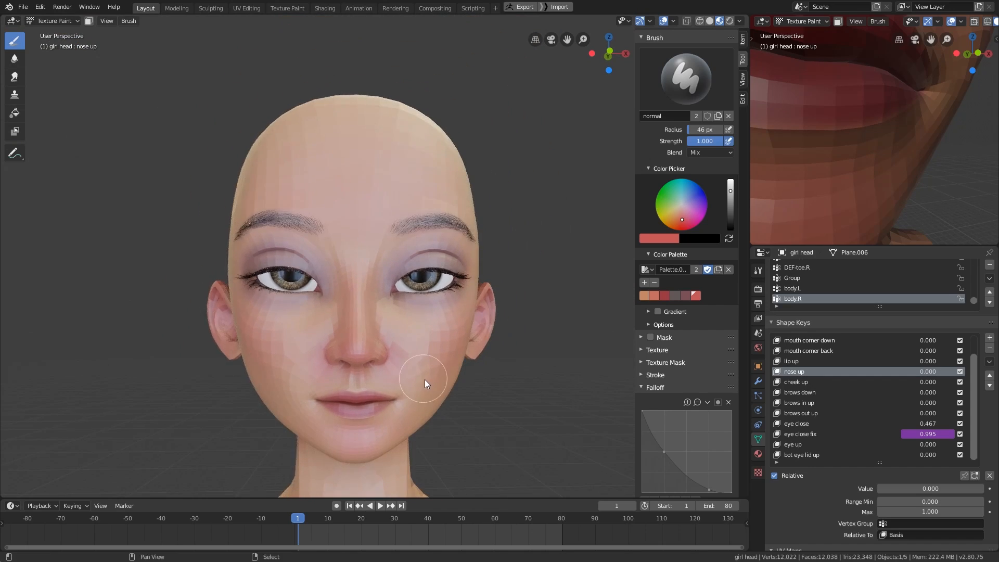
# - Sample a skin tone and even out the skin below the outer part of the eye
pyautogui.moveTo(424, 379)
pyautogui.mouseDown(button='middle')
pyautogui.moveTo(383, 346)
pyautogui.moveTo(415, 334)
pyautogui.moveTo(409, 392)
pyautogui.mouseUp(button='middle')
pyautogui.scroll(1, 382, 333)
pyautogui.scroll(2, 407, 339)
pyautogui.press('s')
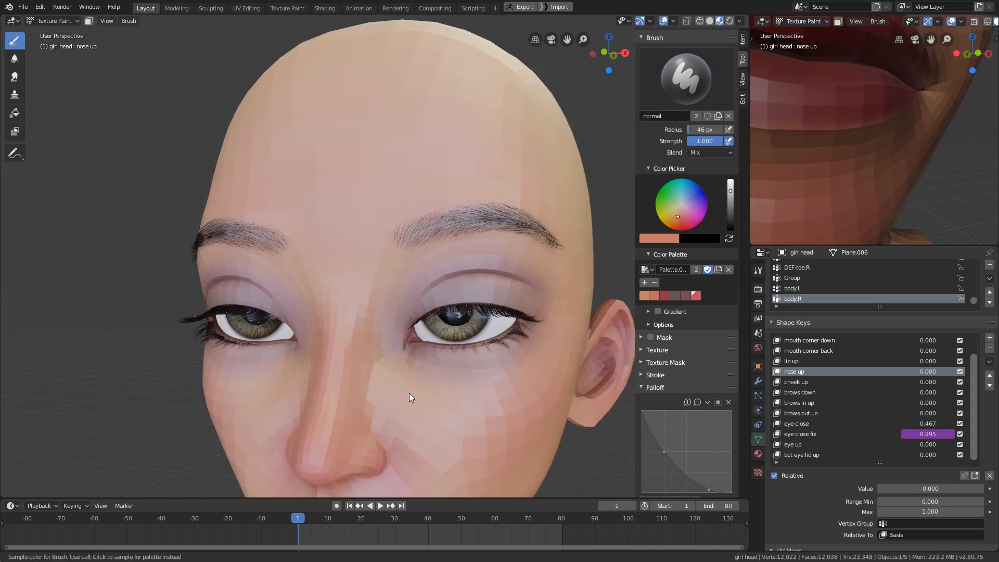
pyautogui.press('f')
pyautogui.click(526, 375)
pyautogui.moveTo(503, 376); pyautogui.dragTo(482, 370, button='middle')
# - Sample a darker reddish skin tone and shade beneath the lower eyelid with a 41 px brush
pyautogui.press('s')
pyautogui.press('f')
pyautogui.click(476, 367)
pyautogui.moveTo(442, 364); pyautogui.dragTo(411, 365)
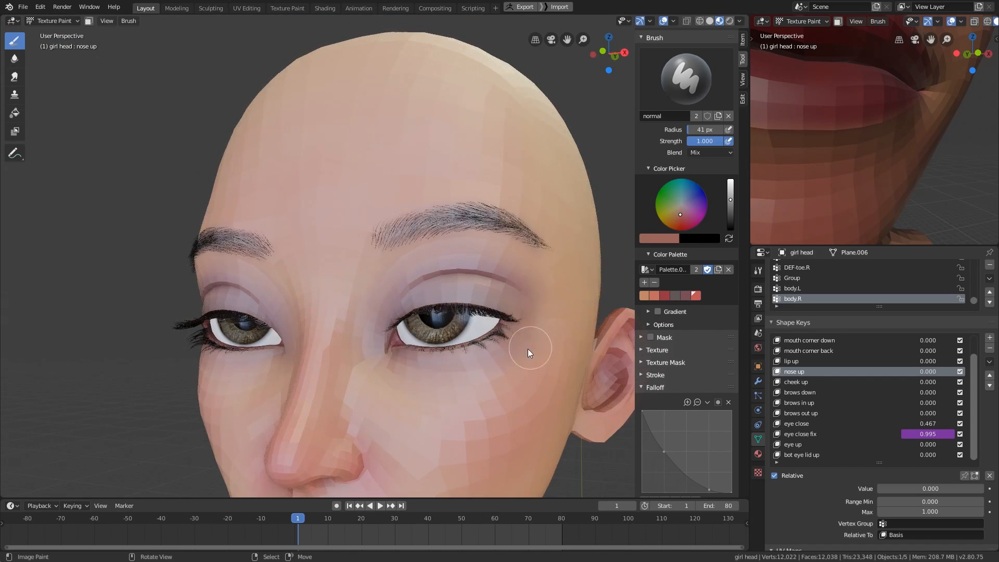
pyautogui.moveTo(527, 348)
pyautogui.mouseDown(button='middle')
pyautogui.moveTo(506, 365)
pyautogui.moveTo(525, 379)
pyautogui.mouseUp(button='middle')
pyautogui.scroll(-3, 466, 292)
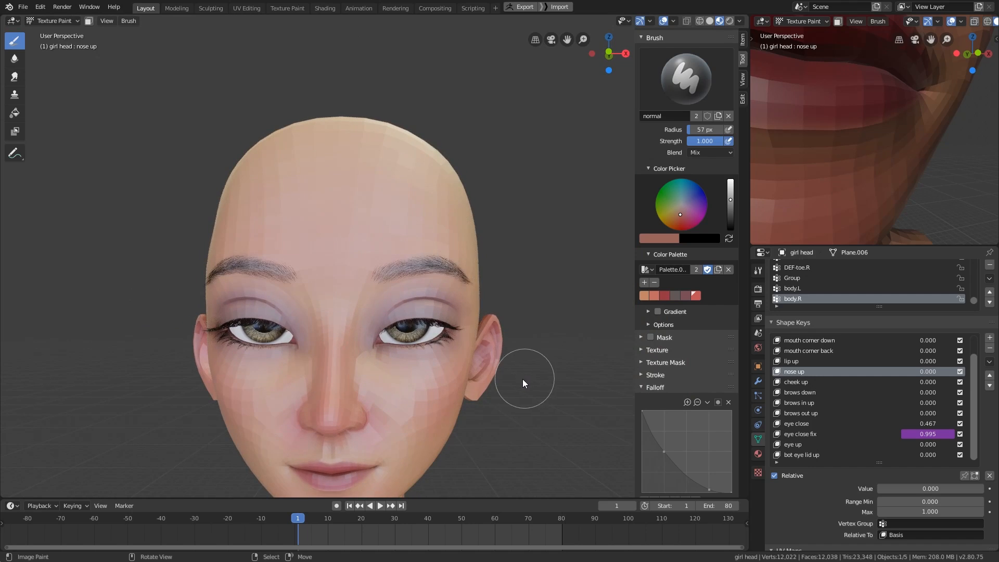
# - Set the "eye close" shape key back to 0.000 to open the eyes fully
pyautogui.scroll(6, 657, 421)
pyautogui.moveTo(928, 423); pyautogui.dragTo(887, 423)
pyautogui.moveTo(492, 384)
pyautogui.mouseDown(button='middle')
pyautogui.moveTo(533, 398)
pyautogui.moveTo(495, 394)
pyautogui.mouseUp(button='middle')
pyautogui.moveTo(927, 445)
pyautogui.mouseDown()
pyautogui.moveTo(968, 444)
pyautogui.moveTo(920, 452)
pyautogui.mouseUp()
pyautogui.moveTo(480, 415); pyautogui.dragTo(463, 425, button='middle')
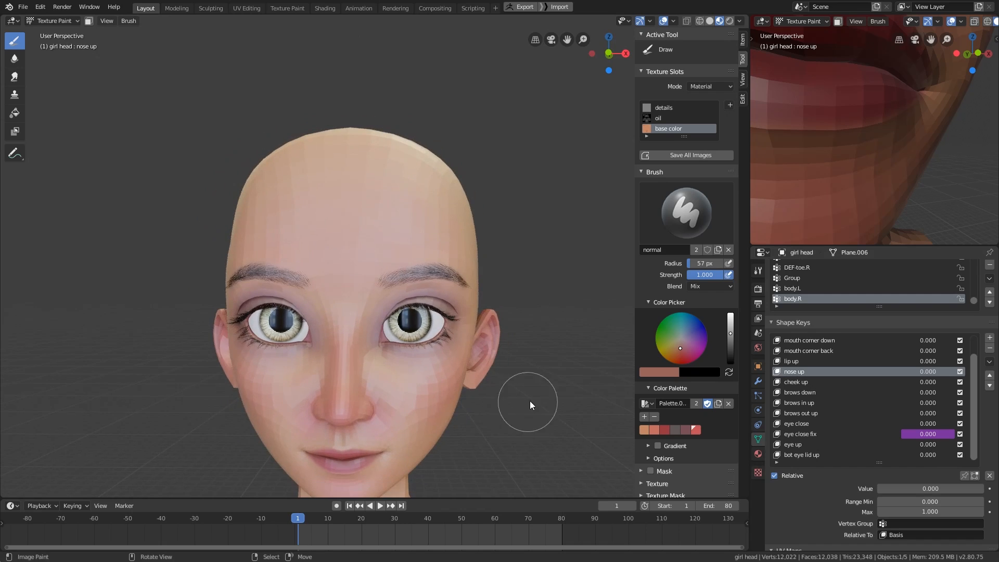
# - Sample a skin tone and clean up the mouth corner and lower lip outline with a 31 px brush
pyautogui.keyDown('shift'); pyautogui.moveTo(527, 399); pyautogui.dragTo(527, 291, button='middle'); pyautogui.keyUp('shift')
pyautogui.scroll(6, 510, 353)
pyautogui.keyDown('shift'); pyautogui.moveTo(495, 363); pyautogui.dragTo(450, 372, button='middle'); pyautogui.keyUp('shift')
pyautogui.press('s')
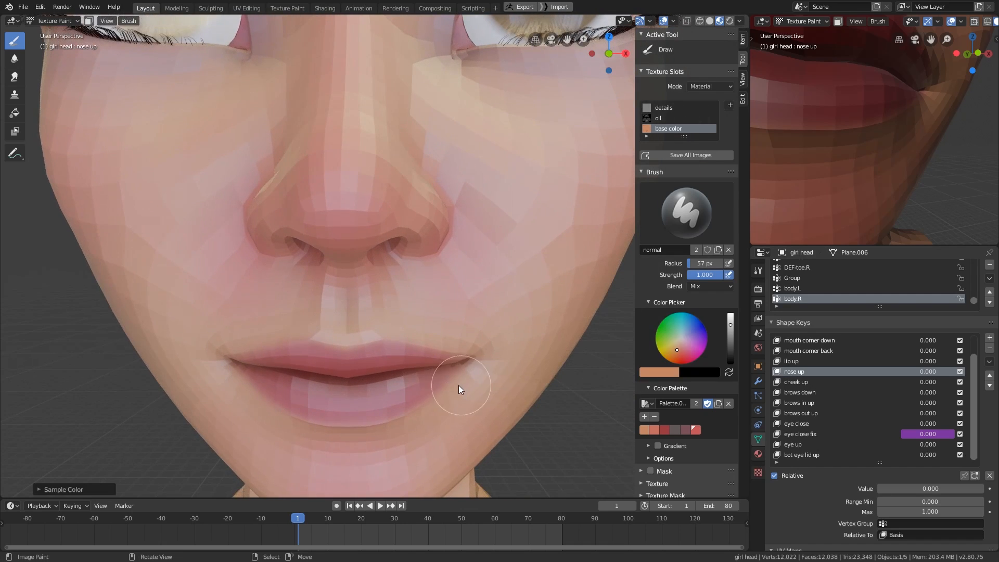
pyautogui.press('f')
pyautogui.click(451, 396)
pyautogui.press('f')
pyautogui.click(448, 389)
pyautogui.moveTo(457, 386); pyautogui.dragTo(429, 410)
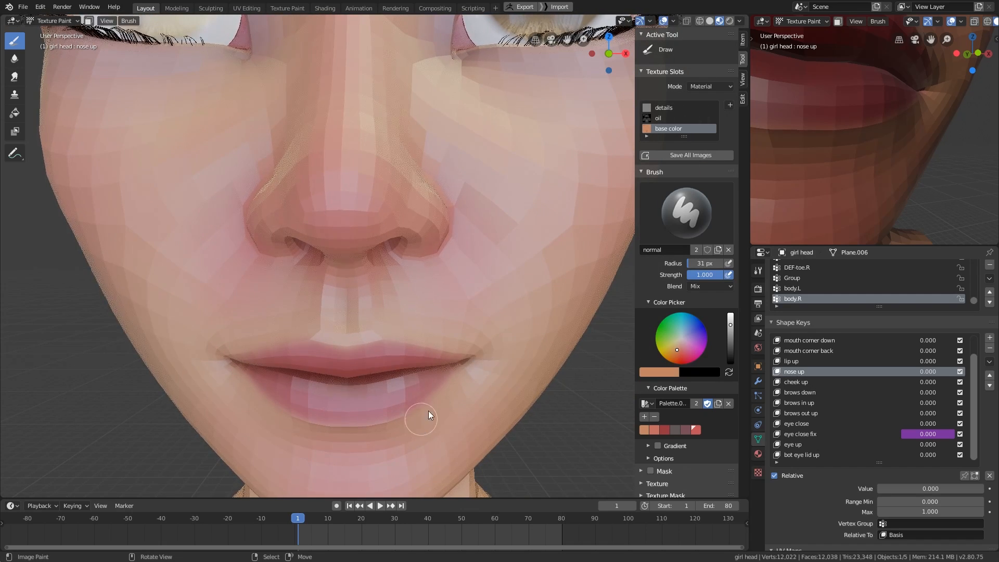
# - Sample the lip red and touch up the lips with a 24 px brush
pyautogui.press('s')
pyautogui.press('f')
pyautogui.click(367, 410)
pyautogui.moveTo(430, 382); pyautogui.dragTo(344, 329, button='middle')
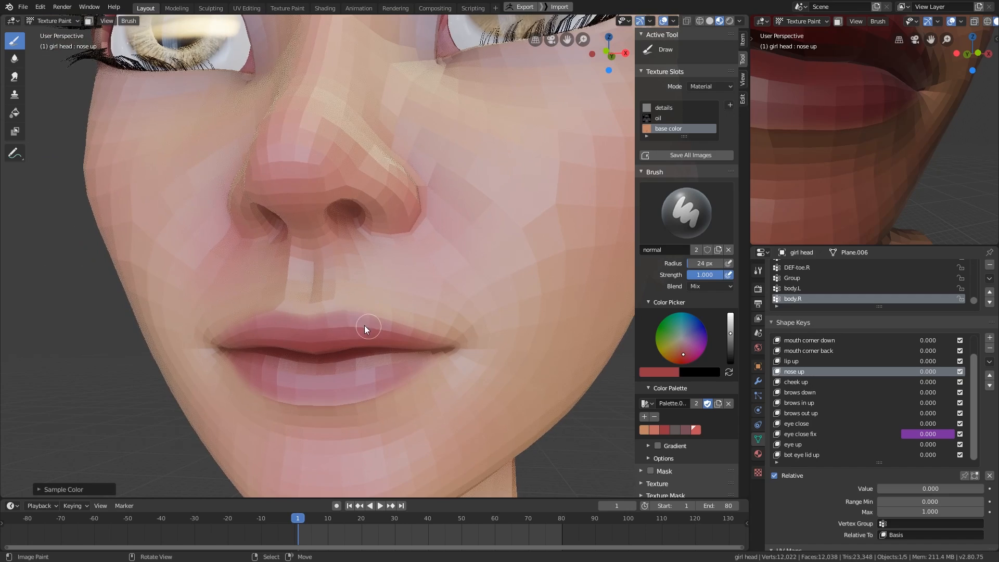
# - Resize the brush, sample a nearby tone and touch up the mouth corner and the skin beside it
pyautogui.press('f')
pyautogui.click(411, 338)
pyautogui.press('s')
pyautogui.moveTo(370, 310); pyautogui.dragTo(439, 339)
pyautogui.scroll(-3, 442, 344)
pyautogui.moveTo(446, 345)
pyautogui.mouseDown(button='middle')
pyautogui.moveTo(497, 381)
pyautogui.moveTo(492, 367)
pyautogui.mouseUp(button='middle')
pyautogui.scroll(1, 491, 366)
# - Scrub the animation to an open-mouth pose and touch up the lip edge with a sampled color
pyautogui.click(368, 521)
pyautogui.scroll(3, 437, 406)
pyautogui.moveTo(442, 398)
pyautogui.mouseDown(button='middle')
pyautogui.moveTo(530, 376)
pyautogui.moveTo(508, 393)
pyautogui.moveTo(411, 346)
pyautogui.moveTo(423, 311)
pyautogui.moveTo(421, 232)
pyautogui.moveTo(473, 383)
pyautogui.moveTo(440, 417)
pyautogui.moveTo(461, 427)
pyautogui.moveTo(438, 411)
pyautogui.mouseUp(button='middle')
pyautogui.scroll(2, 403, 347)
pyautogui.press('s')
pyautogui.scroll(1, 420, 229)
pyautogui.scroll(-2, 451, 323)
# - Move to frame 19 and clean up the open mouth's corner using a sampled skin tone and a 22 px brush
pyautogui.click(291, 521)
pyautogui.scroll(-2, 419, 432)
pyautogui.scroll(-1, 463, 430)
pyautogui.scroll(2, 463, 430)
pyautogui.moveTo(346, 530); pyautogui.dragTo(358, 530)
pyautogui.scroll(1, 346, 463)
pyautogui.moveTo(344, 463); pyautogui.dragTo(324, 345, button='middle')
pyautogui.press('s')
pyautogui.scroll(1, 324, 345)
pyautogui.press('f')
pyautogui.click(298, 318)
pyautogui.moveTo(297, 317); pyautogui.dragTo(306, 335)
pyautogui.press('s')
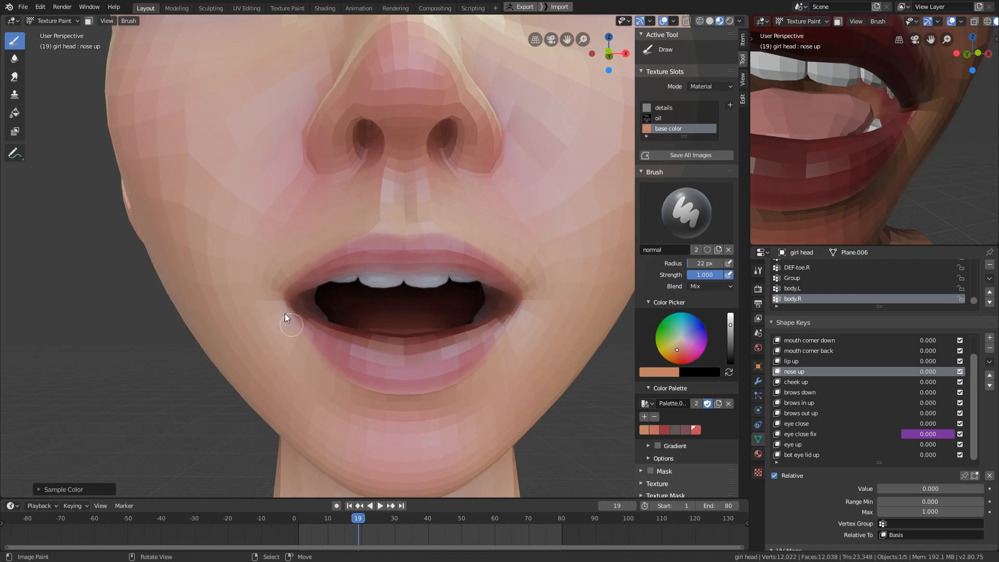
# - Move to frame -12 to close the mouth, sample the lip red and set a 29 px brush for the mouth corner
pyautogui.scroll(-2, 495, 396)
pyautogui.moveTo(515, 405)
pyautogui.mouseDown(button='middle')
pyautogui.moveTo(523, 411)
pyautogui.moveTo(497, 416)
pyautogui.moveTo(515, 428)
pyautogui.mouseUp(button='middle')
pyautogui.moveTo(284, 525); pyautogui.dragTo(254, 522)
pyautogui.scroll(-2, 426, 422)
pyautogui.moveTo(435, 419)
pyautogui.mouseDown(button='middle')
pyautogui.moveTo(449, 439)
pyautogui.moveTo(420, 384)
pyautogui.moveTo(383, 364)
pyautogui.moveTo(371, 373)
pyautogui.mouseUp(button='middle')
pyautogui.scroll(1, 420, 384)
pyautogui.scroll(1, 382, 364)
pyautogui.scroll(1, 372, 377)
pyautogui.press('s')
pyautogui.press('f')
pyautogui.click(389, 378)
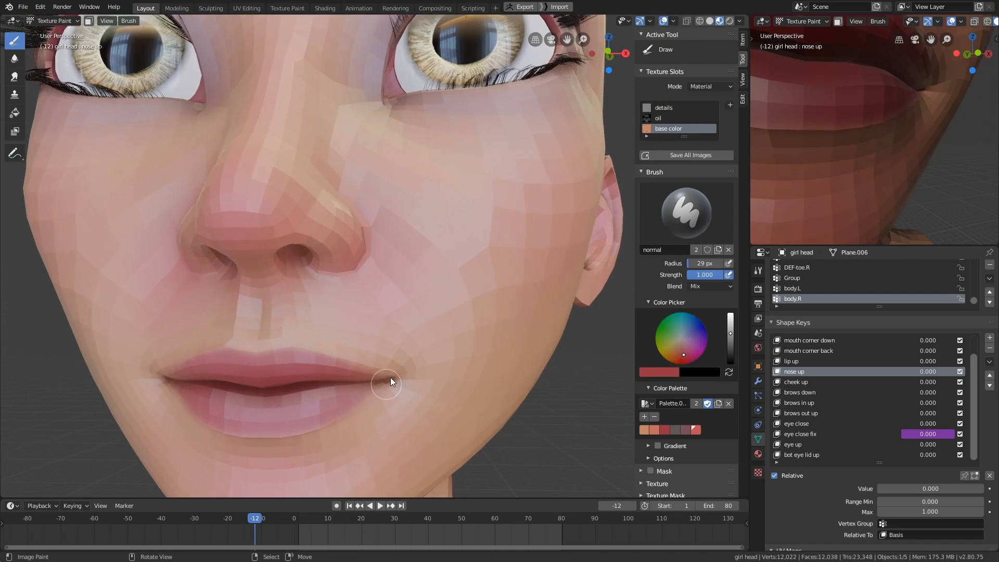
# - Resample the lip red and refine the lips with a 28 px brush
pyautogui.press('s')
# - Sample a salmon skin tone and add soft color to the face and forehead with a 59 px brush
pyautogui.press('s')
pyautogui.press('f')
pyautogui.click(319, 415)
pyautogui.scroll(-3, 440, 414)
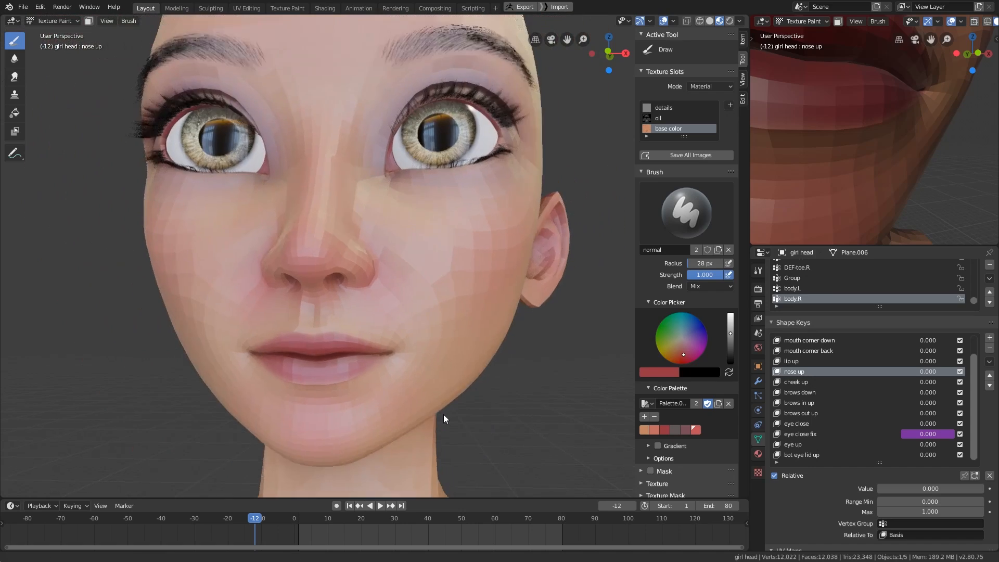
pyautogui.scroll(-2, 443, 414)
pyautogui.moveTo(443, 414)
pyautogui.mouseDown(button='middle')
pyautogui.moveTo(467, 420)
pyautogui.moveTo(450, 446)
pyautogui.moveTo(437, 411)
pyautogui.mouseUp(button='middle')
pyautogui.scroll(2, 395, 344)
pyautogui.press('s')
pyautogui.press('f')
pyautogui.click(341, 244)
pyautogui.scroll(-2, 391, 285)
pyautogui.moveTo(436, 293)
pyautogui.mouseDown(button='middle')
pyautogui.moveTo(461, 300)
pyautogui.moveTo(449, 324)
pyautogui.moveTo(483, 346)
pyautogui.mouseUp(button='middle')
pyautogui.scroll(-1, 461, 302)
pyautogui.press('s')
pyautogui.keyDown('shift'); pyautogui.moveTo(373, 197); pyautogui.dragTo(370, 244, button='middle'); pyautogui.keyUp('shift')
pyautogui.press('f')
pyautogui.click(363, 218)
pyautogui.moveTo(455, 207)
pyautogui.mouseDown(button='middle')
pyautogui.moveTo(429, 233)
pyautogui.moveTo(469, 276)
pyautogui.moveTo(471, 268)
pyautogui.mouseUp(button='middle')
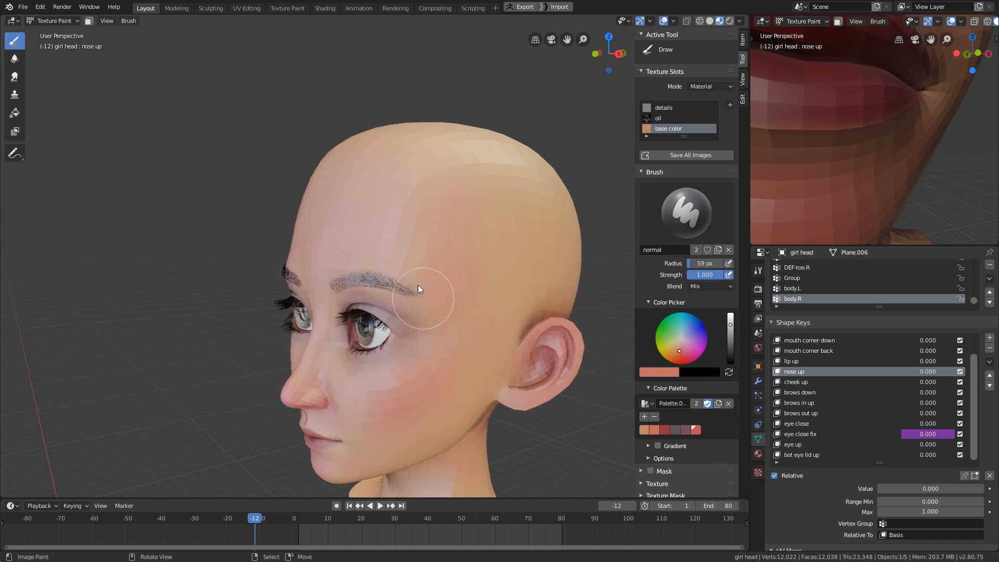
# - Paint the salmon tone softly onto the front of the neck and the chin with a 50 to 54 px brush
pyautogui.moveTo(417, 286)
pyautogui.mouseDown(button='middle')
pyautogui.moveTo(523, 309)
pyautogui.moveTo(471, 345)
pyautogui.mouseUp(button='middle')
pyautogui.moveTo(408, 410); pyautogui.dragTo(458, 371, button='middle')
pyautogui.moveTo(478, 419); pyautogui.dragTo(449, 352, button='middle')
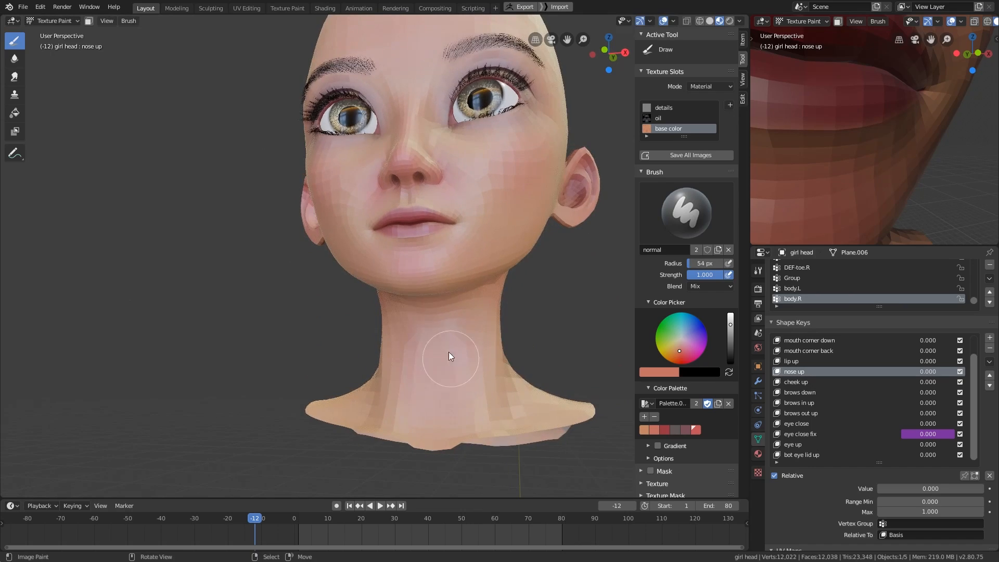
pyautogui.moveTo(429, 435); pyautogui.dragTo(514, 411, button='middle')
pyautogui.scroll(2, 400, 359)
pyautogui.moveTo(398, 359); pyautogui.dragTo(419, 343, button='middle')
pyautogui.scroll(-2, 431, 359)
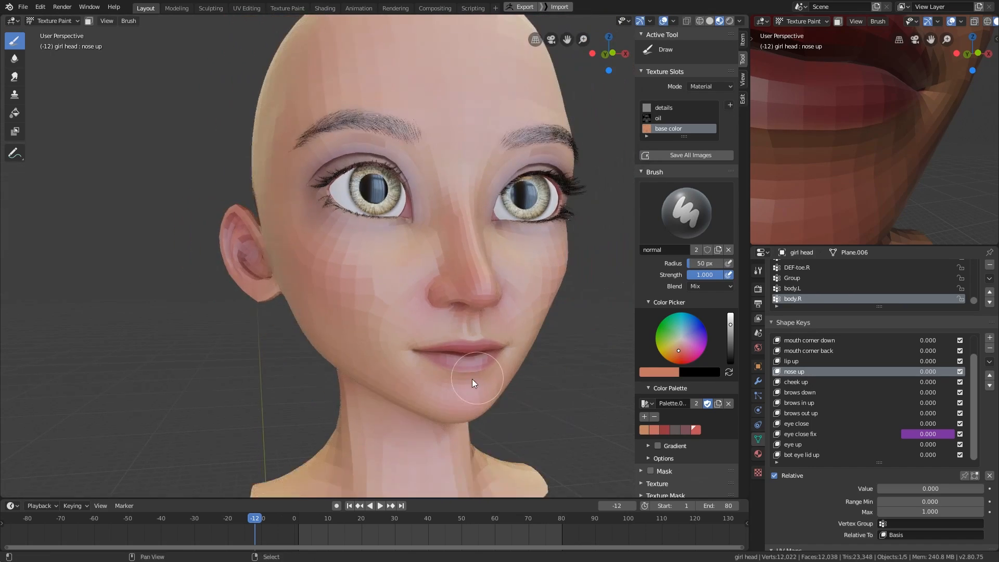
# - Save all texture images and make the oil texture slot active for painting
pyautogui.moveTo(473, 379)
pyautogui.mouseDown(button='middle')
pyautogui.moveTo(451, 378)
pyautogui.moveTo(477, 379)
pyautogui.mouseUp(button='middle')
pyautogui.click(677, 156)
pyautogui.click(673, 119)
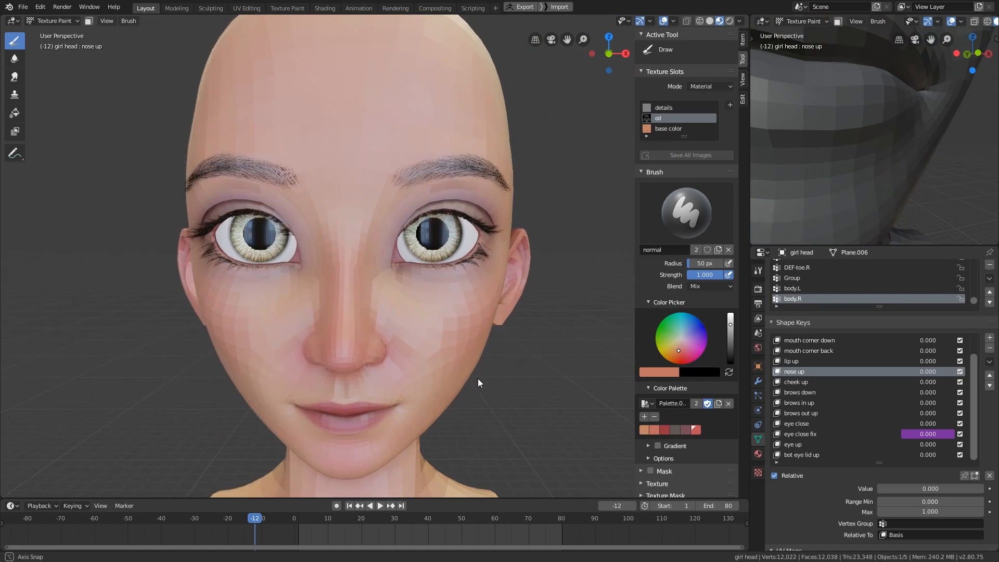
# - Change the brush color to an unsaturated near-white for the oil texture
pyautogui.click(668, 372)
pyautogui.moveTo(686, 346); pyautogui.dragTo(603, 359)
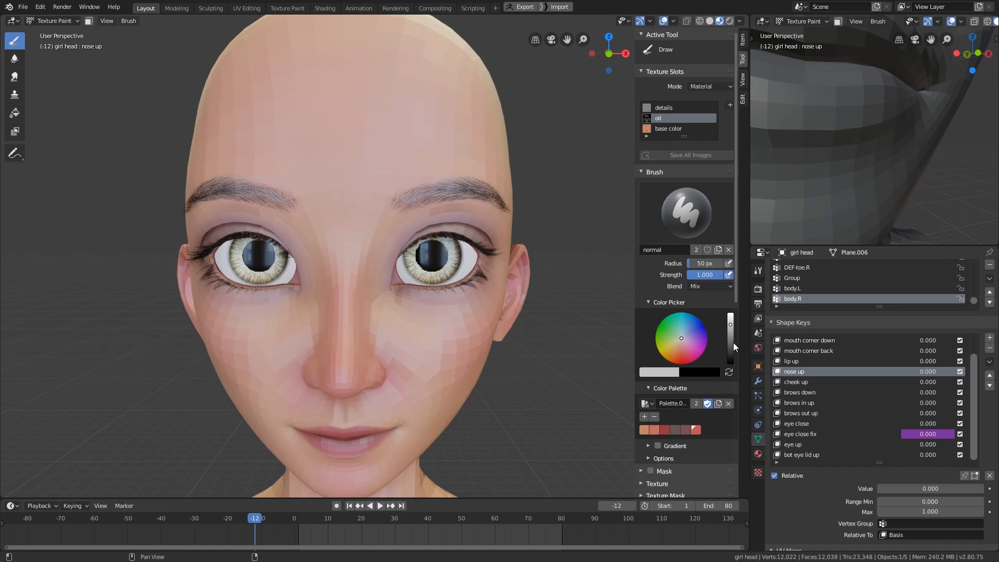
pyautogui.moveTo(858, 210); pyautogui.dragTo(854, 218, button='middle')
pyautogui.press('s')
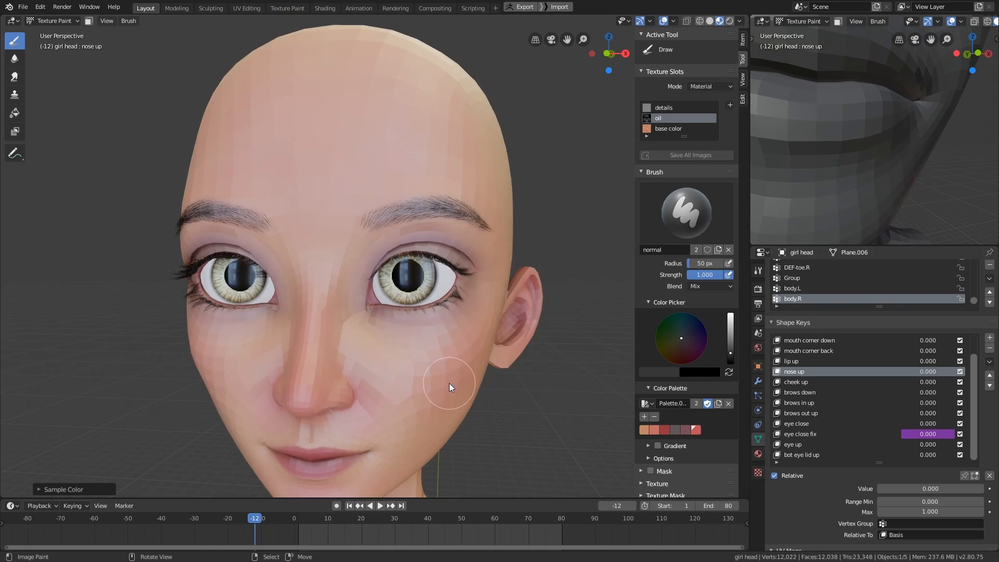
pyautogui.scroll(4, 452, 374)
pyautogui.click(730, 318)
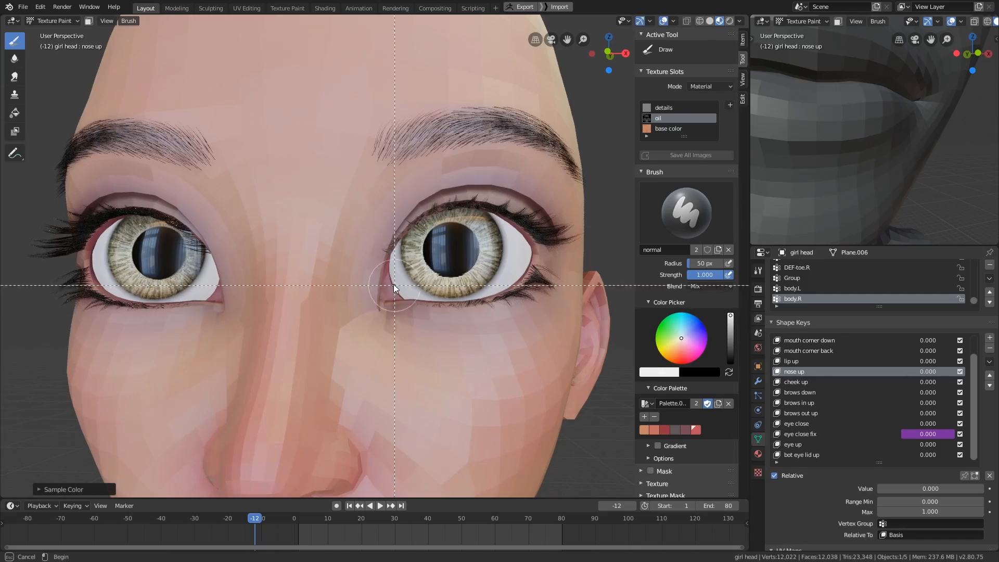
# - Shade the girl head smooth in Object Mode and return to Texture Paint mode
pyautogui.scroll(6, 394, 284)
pyautogui.keyDown('shift'); pyautogui.moveTo(341, 415); pyautogui.dragTo(344, 474, button='middle'); pyautogui.keyUp('shift')
pyautogui.hotkey('ctrl', 'Tab')
pyautogui.press('w')
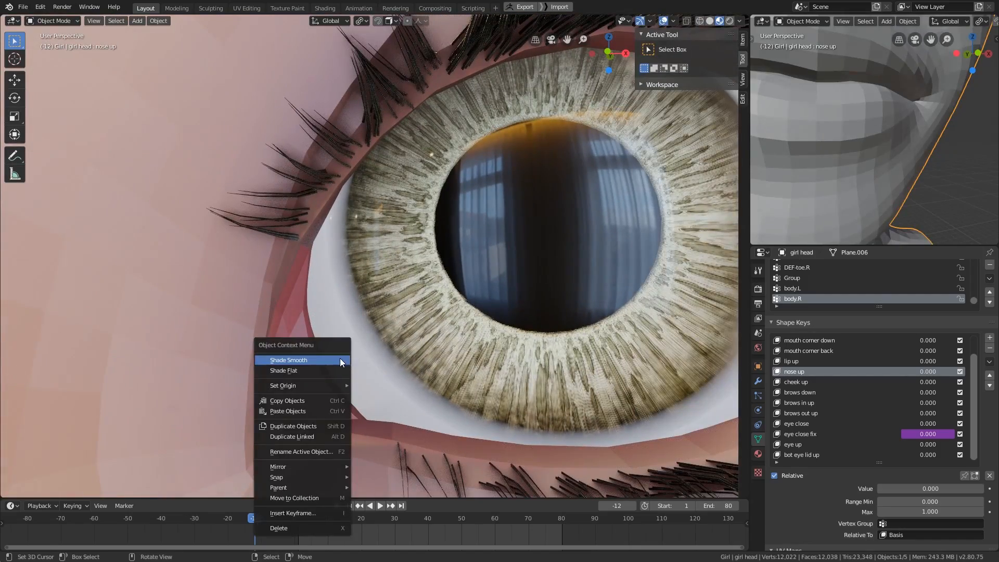
pyautogui.press('Escape')
pyautogui.hotkey('ctrl', 'Tab')
# - Paint near-white gloss onto the inner eye corner in the oil texture with a 66 px brush
pyautogui.click(407, 320)
pyautogui.press('f')
pyautogui.click(336, 357)
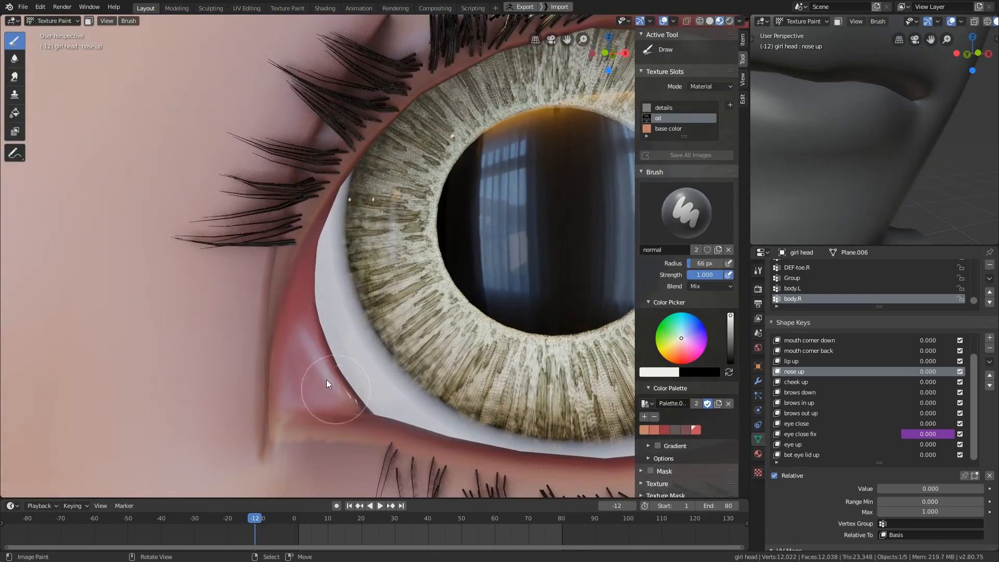
pyautogui.moveTo(358, 407); pyautogui.dragTo(312, 379, button='middle')
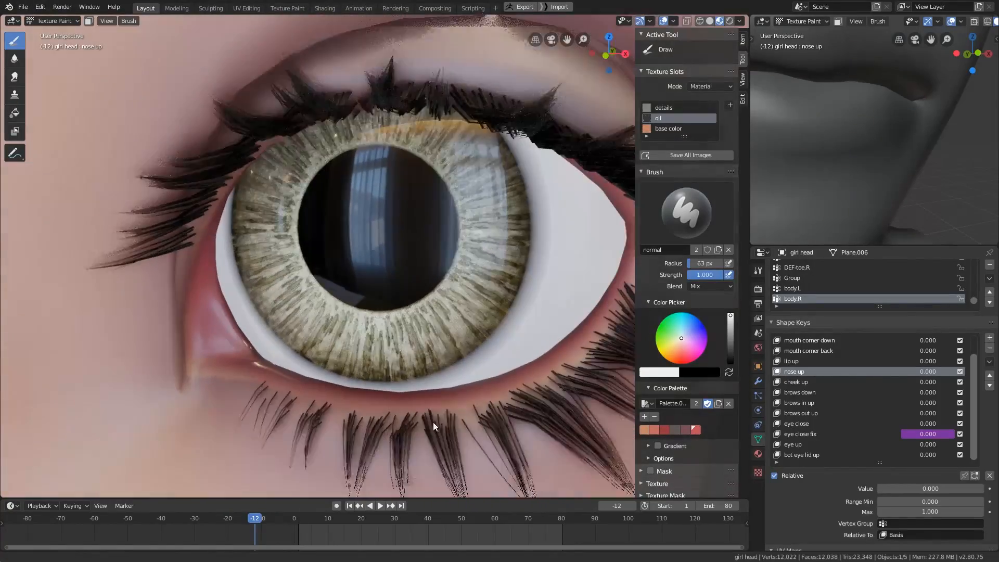
# - Paint near-white gloss along the lower eyelid's wet rim and the tear duct with a 59 px brush
pyautogui.moveTo(432, 423); pyautogui.dragTo(311, 379, button='middle')
pyautogui.moveTo(437, 333); pyautogui.dragTo(470, 360, button='middle')
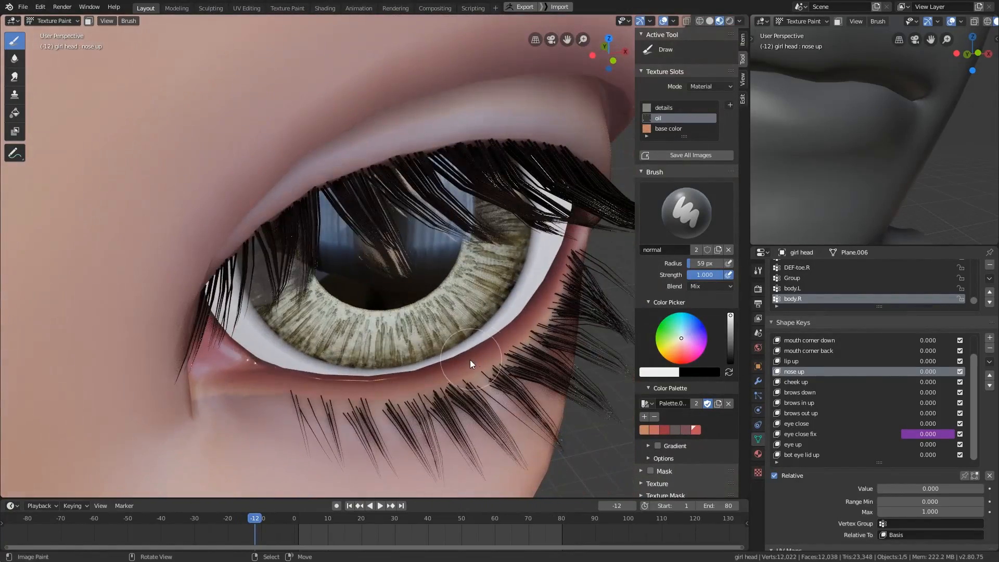
pyautogui.scroll(-16, 727, 402)
pyautogui.moveTo(494, 440); pyautogui.dragTo(312, 302, button='middle')
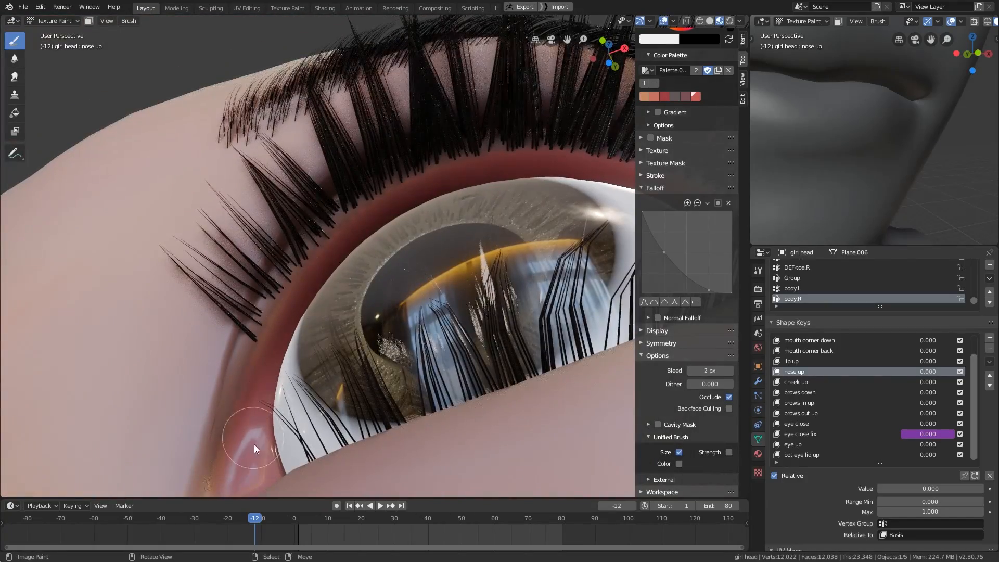
pyautogui.moveTo(254, 445); pyautogui.dragTo(281, 458, button='middle')
# - Set the "eye close" shape key to 0.362, isolate the head in local view and activate the base color slot
pyautogui.moveTo(924, 423); pyautogui.dragTo(944, 424)
pyautogui.moveTo(382, 338)
pyautogui.mouseDown(button='middle')
pyautogui.moveTo(401, 398)
pyautogui.moveTo(402, 374)
pyautogui.moveTo(382, 342)
pyautogui.mouseUp(button='middle')
pyautogui.press('KP_Divide')
pyautogui.scroll(12, 685, 369)
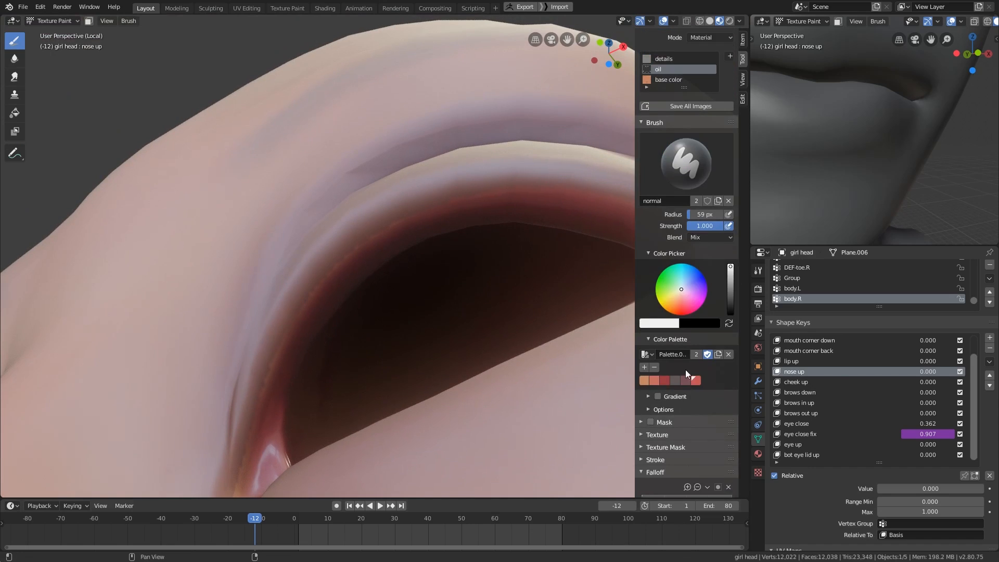
pyautogui.click(668, 129)
# - Sample a red tone and paint the inner rim of the upper eyelid with a 40 px brush
pyautogui.press('s')
pyautogui.press('f')
pyautogui.moveTo(358, 263)
pyautogui.mouseDown(button='middle')
pyautogui.moveTo(347, 262)
pyautogui.moveTo(332, 297)
pyautogui.mouseUp(button='middle')
pyautogui.click(343, 263)
pyautogui.press('f')
pyautogui.click(325, 289)
pyautogui.press('s')
pyautogui.press('f')
pyautogui.click(313, 438)
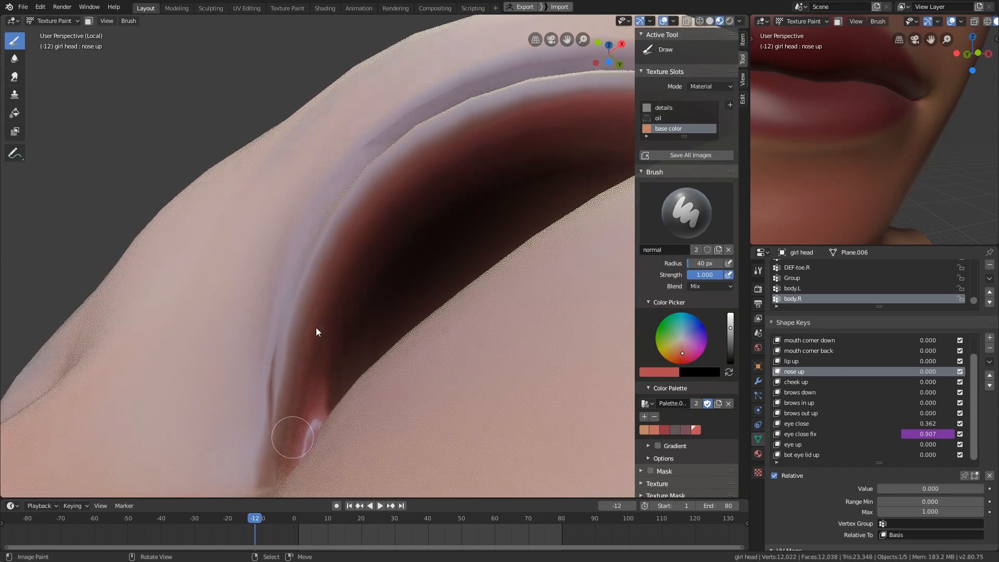
# - Sample a muted reddish tone and blend the eyelid rim toward the inner eye corner with the 40 px brush
pyautogui.press('s')
pyautogui.moveTo(286, 450); pyautogui.dragTo(436, 350, button='middle')
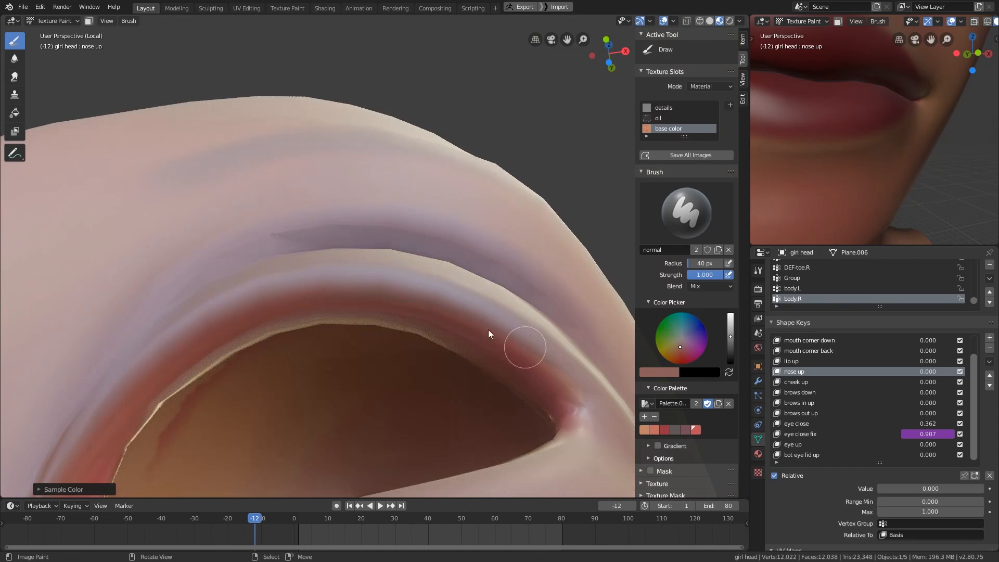
pyautogui.moveTo(574, 395)
pyautogui.mouseDown(button='middle')
pyautogui.moveTo(539, 430)
pyautogui.moveTo(488, 356)
pyautogui.moveTo(505, 411)
pyautogui.moveTo(451, 435)
pyautogui.moveTo(471, 358)
pyautogui.moveTo(263, 361)
pyautogui.mouseUp(button='middle')
pyautogui.press('s')
pyautogui.press('s')
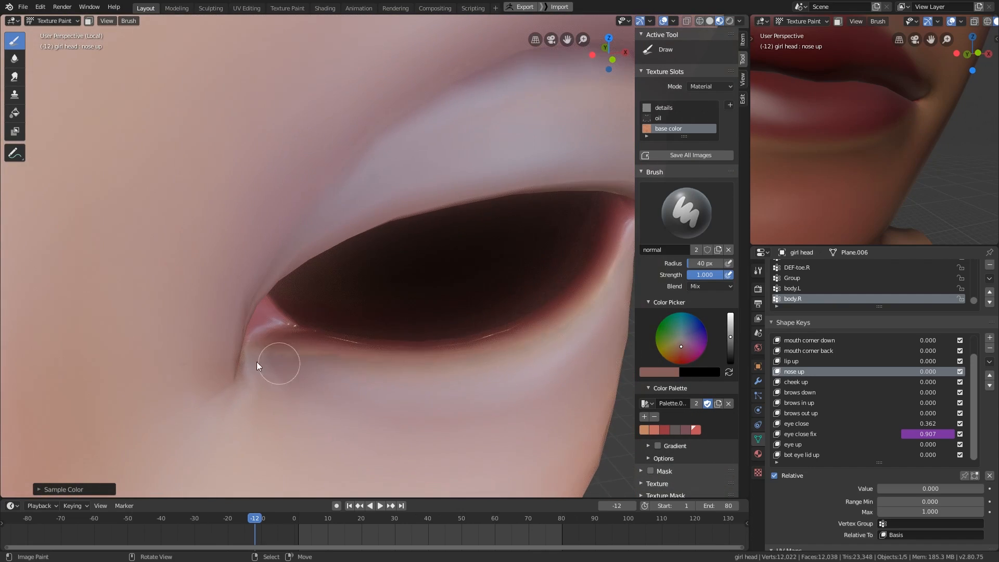
pyautogui.moveTo(518, 382); pyautogui.dragTo(497, 383, button='middle')
pyautogui.hotkey('shift', 'b')
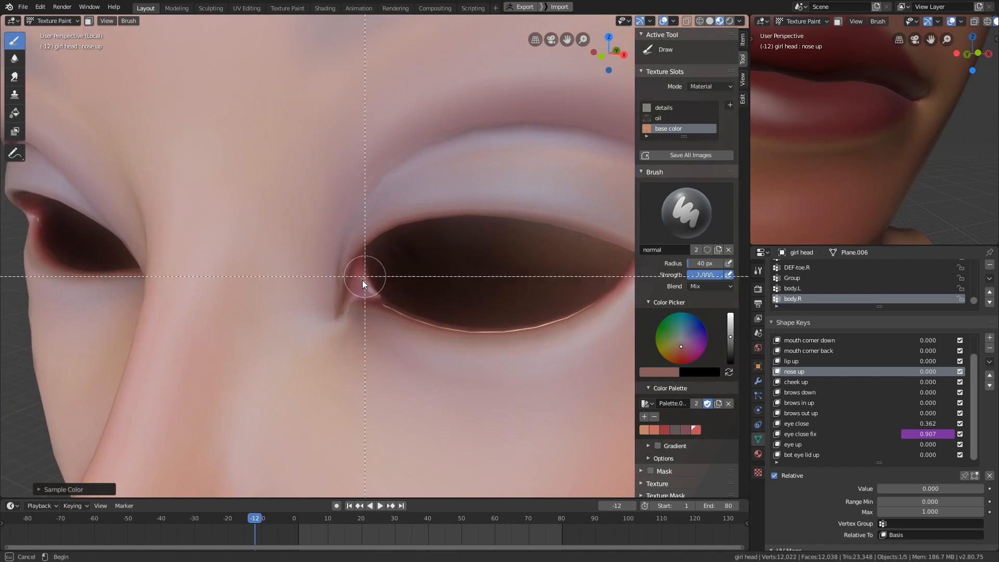
pyautogui.moveTo(325, 240); pyautogui.dragTo(400, 323)
pyautogui.moveTo(400, 324); pyautogui.dragTo(338, 301, button='middle')
# - Sample a brighter red and paint the inside surface of the eyelid near the tear duct with a 54 px brush
pyautogui.press('s')
pyautogui.press('f')
pyautogui.moveTo(351, 161)
pyautogui.mouseDown(button='middle')
pyautogui.moveTo(412, 295)
pyautogui.moveTo(348, 328)
pyautogui.mouseUp(button='middle')
pyautogui.press('s')
pyautogui.moveTo(370, 390)
pyautogui.mouseDown(button='middle')
pyautogui.moveTo(334, 442)
pyautogui.moveTo(356, 315)
pyautogui.mouseUp(button='middle')
pyautogui.press('s')
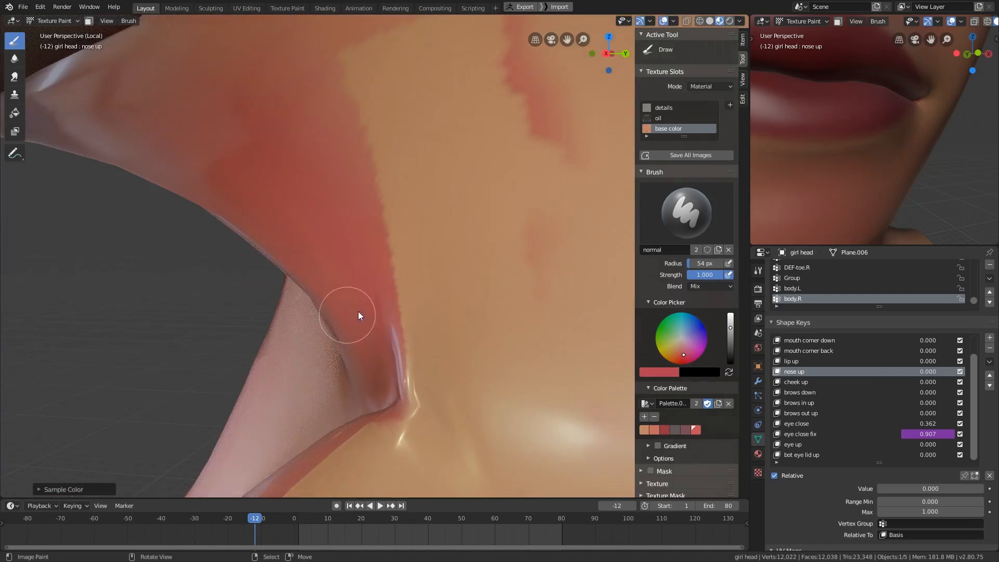
# - Enlarge the brush to 78 px and spread the red over the inside surface around the eye opening
pyautogui.press('f')
pyautogui.click(371, 311)
pyautogui.moveTo(385, 156); pyautogui.dragTo(440, 405)
pyautogui.moveTo(457, 385)
pyautogui.mouseDown(button='middle')
pyautogui.moveTo(476, 397)
pyautogui.moveTo(442, 411)
pyautogui.mouseUp(button='middle')
pyautogui.moveTo(232, 466); pyautogui.dragTo(302, 447, button='middle')
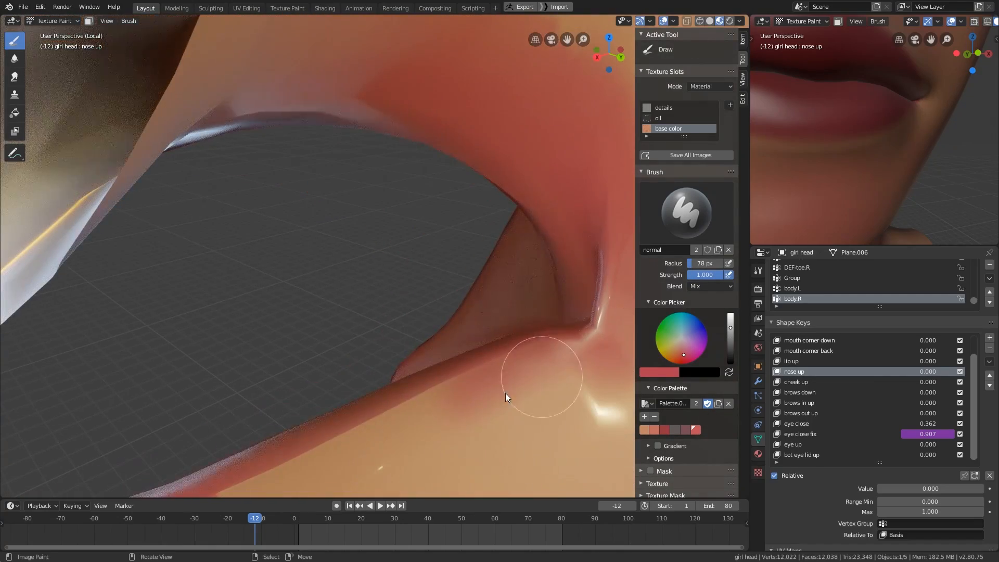
pyautogui.moveTo(541, 375); pyautogui.dragTo(313, 466)
pyautogui.moveTo(340, 455); pyautogui.dragTo(499, 375, button='middle')
pyautogui.keyDown('ctrl'); pyautogui.moveTo(500, 374); pyautogui.dragTo(620, 398, button='middle'); pyautogui.keyUp('ctrl')
pyautogui.moveTo(488, 364); pyautogui.dragTo(561, 379, button='middle')
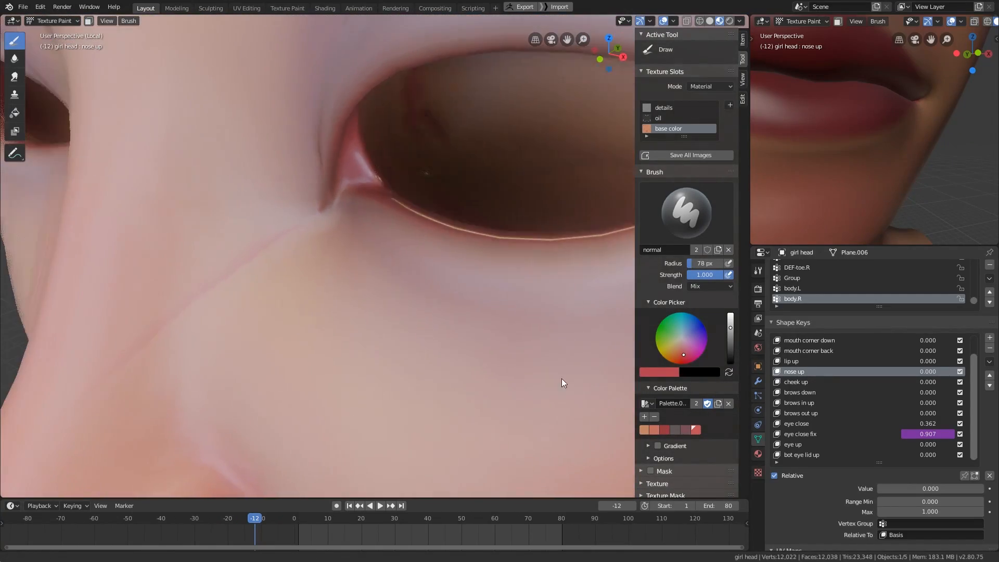
# - Try to paint a sampled tan tone along the inside of the lower eyelid and undo the stroke
pyautogui.moveTo(420, 378)
pyautogui.mouseDown(button='middle')
pyautogui.moveTo(361, 404)
pyautogui.moveTo(380, 427)
pyautogui.moveTo(335, 424)
pyautogui.mouseUp(button='middle')
pyautogui.press('s')
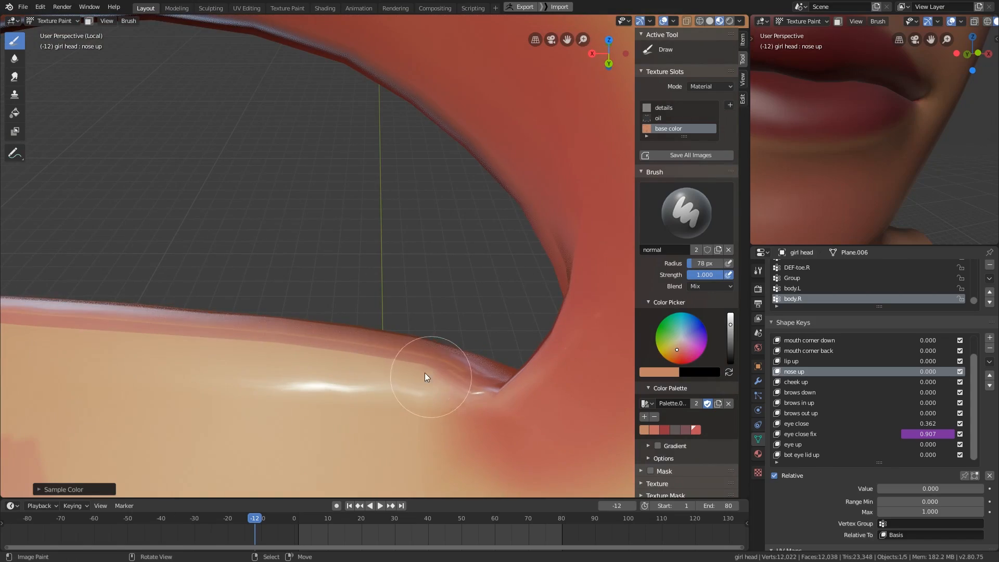
pyautogui.moveTo(424, 372); pyautogui.dragTo(198, 354)
pyautogui.hotkey('ctrl', 'z')
# - Sample the red again and extend it along the inside of the lower eyelid with a 76 px brush
pyautogui.press('s')
pyautogui.moveTo(386, 360); pyautogui.dragTo(125, 355)
pyautogui.moveTo(203, 387)
pyautogui.keyDown('shift'); pyautogui.mouseDown(button='middle')
pyautogui.moveTo(439, 426)
pyautogui.moveTo(428, 421)
pyautogui.mouseUp(button='middle'); pyautogui.keyUp('shift')
pyautogui.press('f')
pyautogui.click(433, 421)
pyautogui.moveTo(158, 324); pyautogui.dragTo(515, 385)
pyautogui.moveTo(515, 385)
pyautogui.mouseDown(button='middle')
pyautogui.moveTo(458, 379)
pyautogui.moveTo(372, 431)
pyautogui.moveTo(420, 428)
pyautogui.mouseUp(button='middle')
pyautogui.press('f')
pyautogui.click(420, 429)
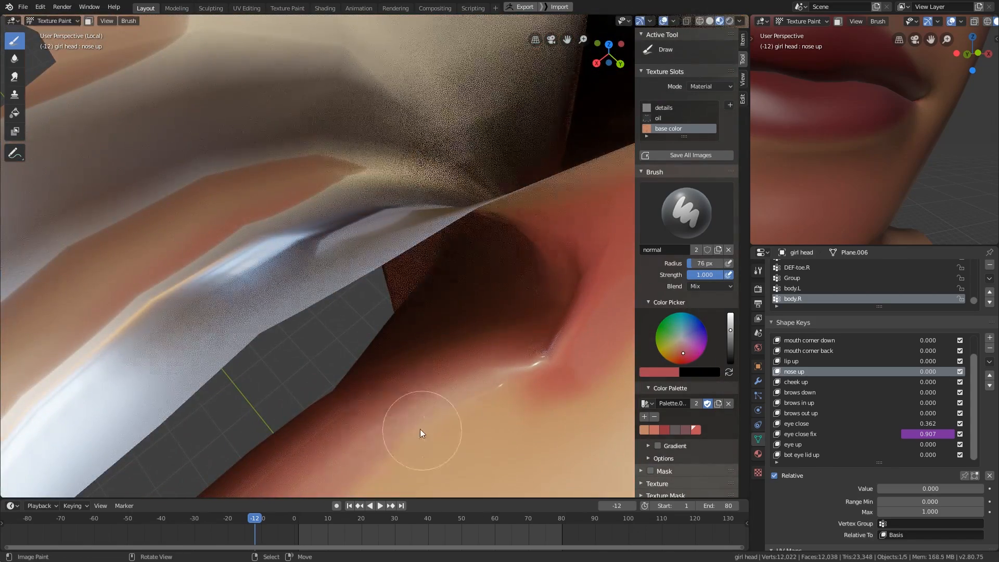
pyautogui.moveTo(481, 418); pyautogui.dragTo(417, 426)
pyautogui.scroll(-4, 409, 426)
pyautogui.moveTo(409, 426)
pyautogui.mouseDown(button='middle')
pyautogui.moveTo(519, 430)
pyautogui.moveTo(447, 426)
pyautogui.moveTo(499, 445)
pyautogui.mouseUp(button='middle')
# - Leave local view to show the whole head and activate the oil texture slot
pyautogui.press('KP_Divide')
pyautogui.moveTo(510, 404); pyautogui.dragTo(475, 417, button='middle')
pyautogui.click(658, 118)
pyautogui.scroll(1, 507, 333)
pyautogui.keyDown('shift'); pyautogui.moveTo(498, 369); pyautogui.dragTo(446, 400, button='middle'); pyautogui.keyUp('shift')
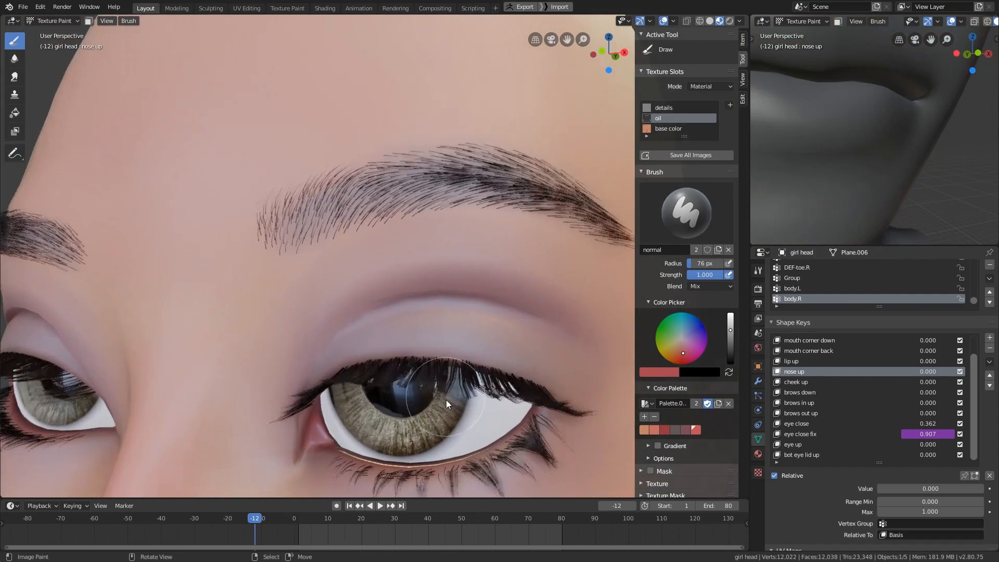
# - Remove the saturation from the brush color and darken it to a neutral mid gray
pyautogui.scroll(-14, 731, 340)
pyautogui.scroll(10, 731, 339)
pyautogui.click(672, 296)
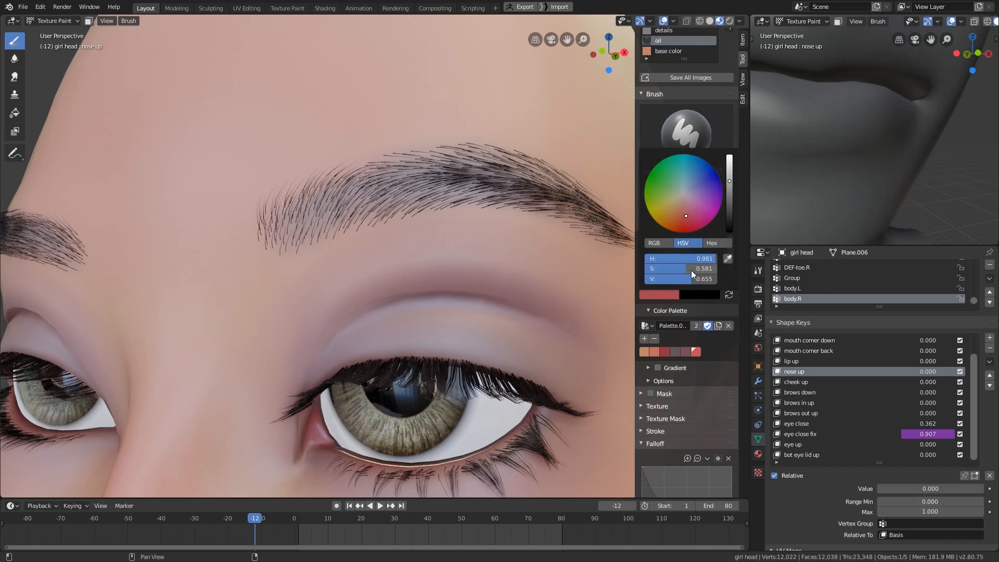
pyautogui.moveTo(691, 270); pyautogui.dragTo(641, 270)
pyautogui.moveTo(730, 252); pyautogui.dragTo(729, 264)
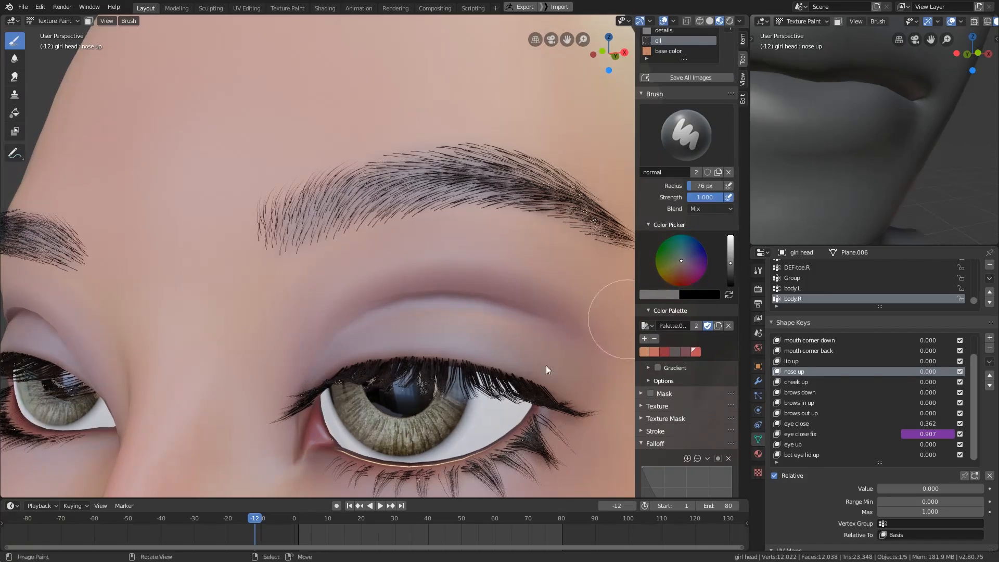
# - Close the eyes by setting the eye close shape key to 1.000
pyautogui.press('f')
pyautogui.click(504, 317)
pyautogui.moveTo(546, 365)
pyautogui.mouseDown(button='middle')
pyautogui.moveTo(504, 317)
pyautogui.moveTo(442, 358)
pyautogui.mouseUp(button='middle')
pyautogui.moveTo(928, 424); pyautogui.dragTo(989, 435)
# - Paint the neutral gray over the closed upper eyelid with a 134 px brush
pyautogui.press('f')
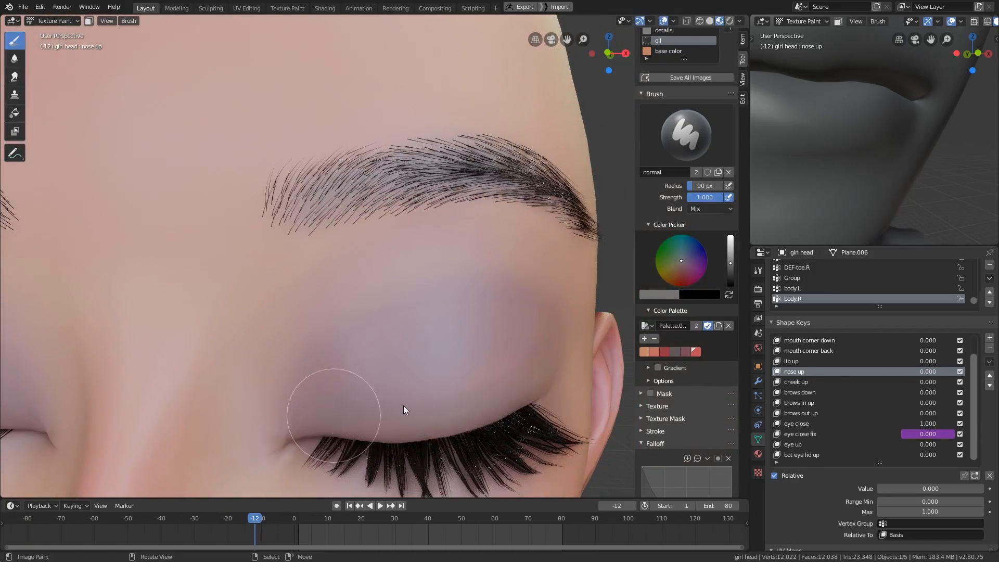
pyautogui.click(417, 405)
pyautogui.moveTo(496, 416); pyautogui.dragTo(460, 376, button='middle')
# - Frame the closed eye in the second viewport and set that viewport's solid shading to flat lighting
pyautogui.keyDown('shift'); pyautogui.moveTo(853, 142); pyautogui.dragTo(816, 231, button='middle'); pyautogui.keyUp('shift')
pyautogui.scroll(1, 598, 255)
pyautogui.moveTo(891, 194)
pyautogui.mouseDown(button='middle')
pyautogui.moveTo(912, 179)
pyautogui.moveTo(898, 188)
pyautogui.mouseUp(button='middle')
pyautogui.scroll(-3, 937, 22)
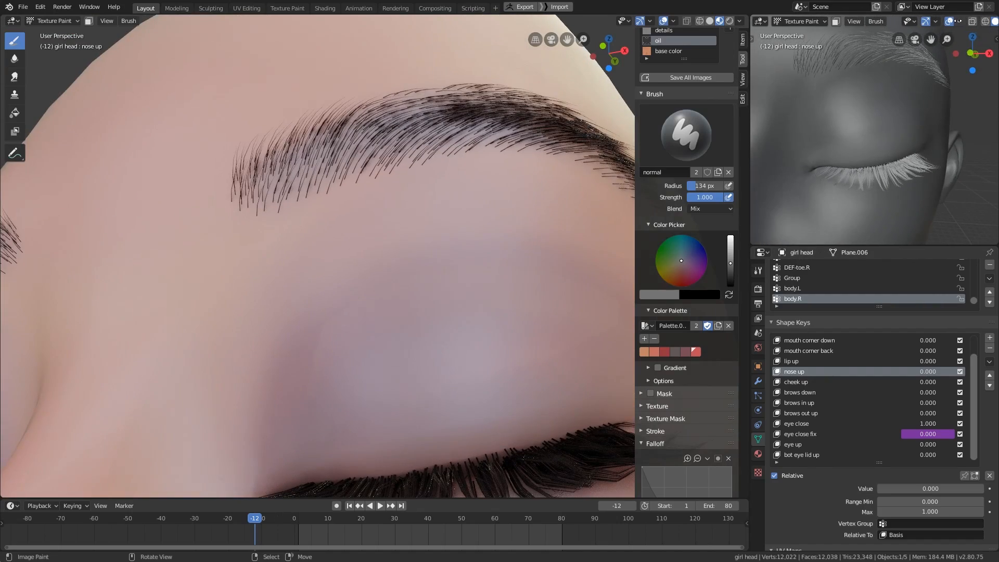
pyautogui.click(989, 21)
pyautogui.click(954, 72)
# - Cover the full width of the closed upper eyelid with gray using a 133 px brush
pyautogui.press('f')
pyautogui.moveTo(552, 458)
pyautogui.keyDown('shift'); pyautogui.mouseDown(button='middle')
pyautogui.moveTo(531, 380)
pyautogui.moveTo(507, 404)
pyautogui.mouseUp(button='middle'); pyautogui.keyUp('shift')
pyautogui.click(530, 380)
pyautogui.moveTo(468, 302)
pyautogui.mouseDown()
pyautogui.moveTo(284, 362)
pyautogui.moveTo(286, 349)
pyautogui.mouseUp()
pyautogui.moveTo(501, 372); pyautogui.dragTo(437, 325)
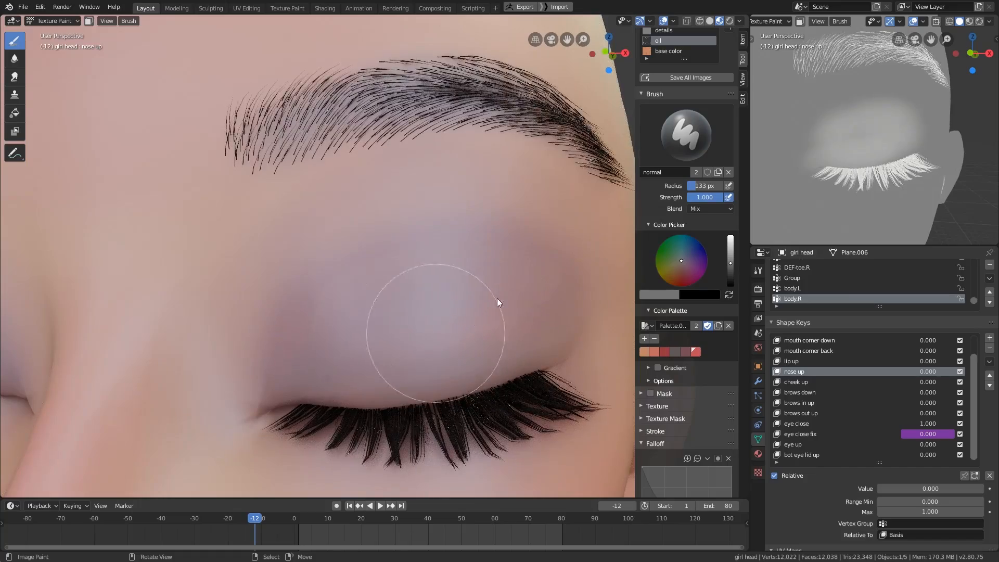
# - Extend the gray toward the outer corner of the eyelid with a 68 px brush
pyautogui.press('f')
pyautogui.click(898, 137)
pyautogui.moveTo(836, 149); pyautogui.dragTo(896, 148, button='middle')
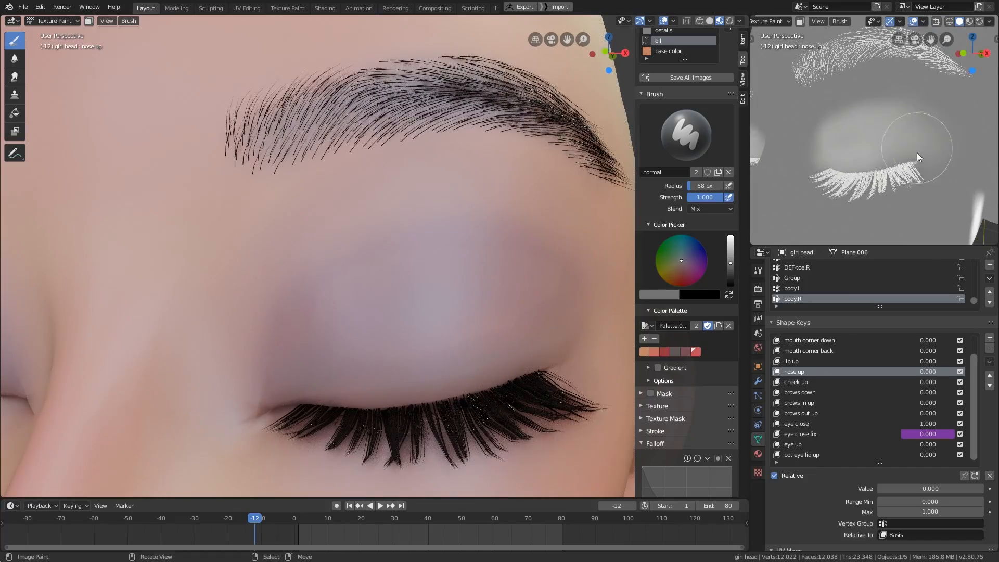
pyautogui.moveTo(492, 360)
pyautogui.mouseDown(button='middle')
pyautogui.moveTo(530, 338)
pyautogui.moveTo(495, 356)
pyautogui.moveTo(506, 396)
pyautogui.mouseUp(button='middle')
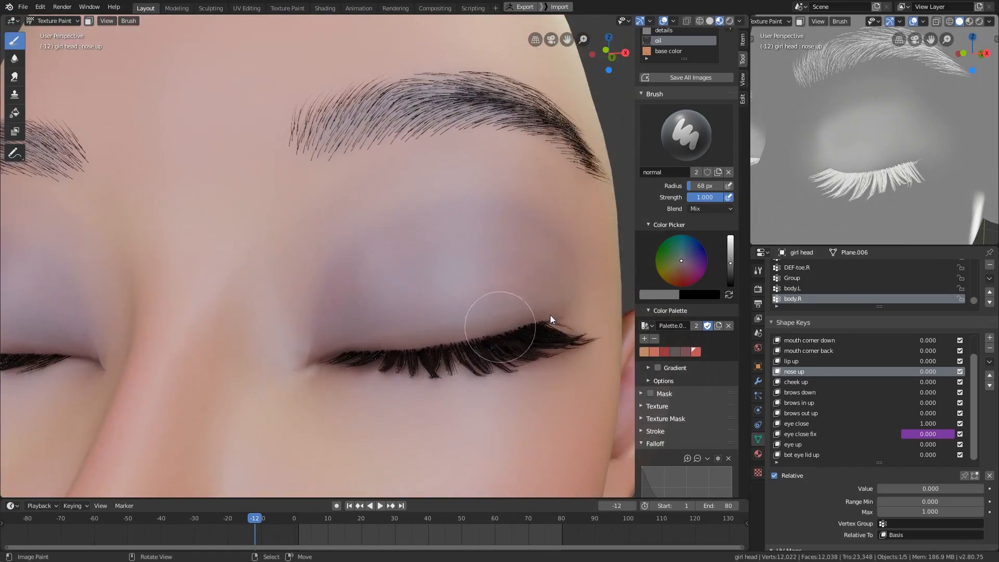
# - Soften the gray around the outer edge of the eyelid with a 97 px brush
pyautogui.moveTo(551, 314); pyautogui.dragTo(497, 333, button='middle')
pyautogui.press('f')
pyautogui.click(500, 331)
pyautogui.moveTo(439, 353); pyautogui.dragTo(460, 326)
pyautogui.moveTo(495, 323); pyautogui.dragTo(481, 307, button='middle')
pyautogui.moveTo(481, 307)
pyautogui.keyDown('ctrl'); pyautogui.mouseDown(button='middle')
pyautogui.moveTo(471, 369)
pyautogui.moveTo(422, 383)
pyautogui.mouseUp(button='middle'); pyautogui.keyUp('ctrl')
pyautogui.keyDown('ctrl'); pyautogui.moveTo(411, 396); pyautogui.dragTo(367, 364, button='middle'); pyautogui.keyUp('ctrl')
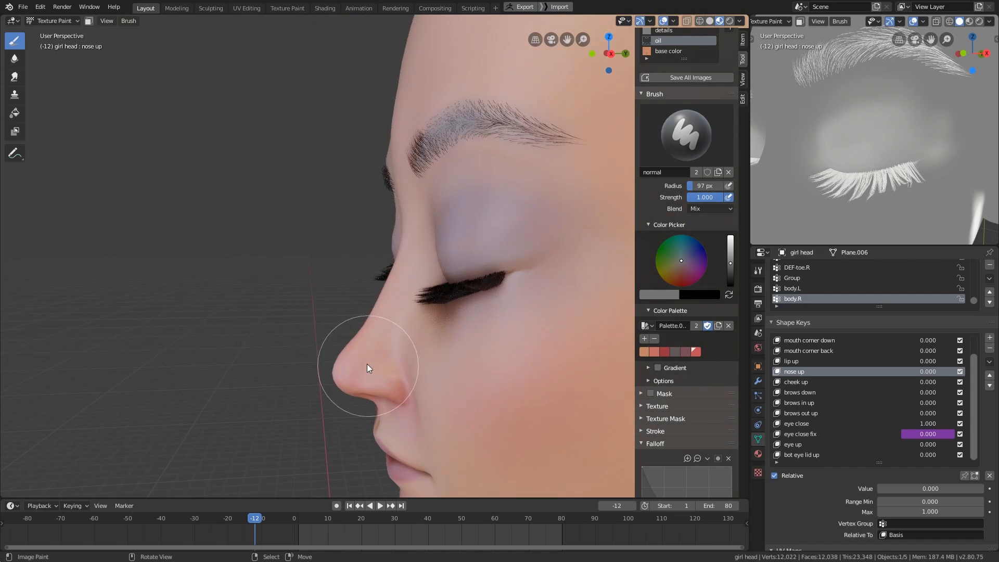
# - Sample the surrounding base tone and paint over the white streak on the side of the head below the ear
pyautogui.keyDown('ctrl'); pyautogui.moveTo(896, 104); pyautogui.dragTo(861, 181, button='middle'); pyautogui.keyUp('ctrl')
pyautogui.moveTo(298, 346); pyautogui.dragTo(350, 401, button='middle')
pyautogui.moveTo(863, 187)
pyautogui.mouseDown(button='middle')
pyautogui.moveTo(898, 192)
pyautogui.moveTo(882, 207)
pyautogui.moveTo(919, 182)
pyautogui.mouseUp(button='middle')
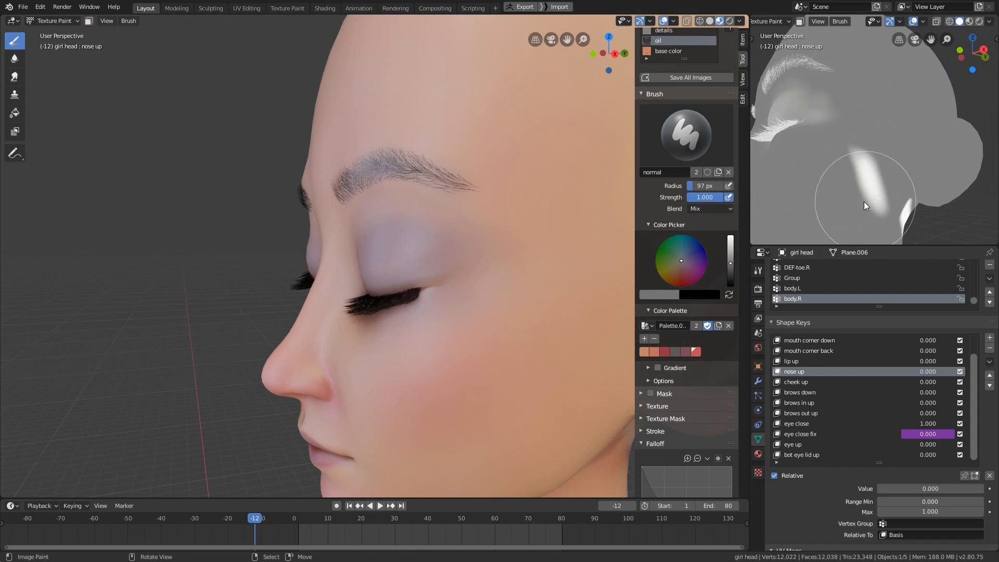
pyautogui.press('s')
pyautogui.press('f')
pyautogui.click(856, 195)
pyautogui.moveTo(859, 157)
pyautogui.mouseDown()
pyautogui.moveTo(891, 143)
pyautogui.moveTo(853, 166)
pyautogui.mouseUp()
pyautogui.moveTo(879, 203); pyautogui.dragTo(817, 200, button='middle')
pyautogui.keyDown('shift'); pyautogui.moveTo(838, 198); pyautogui.dragTo(887, 161, button='middle'); pyautogui.keyUp('shift')
# - Continue covering the white streaks with the base tone toward the back of the head with a 64 px brush
pyautogui.press('f')
pyautogui.click(907, 165)
pyautogui.moveTo(907, 164); pyautogui.dragTo(922, 146)
pyautogui.moveTo(885, 156)
pyautogui.mouseDown(button='middle')
pyautogui.moveTo(838, 183)
pyautogui.moveTo(865, 178)
pyautogui.mouseUp(button='middle')
pyautogui.moveTo(867, 176)
pyautogui.mouseDown()
pyautogui.moveTo(878, 104)
pyautogui.moveTo(876, 204)
pyautogui.mouseUp()
pyautogui.moveTo(876, 204); pyautogui.dragTo(838, 188, button='middle')
pyautogui.moveTo(845, 148)
pyautogui.mouseDown()
pyautogui.moveTo(845, 213)
pyautogui.moveTo(850, 180)
pyautogui.mouseUp()
pyautogui.keyDown('shift'); pyautogui.moveTo(850, 180); pyautogui.dragTo(850, 125, button='middle'); pyautogui.keyUp('shift')
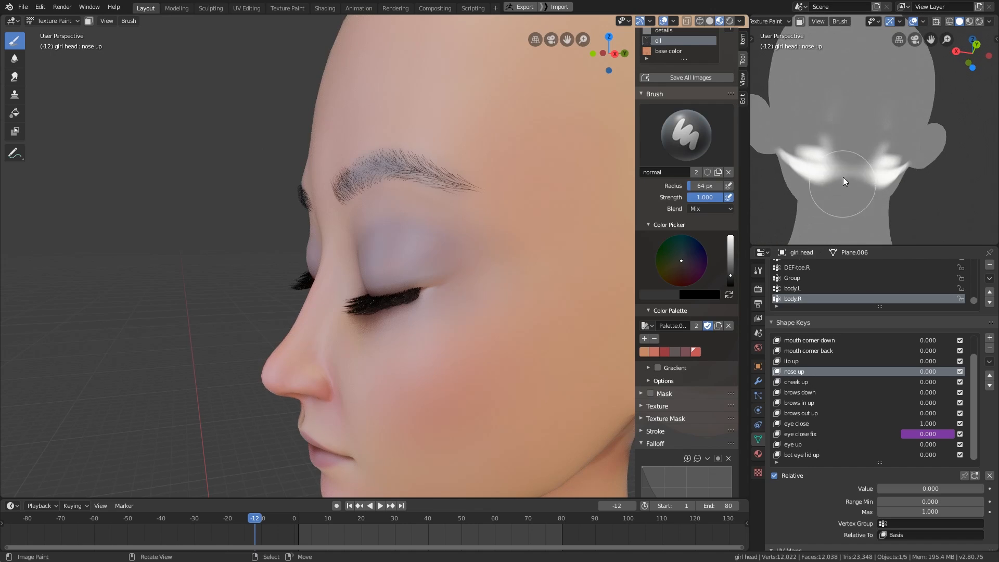
# - Paint the base tone over the white band across the back of the neck
pyautogui.moveTo(843, 177); pyautogui.dragTo(826, 195)
pyautogui.moveTo(853, 192); pyautogui.dragTo(819, 188, button='middle')
pyautogui.keyDown('shift'); pyautogui.moveTo(822, 182); pyautogui.dragTo(889, 125, button='middle'); pyautogui.keyUp('shift')
pyautogui.moveTo(897, 117); pyautogui.dragTo(866, 122)
pyautogui.moveTo(866, 159); pyautogui.dragTo(847, 154, button='middle')
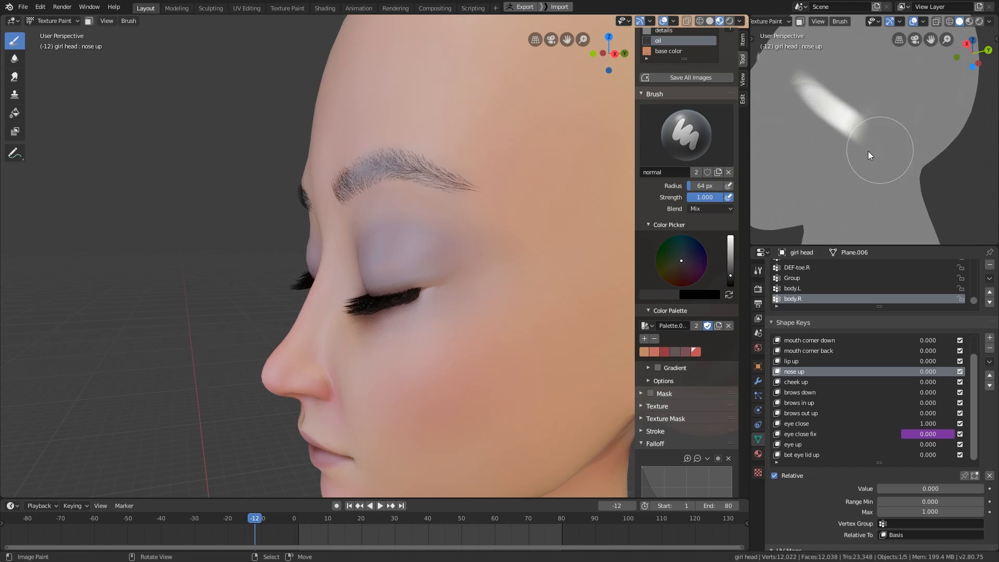
# - Paint out the remaining white streak on the side of the head with the base tone
pyautogui.moveTo(880, 150); pyautogui.dragTo(807, 77)
pyautogui.moveTo(817, 156); pyautogui.dragTo(790, 169, button='middle')
pyautogui.keyDown('shift'); pyautogui.moveTo(791, 174); pyautogui.dragTo(887, 217, button='middle'); pyautogui.keyUp('shift')
pyautogui.moveTo(827, 201); pyautogui.dragTo(876, 221, button='middle')
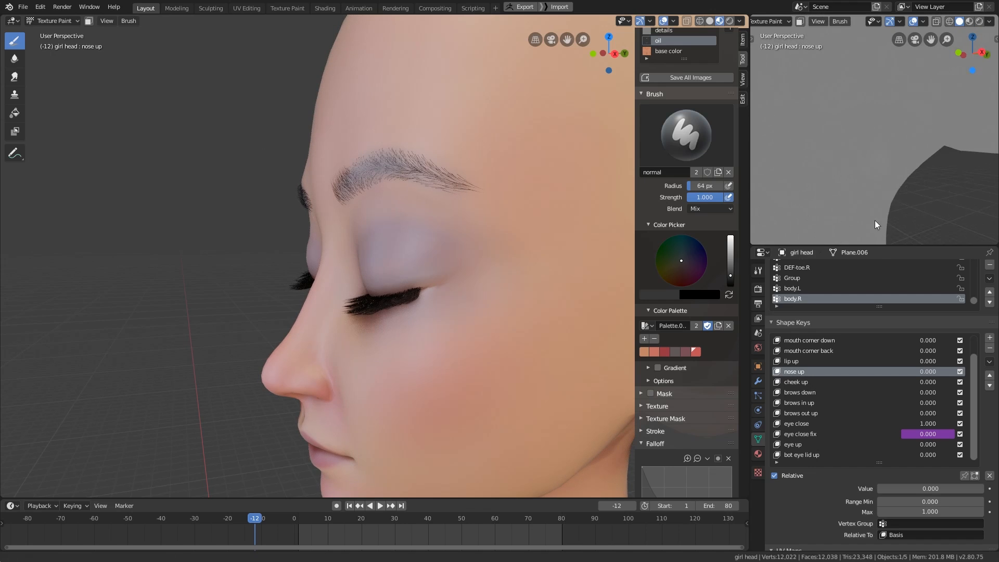
pyautogui.moveTo(817, 182); pyautogui.dragTo(920, 212, button='middle')
# - Sample a new gray for the nose tip and set the brush color's brightness to a mid gray
pyautogui.moveTo(458, 375)
pyautogui.keyDown('shift'); pyautogui.mouseDown(button='middle')
pyautogui.moveTo(408, 410)
pyautogui.moveTo(528, 408)
pyautogui.moveTo(415, 375)
pyautogui.moveTo(424, 319)
pyautogui.moveTo(430, 350)
pyautogui.moveTo(453, 335)
pyautogui.mouseUp(button='middle'); pyautogui.keyUp('shift')
pyautogui.press('f')
pyautogui.keyDown('shift'); pyautogui.moveTo(512, 325); pyautogui.dragTo(588, 268, button='middle'); pyautogui.keyUp('shift')
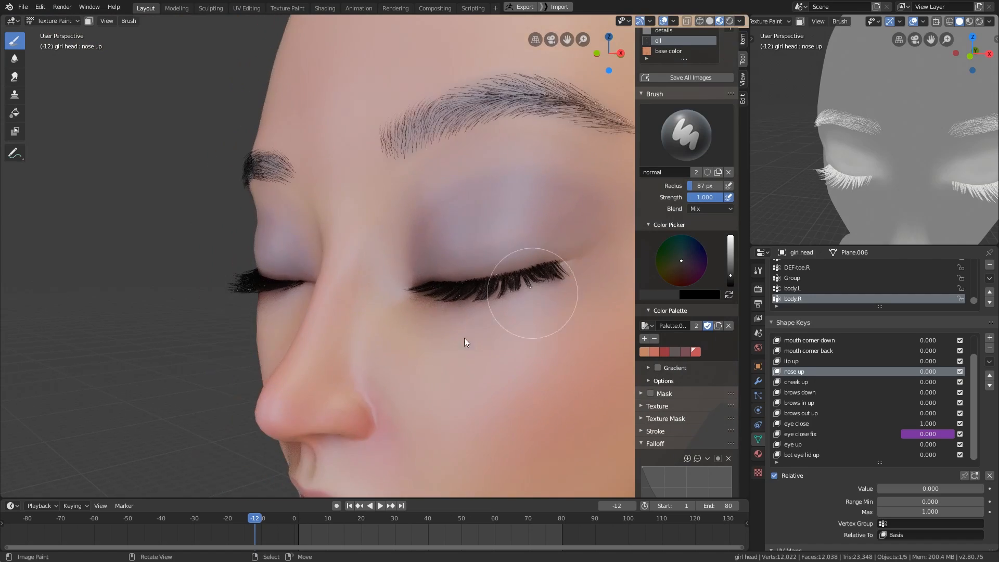
pyautogui.moveTo(466, 340); pyautogui.dragTo(550, 322, button='middle')
pyautogui.press('s')
pyautogui.moveTo(320, 432); pyautogui.dragTo(333, 441)
pyautogui.keyDown('shift'); pyautogui.moveTo(854, 207); pyautogui.dragTo(877, 174, button='middle'); pyautogui.keyUp('shift')
pyautogui.click(731, 265)
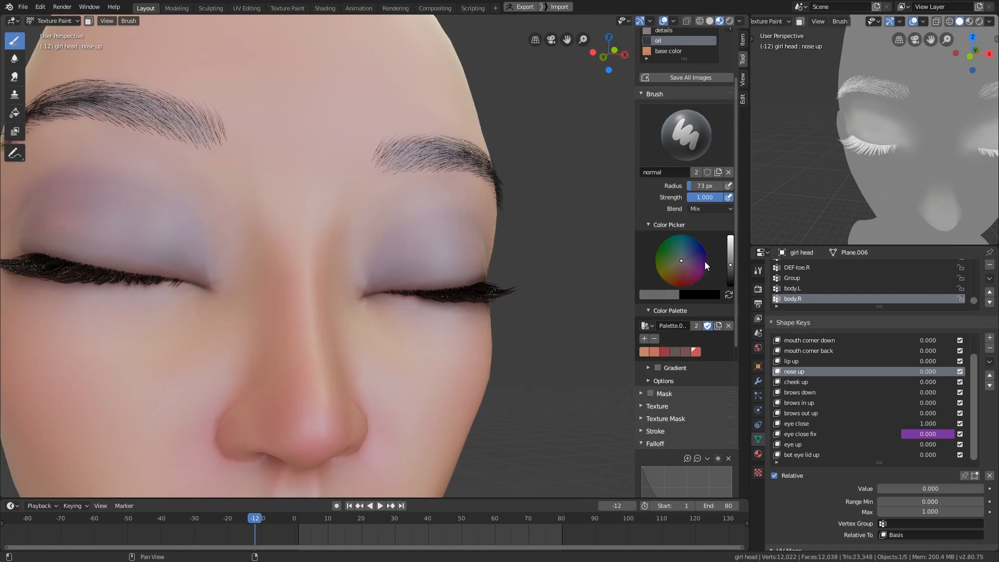
# - Resize the brush and paint the mid gray over the tip of the nose
pyautogui.moveTo(343, 333); pyautogui.dragTo(314, 341, button='middle')
pyautogui.press('f')
pyautogui.click(314, 341)
pyautogui.moveTo(311, 342); pyautogui.dragTo(312, 404)
pyautogui.moveTo(312, 403)
pyautogui.mouseDown(button='middle')
pyautogui.moveTo(369, 367)
pyautogui.moveTo(406, 382)
pyautogui.moveTo(303, 391)
pyautogui.moveTo(349, 364)
pyautogui.mouseUp(button='middle')
pyautogui.moveTo(895, 166); pyautogui.dragTo(917, 145, button='middle')
# - Paint the gray around the nostrils and underside of the nose with a 69 px brush
pyautogui.moveTo(435, 383); pyautogui.dragTo(428, 337, button='middle')
pyautogui.press('f')
pyautogui.click(398, 377)
pyautogui.moveTo(367, 380); pyautogui.dragTo(363, 350)
pyautogui.moveTo(837, 174); pyautogui.dragTo(880, 156, button='middle')
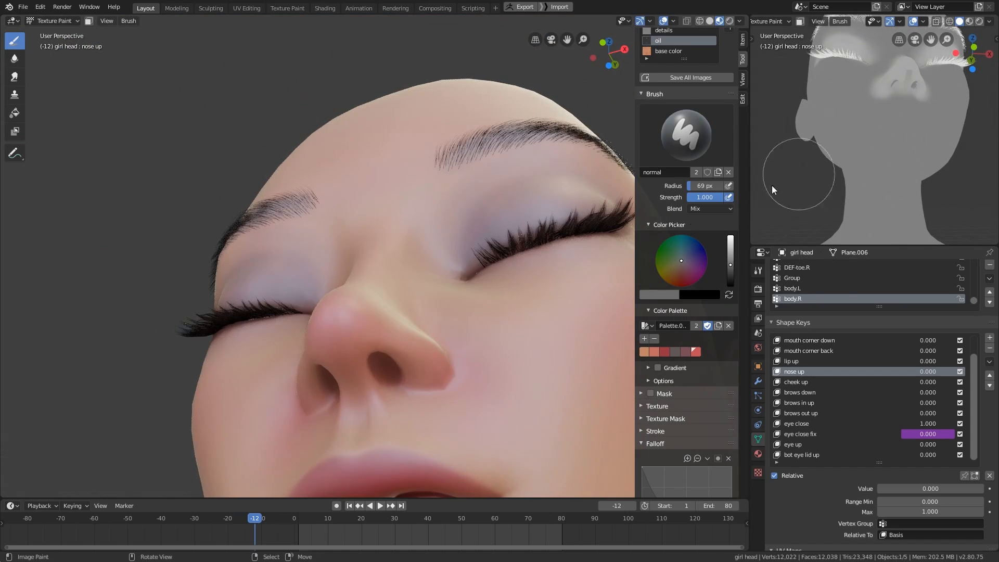
# - Paint the gray down the bridge of the nose
pyautogui.moveTo(333, 350); pyautogui.dragTo(379, 434, button='middle')
pyautogui.moveTo(861, 157); pyautogui.dragTo(878, 231, button='middle')
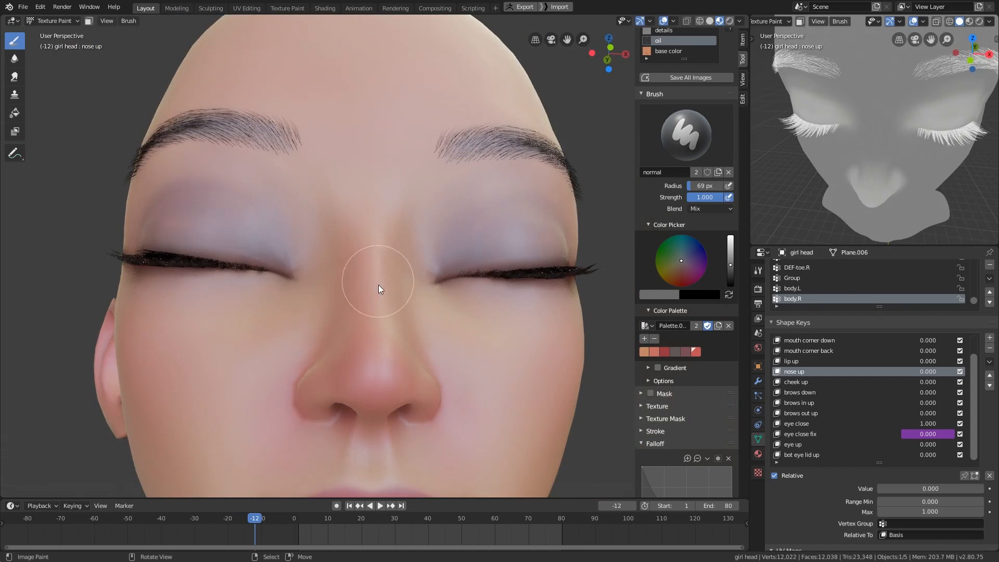
pyautogui.moveTo(379, 285); pyautogui.dragTo(441, 412, button='middle')
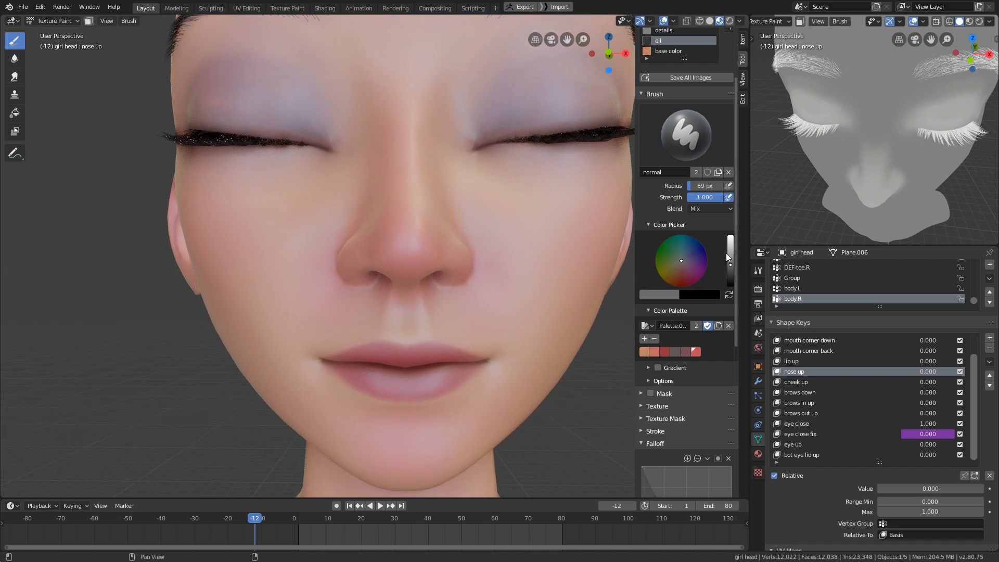
# - Brighten the brush color to a light gray and move the timeline to frame 33 to open the mouth
pyautogui.click(730, 252)
pyautogui.moveTo(393, 521); pyautogui.dragTo(405, 520)
pyautogui.keyDown('shift'); pyautogui.moveTo(460, 417); pyautogui.dragTo(451, 350, button='middle'); pyautogui.keyUp('shift')
pyautogui.scroll(2, 443, 354)
# - Enlarge the brush and paint the light gray along the lower lip
pyautogui.press('f')
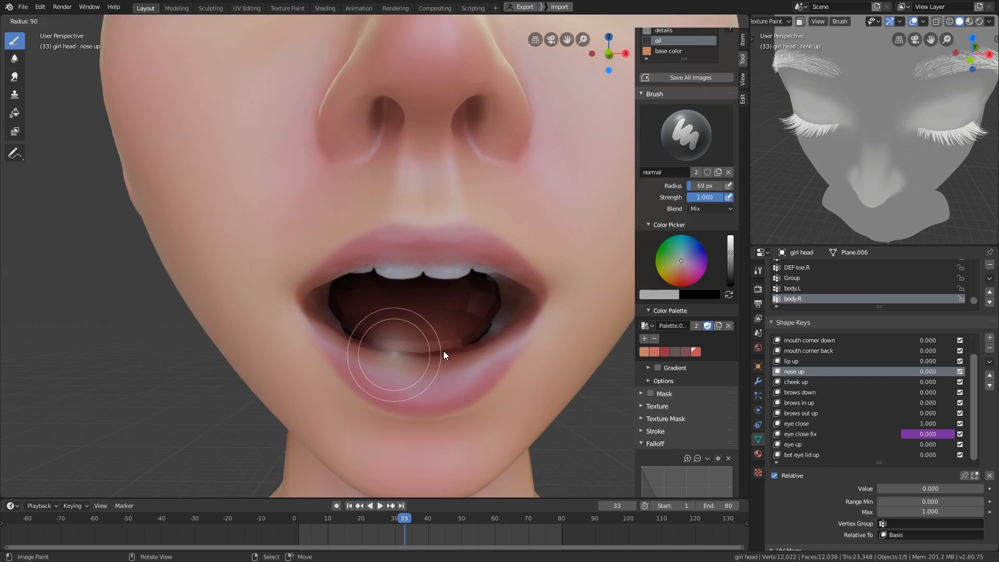
pyautogui.click(445, 351)
pyautogui.moveTo(414, 368); pyautogui.dragTo(479, 344)
pyautogui.moveTo(475, 388); pyautogui.dragTo(471, 342, button='middle')
# - Paint the light gray along the upper lip from below with a 75 px brush
pyautogui.press('f')
pyautogui.click(462, 343)
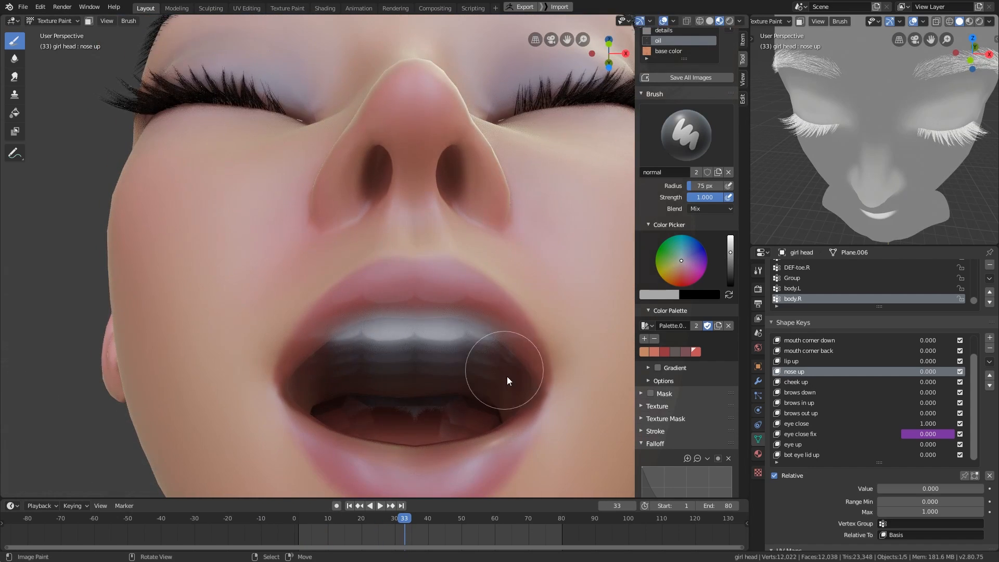
pyautogui.keyDown('shift'); pyautogui.moveTo(387, 359); pyautogui.dragTo(396, 397, button='middle'); pyautogui.keyUp('shift')
pyautogui.moveTo(885, 229); pyautogui.dragTo(882, 179, button='middle')
# - Resize the brush and cover the lips out to the corners of the open mouth with light gray
pyautogui.press('f')
pyautogui.click(448, 380)
pyautogui.moveTo(447, 380); pyautogui.dragTo(491, 338, button='middle')
pyautogui.moveTo(411, 326); pyautogui.dragTo(506, 387)
pyautogui.moveTo(506, 387); pyautogui.dragTo(541, 404, button='middle')
pyautogui.moveTo(465, 325); pyautogui.dragTo(471, 411)
pyautogui.moveTo(471, 411); pyautogui.dragTo(374, 427, button='middle')
pyautogui.moveTo(343, 398)
pyautogui.mouseDown(button='middle')
pyautogui.moveTo(421, 370)
pyautogui.moveTo(428, 354)
pyautogui.mouseUp(button='middle')
# - Fill in the remaining parts of both lips with light gray using a 65 px brush
pyautogui.press('f')
pyautogui.click(430, 354)
pyautogui.moveTo(316, 358); pyautogui.dragTo(518, 347)
pyautogui.keyDown('shift'); pyautogui.moveTo(518, 347); pyautogui.dragTo(493, 395, button='middle'); pyautogui.keyUp('shift')
pyautogui.keyDown('shift'); pyautogui.moveTo(879, 156); pyautogui.dragTo(869, 208, button='middle'); pyautogui.keyUp('shift')
pyautogui.moveTo(507, 383); pyautogui.dragTo(445, 429, button='middle')
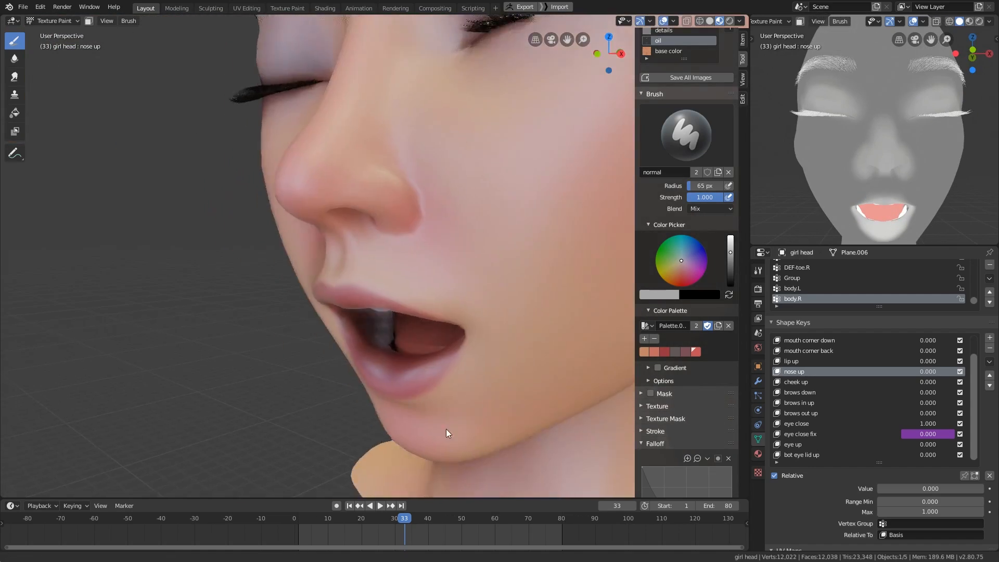
# - Paint a light gray patch on the cheek with an 87 px brush
pyautogui.scroll(-2, 452, 427)
pyautogui.keyDown('shift'); pyautogui.moveTo(511, 321); pyautogui.dragTo(495, 352, button='middle'); pyautogui.keyUp('shift')
pyautogui.press('f')
pyautogui.click(498, 327)
pyautogui.moveTo(929, 176)
pyautogui.mouseDown(button='middle')
pyautogui.moveTo(872, 180)
pyautogui.moveTo(913, 187)
pyautogui.mouseUp(button='middle')
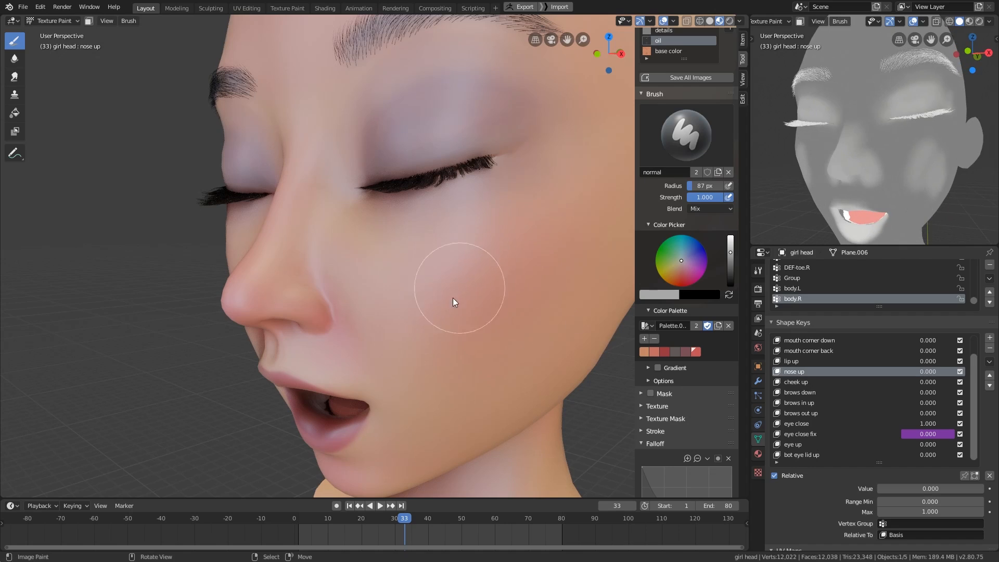
# - Sample the cheek's gray and spread it across the cheek with a 97 px brush
pyautogui.press('s')
pyautogui.press('f')
pyautogui.click(499, 247)
pyautogui.moveTo(387, 313); pyautogui.dragTo(505, 348)
pyautogui.moveTo(509, 335); pyautogui.dragTo(523, 320, button='middle')
pyautogui.moveTo(909, 180); pyautogui.dragTo(860, 178, button='middle')
pyautogui.press('s')
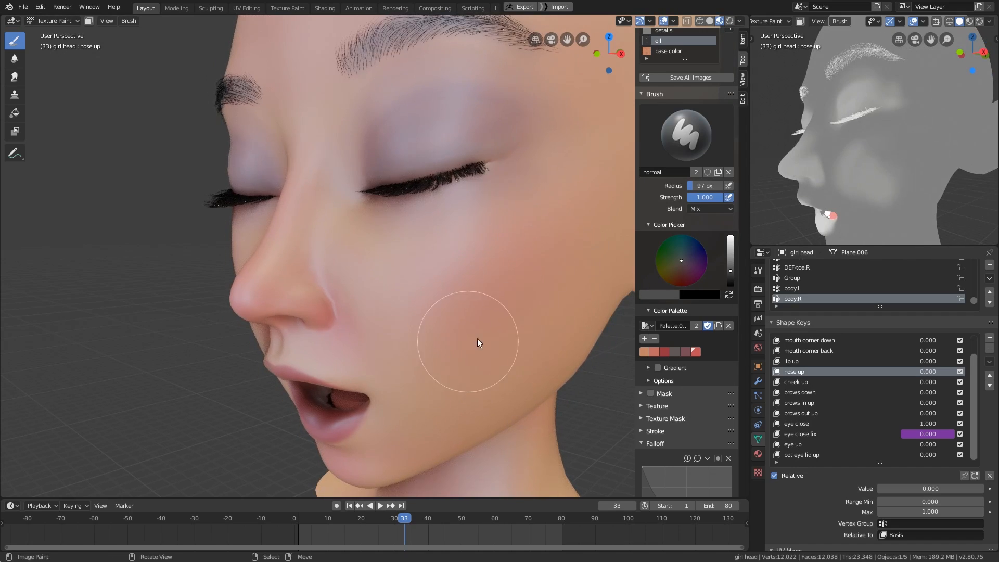
# - Blend the edges of the cheek patch with the newly sampled darker gray
pyautogui.moveTo(480, 312); pyautogui.dragTo(510, 293, button='middle')
pyautogui.keyDown('shift'); pyautogui.moveTo(513, 290); pyautogui.dragTo(488, 326, button='middle'); pyautogui.keyUp('shift')
pyautogui.moveTo(473, 281)
pyautogui.keyDown('shift'); pyautogui.mouseDown(button='middle')
pyautogui.moveTo(438, 408)
pyautogui.moveTo(454, 364)
pyautogui.mouseUp(button='middle'); pyautogui.keyUp('shift')
pyautogui.keyDown('shift'); pyautogui.moveTo(456, 362); pyautogui.dragTo(415, 440, button='middle'); pyautogui.keyUp('shift')
# - Move the timeline to frame -16 and paint the gray over the forehead
pyautogui.moveTo(405, 518); pyautogui.dragTo(241, 518)
pyautogui.keyDown('shift'); pyautogui.moveTo(427, 379); pyautogui.dragTo(424, 494, button='middle'); pyautogui.keyUp('shift')
pyautogui.moveTo(492, 240); pyautogui.dragTo(495, 333)
pyautogui.moveTo(541, 299); pyautogui.dragTo(507, 281, button='middle')
pyautogui.moveTo(856, 162); pyautogui.dragTo(898, 199, button='middle')
pyautogui.keyDown('shift'); pyautogui.moveTo(504, 354); pyautogui.dragTo(471, 276, button='middle'); pyautogui.keyUp('shift')
# - Save all painted images and switch the girl head to Object Mode
pyautogui.scroll(-2, 469, 401)
pyautogui.moveTo(475, 305); pyautogui.dragTo(507, 341, button='middle')
pyautogui.scroll(-1, 516, 339)
pyautogui.moveTo(484, 394); pyautogui.dragTo(505, 416, button='middle')
pyautogui.scroll(4, 667, 272)
pyautogui.moveTo(632, 308); pyautogui.dragTo(636, 301, button='middle')
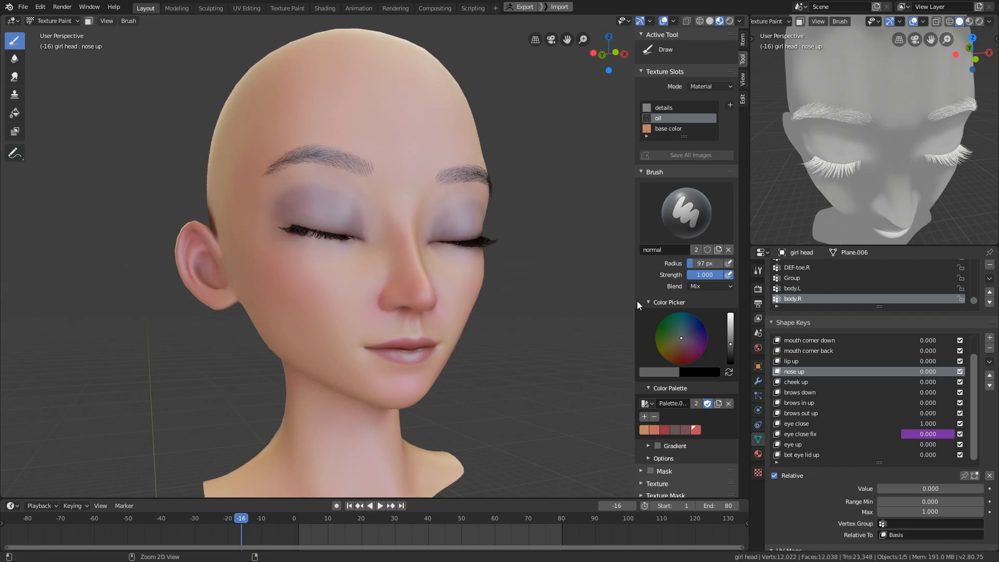
pyautogui.hotkey('ctrl', 'Tab')
pyautogui.click(474, 360)
pyautogui.keyDown('shift'); pyautogui.moveTo(462, 389); pyautogui.dragTo(439, 400, button='middle'); pyautogui.keyUp('shift')
# - Set the second viewport's solid shading to studio lighting and show the whole head there
pyautogui.scroll(-6, 915, 22)
pyautogui.moveTo(900, 176)
pyautogui.keyDown('shift'); pyautogui.mouseDown(button='middle')
pyautogui.moveTo(883, 217)
pyautogui.moveTo(875, 157)
pyautogui.moveTo(865, 188)
pyautogui.mouseUp(button='middle'); pyautogui.keyUp('shift')
pyautogui.click(989, 22)
pyautogui.click(895, 70)
pyautogui.scroll(-3, 875, 159)
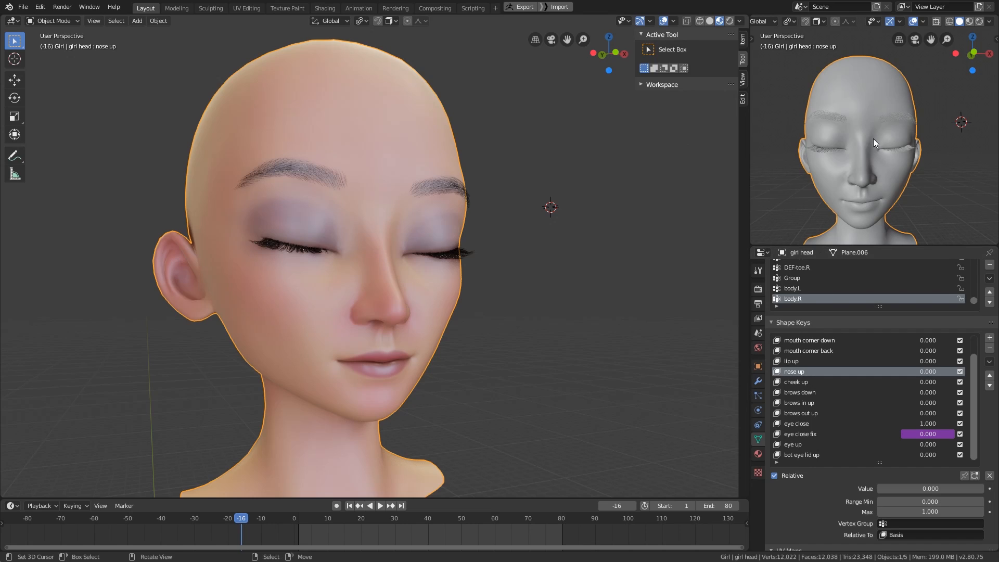
# - Preview the head from several angles in rendered shading in the second viewport and return to solid shading
pyautogui.press('z')
pyautogui.click(864, 99)
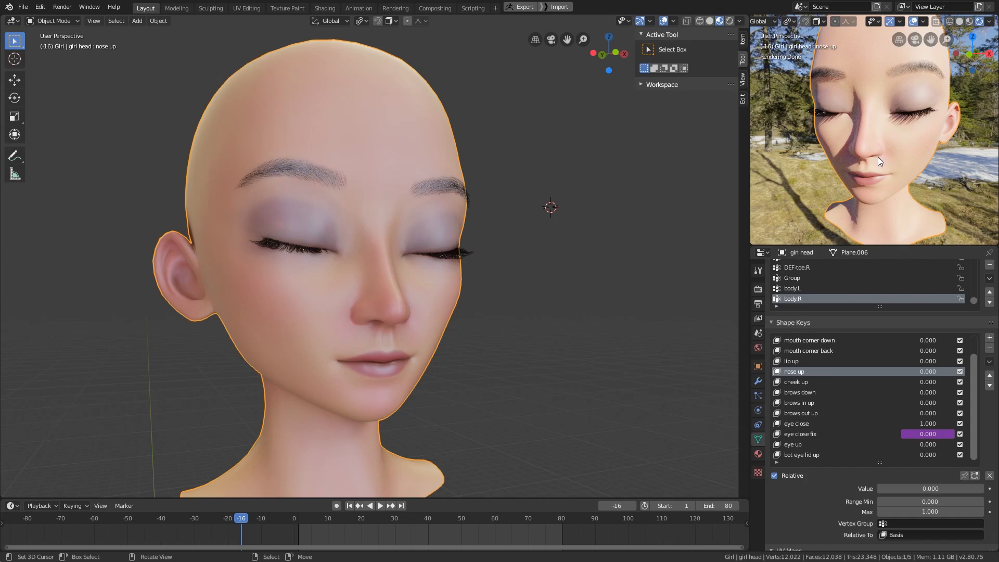
pyautogui.moveTo(863, 157)
pyautogui.mouseDown(button='middle')
pyautogui.moveTo(882, 167)
pyautogui.moveTo(826, 166)
pyautogui.mouseUp(button='middle')
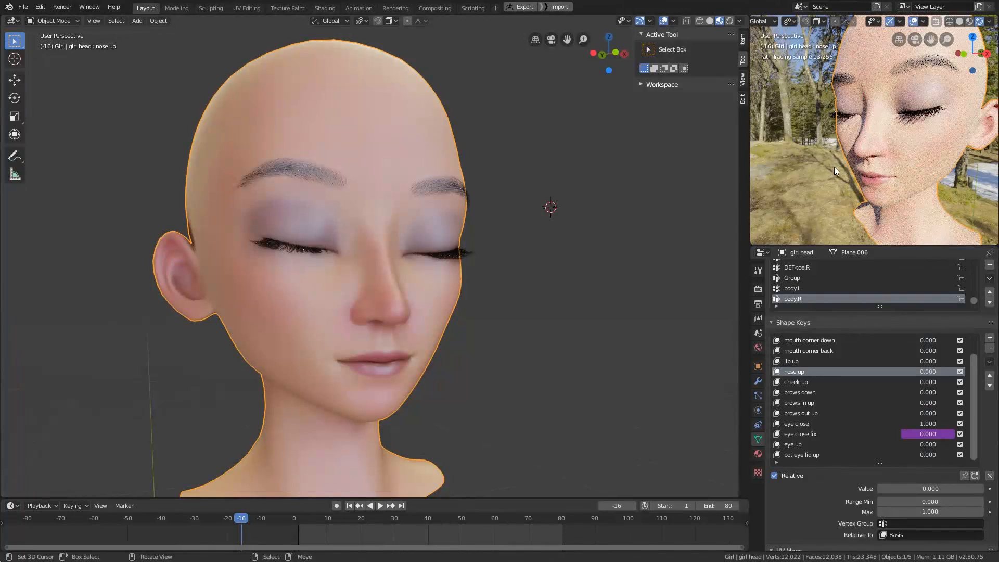
pyautogui.press('z')
pyautogui.click(975, 176)
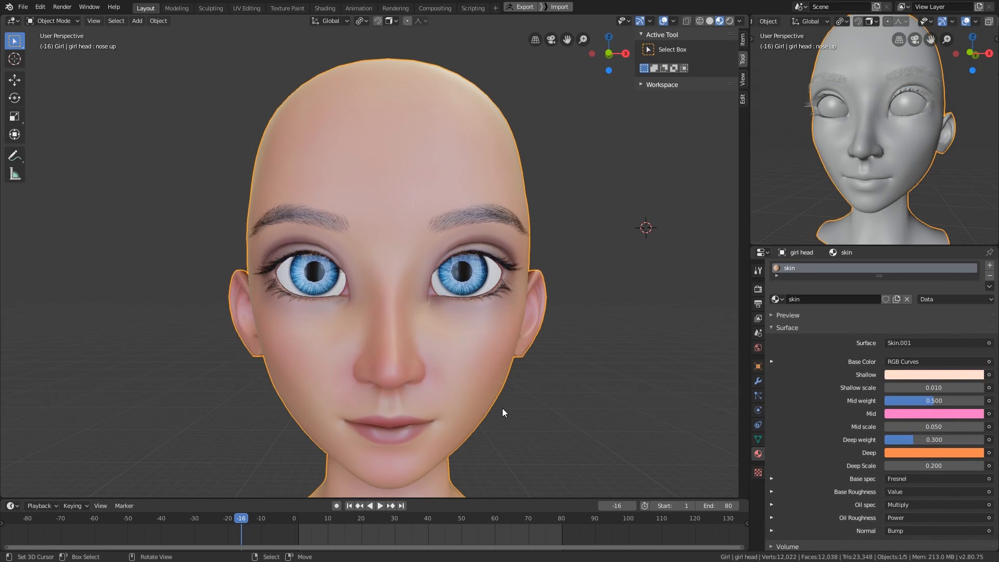
# - Return to texture painting on the details slot, duplicate the normal brush and name the copy crease
pyautogui.moveTo(501, 408); pyautogui.dragTo(522, 330, button='middle')
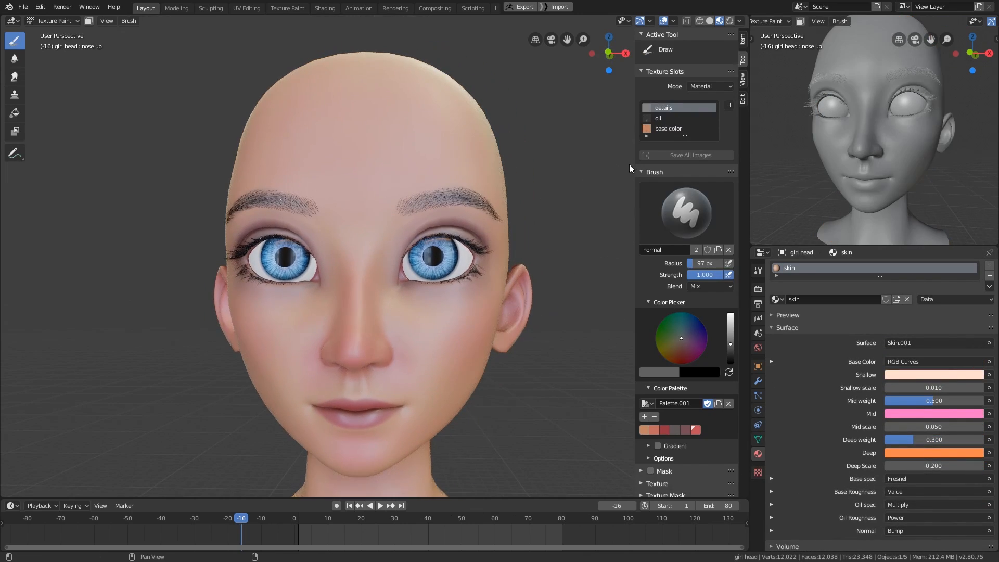
pyautogui.moveTo(536, 329); pyautogui.dragTo(525, 349, button='middle')
pyautogui.click(680, 214)
pyautogui.click(683, 213)
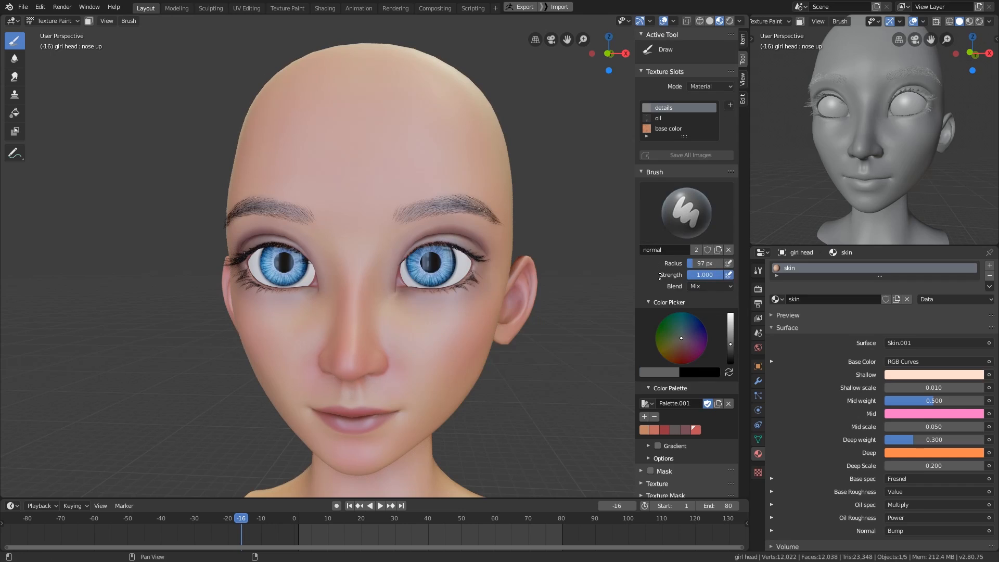
pyautogui.click(718, 250)
pyautogui.doubleClick(669, 250)
pyautogui.write('crease')
pyautogui.press('Return')
# - Duplicate the normal brush, name the copy pores and make it the active brush
pyautogui.click(686, 222)
pyautogui.click(459, 272)
pyautogui.click(697, 253)
pyautogui.doubleClick(670, 250)
pyautogui.press('Escape')
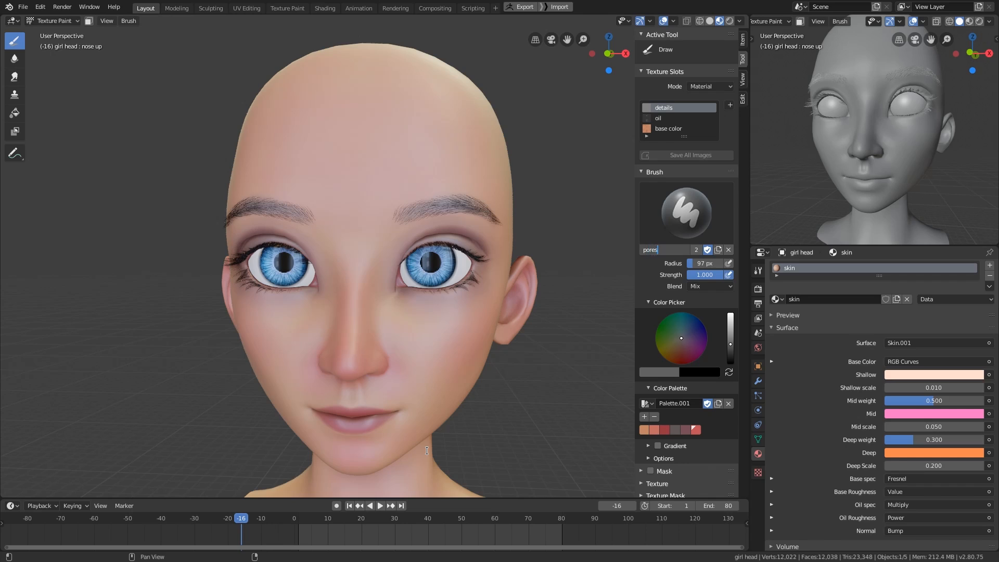
pyautogui.click(685, 213)
pyautogui.click(458, 269)
pyautogui.click(686, 213)
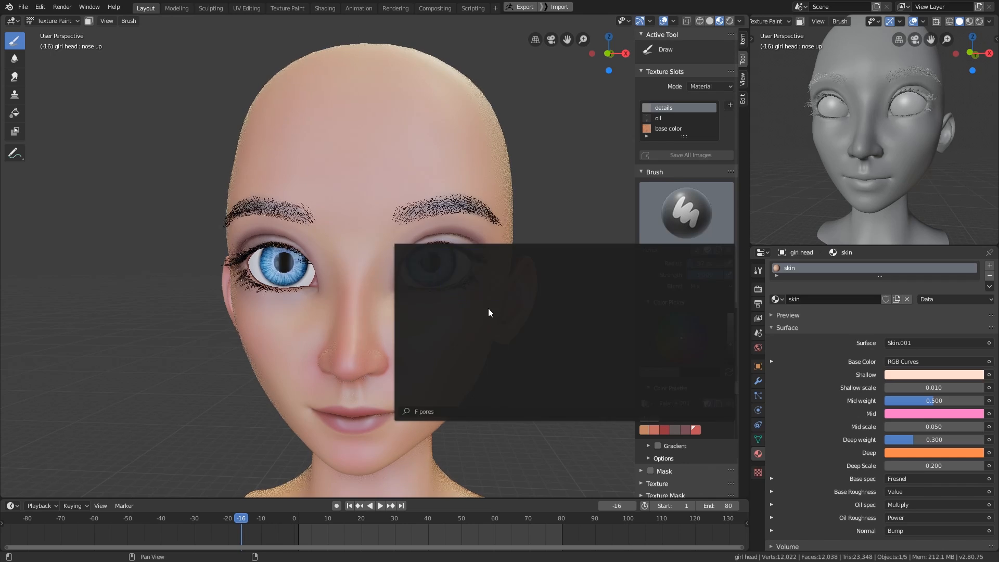
pyautogui.click(488, 310)
pyautogui.scroll(-5, 676, 312)
pyautogui.scroll(3, 655, 365)
pyautogui.scroll(1, 657, 354)
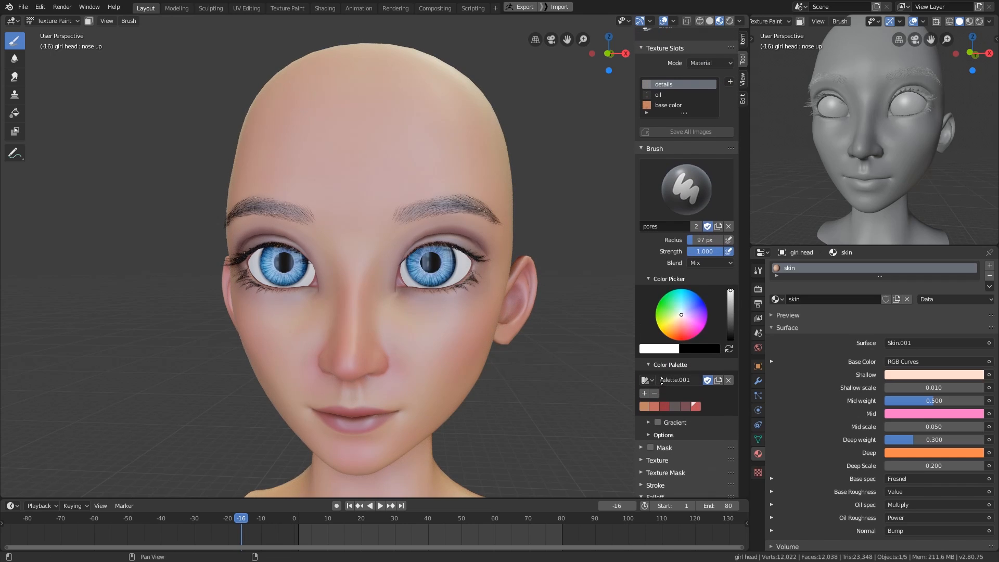
# - Set the pores brush's stroke jitter to 2.0, keeping the Space stroke method
pyautogui.click(664, 278)
pyautogui.scroll(-5, 666, 302)
pyautogui.click(667, 310)
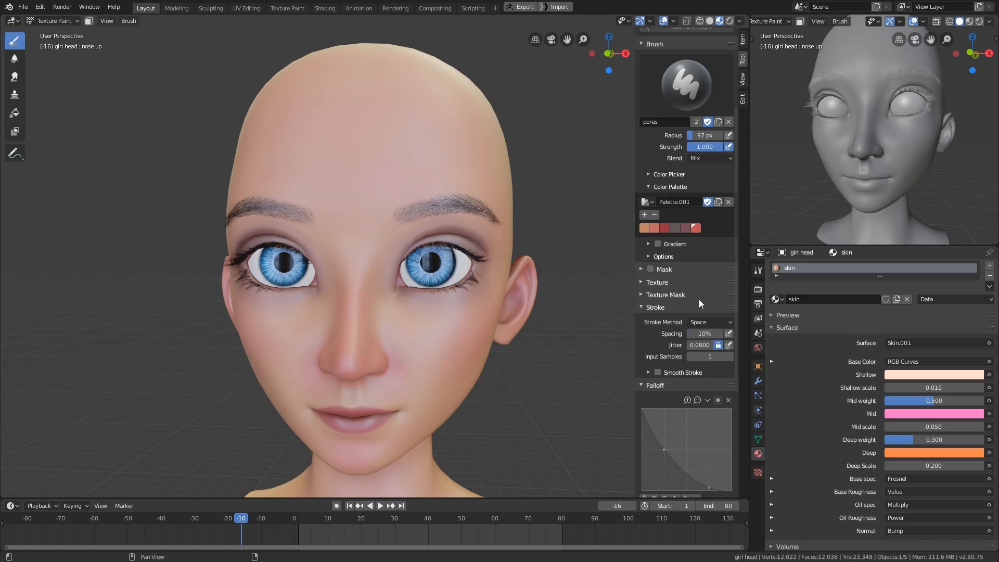
pyautogui.click(713, 323)
pyautogui.click(714, 323)
pyautogui.moveTo(700, 347); pyautogui.dragTo(780, 348)
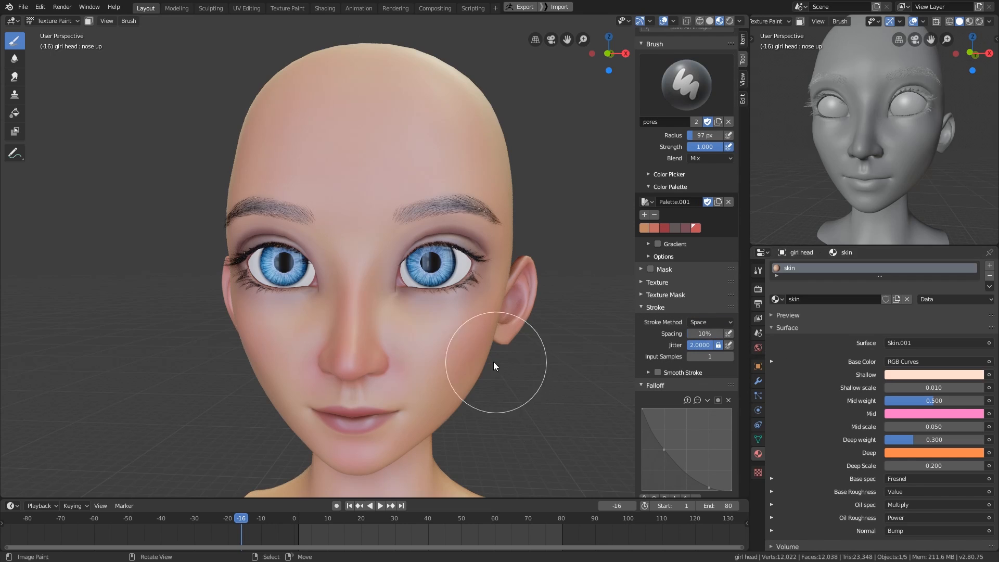
# - Switch the main viewport to solid shading and try a jittered 34 px stroke on the forehead
pyautogui.press('f')
pyautogui.click(464, 358)
pyautogui.moveTo(469, 358); pyautogui.dragTo(457, 378, button='middle')
pyautogui.scroll(5, 675, 221)
pyautogui.press('z')
pyautogui.keyDown('shift'); pyautogui.moveTo(413, 231); pyautogui.dragTo(418, 298, button='middle'); pyautogui.keyUp('shift')
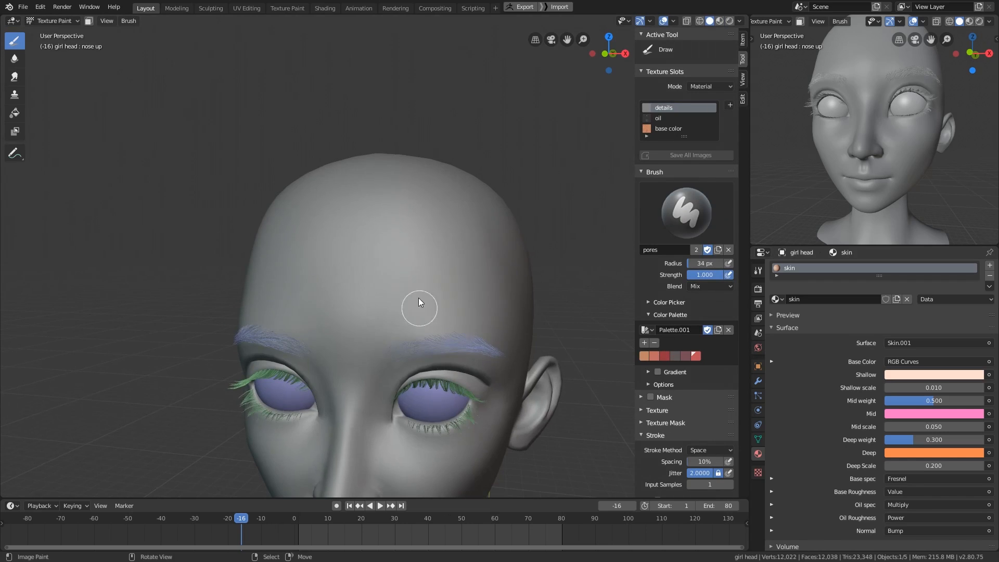
pyautogui.moveTo(418, 297); pyautogui.dragTo(487, 320)
pyautogui.hotkey('ctrl', 'z')
# - Reduce the pores brush radius to 6 px, try it on the forehead and undo the test stroke
pyautogui.scroll(-6, 705, 376)
pyautogui.press('f')
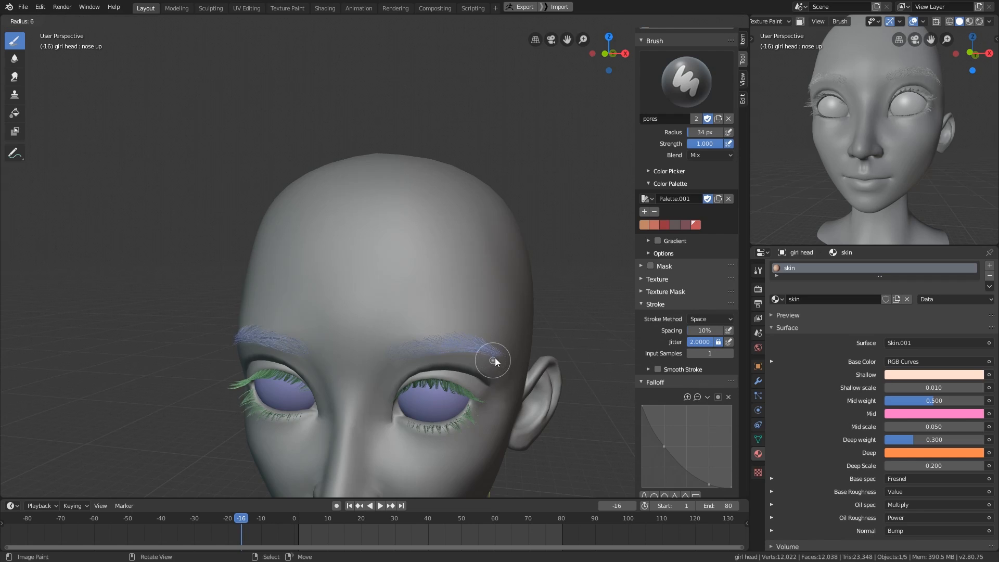
pyautogui.click(496, 357)
pyautogui.moveTo(437, 255)
pyautogui.mouseDown()
pyautogui.moveTo(455, 267)
pyautogui.moveTo(463, 312)
pyautogui.mouseUp()
pyautogui.moveTo(469, 314); pyautogui.dragTo(529, 323, button='middle')
pyautogui.moveTo(529, 322)
pyautogui.keyDown('ctrl'); pyautogui.mouseDown(button='middle')
pyautogui.moveTo(531, 294)
pyautogui.moveTo(524, 319)
pyautogui.moveTo(494, 338)
pyautogui.moveTo(461, 339)
pyautogui.mouseUp(button='middle'); pyautogui.keyUp('ctrl')
pyautogui.hotkey('ctrl', 'z')
# - Set the pores brush's stroke spacing to 20%, test it on the forehead and undo the stroke
pyautogui.click(703, 333)
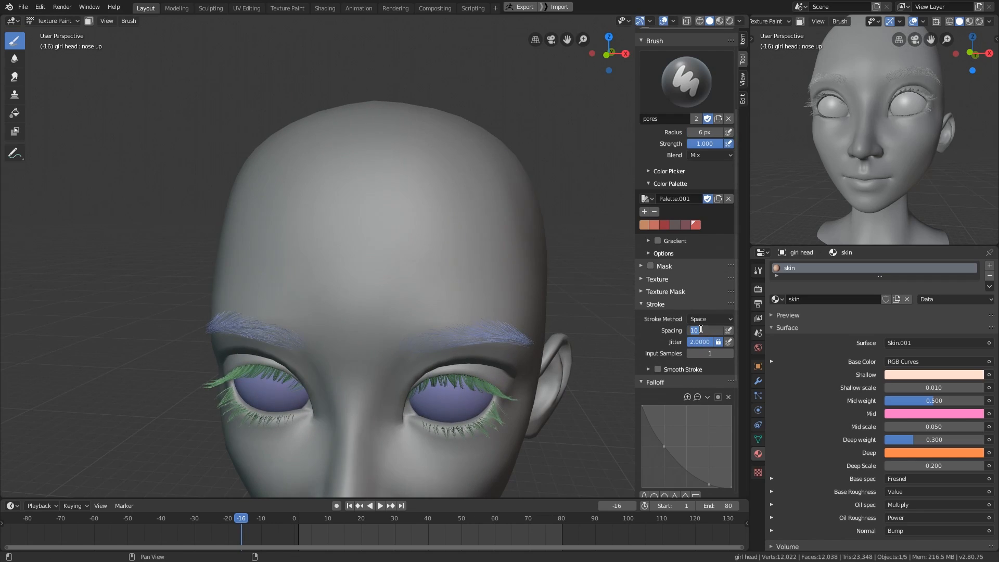
pyautogui.write('20')
pyautogui.press('Return')
pyautogui.moveTo(436, 229)
pyautogui.mouseDown()
pyautogui.moveTo(480, 257)
pyautogui.moveTo(482, 297)
pyautogui.mouseUp()
pyautogui.moveTo(509, 313)
pyautogui.mouseDown(button='middle')
pyautogui.moveTo(459, 317)
pyautogui.moveTo(491, 311)
pyautogui.moveTo(476, 298)
pyautogui.mouseUp(button='middle')
pyautogui.hotkey('ctrl', 'z')
# - Return the main viewport to Look Dev shading and paint pores on the cheek under the eye
pyautogui.moveTo(661, 300); pyautogui.dragTo(664, 348, button='middle')
pyautogui.moveTo(471, 400)
pyautogui.mouseDown(button='middle')
pyautogui.moveTo(462, 361)
pyautogui.moveTo(415, 408)
pyautogui.mouseUp(button='middle')
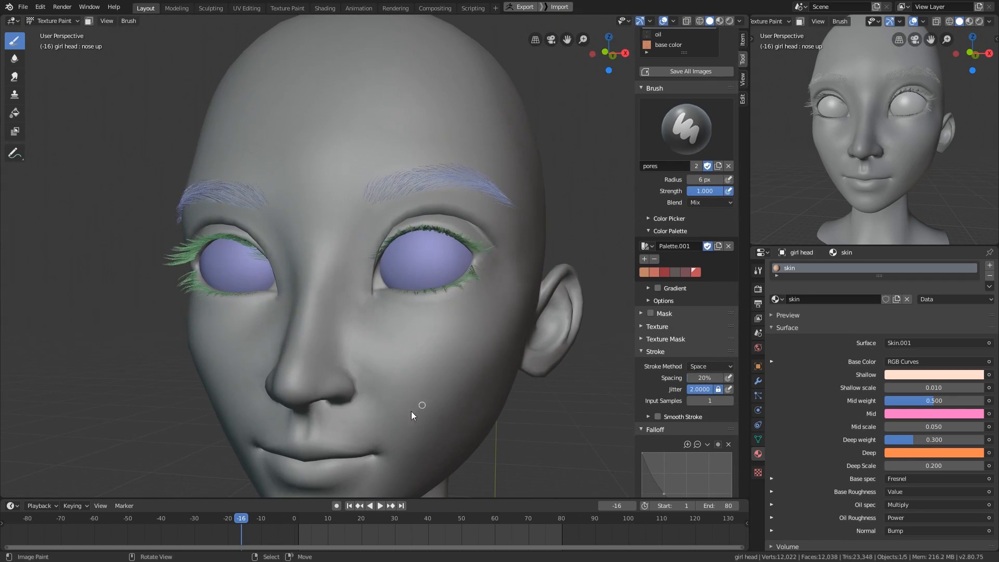
pyautogui.moveTo(423, 326); pyautogui.dragTo(460, 366, button='middle')
pyautogui.press('z')
pyautogui.scroll(5, 454, 376)
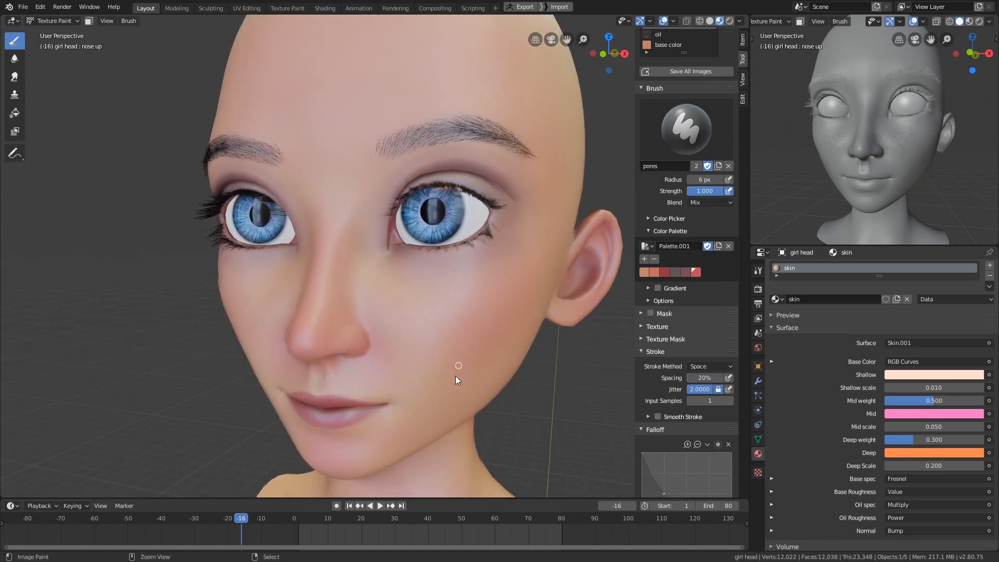
pyautogui.moveTo(493, 364)
pyautogui.mouseDown(button='middle')
pyautogui.moveTo(486, 338)
pyautogui.moveTo(473, 379)
pyautogui.moveTo(488, 374)
pyautogui.mouseUp(button='middle')
# - Show the skin's shader nodes in the main area and set the second viewport to a Look Dev close-up of the cheek
pyautogui.hotkey('shift', 'F3')
pyautogui.hotkey('shift', 'F3')
pyautogui.hotkey('shift', 'F3')
pyautogui.moveTo(468, 410); pyautogui.dragTo(706, 264, button='middle')
pyautogui.scroll(2, 615, 330)
pyautogui.press('z')
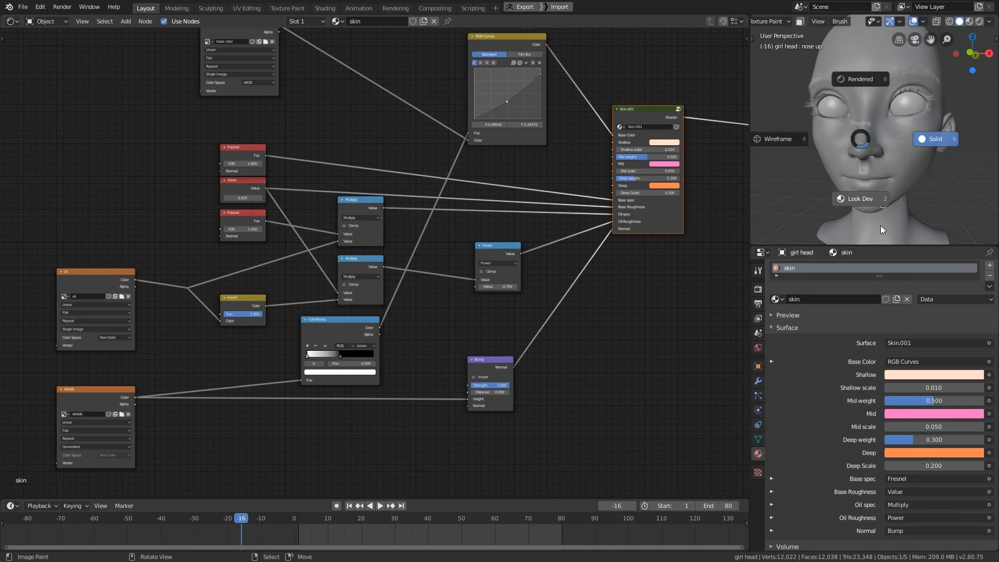
pyautogui.click(881, 226)
pyautogui.scroll(6, 877, 160)
pyautogui.moveTo(879, 160)
pyautogui.mouseDown(button='middle')
pyautogui.moveTo(887, 133)
pyautogui.moveTo(925, 108)
pyautogui.mouseUp(button='middle')
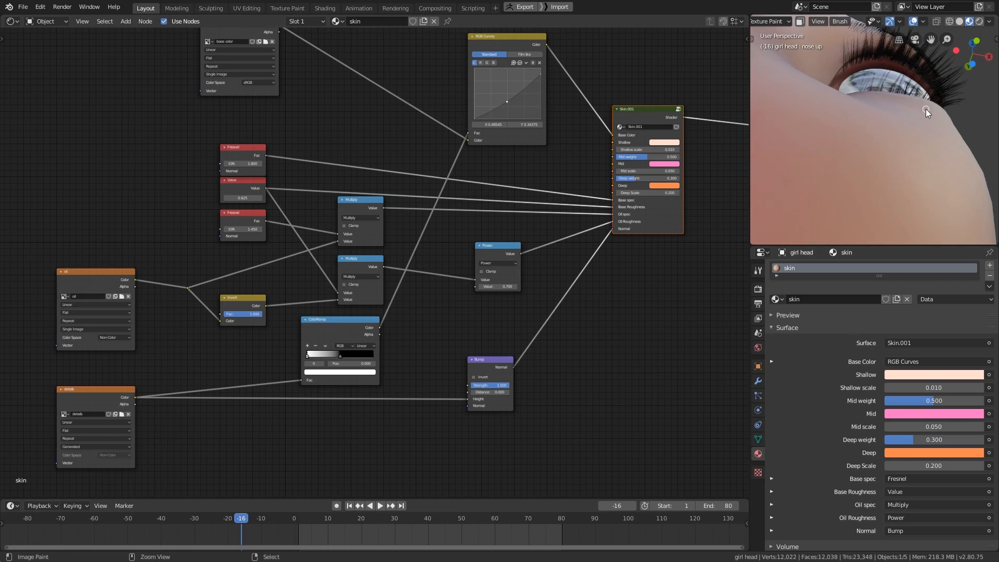
pyautogui.scroll(-1, 926, 108)
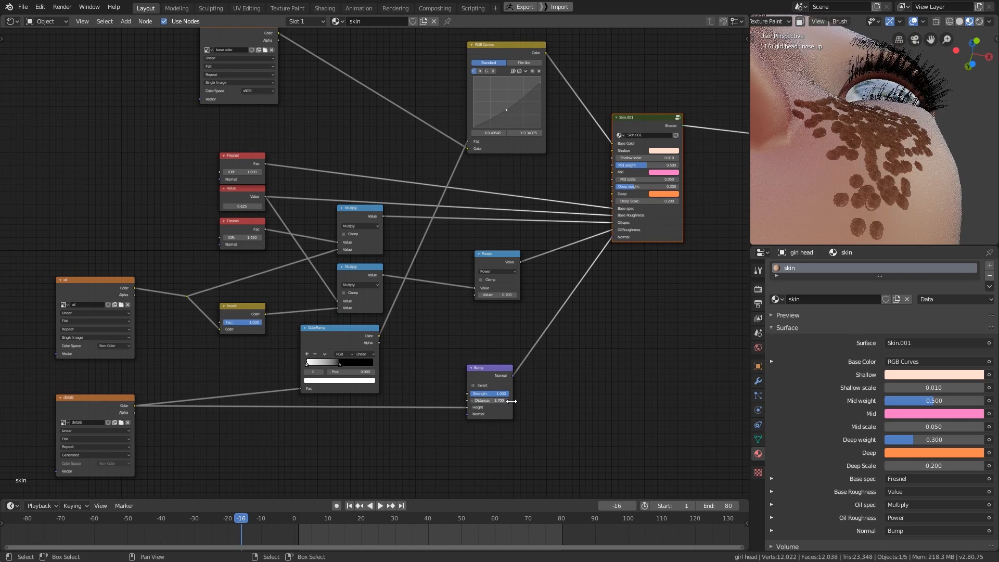
# - Try Bump node distances of 0.1 and 0.01 while viewing the cheek, and settle on 0.005
pyautogui.click(507, 401)
pyautogui.click(507, 401)
pyautogui.click(494, 401)
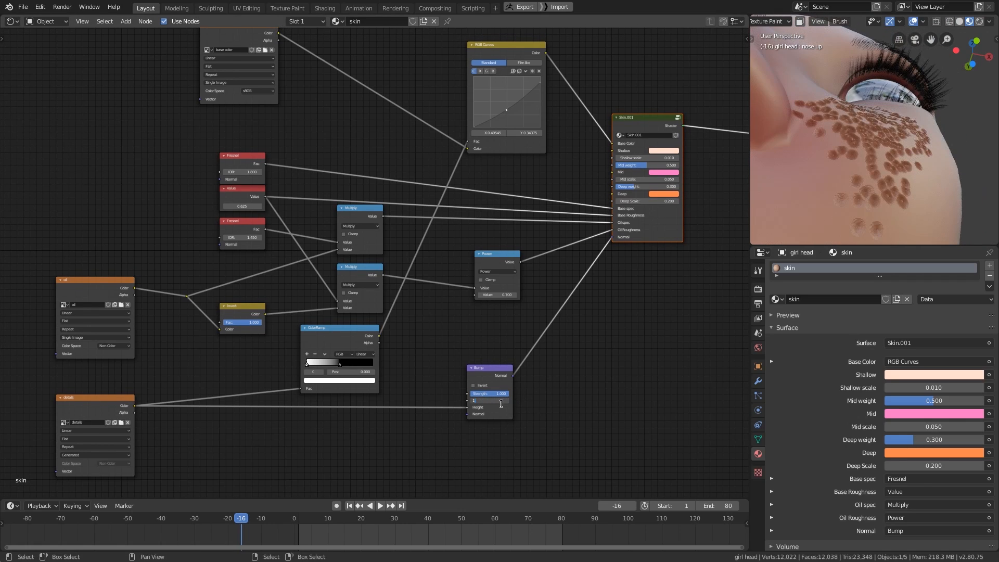
pyautogui.write('.1')
pyautogui.press('Return')
pyautogui.moveTo(896, 173); pyautogui.dragTo(867, 225, button='middle')
pyautogui.click(494, 401)
pyautogui.write('.01')
pyautogui.press('Return')
pyautogui.click(502, 402)
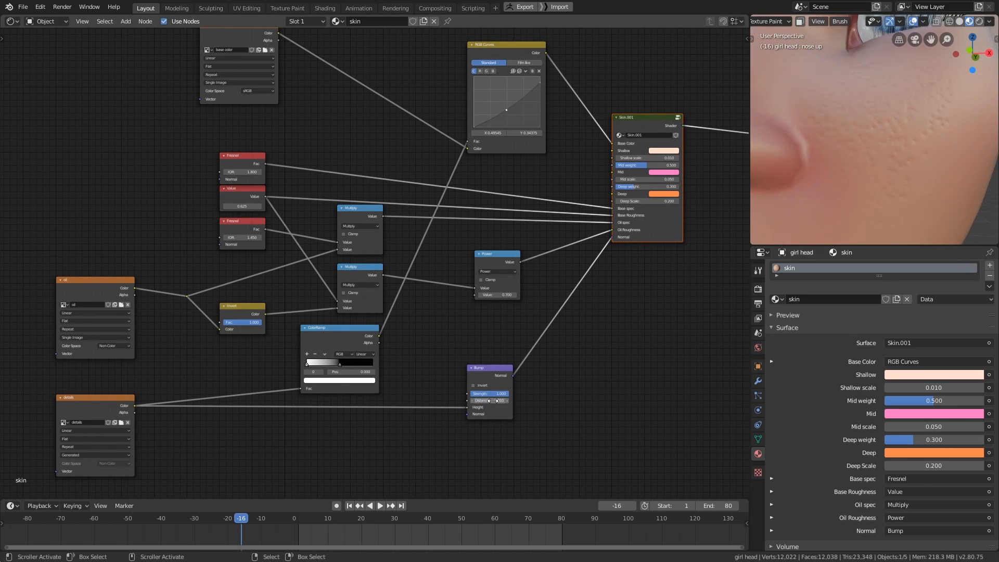
pyautogui.write('.005')
pyautogui.press('Return')
# - Examine the cheek in the painting view and recheck the Bump node's distance among the skin's shader nodes
pyautogui.hotkey('shift', 'F5')
pyautogui.moveTo(498, 413)
pyautogui.mouseDown(button='middle')
pyautogui.moveTo(513, 391)
pyautogui.moveTo(484, 268)
pyautogui.moveTo(542, 335)
pyautogui.moveTo(464, 350)
pyautogui.mouseUp(button='middle')
pyautogui.hotkey('shift', 'F3')
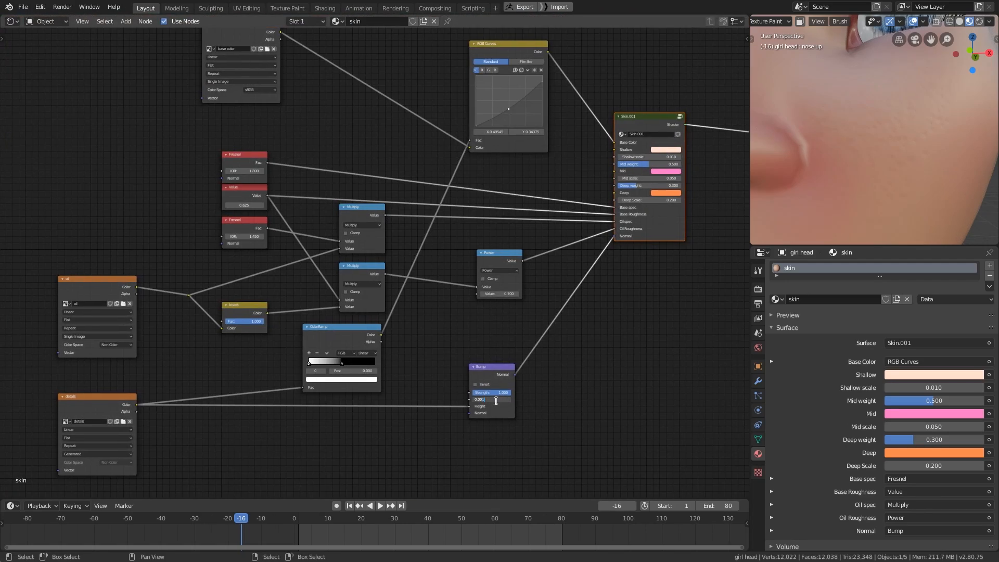
pyautogui.hotkey('shift', 'F5')
pyautogui.moveTo(479, 412)
pyautogui.mouseDown(button='middle')
pyautogui.moveTo(555, 368)
pyautogui.moveTo(520, 382)
pyautogui.mouseUp(button='middle')
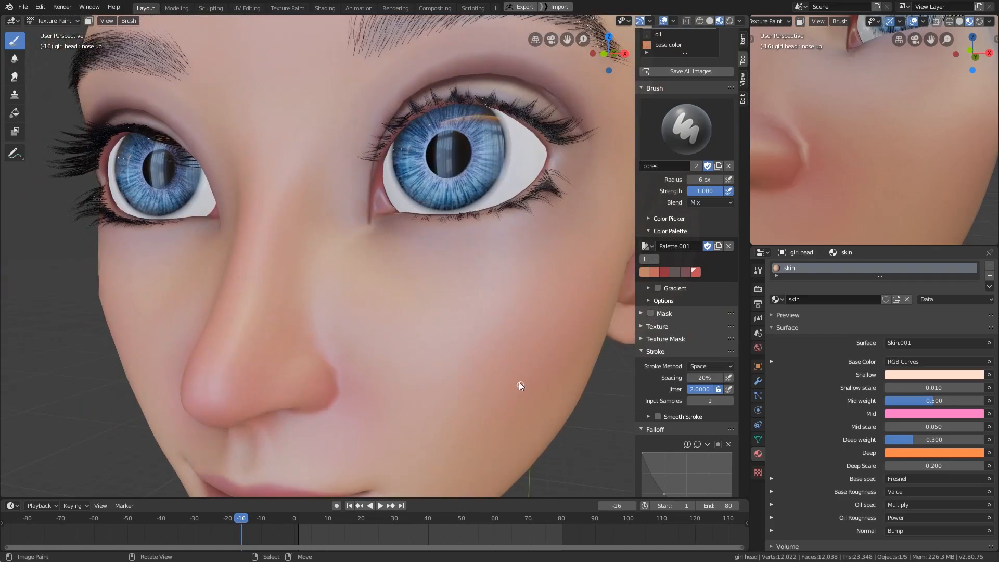
# - Reduce the pores brush radius to 5 px and paint pores on the cheek
pyautogui.press('f')
pyautogui.click(473, 333)
pyautogui.moveTo(464, 354)
pyautogui.mouseDown(button='middle')
pyautogui.moveTo(457, 363)
pyautogui.moveTo(519, 346)
pyautogui.moveTo(510, 368)
pyautogui.moveTo(473, 277)
pyautogui.mouseUp(button='middle')
pyautogui.moveTo(478, 415); pyautogui.dragTo(569, 426, button='middle')
# - Preview the RGB Curves node's color alone on the face, restore the Skin.001 shader output and return to the painting view
pyautogui.hotkey('shift', 'F3')
pyautogui.moveTo(569, 427); pyautogui.dragTo(536, 398, button='middle')
pyautogui.moveTo(509, 388); pyautogui.dragTo(473, 419)
pyautogui.moveTo(473, 422)
pyautogui.mouseDown(button='middle')
pyautogui.moveTo(662, 324)
pyautogui.moveTo(563, 371)
pyautogui.mouseUp(button='middle')
pyautogui.hotkey('shift', 'F5')
pyautogui.moveTo(500, 396); pyautogui.dragTo(433, 253, button='middle')
pyautogui.hotkey('shift', 'F3')
pyautogui.keyDown('ctrl'); pyautogui.keyDown('shift'); pyautogui.click(432, 255); pyautogui.keyUp('shift'); pyautogui.keyUp('ctrl')
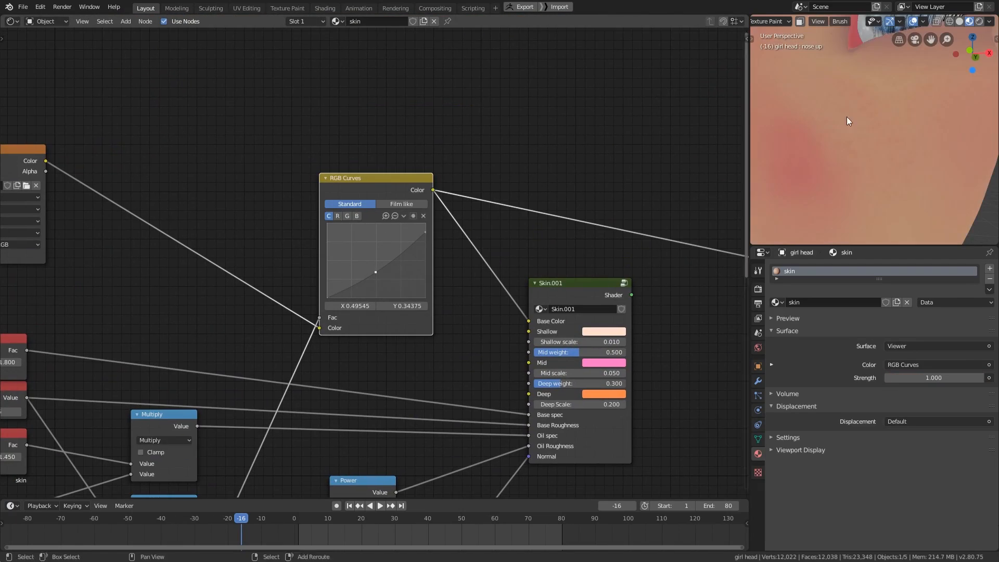
pyautogui.moveTo(847, 116)
pyautogui.mouseDown(button='middle')
pyautogui.moveTo(932, 159)
pyautogui.moveTo(956, 159)
pyautogui.moveTo(917, 130)
pyautogui.mouseUp(button='middle')
pyautogui.keyDown('ctrl'); pyautogui.keyDown('shift'); pyautogui.click(551, 367); pyautogui.keyUp('shift'); pyautogui.keyUp('ctrl')
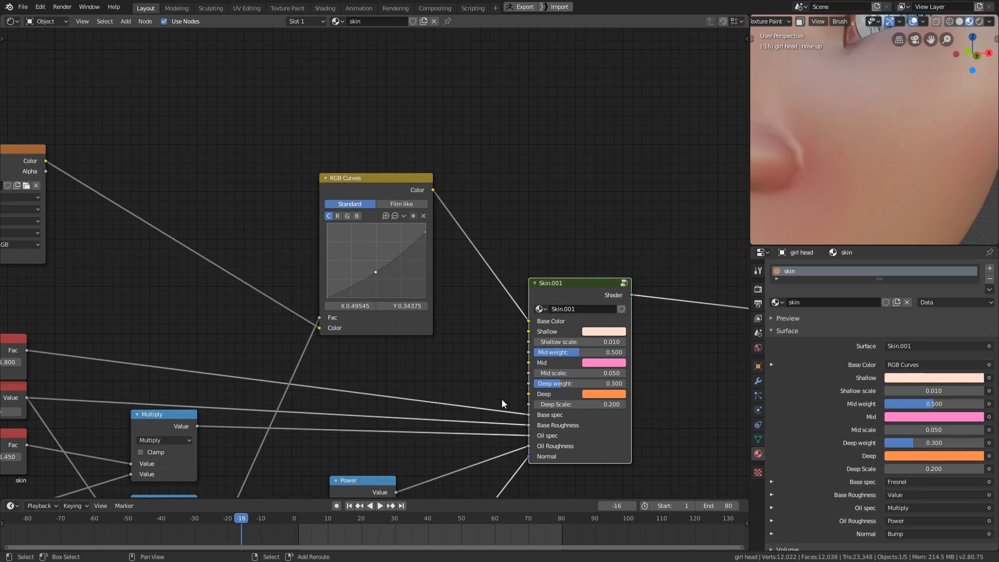
pyautogui.hotkey('shift', 'F5')
# - Switch to the normal brush with a 101 px radius, sample the details color and paint over the cheek's pores
pyautogui.moveTo(429, 329)
pyautogui.mouseDown(button='middle')
pyautogui.moveTo(404, 353)
pyautogui.moveTo(414, 336)
pyautogui.moveTo(402, 385)
pyautogui.mouseUp(button='middle')
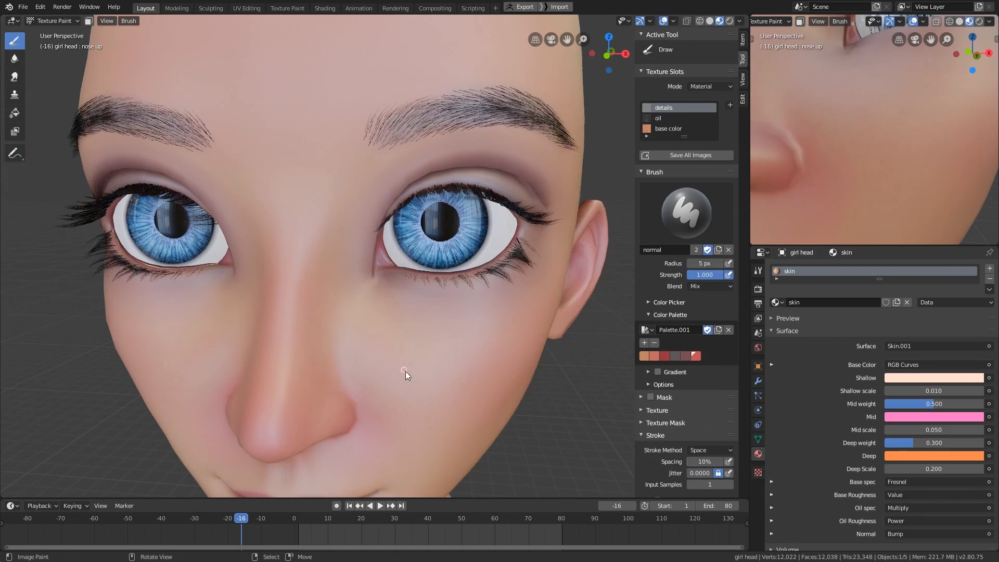
pyautogui.press('f')
pyautogui.click(454, 369)
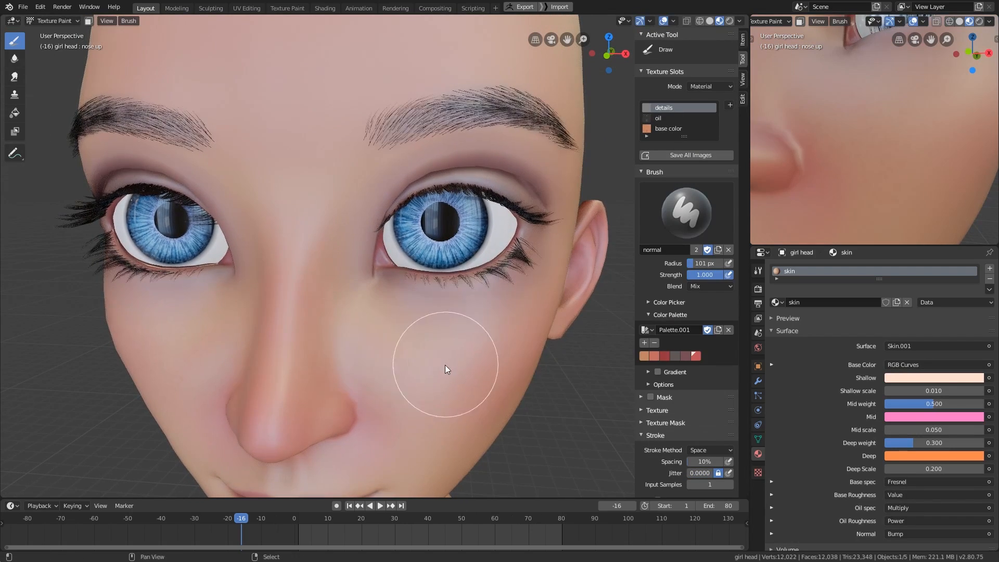
pyautogui.moveTo(444, 364); pyautogui.dragTo(441, 366, button='middle')
pyautogui.press('s')
pyautogui.moveTo(493, 337); pyautogui.dragTo(454, 351, button='middle')
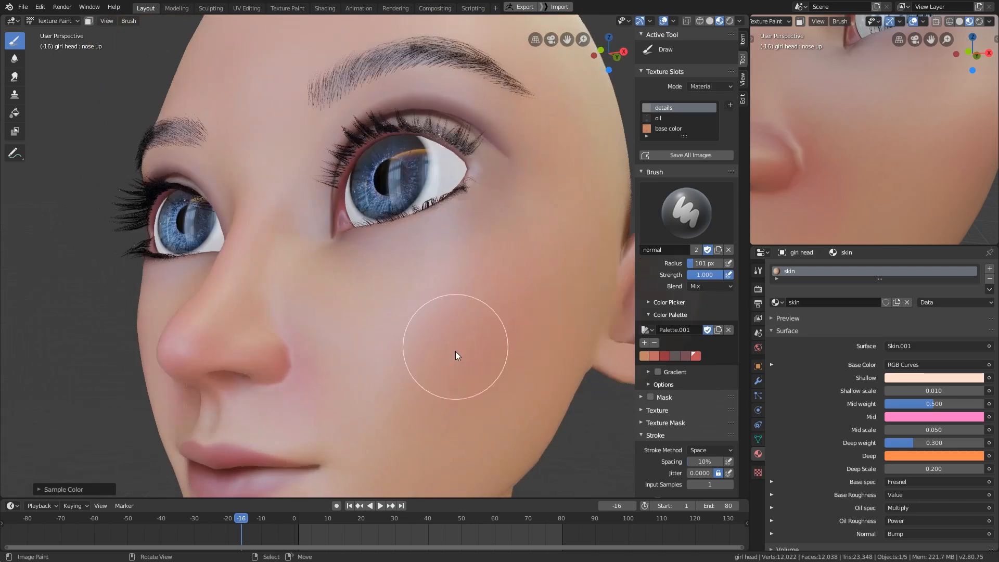
pyautogui.moveTo(338, 318); pyautogui.dragTo(392, 357, button='middle')
pyautogui.moveTo(479, 333)
pyautogui.mouseDown(button='middle')
pyautogui.moveTo(443, 353)
pyautogui.moveTo(441, 385)
pyautogui.mouseUp(button='middle')
# - Switch back to the pores brush with a 4 px radius and set the main viewport to solid shading
pyautogui.click(686, 214)
pyautogui.click(499, 274)
pyautogui.press('f')
pyautogui.click(424, 376)
pyautogui.press('f')
pyautogui.click(435, 388)
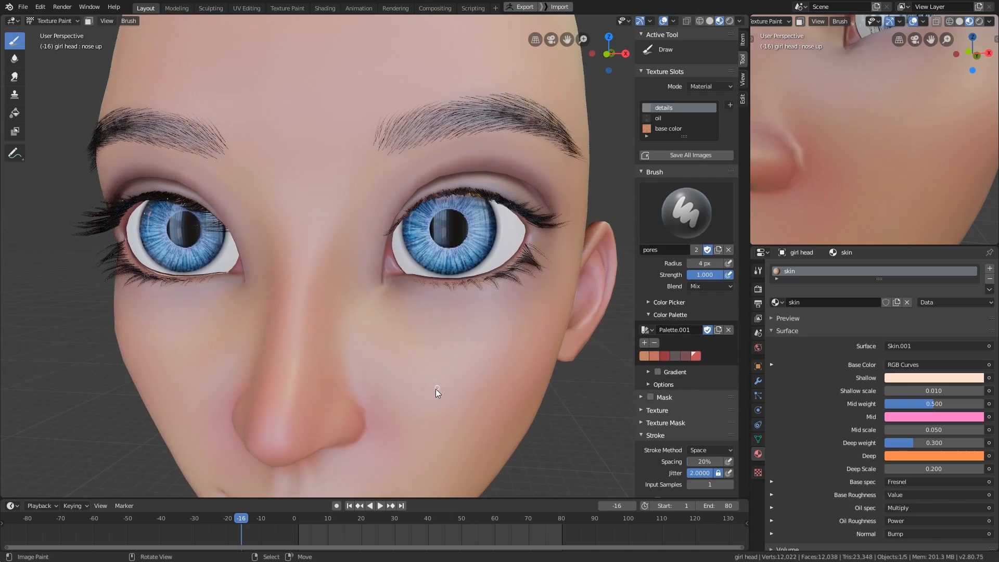
pyautogui.keyDown('shift'); pyautogui.moveTo(398, 342); pyautogui.dragTo(441, 378, button='middle'); pyautogui.keyUp('shift')
pyautogui.click(669, 302)
pyautogui.moveTo(411, 435)
pyautogui.mouseDown(button='middle')
pyautogui.moveTo(510, 384)
pyautogui.moveTo(461, 419)
pyautogui.moveTo(442, 404)
pyautogui.mouseUp(button='middle')
pyautogui.press('z')
# - Cover both cheeks beneath the eyes and beside the nose with dense fine pores
pyautogui.moveTo(483, 433); pyautogui.dragTo(551, 394, button='middle')
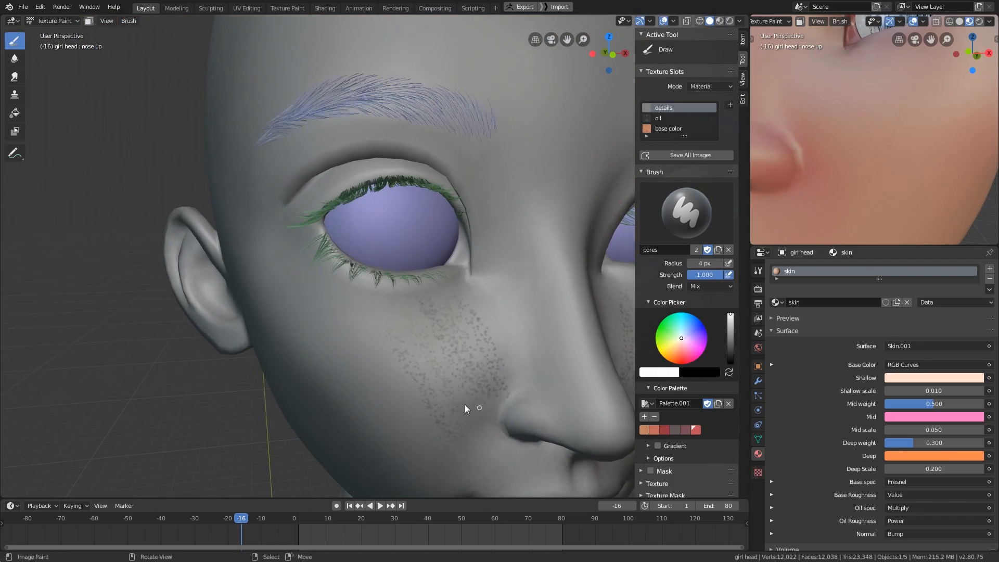
pyautogui.moveTo(428, 357); pyautogui.dragTo(413, 385, button='middle')
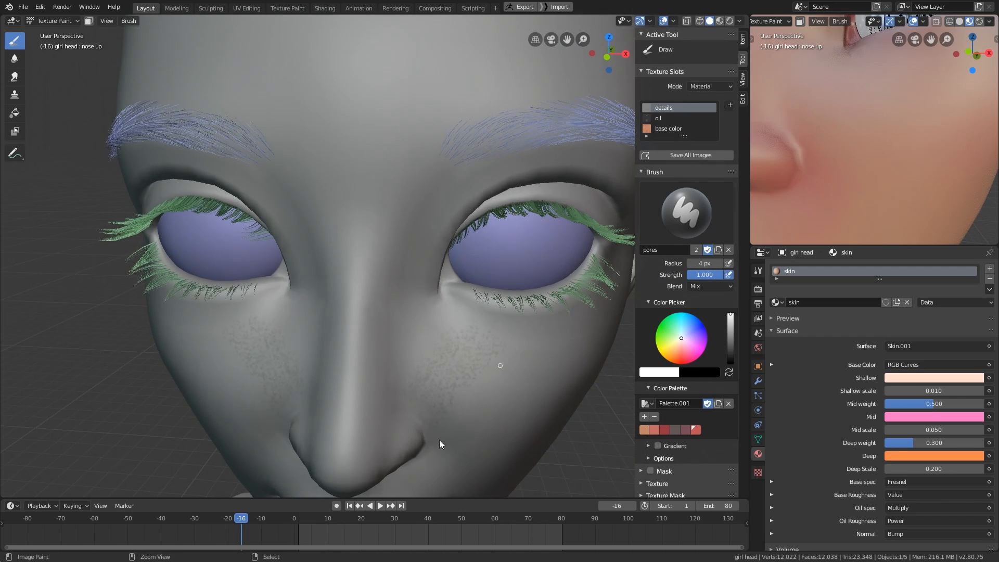
pyautogui.moveTo(439, 440); pyautogui.dragTo(426, 401, button='middle')
pyautogui.moveTo(454, 442); pyautogui.dragTo(473, 296, button='middle')
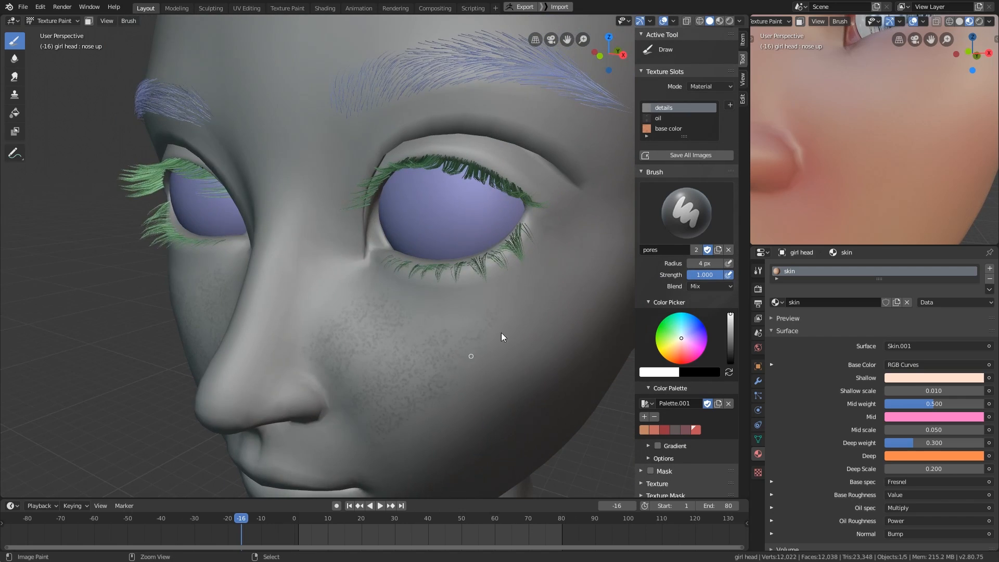
pyautogui.moveTo(502, 333); pyautogui.dragTo(458, 429, button='middle')
pyautogui.moveTo(426, 382); pyautogui.dragTo(507, 395, button='middle')
pyautogui.moveTo(877, 140); pyautogui.dragTo(911, 160, button='middle')
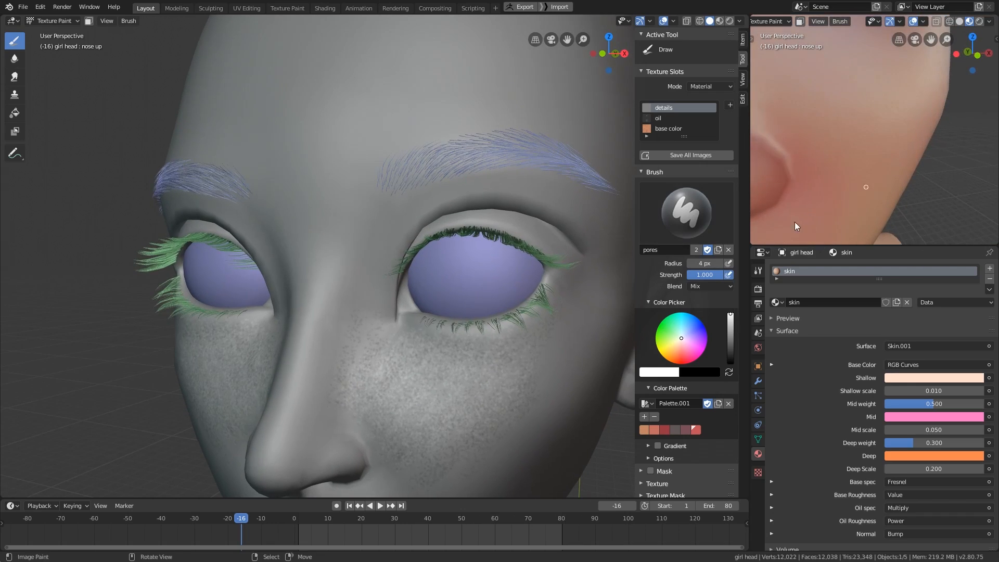
pyautogui.moveTo(481, 376)
pyautogui.mouseDown(button='middle')
pyautogui.moveTo(508, 363)
pyautogui.moveTo(487, 349)
pyautogui.moveTo(482, 364)
pyautogui.moveTo(512, 391)
pyautogui.mouseUp(button='middle')
pyautogui.scroll(2, 508, 362)
pyautogui.scroll(-1, 482, 364)
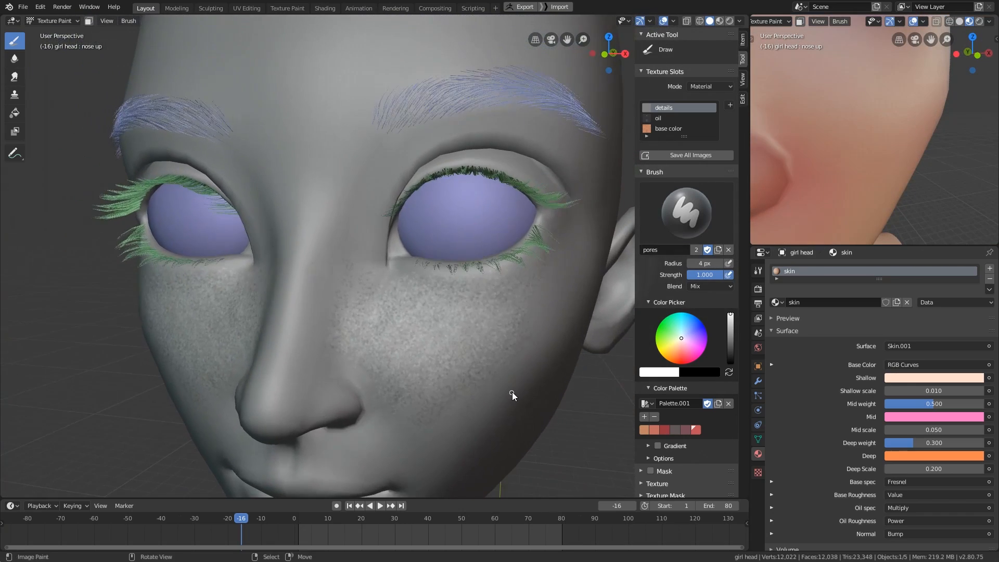
# - Paint over the dense pores on both cheeks with a large normal brush to clear them
pyautogui.click(671, 221)
pyautogui.click(460, 274)
pyautogui.press('f')
pyautogui.click(493, 325)
pyautogui.moveTo(530, 297)
pyautogui.mouseDown()
pyautogui.moveTo(461, 410)
pyautogui.moveTo(479, 319)
pyautogui.moveTo(392, 371)
pyautogui.moveTo(358, 300)
pyautogui.mouseUp()
pyautogui.keyDown('shift'); pyautogui.moveTo(358, 300); pyautogui.dragTo(358, 342, button='middle'); pyautogui.keyUp('shift')
# - Reselect the pores brush and set its radius to 6 px
pyautogui.click(672, 223)
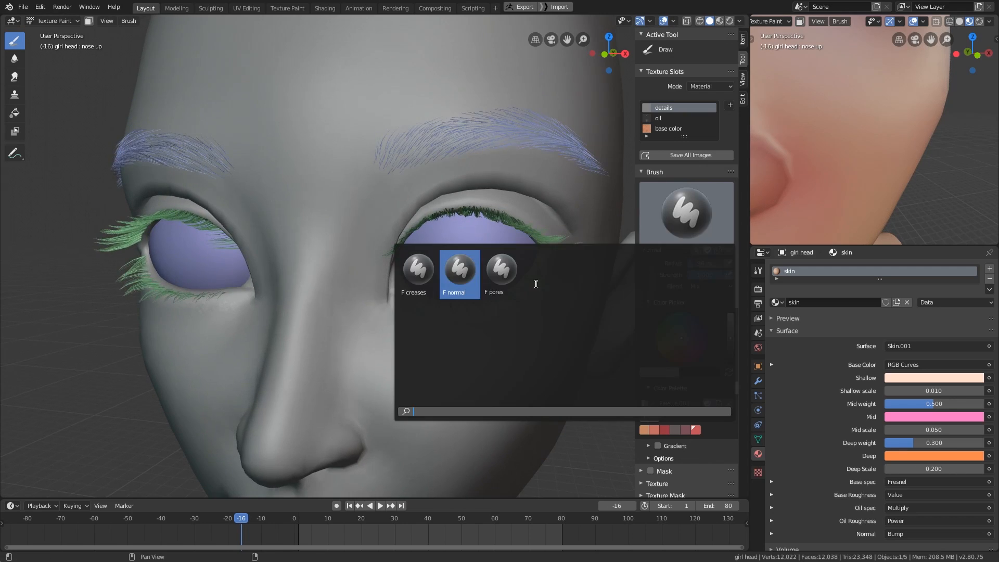
pyautogui.click(499, 273)
pyautogui.press('f')
pyautogui.click(414, 367)
pyautogui.keyDown('shift'); pyautogui.moveTo(415, 380); pyautogui.dragTo(419, 347, button='middle'); pyautogui.keyUp('shift')
pyautogui.scroll(1, 419, 347)
pyautogui.press('f')
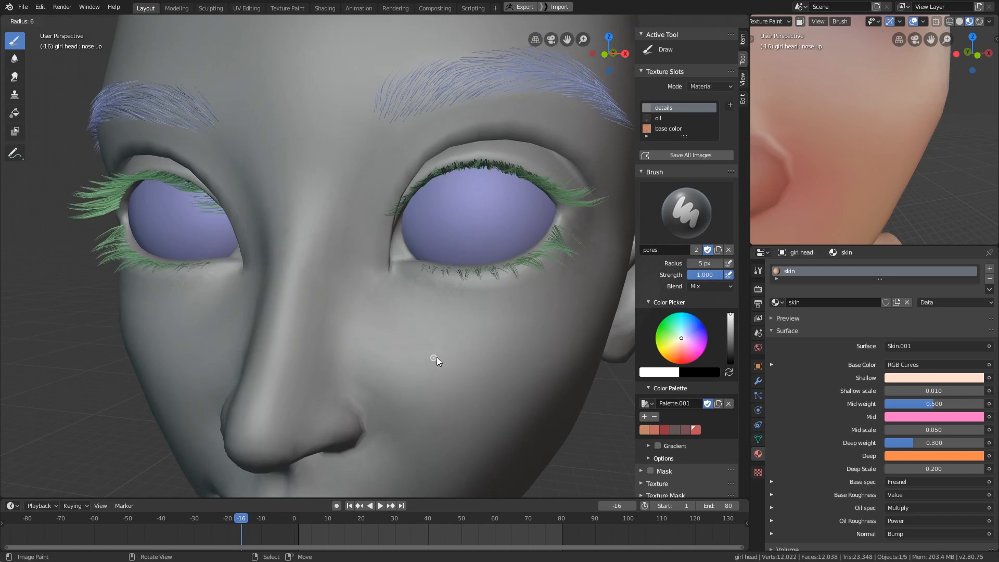
pyautogui.click(436, 357)
# - Try pore strokes running down the cheek beside the nose and undo them
pyautogui.moveTo(421, 329); pyautogui.dragTo(411, 417)
pyautogui.hotkey('ctrl', 'z')
pyautogui.moveTo(433, 411); pyautogui.dragTo(452, 408, button='middle')
pyautogui.moveTo(398, 393); pyautogui.dragTo(460, 292)
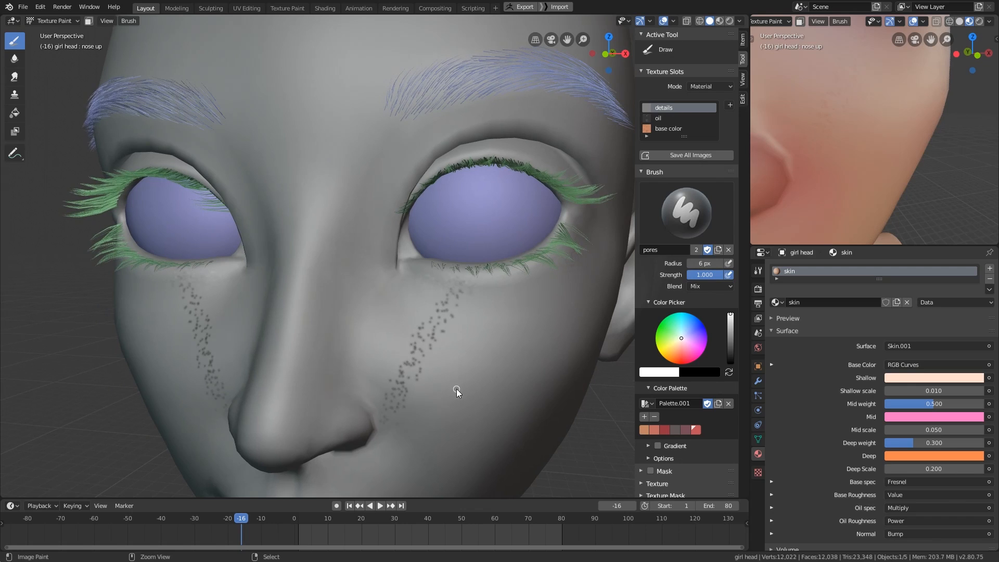
pyautogui.hotkey('ctrl', 'z')
# - Set the pores brush's stroke spacing to 40%, test it on the cheek and undo the stroke
pyautogui.moveTo(457, 388); pyautogui.dragTo(435, 367, button='middle')
pyautogui.scroll(-15, 686, 306)
pyautogui.scroll(2, 679, 417)
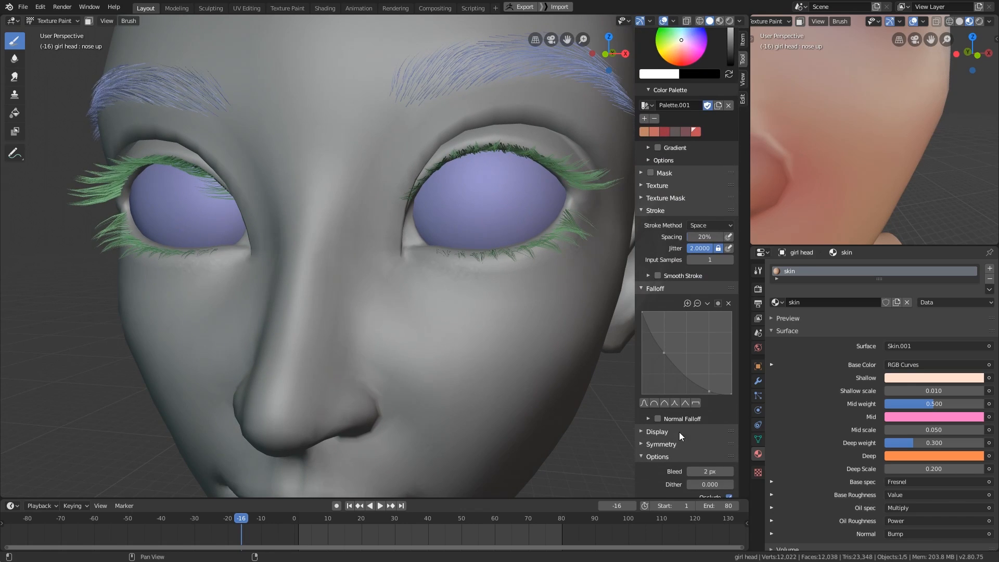
pyautogui.doubleClick(704, 237)
pyautogui.write('40')
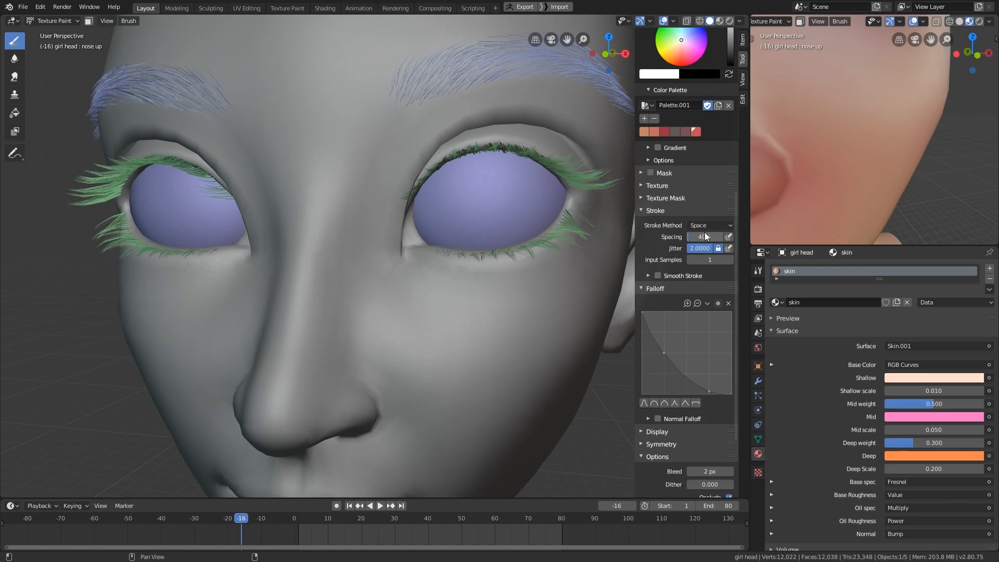
pyautogui.press('Return')
pyautogui.moveTo(408, 396); pyautogui.dragTo(455, 294)
pyautogui.hotkey('ctrl', 'z')
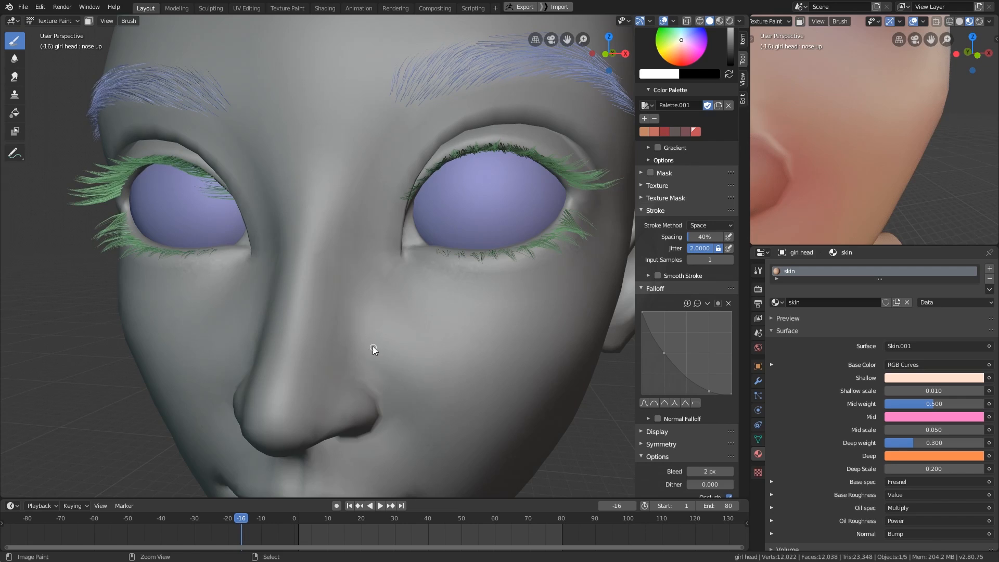
pyautogui.hotkey('ctrl', 'z')
# - Try a sparser patch of pores across both cheeks, check it in the second viewport and undo it
pyautogui.moveTo(461, 338); pyautogui.dragTo(460, 331, button='middle')
pyautogui.moveTo(391, 333)
pyautogui.mouseDown()
pyautogui.moveTo(443, 302)
pyautogui.moveTo(482, 339)
pyautogui.mouseUp()
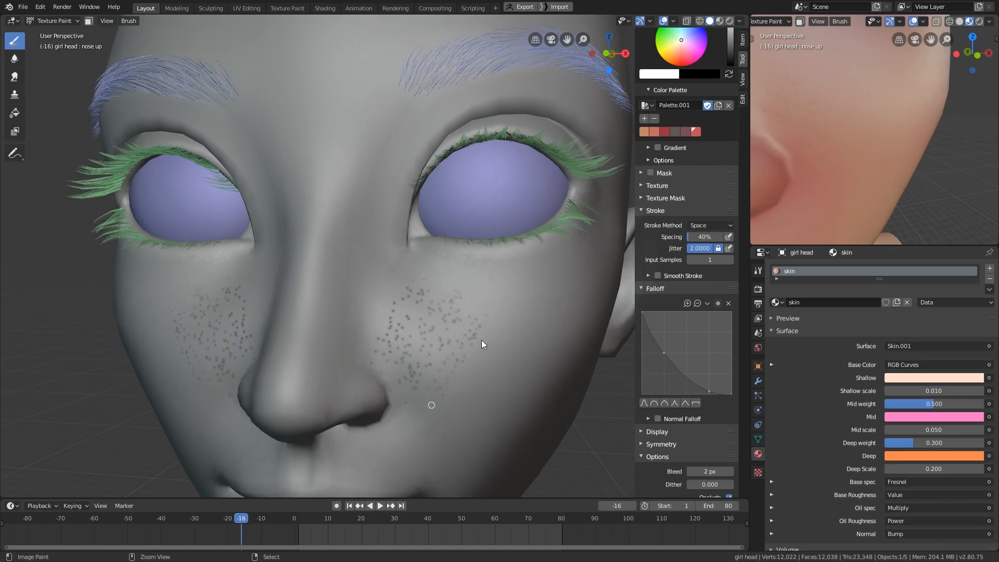
pyautogui.moveTo(855, 178)
pyautogui.mouseDown(button='middle')
pyautogui.moveTo(827, 191)
pyautogui.moveTo(855, 179)
pyautogui.mouseUp(button='middle')
pyautogui.hotkey('ctrl', 'z')
pyautogui.keyDown('shift'); pyautogui.moveTo(429, 323); pyautogui.dragTo(461, 335, button='middle'); pyautogui.keyUp('shift')
pyautogui.hotkey('ctrl', 'z')
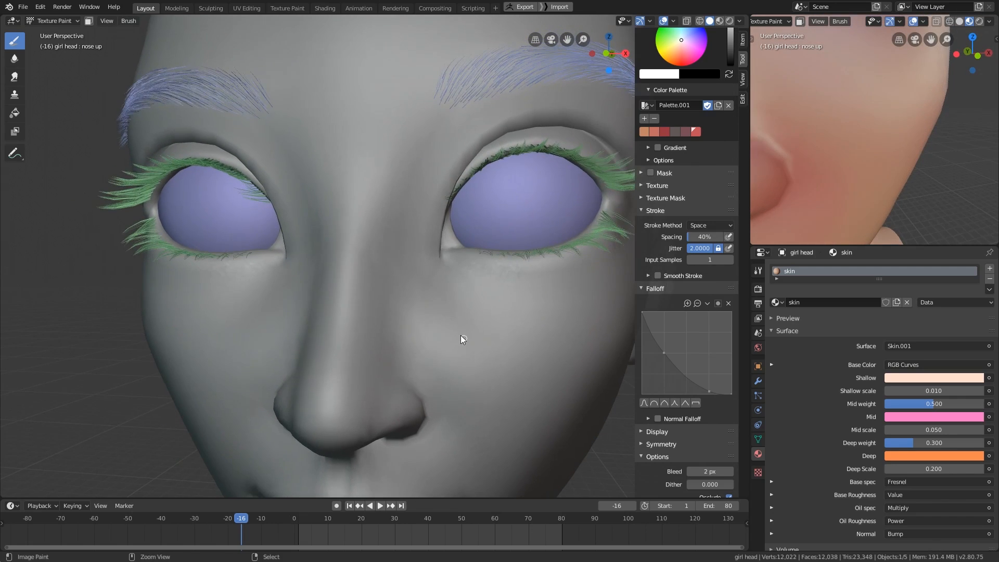
# - Paint mirrored pores across both cheeks, from below the eyes down beside the nose
pyautogui.moveTo(510, 402)
pyautogui.mouseDown(button='middle')
pyautogui.moveTo(542, 412)
pyautogui.moveTo(418, 279)
pyautogui.moveTo(460, 370)
pyautogui.moveTo(387, 302)
pyautogui.moveTo(379, 270)
pyautogui.mouseUp(button='middle')
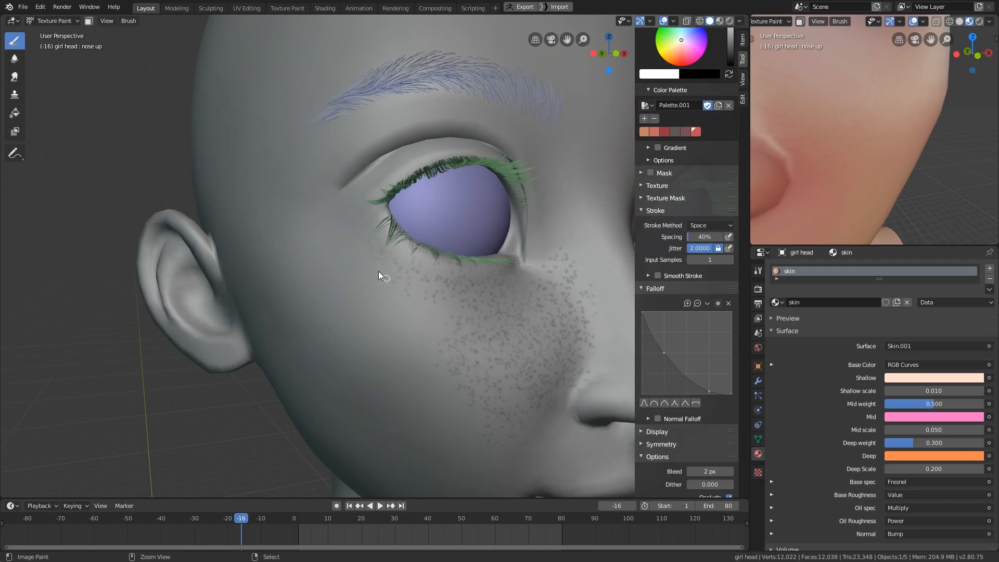
pyautogui.moveTo(470, 357); pyautogui.dragTo(435, 319, button='middle')
pyautogui.moveTo(476, 405)
pyautogui.mouseDown(button='middle')
pyautogui.moveTo(433, 377)
pyautogui.moveTo(505, 397)
pyautogui.moveTo(509, 325)
pyautogui.moveTo(489, 410)
pyautogui.mouseUp(button='middle')
# - Turn off X mirroring for the brush and paint pores on the nose
pyautogui.scroll(-5, 687, 338)
pyautogui.click(697, 344)
pyautogui.click(696, 358)
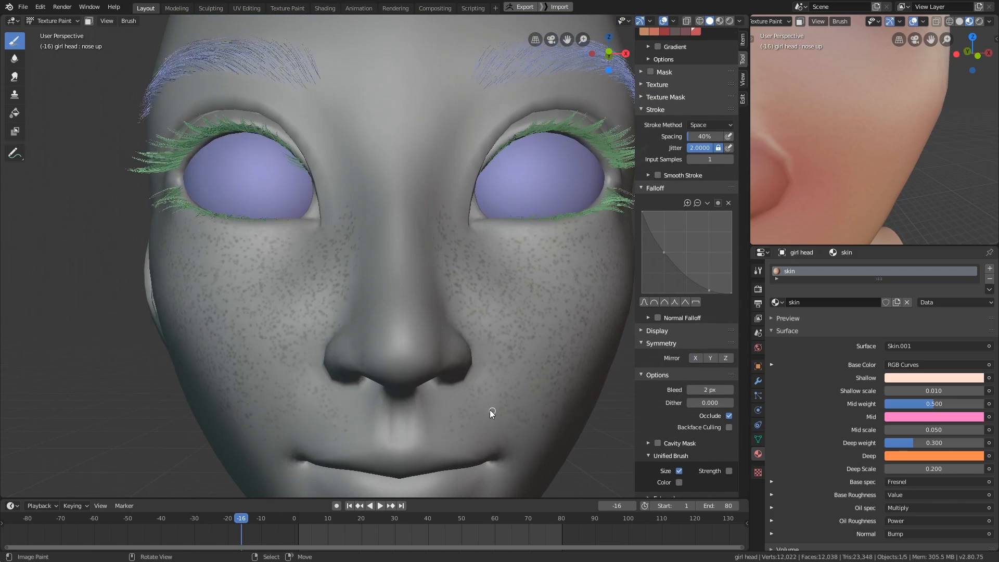
pyautogui.moveTo(399, 291); pyautogui.dragTo(367, 311, button='middle')
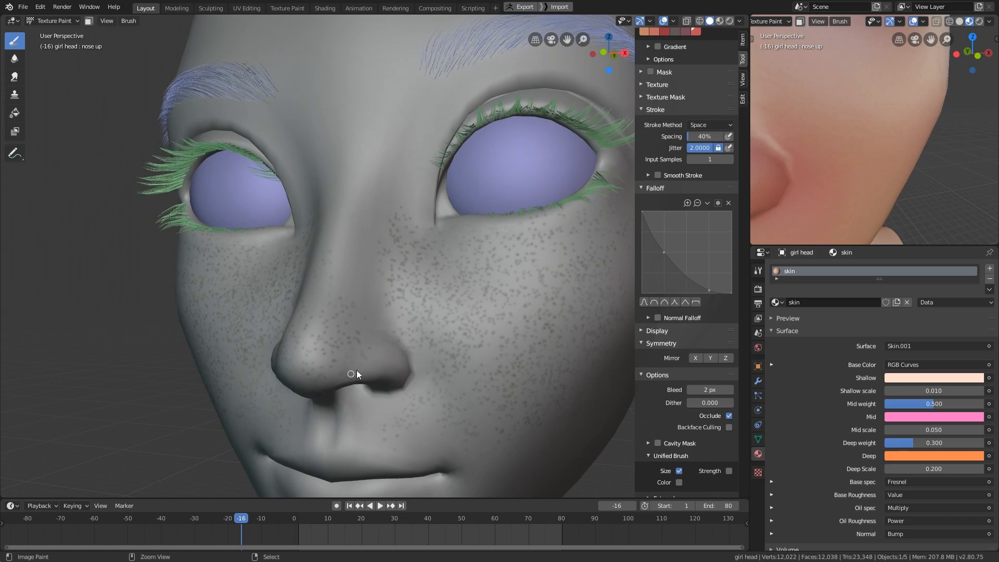
# - Turn X mirroring back on and cover the nose, cheeks, jaw, temples and forehead with pores
pyautogui.click(695, 357)
pyautogui.moveTo(362, 257); pyautogui.dragTo(400, 298, button='middle')
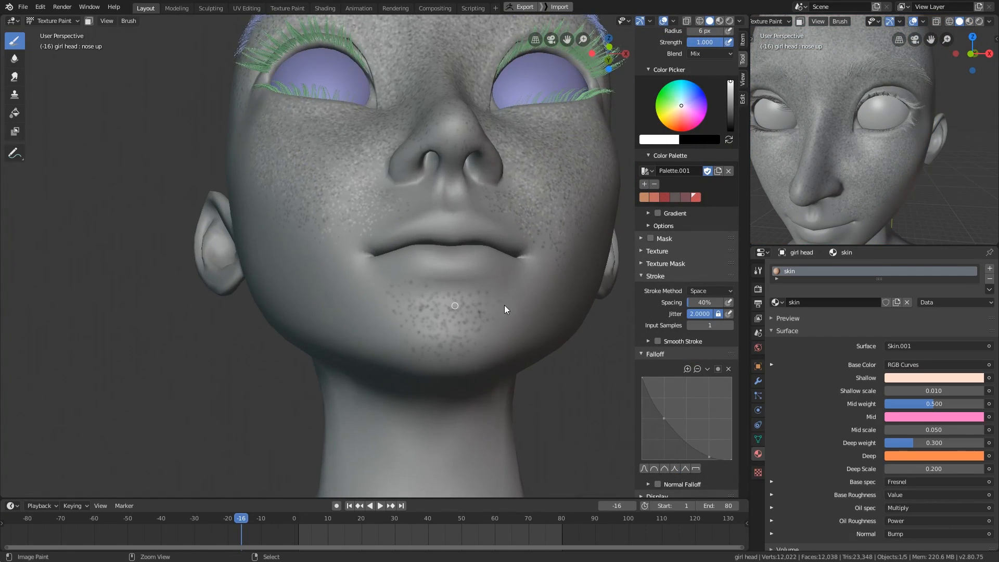
pyautogui.moveTo(505, 308); pyautogui.dragTo(489, 328, button='middle')
pyautogui.moveTo(442, 260)
pyautogui.keyDown('shift'); pyautogui.mouseDown(button='middle')
pyautogui.moveTo(393, 307)
pyautogui.moveTo(450, 314)
pyautogui.moveTo(444, 388)
pyautogui.mouseUp(button='middle'); pyautogui.keyUp('shift')
pyautogui.moveTo(444, 389)
pyautogui.keyDown('ctrl'); pyautogui.mouseDown()
pyautogui.moveTo(404, 380)
pyautogui.moveTo(400, 316)
pyautogui.moveTo(399, 350)
pyautogui.mouseUp(); pyautogui.keyUp('ctrl')
pyautogui.moveTo(484, 347); pyautogui.dragTo(378, 381, button='middle')
pyautogui.moveTo(399, 339)
pyautogui.keyDown('ctrl'); pyautogui.mouseDown()
pyautogui.moveTo(485, 295)
pyautogui.moveTo(502, 356)
pyautogui.mouseUp(); pyautogui.keyUp('ctrl')
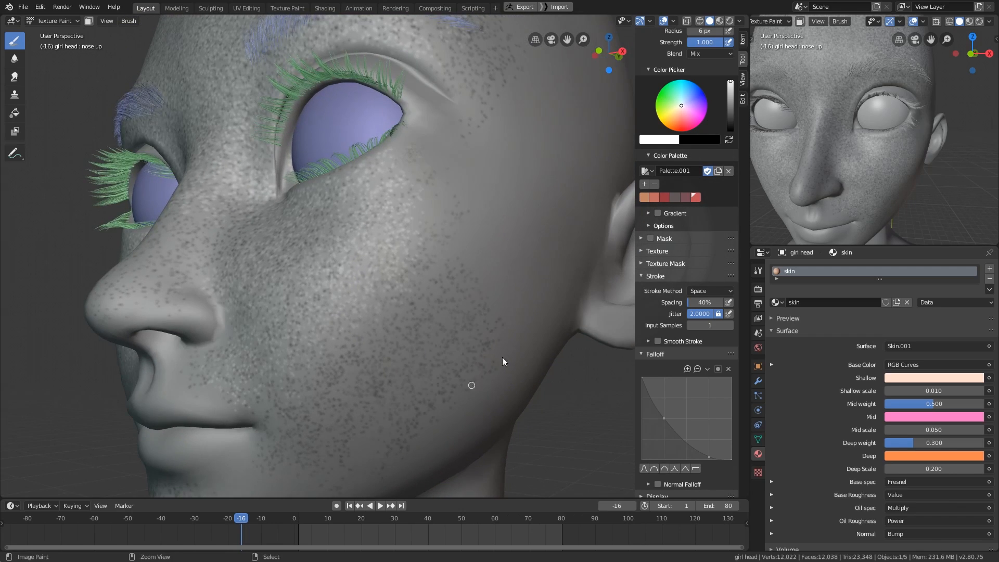
pyautogui.moveTo(501, 357); pyautogui.dragTo(386, 208, button='middle')
pyautogui.moveTo(464, 352)
pyautogui.mouseDown(button='middle')
pyautogui.moveTo(397, 393)
pyautogui.moveTo(509, 388)
pyautogui.moveTo(465, 431)
pyautogui.moveTo(506, 442)
pyautogui.moveTo(530, 391)
pyautogui.moveTo(532, 411)
pyautogui.moveTo(552, 398)
pyautogui.mouseUp(button='middle')
# - Switch to the creases brush and give it a new texture mask named creases
pyautogui.click(686, 87)
pyautogui.click(417, 146)
pyautogui.moveTo(458, 260); pyautogui.dragTo(439, 283, button='middle')
pyautogui.moveTo(686, 363)
pyautogui.mouseDown(button='middle')
pyautogui.moveTo(685, 489)
pyautogui.moveTo(683, 293)
pyautogui.mouseUp(button='middle')
pyautogui.click(684, 294)
pyautogui.scroll(-2, 692, 307)
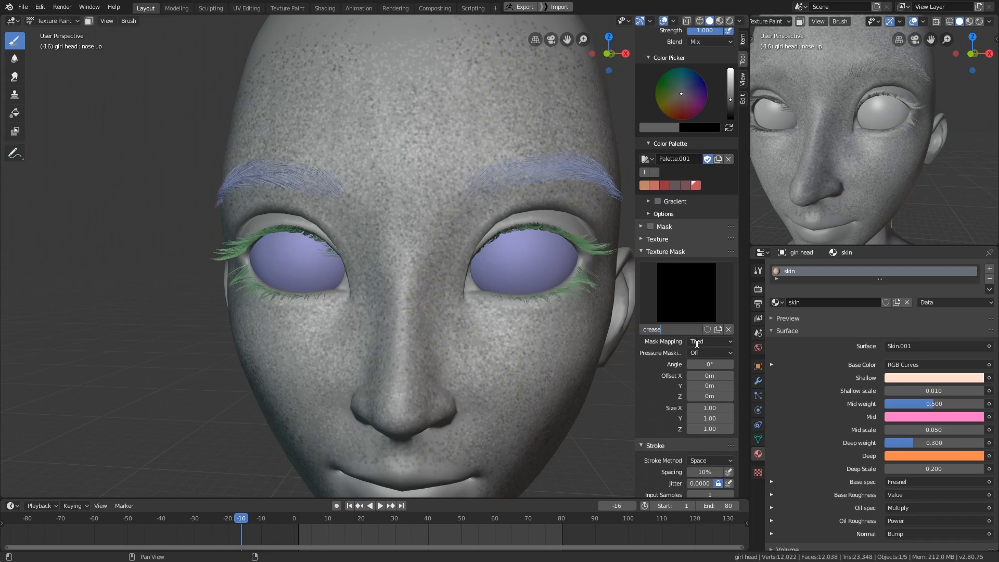
# - Set the mask mapping to Random, with Rake and Random enabled and a random angle of 5°
pyautogui.moveTo(713, 396); pyautogui.dragTo(714, 368, button='middle')
pyautogui.click(716, 315)
pyautogui.click(715, 349)
pyautogui.click(729, 349)
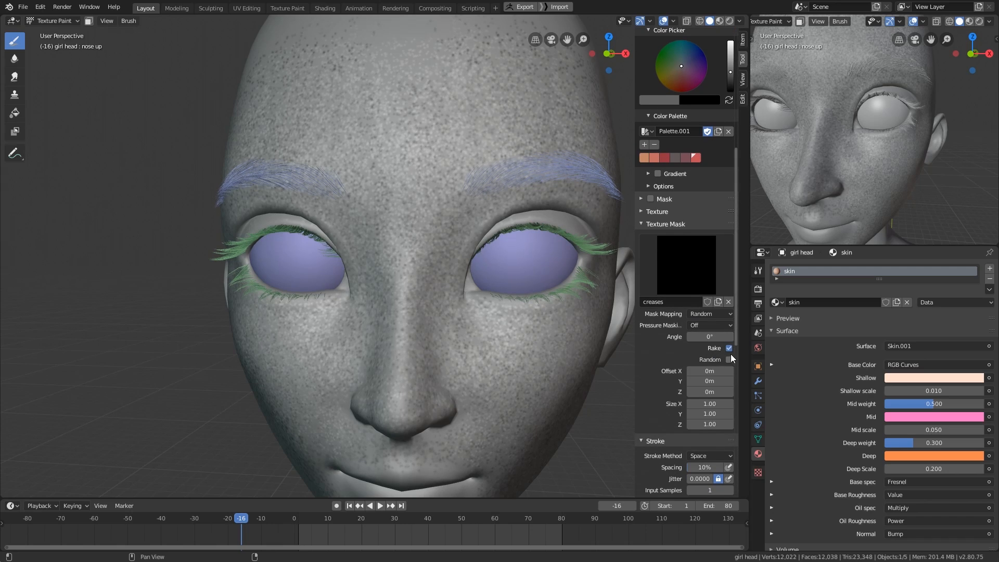
pyautogui.click(730, 359)
pyautogui.click(715, 371)
pyautogui.write('5')
pyautogui.press('Return')
# - Load the image skin cut.tif into the creases texture and set its color space to Non-Color
pyautogui.scroll(1, 687, 313)
pyautogui.click(758, 472)
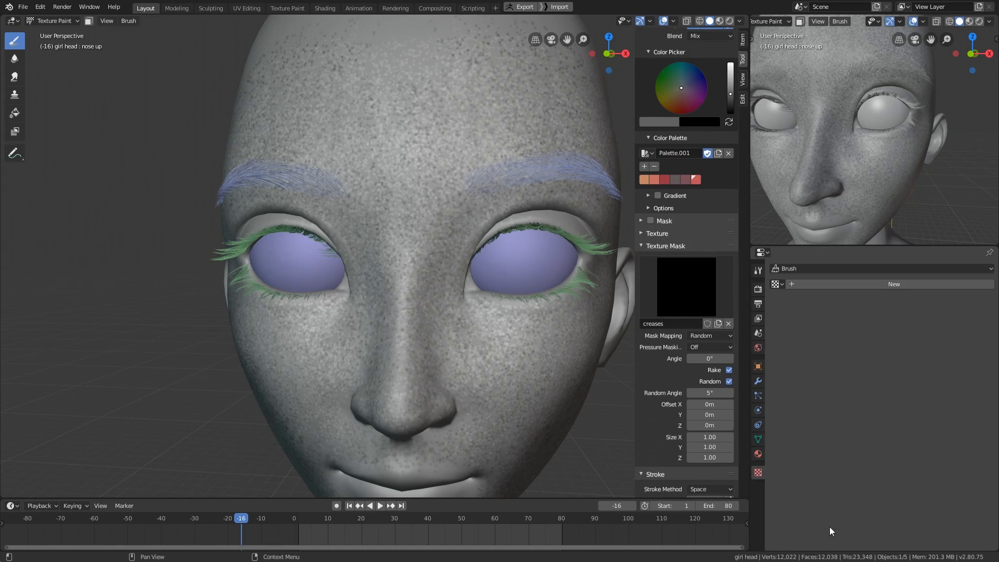
pyautogui.click(776, 284)
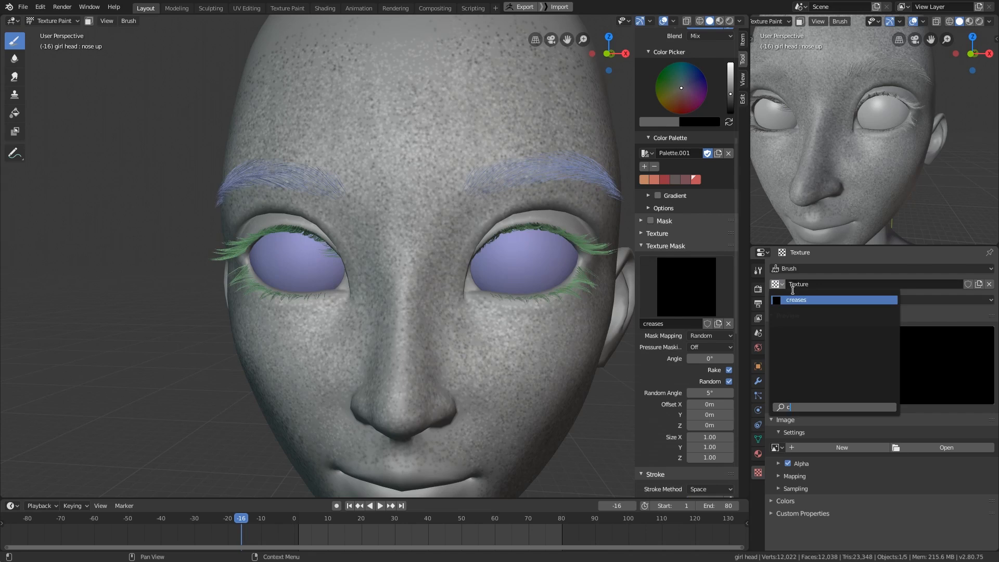
pyautogui.click(945, 448)
pyautogui.doubleClick(333, 114)
pyautogui.click(404, 99)
pyautogui.click(972, 34)
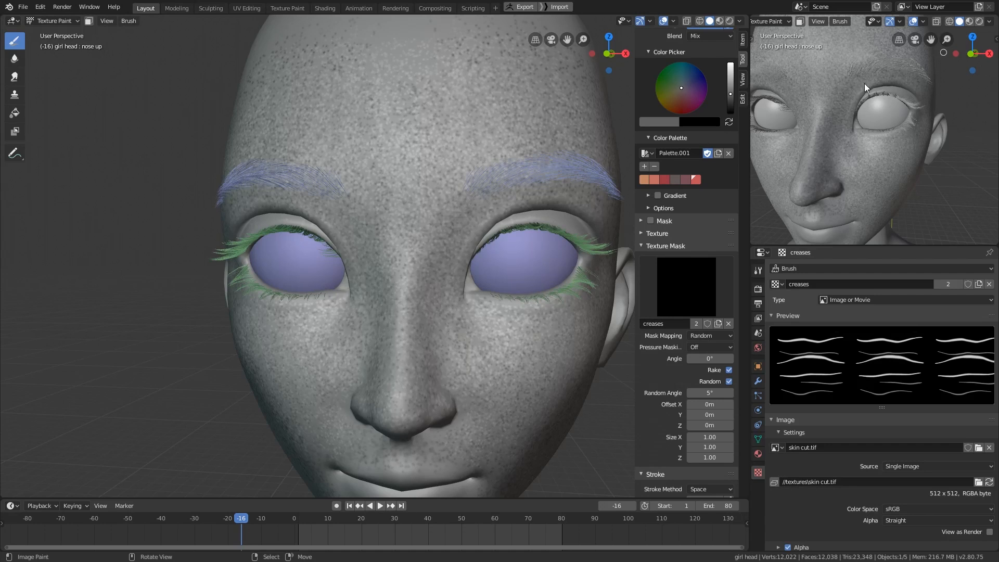
pyautogui.scroll(-2, 918, 418)
pyautogui.click(931, 456)
pyautogui.click(931, 503)
pyautogui.scroll(-3, 687, 395)
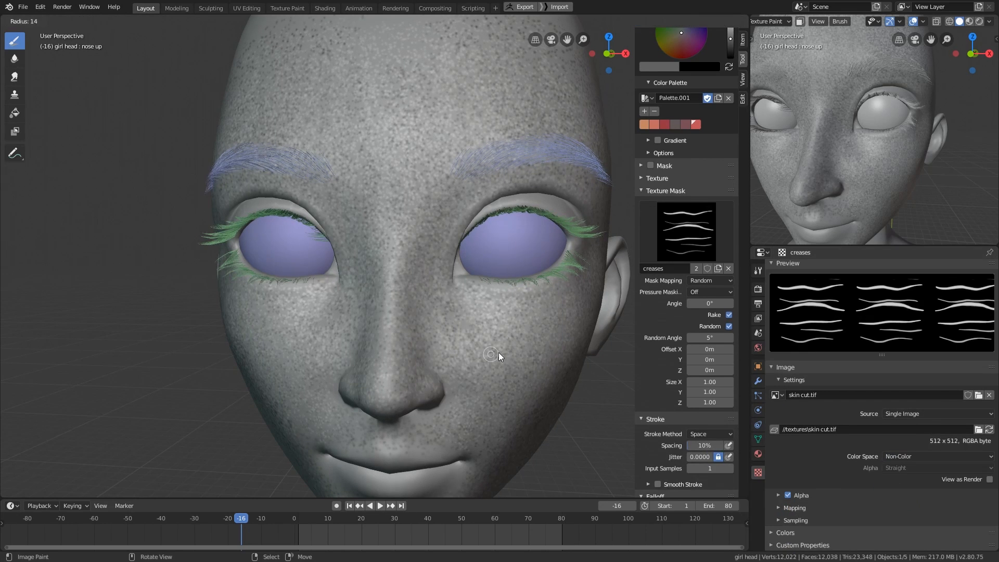
# - Enlarge the creases brush to a 50 px radius, testing strokes below the eye and undoing them
pyautogui.moveTo(489, 308); pyautogui.dragTo(553, 309)
pyautogui.keyDown('shift'); pyautogui.moveTo(554, 312); pyautogui.dragTo(510, 331, button='middle'); pyautogui.keyUp('shift')
pyautogui.hotkey('ctrl', 'z')
pyautogui.press('f')
pyautogui.click(522, 341)
pyautogui.moveTo(442, 317); pyautogui.dragTo(536, 320)
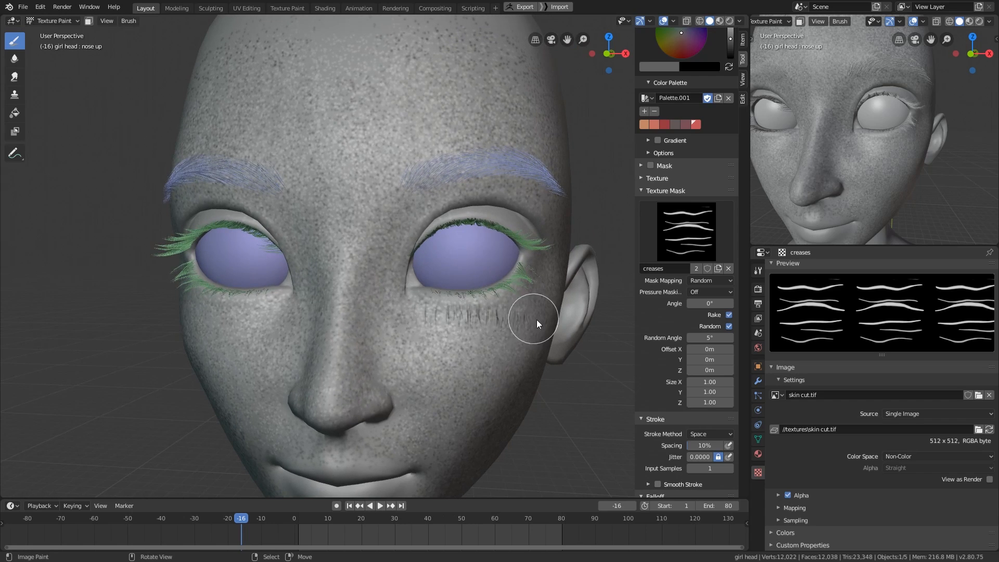
pyautogui.hotkey('ctrl', 'z')
# - Set the texture mask angle to 90°, test a crease stroke below the eye and undo it
pyautogui.moveTo(536, 322)
pyautogui.keyDown('shift'); pyautogui.mouseDown(button='middle')
pyautogui.moveTo(522, 334)
pyautogui.moveTo(498, 331)
pyautogui.mouseUp(button='middle'); pyautogui.keyUp('shift')
pyautogui.scroll(-9, 695, 301)
pyautogui.scroll(3, 700, 234)
pyautogui.click(712, 177)
pyautogui.write('90')
pyautogui.press('Return')
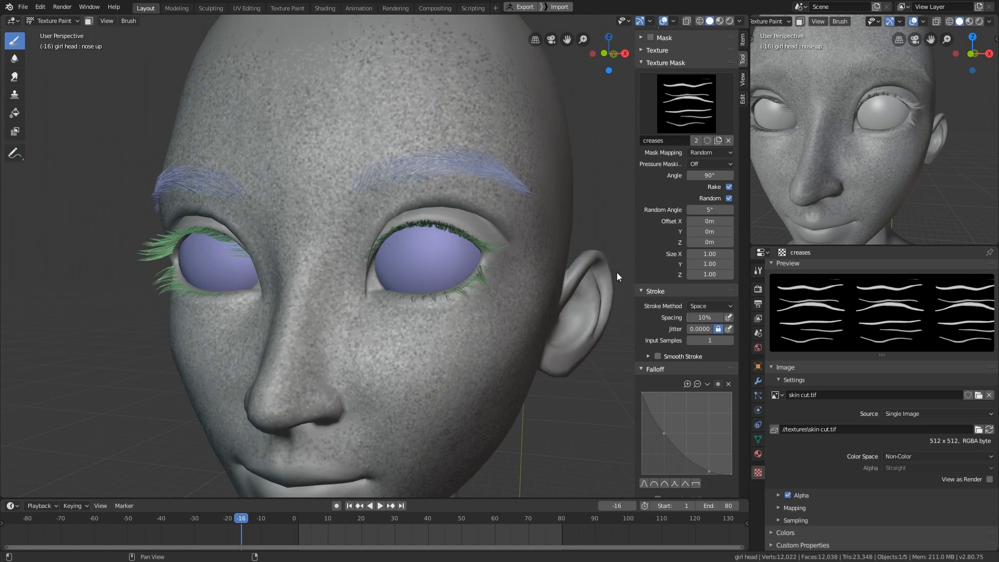
pyautogui.moveTo(384, 312); pyautogui.dragTo(479, 326)
pyautogui.moveTo(479, 326); pyautogui.dragTo(496, 338, button='middle')
pyautogui.hotkey('ctrl', 'z')
# - Turn on X mirroring for the creases brush and set its color to white
pyautogui.scroll(-10, 696, 296)
pyautogui.click(695, 338)
pyautogui.keyDown('shift'); pyautogui.moveTo(543, 377); pyautogui.dragTo(525, 444, button='middle'); pyautogui.keyUp('shift')
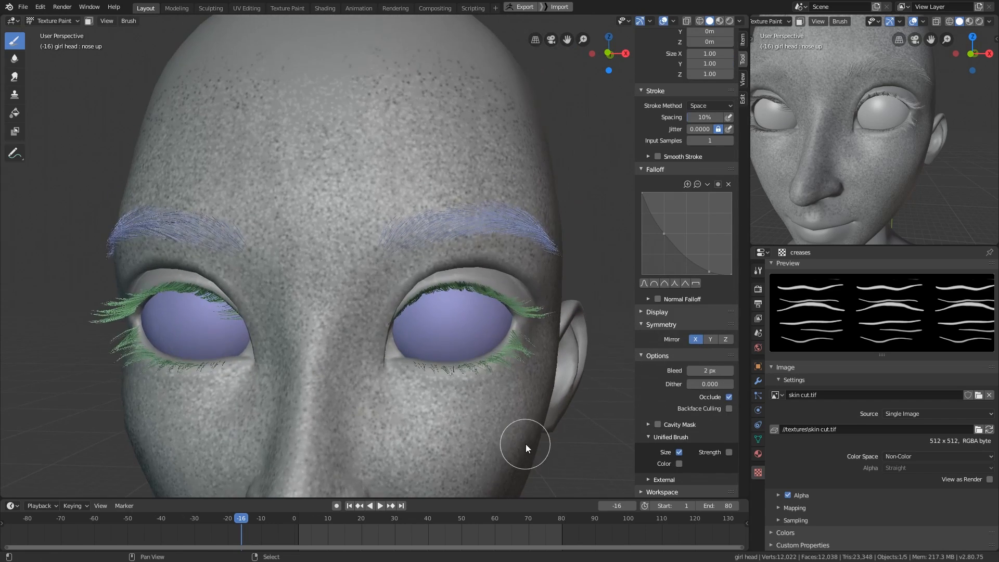
pyautogui.scroll(6, 672, 349)
pyautogui.moveTo(557, 359); pyautogui.dragTo(540, 371, button='middle')
pyautogui.press('z')
pyautogui.keyDown('ctrl'); pyautogui.moveTo(487, 408); pyautogui.dragTo(466, 369, button='middle'); pyautogui.keyUp('ctrl')
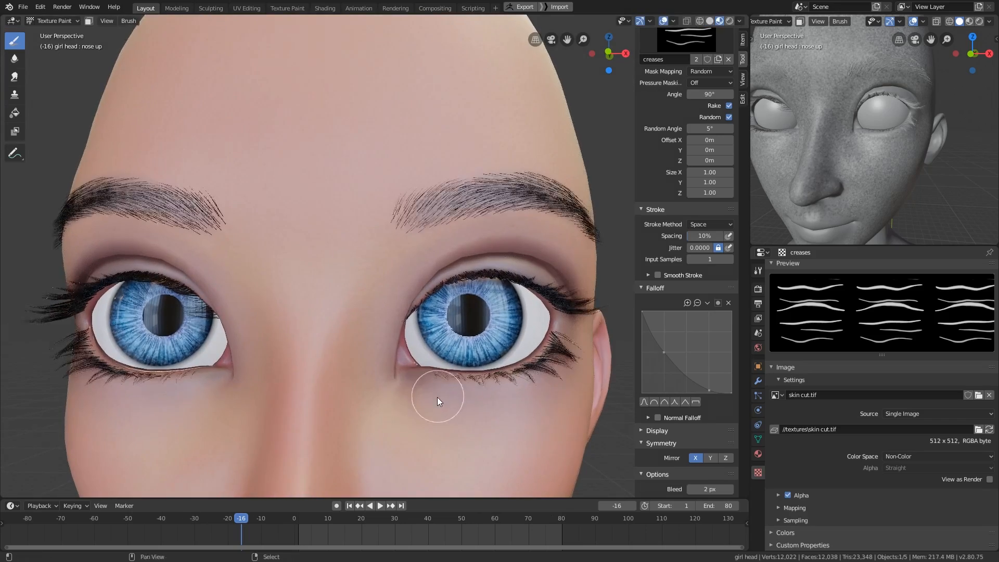
pyautogui.moveTo(438, 400); pyautogui.dragTo(447, 374, button='middle')
pyautogui.moveTo(679, 313); pyautogui.dragTo(688, 536, button='middle')
pyautogui.moveTo(679, 280); pyautogui.dragTo(683, 482, button='middle')
pyautogui.moveTo(731, 253); pyautogui.dragTo(730, 222)
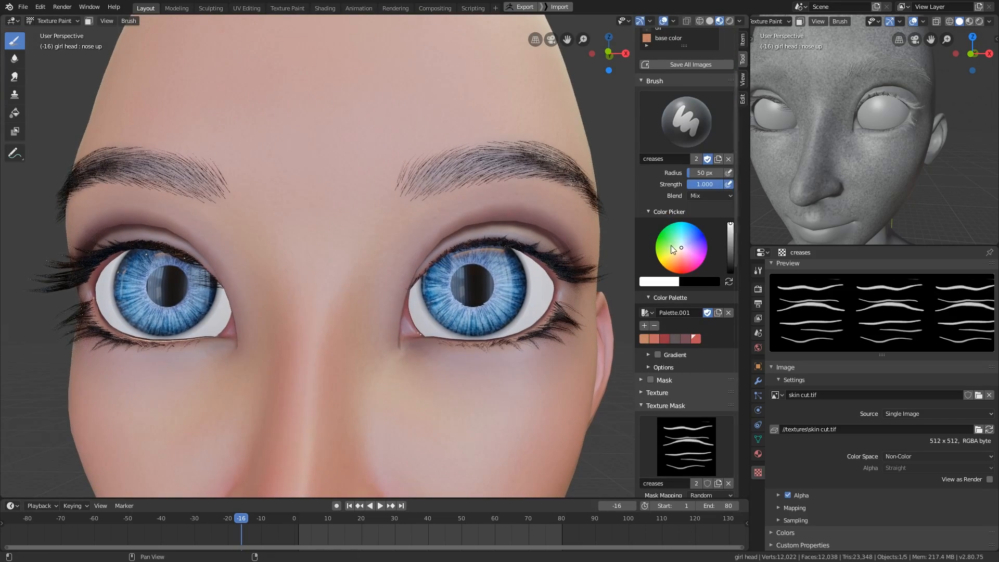
# - Set the stroke spacing to 5% and paint mirrored creases under both eyes
pyautogui.moveTo(494, 379)
pyautogui.mouseDown(button='middle')
pyautogui.moveTo(489, 394)
pyautogui.moveTo(529, 397)
pyautogui.moveTo(507, 404)
pyautogui.mouseUp(button='middle')
pyautogui.press('z')
pyautogui.scroll(-10, 712, 390)
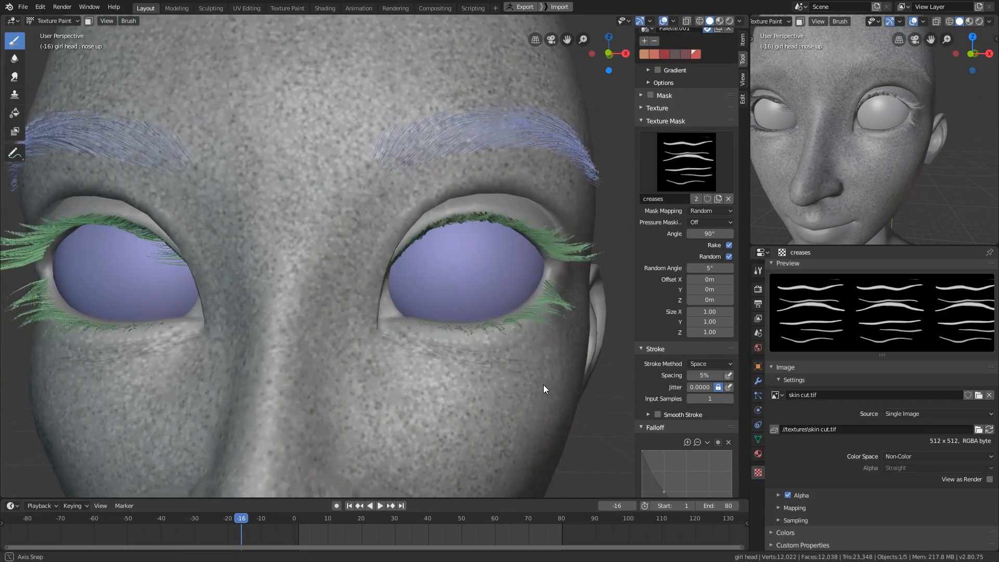
# - Build up the creases below the lower eyelids, comparing them in material preview and solid shading
pyautogui.press('z')
pyautogui.moveTo(422, 336); pyautogui.dragTo(439, 320, button='middle')
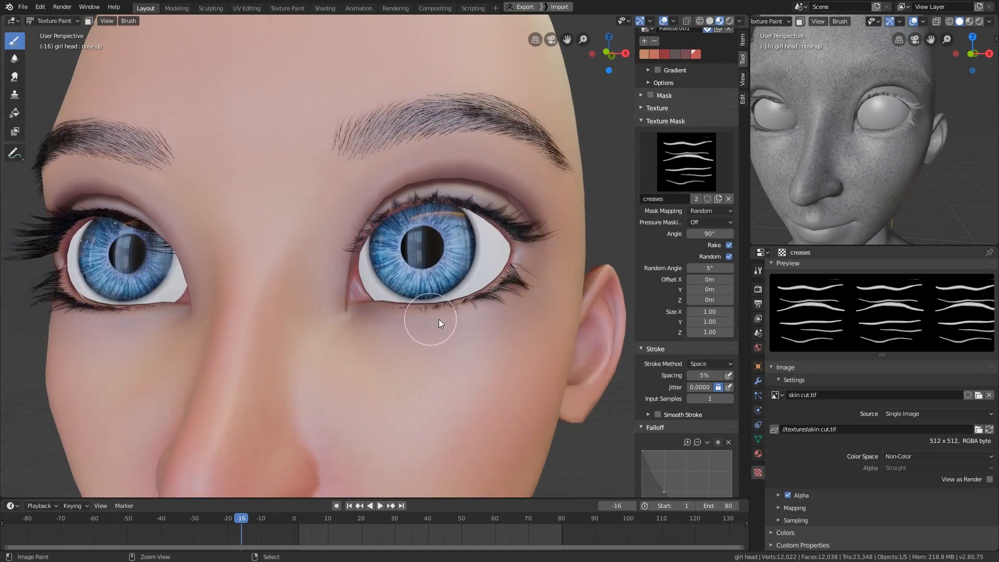
pyautogui.moveTo(466, 364)
pyautogui.mouseDown(button='middle')
pyautogui.moveTo(516, 374)
pyautogui.moveTo(511, 364)
pyautogui.moveTo(460, 366)
pyautogui.moveTo(488, 352)
pyautogui.mouseUp(button='middle')
pyautogui.press('z')
pyautogui.press('z')
pyautogui.click(501, 369)
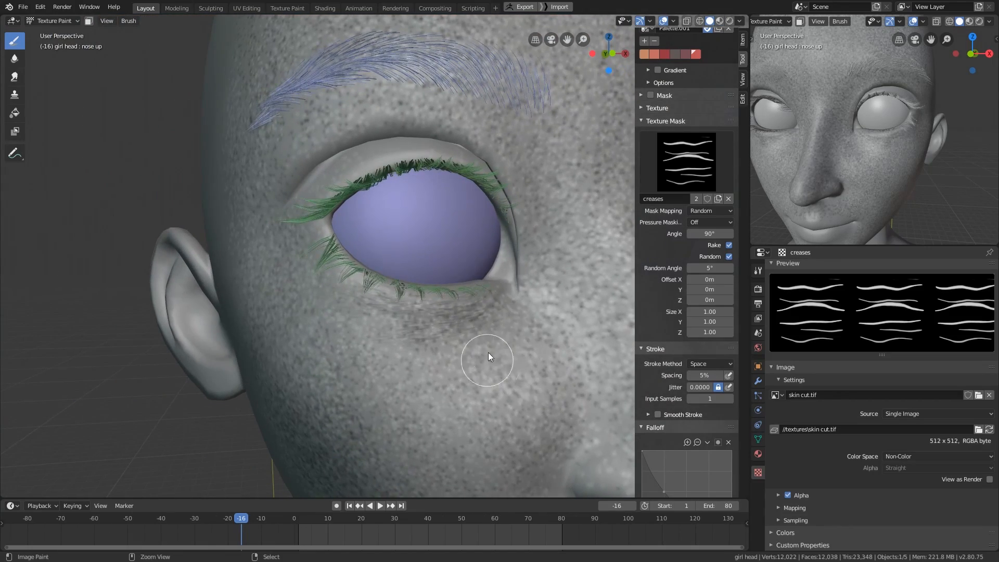
pyautogui.moveTo(351, 288); pyautogui.dragTo(534, 451, button='middle')
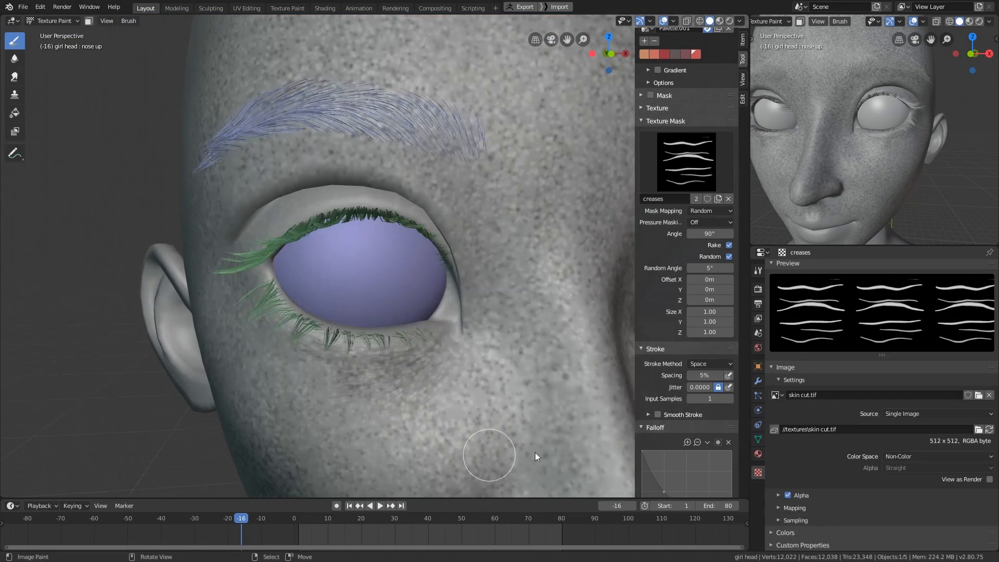
# - Close the eyes by setting the eye close shape key to 1.000
pyautogui.click(758, 439)
pyautogui.moveTo(822, 458); pyautogui.dragTo(853, 338, button='middle')
pyautogui.moveTo(922, 369); pyautogui.dragTo(982, 368)
# - Paint fine horizontal creases across the closed upper eyelids, from the inner to the outer corners
pyautogui.moveTo(546, 401); pyautogui.dragTo(448, 391, button='middle')
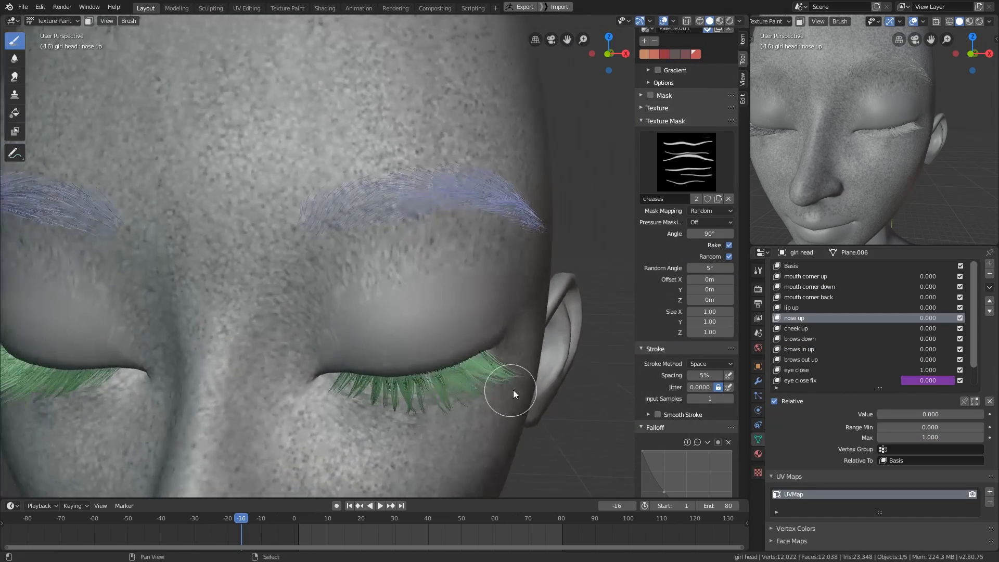
pyautogui.moveTo(513, 389); pyautogui.dragTo(506, 366, button='middle')
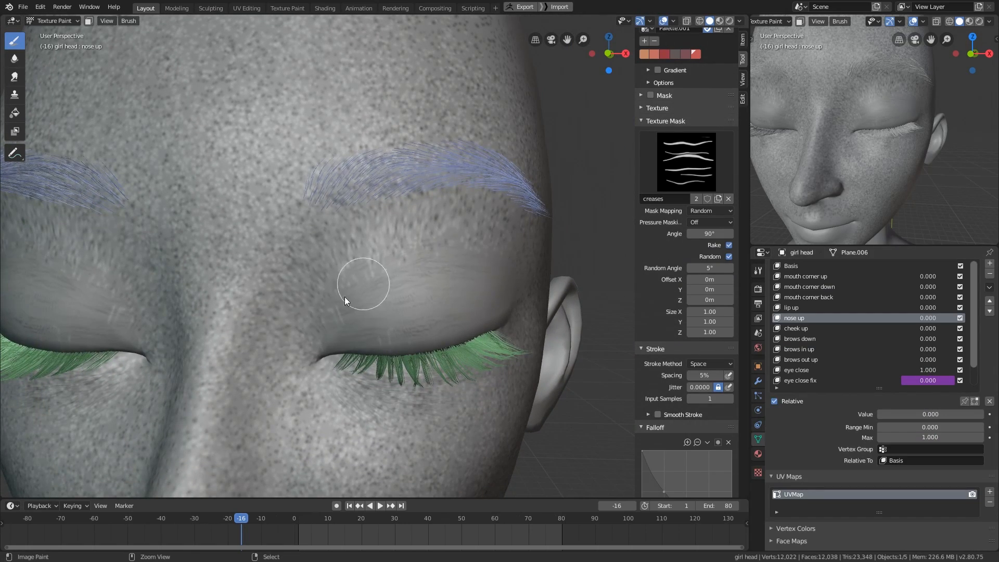
pyautogui.moveTo(364, 283); pyautogui.dragTo(404, 309, button='middle')
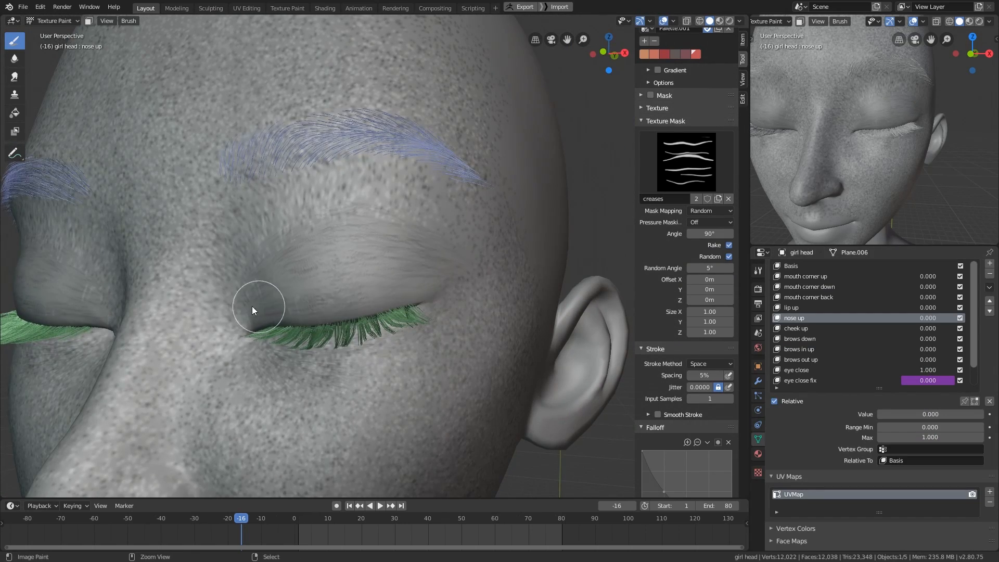
pyautogui.moveTo(254, 306); pyautogui.dragTo(447, 301, button='middle')
pyautogui.moveTo(321, 336); pyautogui.dragTo(414, 298, button='middle')
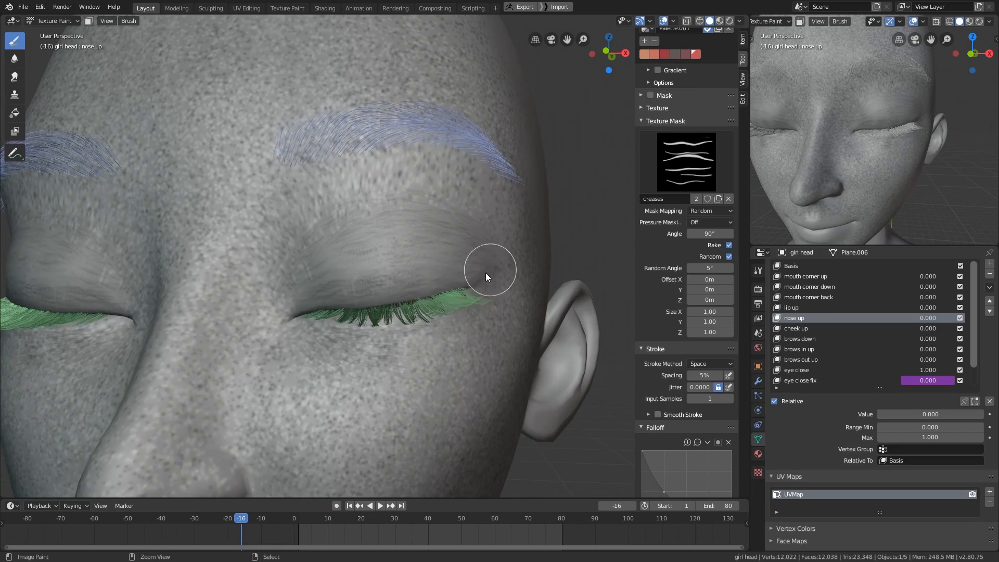
# - Return the eye close shape key to 0.000 and touch up the creases above the upper eyelids
pyautogui.moveTo(924, 370); pyautogui.dragTo(866, 370)
pyautogui.moveTo(454, 399)
pyautogui.mouseDown(button='middle')
pyautogui.moveTo(417, 361)
pyautogui.moveTo(363, 334)
pyautogui.moveTo(313, 361)
pyautogui.moveTo(382, 264)
pyautogui.mouseUp(button='middle')
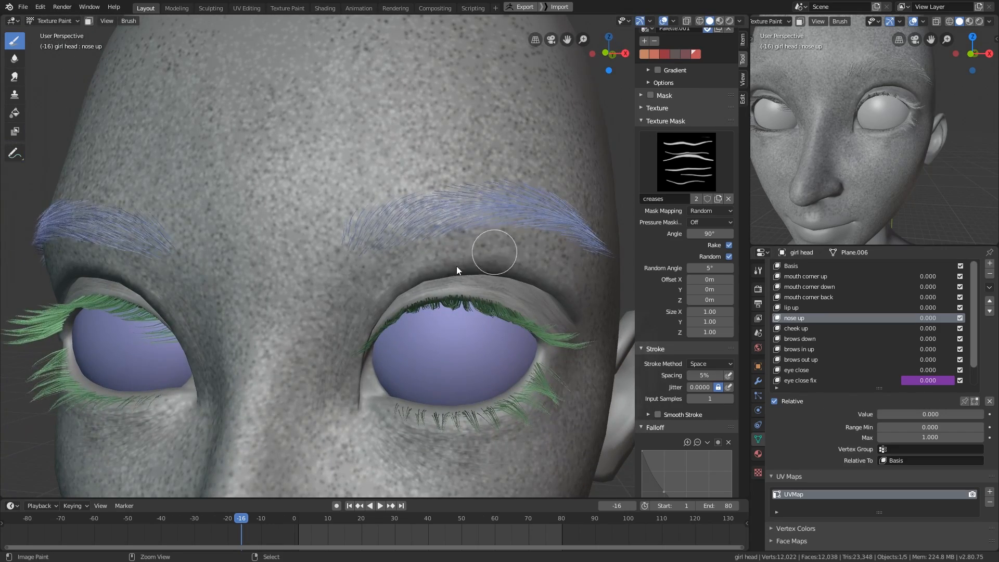
pyautogui.moveTo(580, 282); pyautogui.dragTo(514, 258, button='middle')
pyautogui.moveTo(567, 323); pyautogui.dragTo(470, 418, button='middle')
# - Turn off X mirroring for the creases brush and paint creases across the forehead
pyautogui.moveTo(698, 398); pyautogui.dragTo(703, 190, button='middle')
pyautogui.click(717, 304)
pyautogui.write('0')
pyautogui.press('Return')
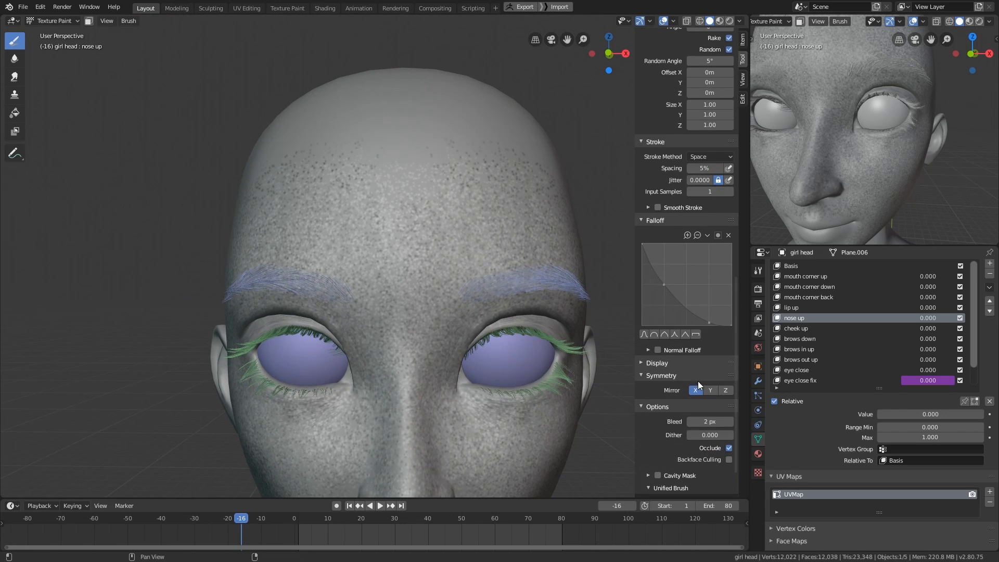
pyautogui.click(696, 389)
pyautogui.keyDown('shift'); pyautogui.moveTo(378, 381); pyautogui.dragTo(395, 402, button='middle'); pyautogui.keyUp('shift')
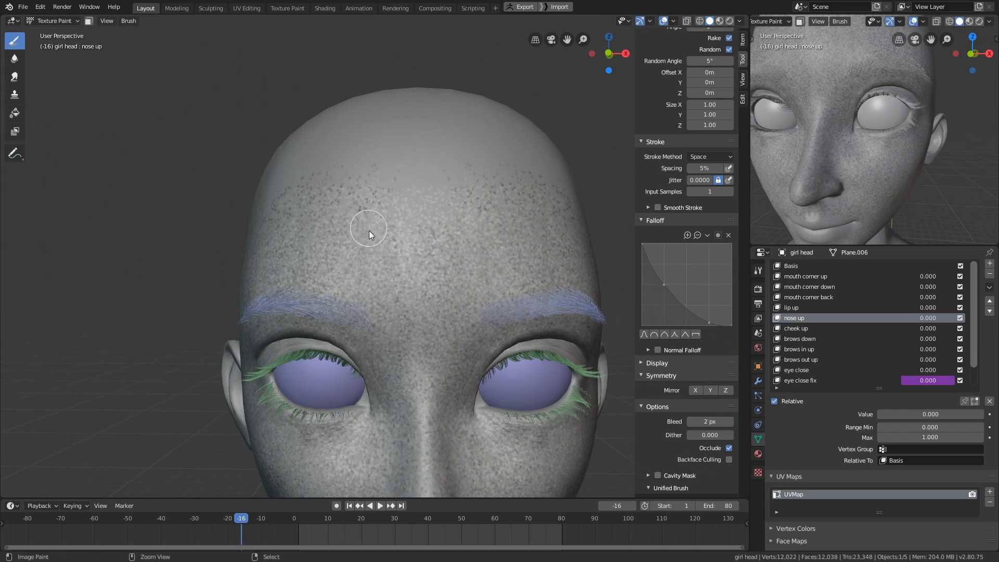
# - Paint creases between the brows, over the nose and across the cheeks
pyautogui.moveTo(410, 295); pyautogui.dragTo(386, 300, button='middle')
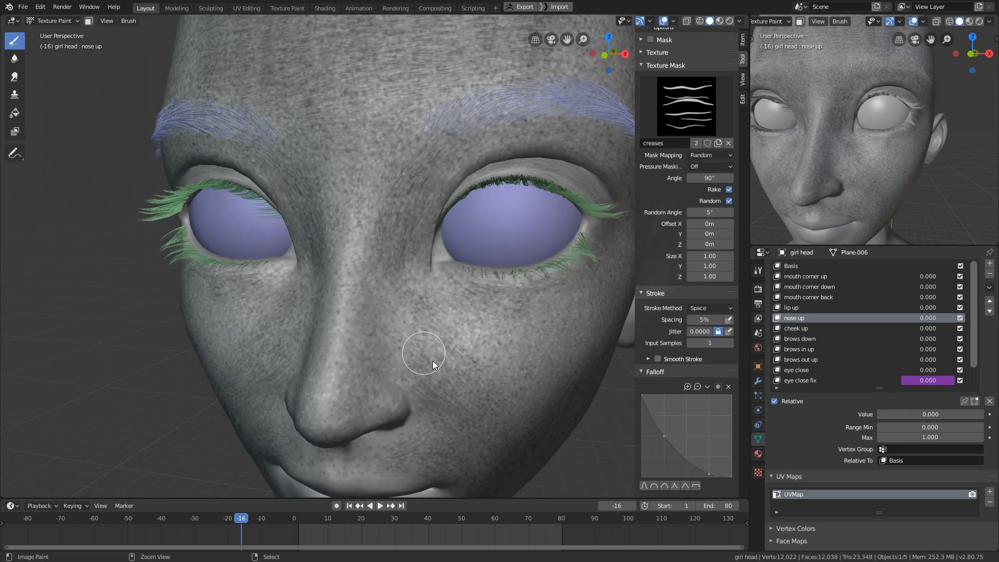
pyautogui.moveTo(379, 358); pyautogui.dragTo(478, 401, button='middle')
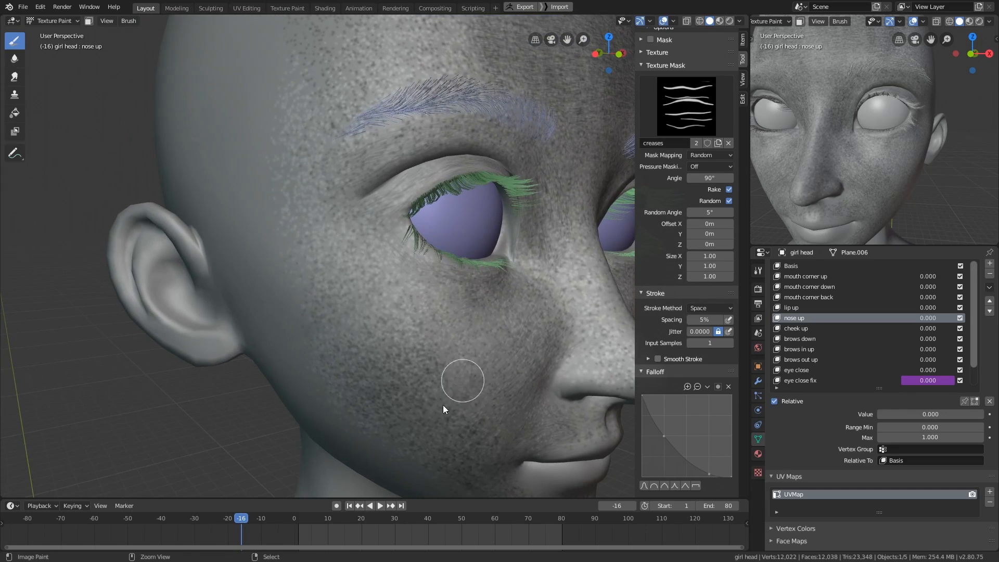
pyautogui.moveTo(472, 350)
pyautogui.mouseDown(button='middle')
pyautogui.moveTo(495, 318)
pyautogui.moveTo(492, 277)
pyautogui.moveTo(402, 346)
pyautogui.moveTo(370, 302)
pyautogui.moveTo(445, 305)
pyautogui.moveTo(504, 339)
pyautogui.moveTo(502, 292)
pyautogui.mouseUp(button='middle')
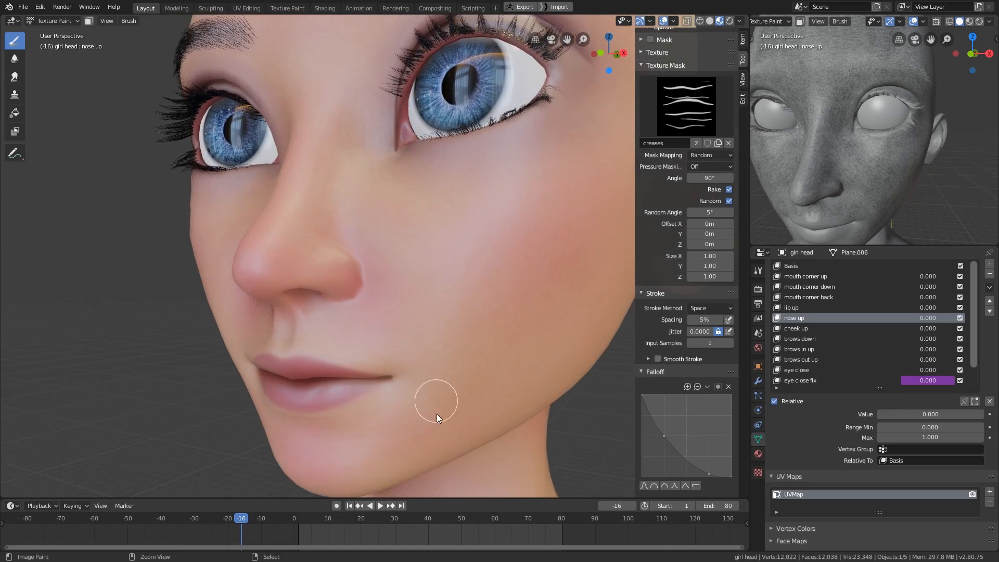
# - Check the skin creases on the cheeks and around the mouth in material preview, undoing the last stroke
pyautogui.moveTo(436, 413)
pyautogui.mouseDown(button='middle')
pyautogui.moveTo(479, 381)
pyautogui.moveTo(508, 406)
pyautogui.moveTo(534, 382)
pyautogui.moveTo(445, 384)
pyautogui.mouseUp(button='middle')
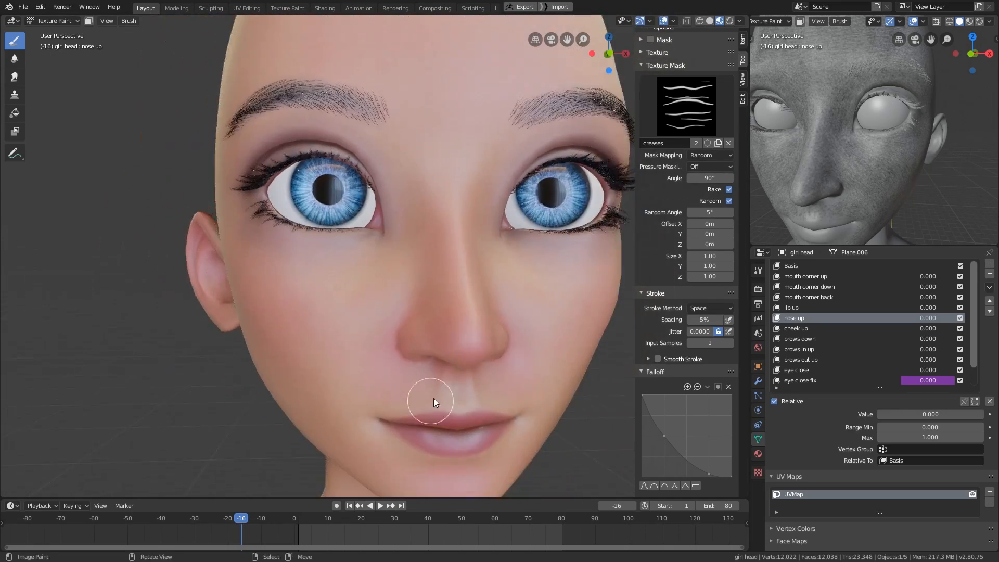
pyautogui.scroll(-2, 436, 402)
pyautogui.moveTo(436, 403); pyautogui.dragTo(421, 313, button='middle')
pyautogui.scroll(-10, 696, 349)
pyautogui.moveTo(402, 347); pyautogui.dragTo(441, 305)
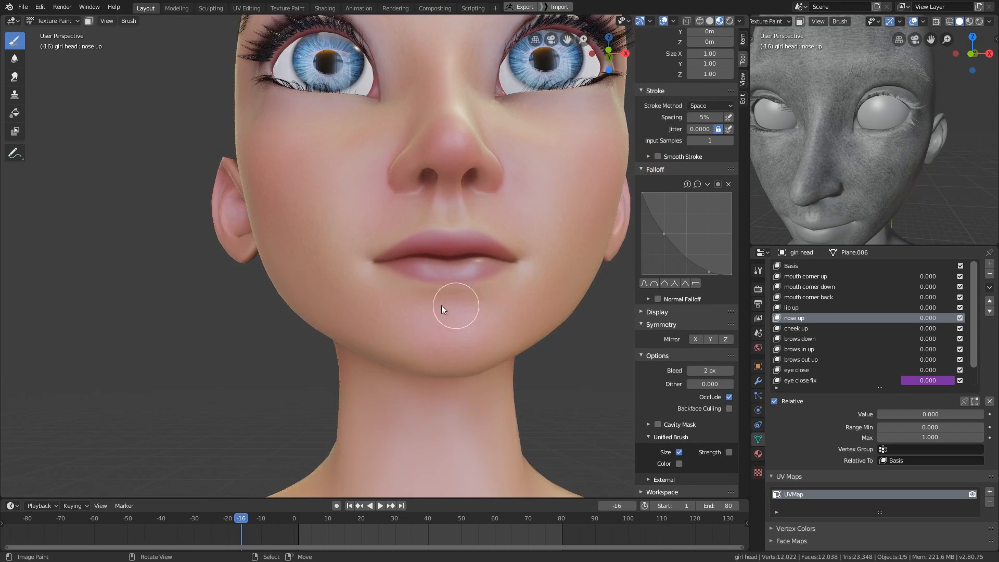
pyautogui.hotkey('ctrl', 'z')
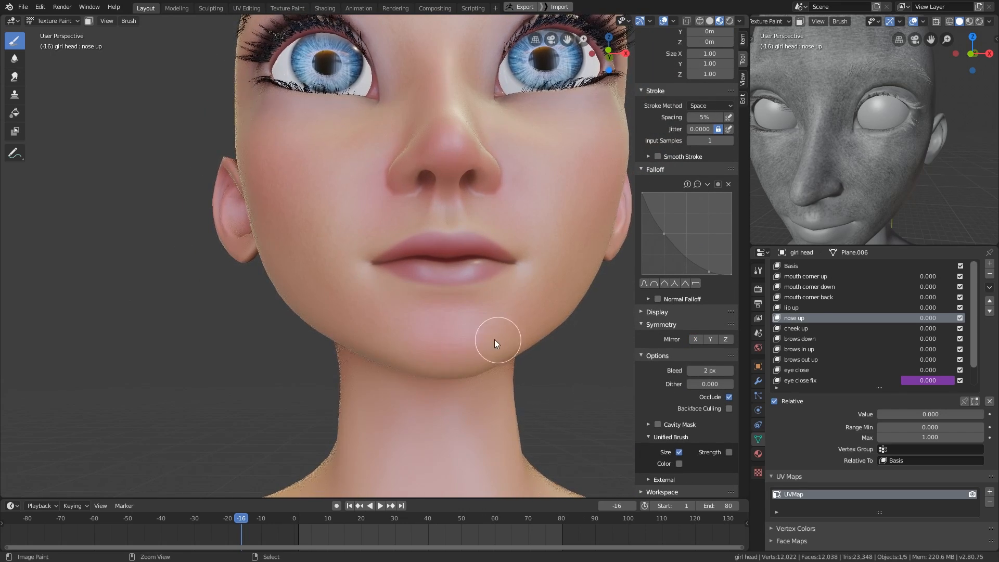
# - Go to frame 31 of the animation to open the mouth, and bring the lips into close view
pyautogui.click(397, 518)
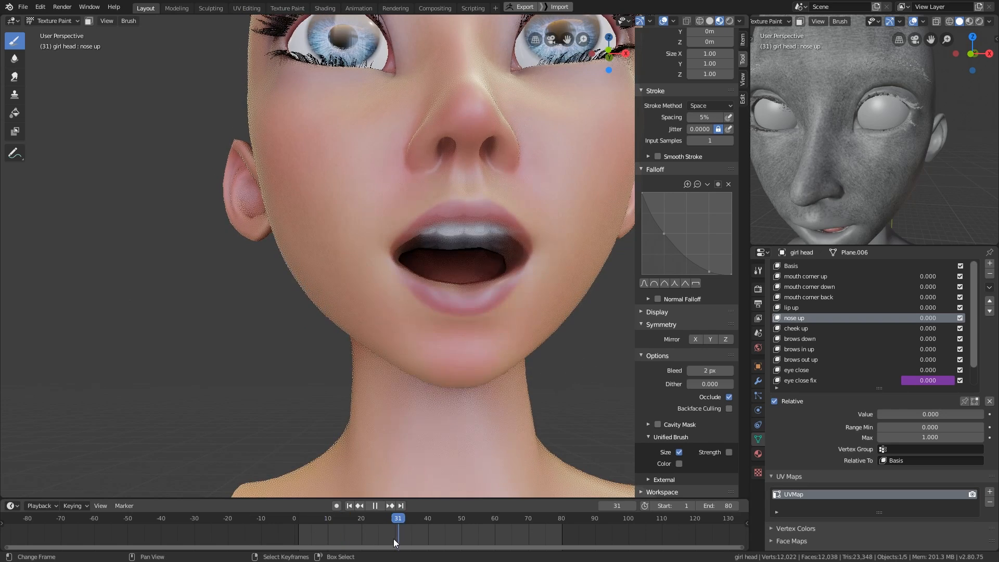
pyautogui.scroll(5, 477, 281)
pyautogui.scroll(-5, 478, 281)
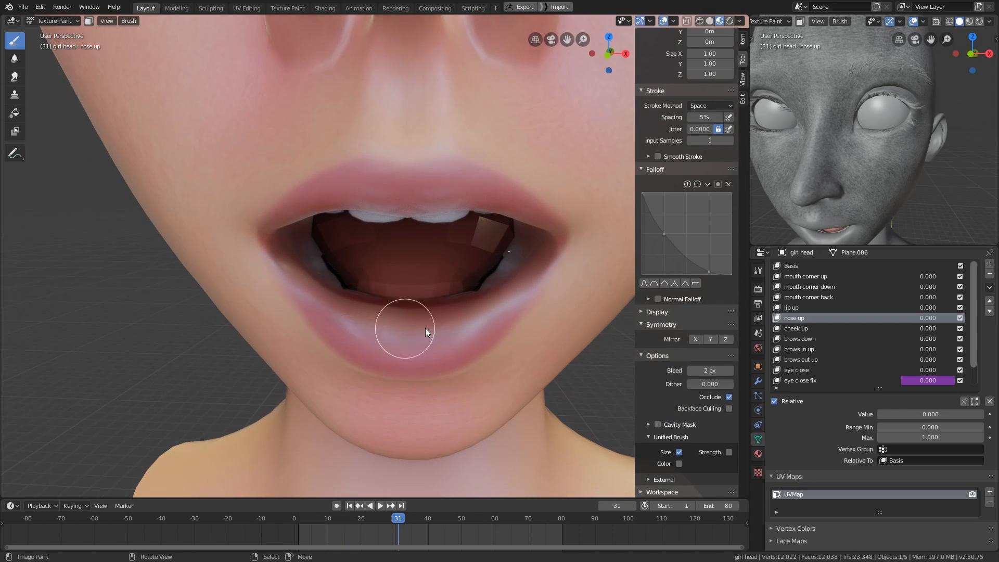
# - Set the creases mask's angle to 0° and resize the brush to fit the lower lip
pyautogui.scroll(10, 682, 378)
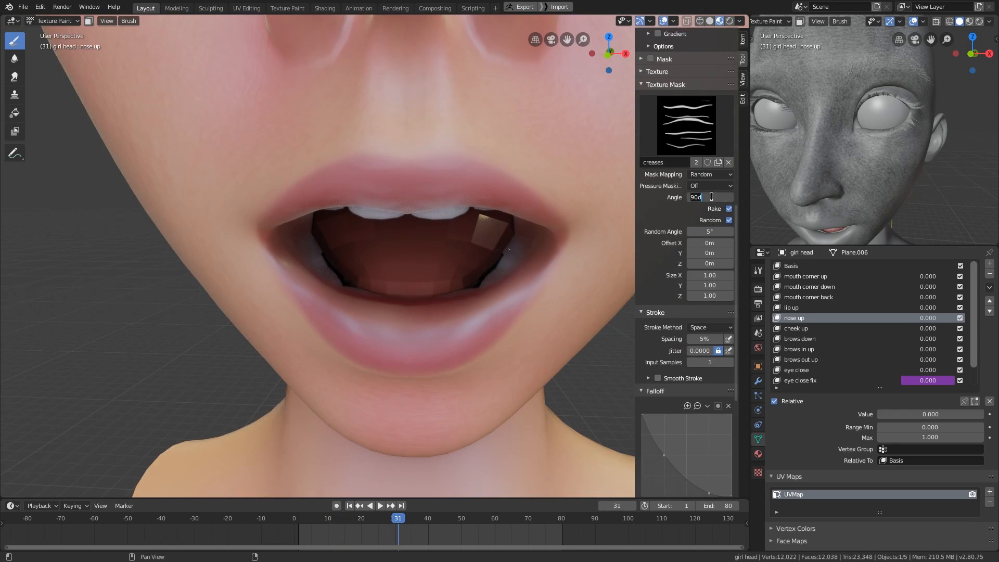
pyautogui.moveTo(457, 369); pyautogui.dragTo(458, 381, button='middle')
pyautogui.keyDown('shift'); pyautogui.moveTo(441, 318); pyautogui.dragTo(461, 326, button='middle'); pyautogui.keyUp('shift')
pyautogui.press('f')
pyautogui.click(461, 326)
pyautogui.press('f')
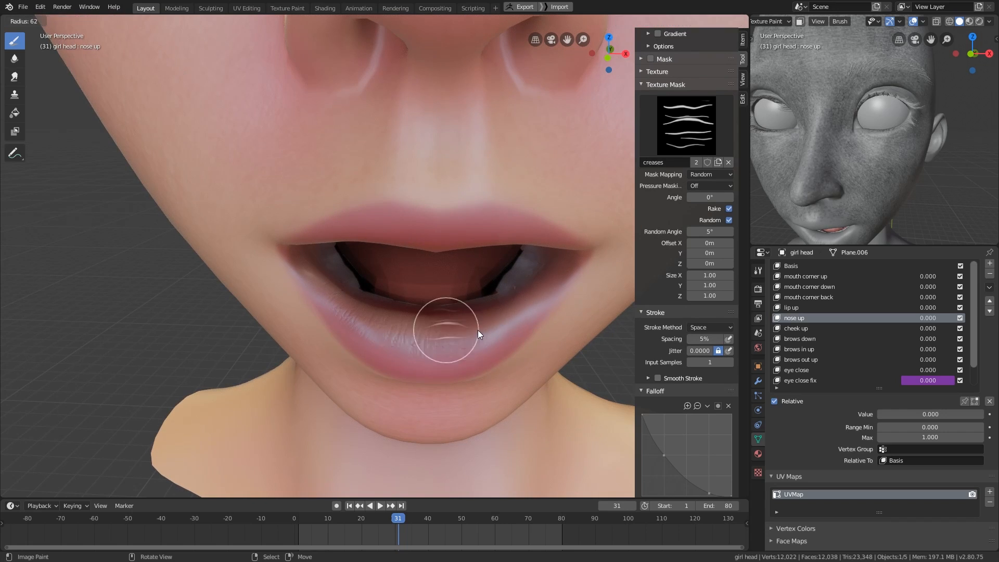
pyautogui.click(477, 329)
# - Try painting vertical creases along the lower lip in material preview
pyautogui.moveTo(317, 291); pyautogui.dragTo(536, 306)
pyautogui.moveTo(535, 306)
pyautogui.mouseDown(button='middle')
pyautogui.moveTo(519, 325)
pyautogui.moveTo(490, 328)
pyautogui.moveTo(484, 306)
pyautogui.moveTo(483, 314)
pyautogui.mouseUp(button='middle')
pyautogui.press('f')
pyautogui.click(489, 328)
pyautogui.moveTo(483, 314)
pyautogui.keyDown('ctrl'); pyautogui.mouseDown(button='middle')
pyautogui.moveTo(481, 355)
pyautogui.moveTo(504, 350)
pyautogui.mouseUp(button='middle'); pyautogui.keyUp('ctrl')
# - Switch the viewport to solid shading and undo the last two crease strokes on the lower lip
pyautogui.press('z')
pyautogui.click(527, 346)
pyautogui.hotkey('ctrl', 'z')
pyautogui.hotkey('ctrl', 'z')
# - Try crease strokes across the lower lip with a resized brush and undo them
pyautogui.press('f')
pyautogui.click(510, 350)
pyautogui.moveTo(323, 286)
pyautogui.mouseDown()
pyautogui.moveTo(468, 279)
pyautogui.moveTo(519, 234)
pyautogui.moveTo(398, 290)
pyautogui.moveTo(289, 244)
pyautogui.moveTo(484, 265)
pyautogui.moveTo(512, 243)
pyautogui.mouseUp()
pyautogui.hotkey('ctrl', 'z')
pyautogui.hotkey('ctrl', 'z')
pyautogui.hotkey('ctrl', 'z')
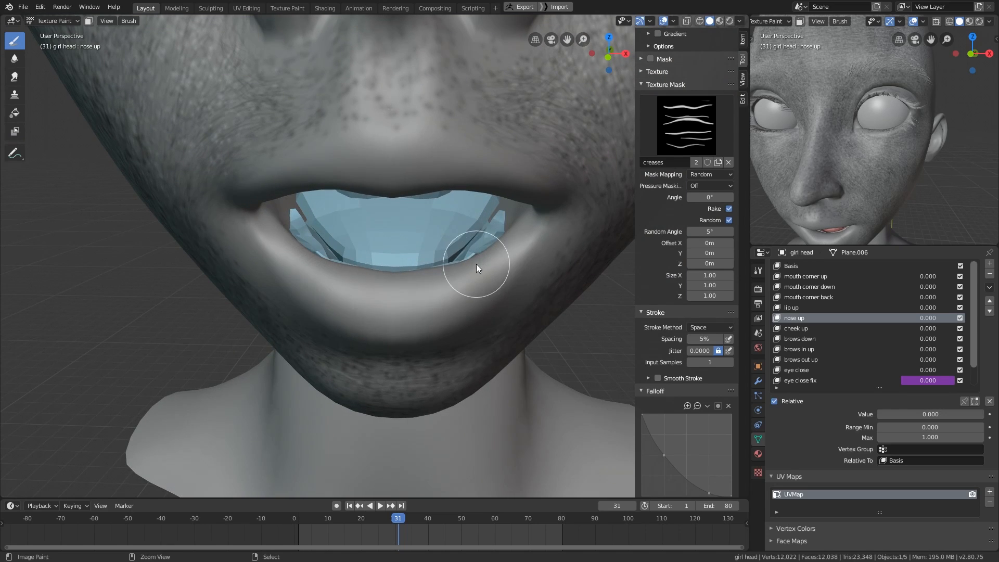
pyautogui.moveTo(289, 248)
pyautogui.mouseDown()
pyautogui.moveTo(357, 289)
pyautogui.moveTo(488, 262)
pyautogui.mouseUp()
pyautogui.hotkey('ctrl', 'z')
# - Paint vertical creases along the inner edge and middle of the lower lip
pyautogui.moveTo(306, 254); pyautogui.dragTo(501, 246)
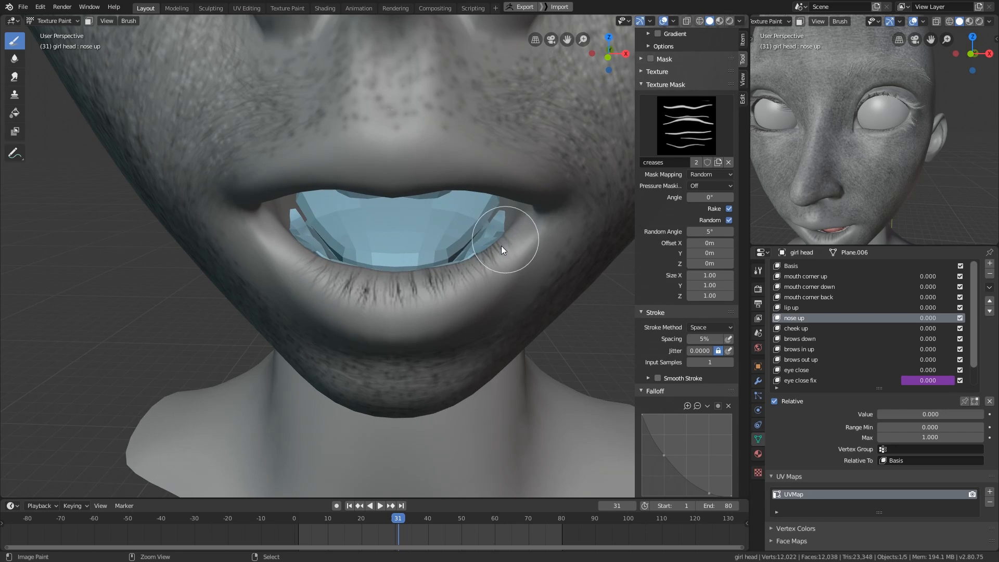
pyautogui.moveTo(492, 270); pyautogui.dragTo(496, 254, button='middle')
pyautogui.press('f')
pyautogui.click(492, 255)
pyautogui.press('f')
pyautogui.moveTo(387, 236)
pyautogui.mouseDown()
pyautogui.moveTo(479, 220)
pyautogui.moveTo(510, 202)
pyautogui.mouseUp()
pyautogui.click(492, 216)
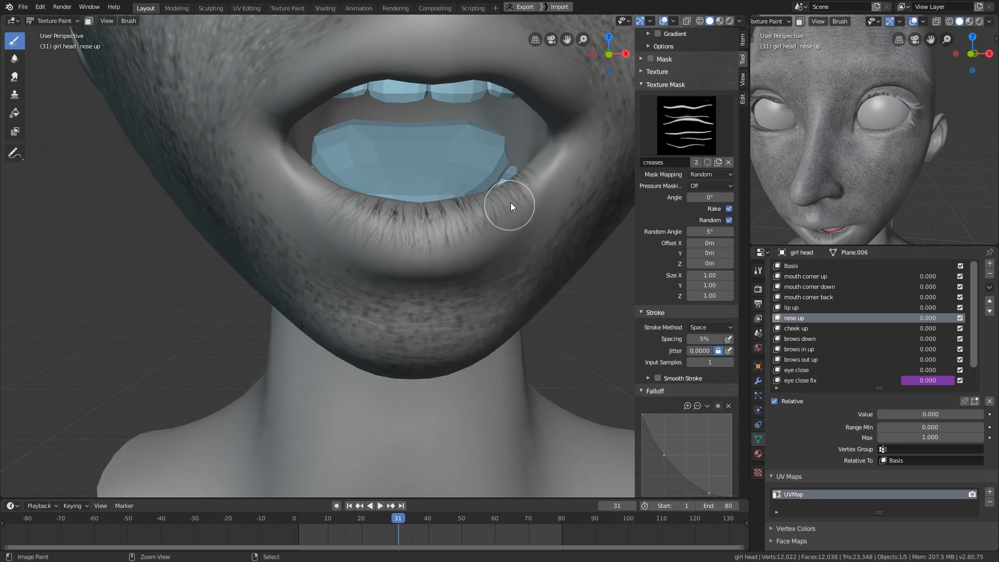
# - Extend the vertical creases over the sides of the lower lip, adjusting the brush size for each area
pyautogui.press('f')
pyautogui.click(333, 200)
pyautogui.moveTo(511, 202)
pyautogui.mouseDown(button='middle')
pyautogui.moveTo(506, 177)
pyautogui.moveTo(341, 139)
pyautogui.mouseUp(button='middle')
pyautogui.scroll(1, 480, 164)
pyautogui.keyDown('shift'); pyautogui.moveTo(480, 163); pyautogui.dragTo(479, 203, button='middle'); pyautogui.keyUp('shift')
pyautogui.press('f')
pyautogui.click(455, 191)
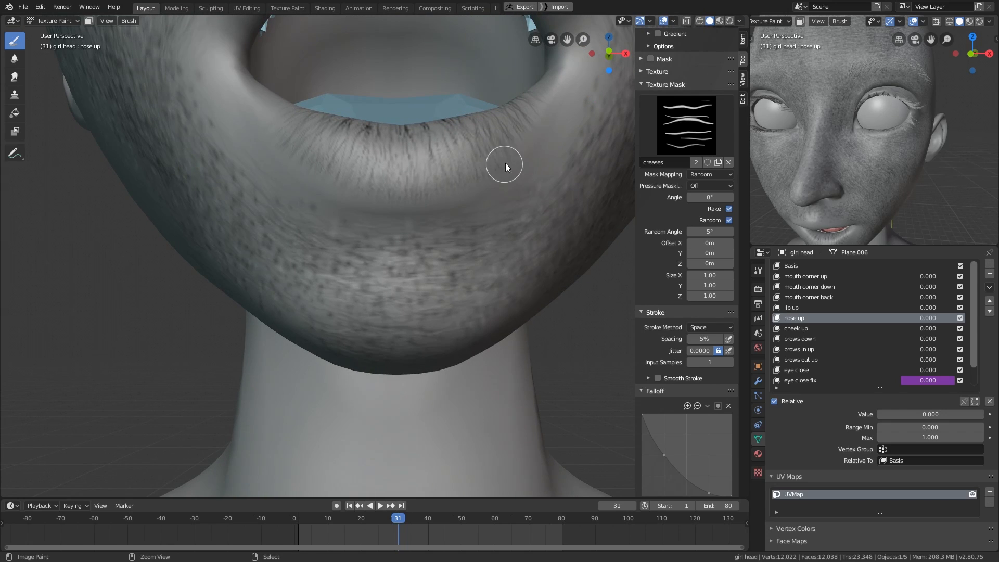
pyautogui.moveTo(346, 182); pyautogui.dragTo(345, 189, button='middle')
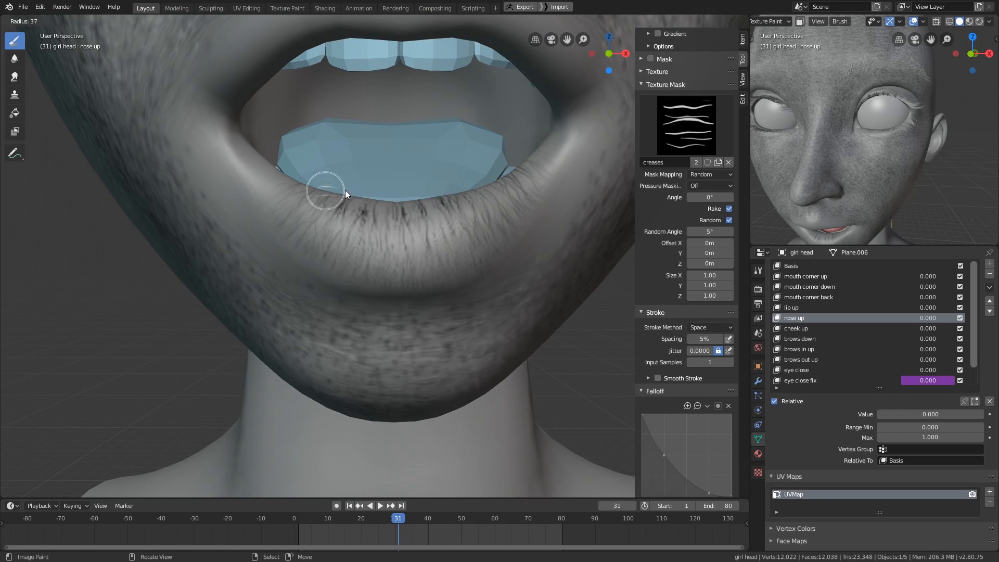
pyautogui.press('f')
pyautogui.moveTo(364, 275); pyautogui.dragTo(322, 292, button='middle')
pyautogui.click(326, 262)
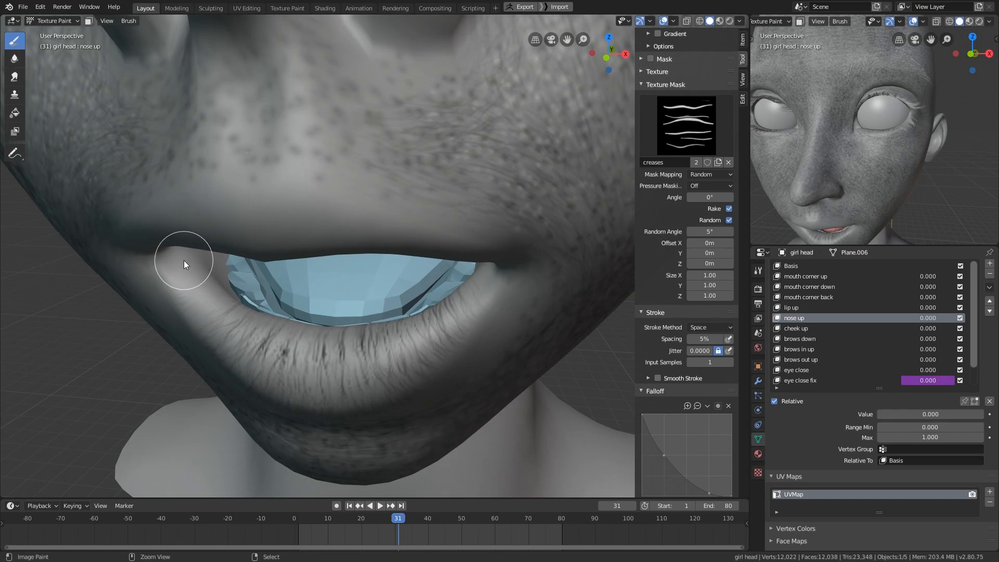
# - Fill in vertical creases at both corners and across the full part of the lower lip
pyautogui.moveTo(183, 260)
pyautogui.mouseDown()
pyautogui.moveTo(271, 332)
pyautogui.moveTo(319, 341)
pyautogui.mouseUp()
pyautogui.moveTo(367, 305)
pyautogui.mouseDown(button='middle')
pyautogui.moveTo(373, 277)
pyautogui.moveTo(308, 224)
pyautogui.mouseUp(button='middle')
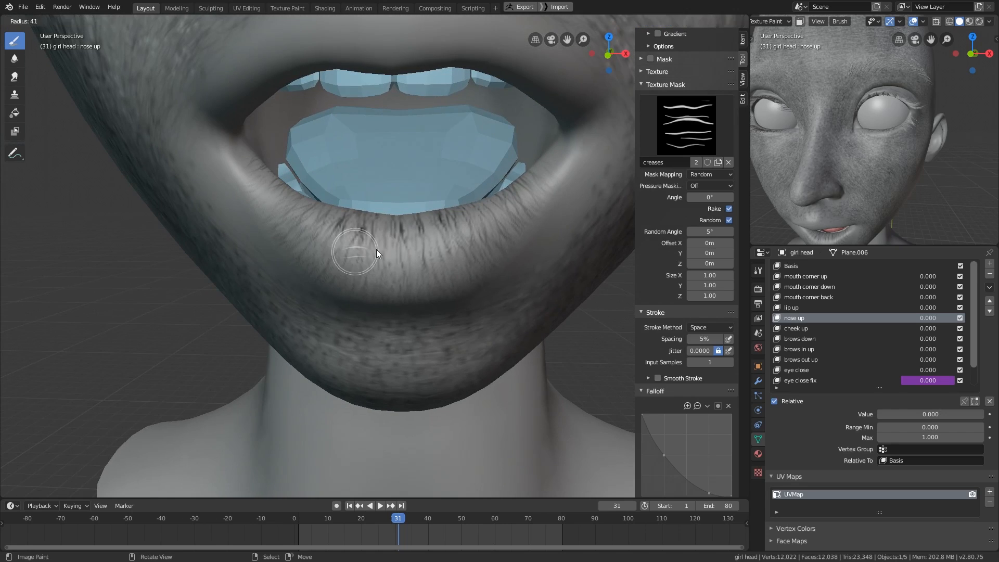
pyautogui.keyDown('ctrl'); pyautogui.moveTo(337, 245); pyautogui.dragTo(476, 230); pyautogui.keyUp('ctrl')
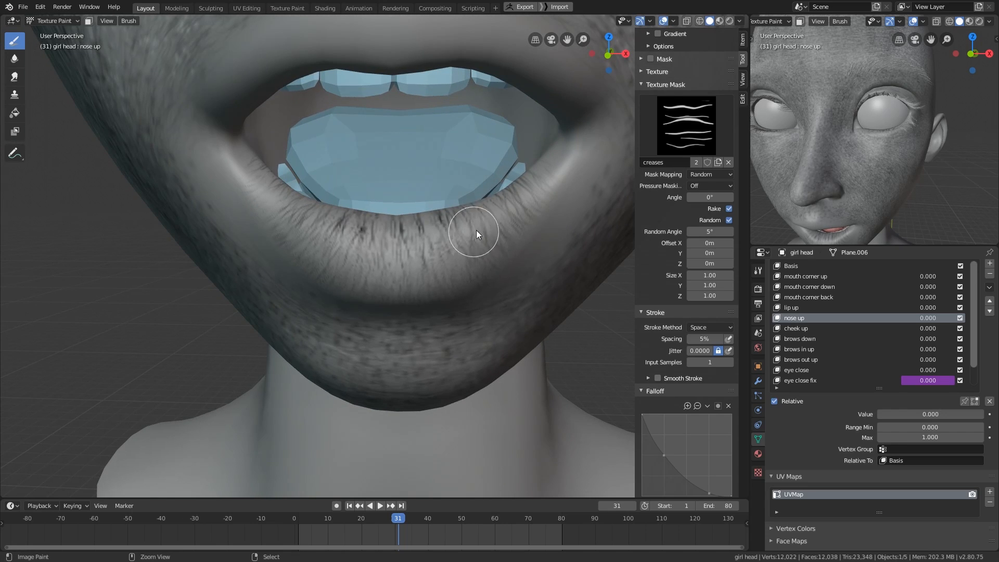
pyautogui.moveTo(536, 178); pyautogui.dragTo(538, 183, button='middle')
pyautogui.keyDown('ctrl'); pyautogui.moveTo(538, 183); pyautogui.dragTo(553, 177); pyautogui.keyUp('ctrl')
pyautogui.moveTo(553, 177); pyautogui.dragTo(405, 248, button='middle')
# - Paint vertical creases along the upper lip from its middle to both corners
pyautogui.keyDown('ctrl'); pyautogui.moveTo(356, 222); pyautogui.dragTo(488, 313); pyautogui.keyUp('ctrl')
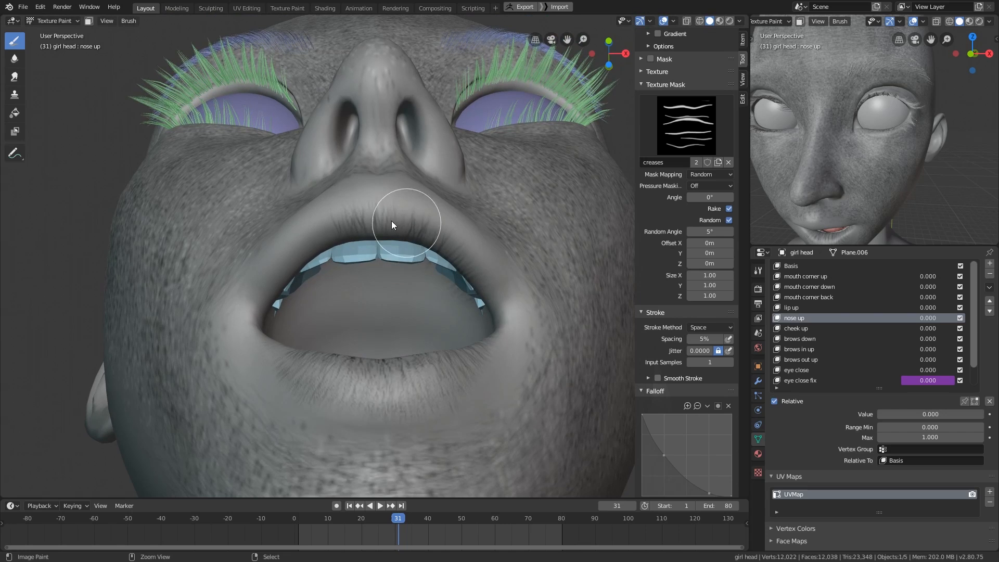
pyautogui.press('f')
pyautogui.click(292, 270)
pyautogui.keyDown('ctrl'); pyautogui.moveTo(354, 223); pyautogui.dragTo(302, 249); pyautogui.keyUp('ctrl')
pyautogui.moveTo(302, 248); pyautogui.dragTo(348, 360, button='middle')
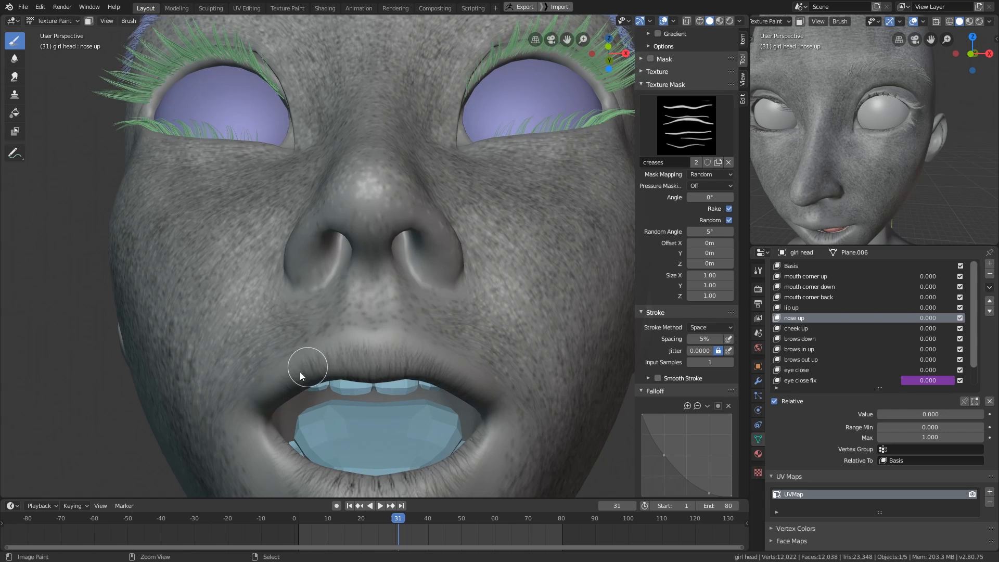
pyautogui.moveTo(454, 404)
pyautogui.keyDown('shift'); pyautogui.mouseDown(button='middle')
pyautogui.moveTo(488, 315)
pyautogui.moveTo(476, 289)
pyautogui.moveTo(466, 336)
pyautogui.moveTo(440, 325)
pyautogui.mouseUp(button='middle'); pyautogui.keyUp('shift')
pyautogui.keyDown('ctrl'); pyautogui.moveTo(502, 314); pyautogui.dragTo(538, 404, button='middle'); pyautogui.keyUp('ctrl')
# - Paint fine creases across the skin between the nose and the upper lip
pyautogui.press('f')
pyautogui.click(544, 404)
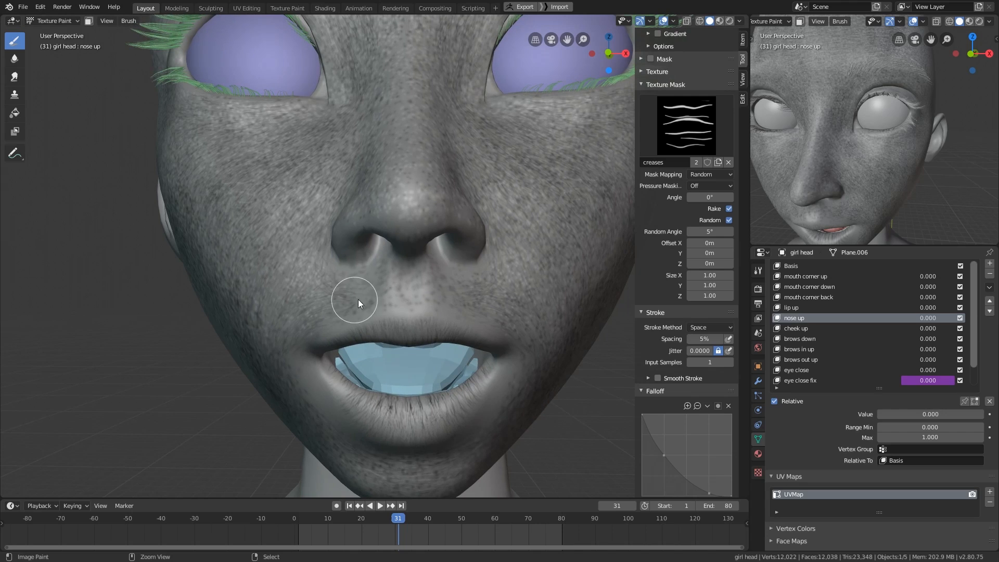
pyautogui.moveTo(358, 299)
pyautogui.mouseDown()
pyautogui.moveTo(440, 297)
pyautogui.moveTo(389, 286)
pyautogui.moveTo(429, 266)
pyautogui.moveTo(479, 293)
pyautogui.mouseUp()
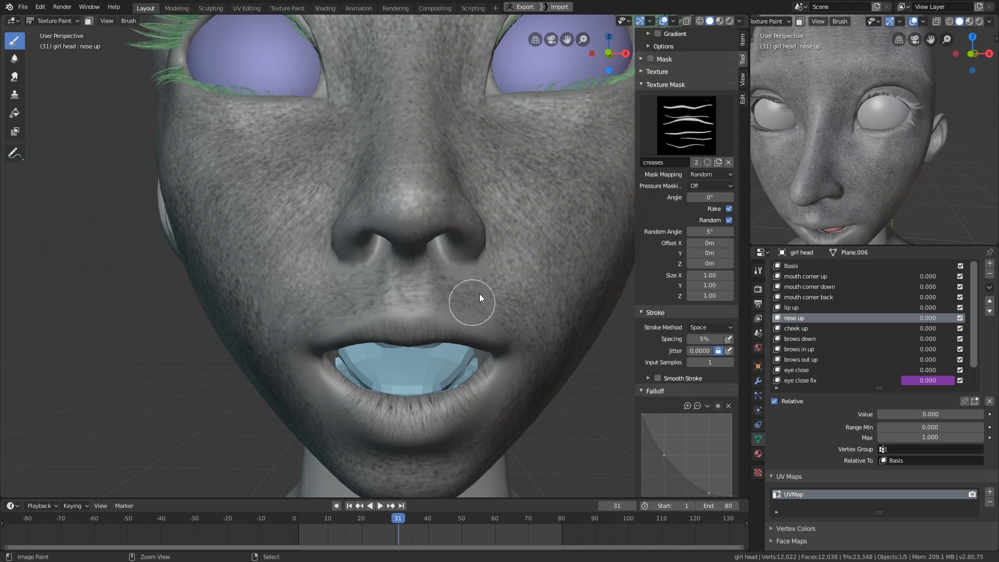
pyautogui.keyDown('ctrl'); pyautogui.moveTo(479, 293); pyautogui.dragTo(505, 229, button='middle'); pyautogui.keyUp('ctrl')
# - Set the creases mask's angle to 90° and paint creases lengthwise across the lower lip
pyautogui.scroll(1, 707, 422)
pyautogui.click(708, 221)
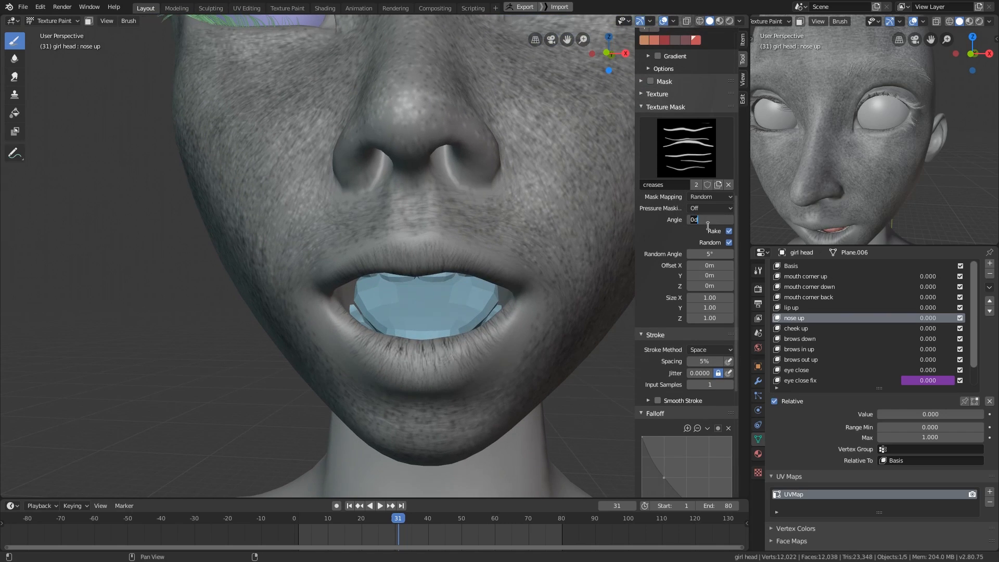
pyautogui.write('90')
pyautogui.press('Return')
pyautogui.moveTo(471, 371)
pyautogui.mouseDown(button='middle')
pyautogui.moveTo(468, 341)
pyautogui.moveTo(477, 349)
pyautogui.moveTo(441, 333)
pyautogui.mouseUp(button='middle')
pyautogui.press('f')
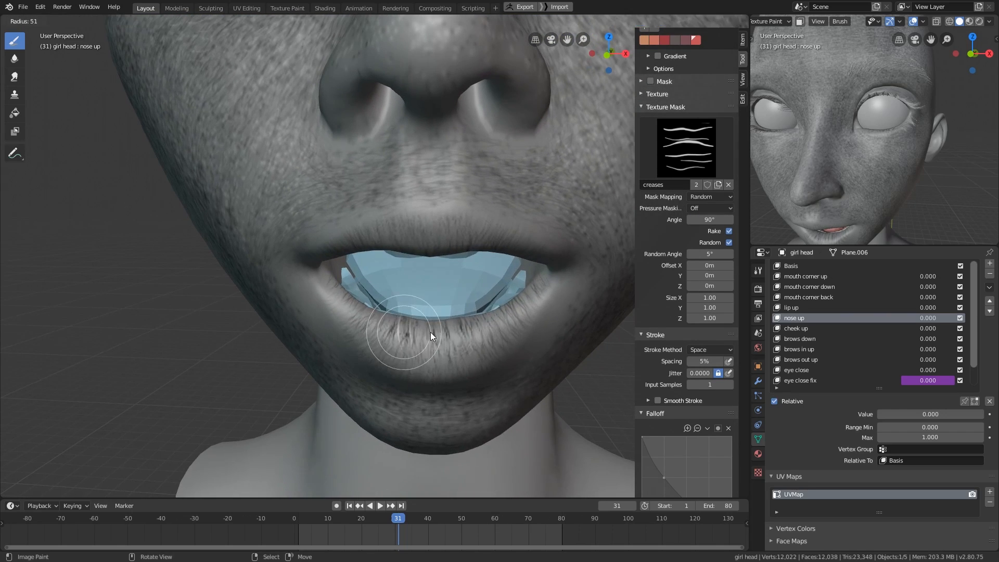
pyautogui.click(430, 333)
pyautogui.moveTo(392, 333); pyautogui.dragTo(510, 338)
# - Add more lengthwise creases to the lower lip with smaller and larger brush sizes
pyautogui.press('f')
pyautogui.click(467, 344)
pyautogui.moveTo(376, 327); pyautogui.dragTo(510, 319)
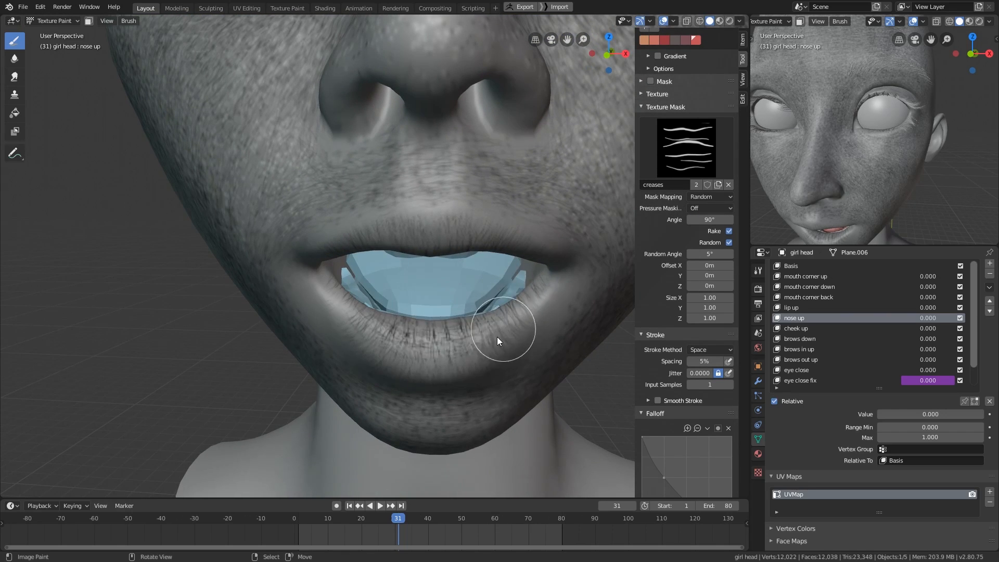
pyautogui.moveTo(497, 336); pyautogui.dragTo(494, 318, button='middle')
pyautogui.press('f')
pyautogui.click(485, 318)
pyautogui.moveTo(386, 285); pyautogui.dragTo(489, 308)
pyautogui.press('f')
# - Resize the brush and paint lengthwise creases along the upper lip
pyautogui.moveTo(509, 306)
pyautogui.mouseDown(button='middle')
pyautogui.moveTo(508, 292)
pyautogui.moveTo(517, 300)
pyautogui.moveTo(501, 237)
pyautogui.mouseUp(button='middle')
pyautogui.click(501, 291)
pyautogui.press('f')
pyautogui.click(500, 241)
pyautogui.moveTo(392, 162); pyautogui.dragTo(523, 224)
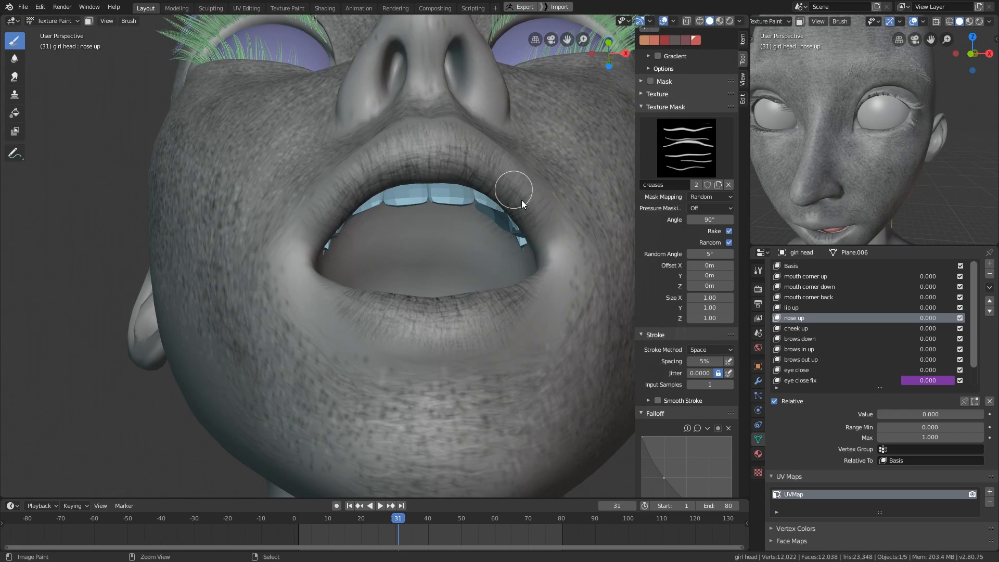
pyautogui.moveTo(539, 250)
pyautogui.mouseDown(button='middle')
pyautogui.moveTo(541, 278)
pyautogui.moveTo(513, 359)
pyautogui.mouseUp(button='middle')
# - Switch to material preview, go to frame 1 and examine the closed lips from several angles
pyautogui.press('z')
pyautogui.click(515, 411)
pyautogui.moveTo(515, 415)
pyautogui.keyDown('shift'); pyautogui.mouseDown(button='middle')
pyautogui.moveTo(503, 366)
pyautogui.moveTo(520, 324)
pyautogui.moveTo(519, 346)
pyautogui.mouseUp(button='middle'); pyautogui.keyUp('shift')
pyautogui.moveTo(345, 515); pyautogui.dragTo(307, 517)
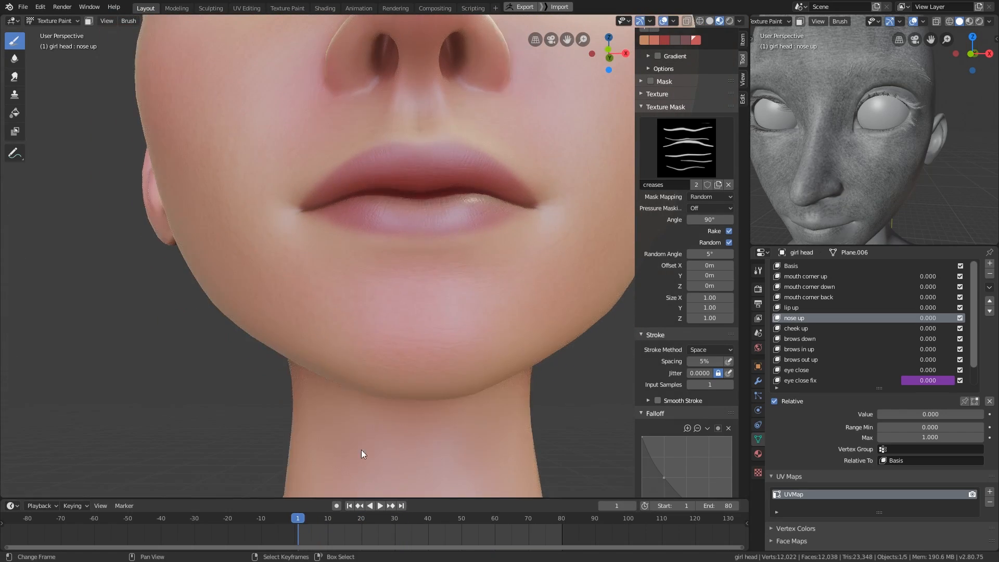
pyautogui.moveTo(487, 345); pyautogui.dragTo(491, 444, button='middle')
pyautogui.keyDown('shift'); pyautogui.moveTo(509, 330); pyautogui.dragTo(492, 417, button='middle'); pyautogui.keyUp('shift')
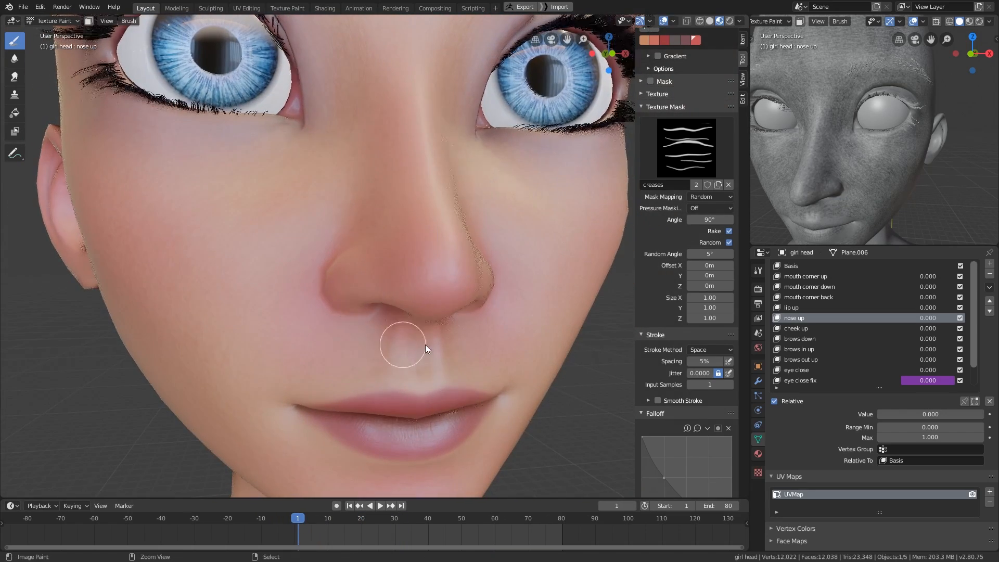
pyautogui.keyDown('ctrl'); pyautogui.moveTo(426, 344); pyautogui.dragTo(420, 390, button='middle'); pyautogui.keyUp('ctrl')
pyautogui.moveTo(420, 390); pyautogui.dragTo(391, 385, button='middle')
# - Select the pores brush, reduce its radius to 7 px and return to solid shading
pyautogui.scroll(8, 676, 260)
pyautogui.click(686, 71)
pyautogui.click(498, 133)
pyautogui.moveTo(451, 328)
pyautogui.mouseDown(button='middle')
pyautogui.moveTo(456, 379)
pyautogui.moveTo(433, 362)
pyautogui.moveTo(451, 319)
pyautogui.moveTo(422, 351)
pyautogui.moveTo(510, 304)
pyautogui.moveTo(479, 352)
pyautogui.moveTo(402, 324)
pyautogui.moveTo(342, 333)
pyautogui.moveTo(439, 352)
pyautogui.moveTo(313, 221)
pyautogui.mouseUp(button='middle')
pyautogui.press('f')
pyautogui.click(429, 361)
pyautogui.press('f')
pyautogui.click(442, 317)
pyautogui.press('z')
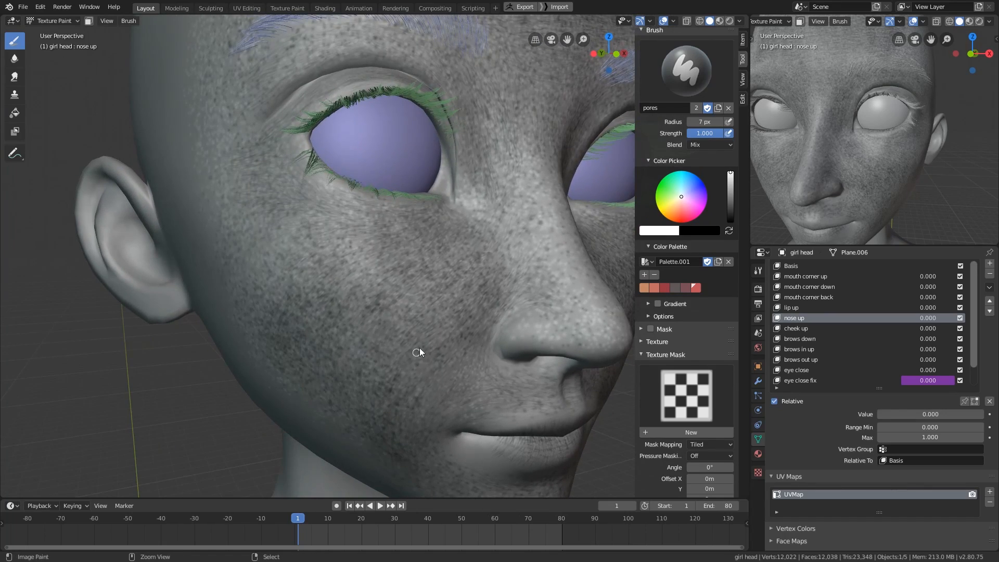
# - Paint small individual pores on the cheek beside the nose with the pores brush
pyautogui.moveTo(419, 352); pyautogui.dragTo(464, 345, button='middle')
pyautogui.scroll(2, 451, 291)
pyautogui.moveTo(446, 292)
pyautogui.mouseDown(button='middle')
pyautogui.moveTo(460, 256)
pyautogui.moveTo(477, 257)
pyautogui.moveTo(360, 302)
pyautogui.moveTo(507, 336)
pyautogui.moveTo(485, 307)
pyautogui.moveTo(493, 310)
pyautogui.moveTo(486, 332)
pyautogui.mouseUp(button='middle')
pyautogui.scroll(2, 491, 272)
pyautogui.scroll(-3, 495, 273)
# - Switch both viewports to material preview and show the skin material's RGB Curves output through the Emission Viewer
pyautogui.press('z')
pyautogui.moveTo(671, 324); pyautogui.dragTo(681, 464, button='middle')
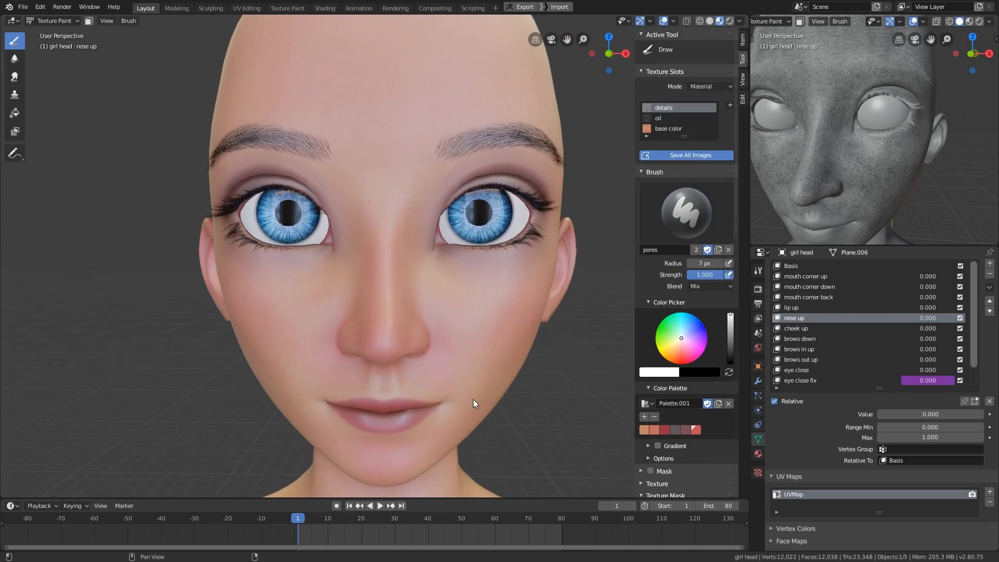
pyautogui.hotkey('shift', 'F3')
pyautogui.press('z')
pyautogui.click(888, 210)
pyautogui.moveTo(891, 187); pyautogui.dragTo(938, 120, button='middle')
pyautogui.keyDown('ctrl'); pyautogui.keyDown('shift'); pyautogui.click(469, 147); pyautogui.keyUp('shift'); pyautogui.keyUp('ctrl')
pyautogui.scroll(3, 920, 124)
pyautogui.keyDown('shift'); pyautogui.moveTo(928, 172); pyautogui.dragTo(913, 154, button='middle'); pyautogui.keyUp('shift')
pyautogui.scroll(3, 924, 140)
pyautogui.scroll(-5, 924, 140)
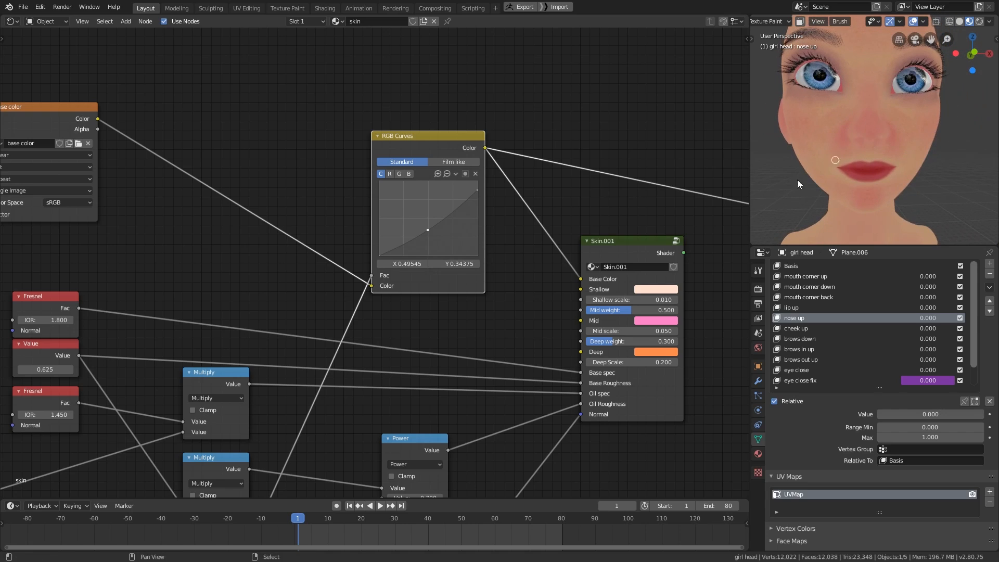
# - Return to the 3D viewport, go to frame 23 and make base color the active texture slot
pyautogui.hotkey('shift', 'F5')
pyautogui.moveTo(518, 324)
pyautogui.mouseDown(button='middle')
pyautogui.moveTo(542, 326)
pyautogui.moveTo(525, 329)
pyautogui.mouseUp(button='middle')
pyautogui.moveTo(356, 534); pyautogui.dragTo(372, 535)
pyautogui.click(675, 128)
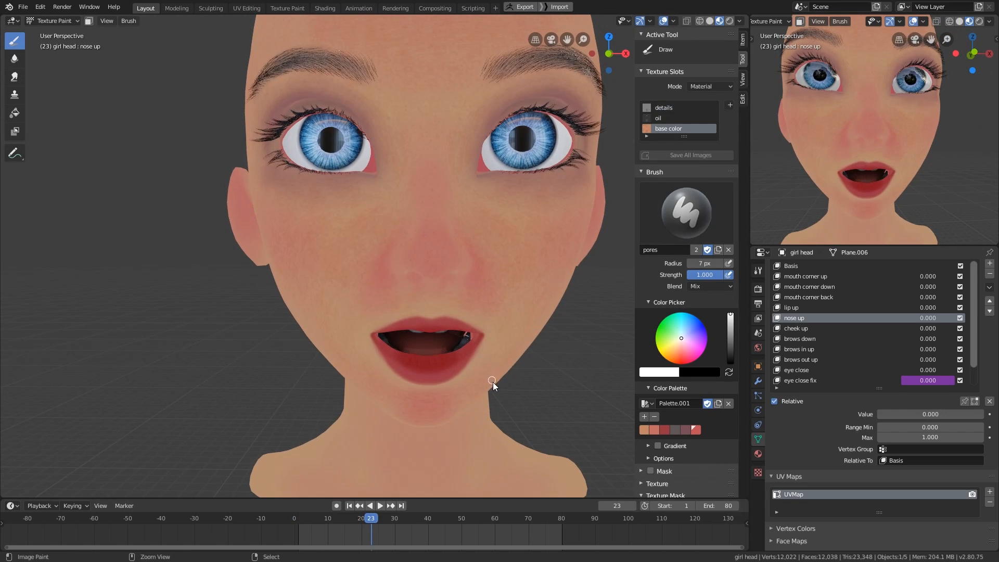
pyautogui.hotkey('ctrl', 'Tab')
pyautogui.click(580, 342)
# - Choose the normal brush and size it for painting the lips
pyautogui.scroll(4, 470, 351)
pyautogui.moveTo(471, 409)
pyautogui.keyDown('shift'); pyautogui.mouseDown(button='middle')
pyautogui.moveTo(470, 352)
pyautogui.moveTo(475, 358)
pyautogui.mouseUp(button='middle'); pyautogui.keyUp('shift')
pyautogui.press('s')
pyautogui.press('f')
pyautogui.click(680, 214)
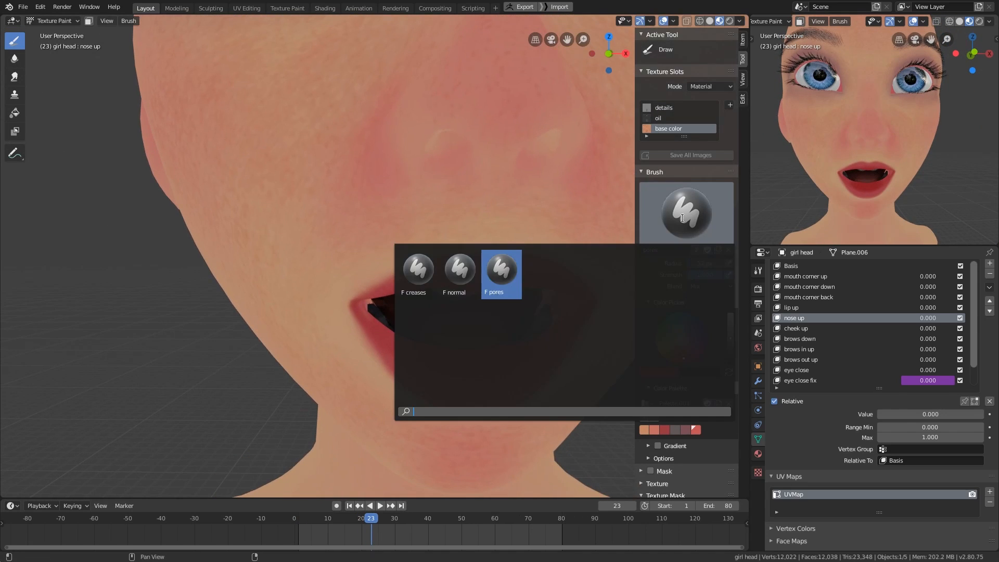
pyautogui.click(466, 279)
pyautogui.moveTo(485, 428); pyautogui.dragTo(489, 413, button='middle')
pyautogui.press('f')
pyautogui.click(492, 413)
# - Sample reds from the lips and paint them along the inner edge of the lower lip
pyautogui.press('s')
pyautogui.keyDown('shift'); pyautogui.moveTo(467, 339); pyautogui.dragTo(455, 348, button='middle'); pyautogui.keyUp('shift')
pyautogui.moveTo(434, 333)
pyautogui.mouseDown()
pyautogui.moveTo(401, 318)
pyautogui.moveTo(532, 334)
pyautogui.mouseUp()
pyautogui.press('s')
pyautogui.moveTo(474, 377); pyautogui.dragTo(510, 360)
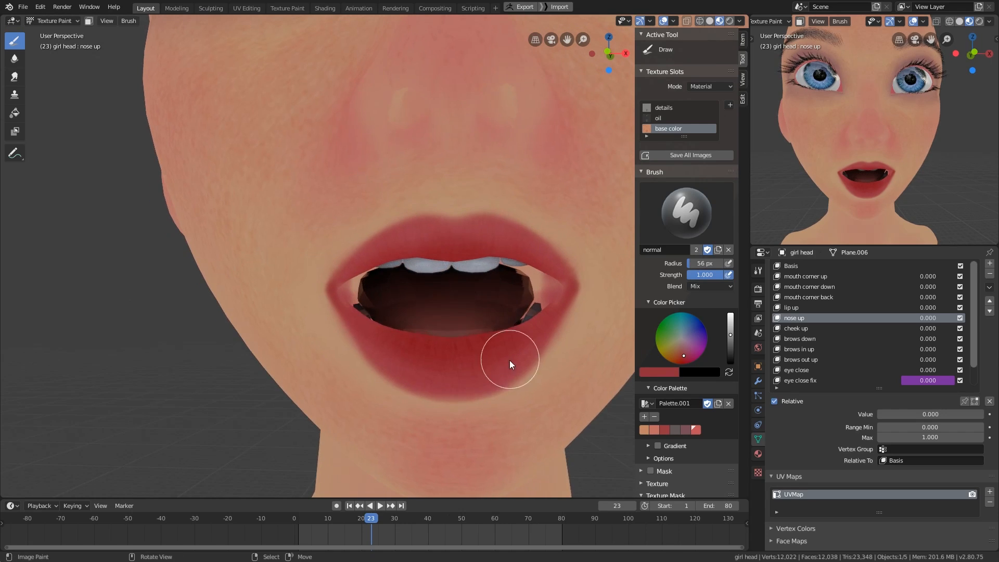
pyautogui.moveTo(386, 343); pyautogui.dragTo(453, 326, button='middle')
pyautogui.press('s')
pyautogui.scroll(-2, 365, 297)
pyautogui.moveTo(475, 286); pyautogui.dragTo(531, 368, button='middle')
pyautogui.scroll(2, 489, 390)
pyautogui.press('f')
pyautogui.click(424, 323)
# - Switch to Object Mode and examine the base color around the mouth and eyes
pyautogui.hotkey('ctrl', 'Tab')
pyautogui.click(489, 350)
pyautogui.scroll(-3, 512, 326)
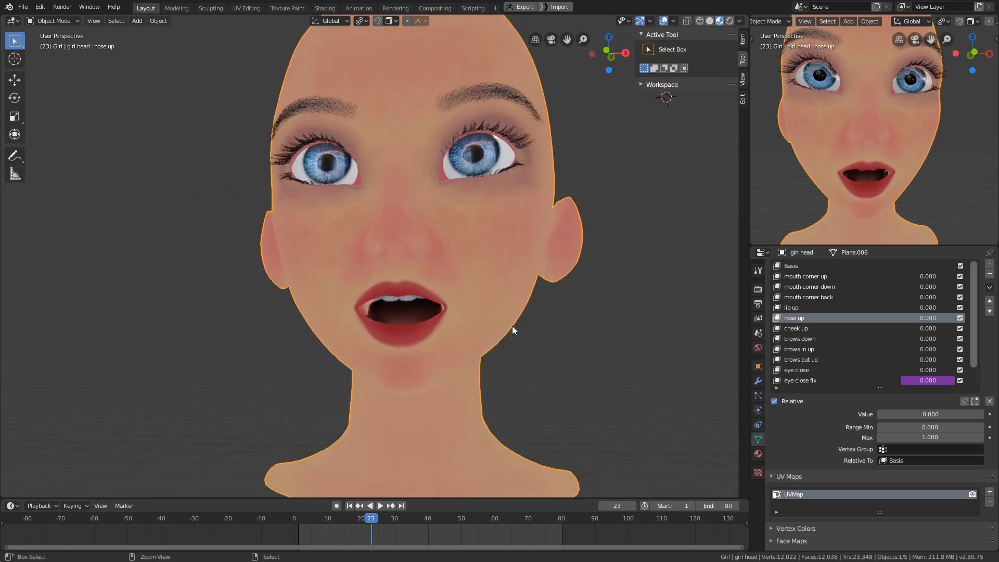
pyautogui.moveTo(512, 325)
pyautogui.mouseDown(button='middle')
pyautogui.moveTo(560, 288)
pyautogui.moveTo(519, 332)
pyautogui.mouseUp(button='middle')
pyautogui.scroll(1, 525, 282)
pyautogui.scroll(2, 524, 282)
pyautogui.moveTo(524, 283); pyautogui.dragTo(548, 276, button='middle')
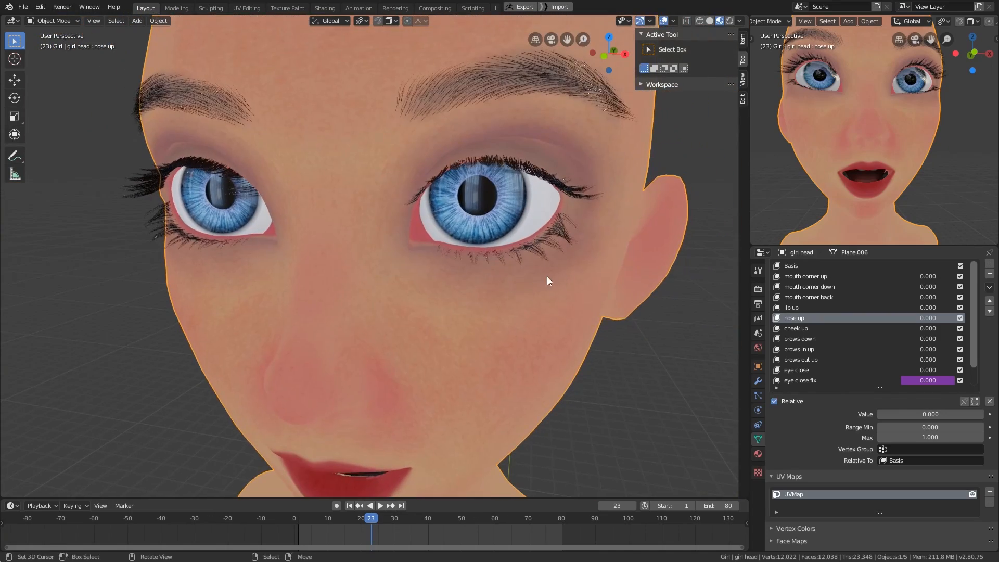
# - Open the shader editor and reconnect the Skin.001 shader to the material output
pyautogui.hotkey('ctrl', 'Tab')
pyautogui.click(452, 272)
pyautogui.hotkey('shift', 'F3')
pyautogui.moveTo(650, 315); pyautogui.dragTo(645, 334, button='middle')
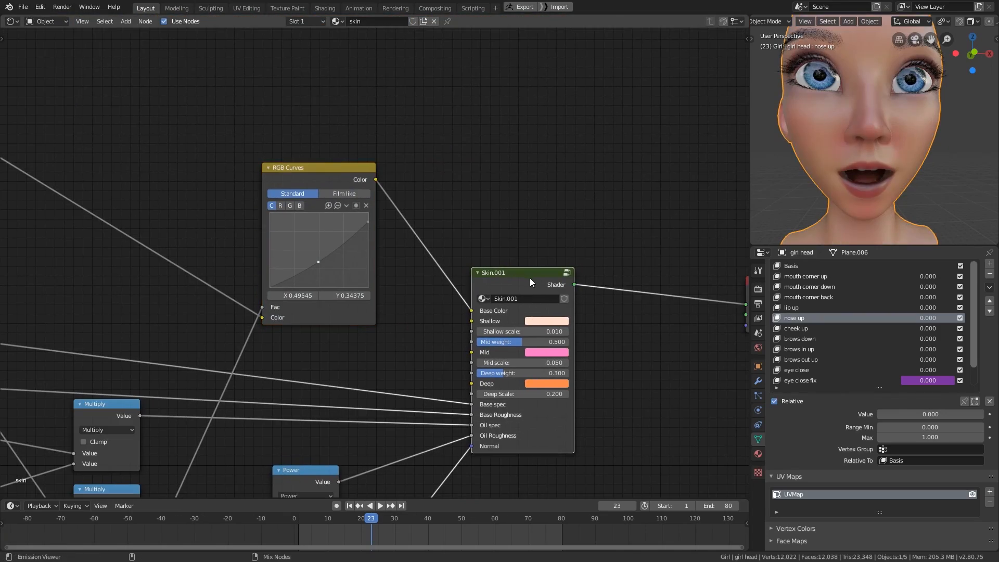
# - Bring back the 3D viewport in place of the shader editor and return the girl head to Texture Paint mode
pyautogui.hotkey('shift', 'F5')
pyautogui.moveTo(513, 324); pyautogui.dragTo(529, 332, button='middle')
pyautogui.hotkey('ctrl', 'Tab')
pyautogui.click(579, 313)
pyautogui.press('z')
pyautogui.click(587, 316)
pyautogui.moveTo(584, 316)
pyautogui.keyDown('shift'); pyautogui.mouseDown(button='middle')
pyautogui.moveTo(453, 346)
pyautogui.moveTo(470, 305)
pyautogui.moveTo(455, 370)
pyautogui.moveTo(468, 364)
pyautogui.mouseUp(button='middle'); pyautogui.keyUp('shift')
pyautogui.scroll(1, 454, 346)
pyautogui.press('z')
pyautogui.click(466, 336)
# - Make the details map the active paint texture and display the head in solid shading
pyautogui.click(663, 108)
pyautogui.moveTo(496, 306)
pyautogui.keyDown('shift'); pyautogui.mouseDown(button='middle')
pyautogui.moveTo(493, 326)
pyautogui.moveTo(516, 326)
pyautogui.moveTo(490, 354)
pyautogui.moveTo(549, 317)
pyautogui.moveTo(552, 324)
pyautogui.mouseUp(button='middle'); pyautogui.keyUp('shift')
pyautogui.hotkey('shift', 'F3')
pyautogui.hotkey('shift', 'F5')
pyautogui.press('z')
pyautogui.click(559, 325)
pyautogui.scroll(3, 490, 355)
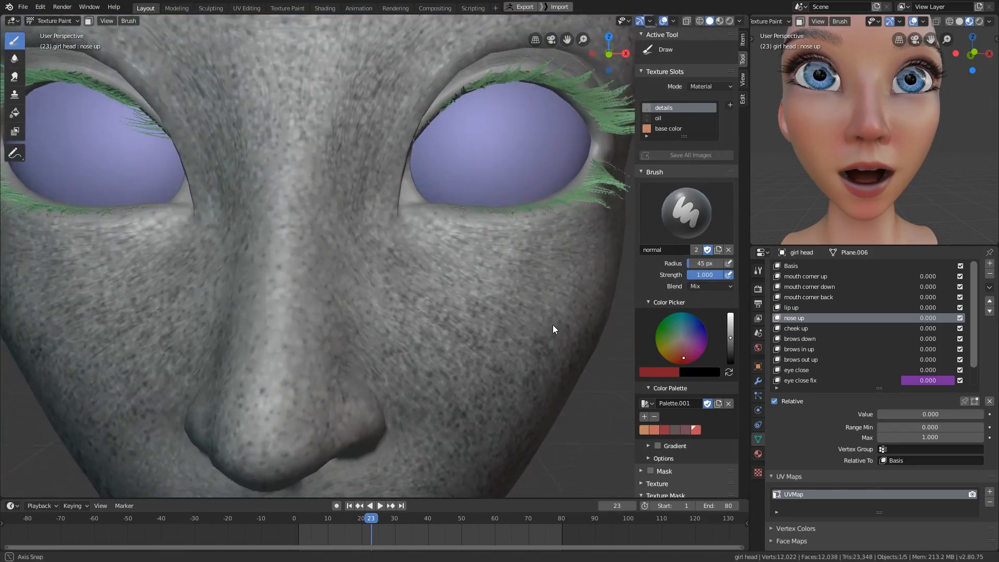
# - Shrink the normal brush to a radius of 22 px and set its color to black
pyautogui.scroll(-5, 536, 325)
pyautogui.moveTo(494, 363); pyautogui.dragTo(505, 354, button='middle')
pyautogui.press('f')
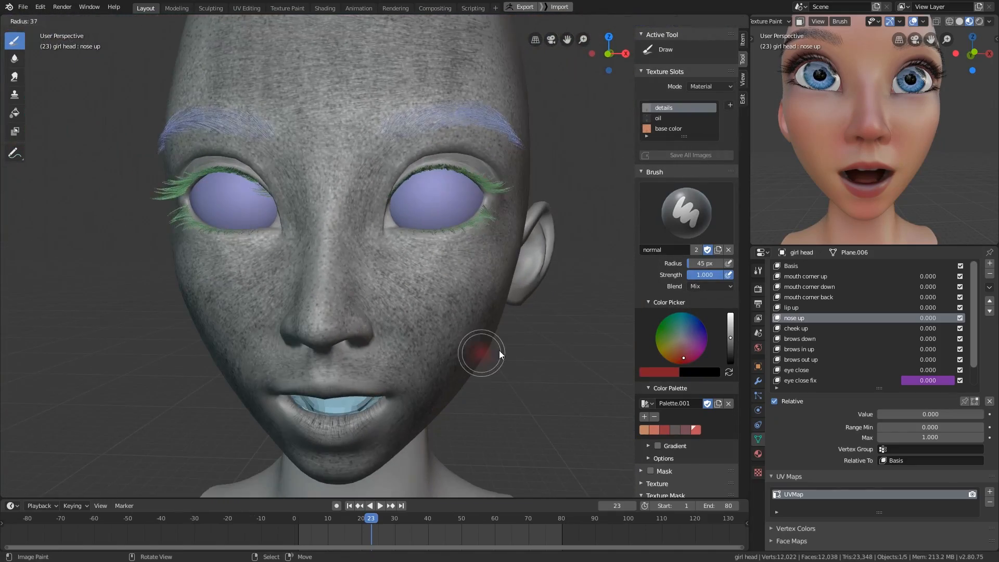
pyautogui.click(493, 352)
pyautogui.moveTo(731, 344); pyautogui.dragTo(727, 375)
pyautogui.moveTo(688, 465); pyautogui.dragTo(683, 192, button='middle')
pyautogui.scroll(8, 683, 192)
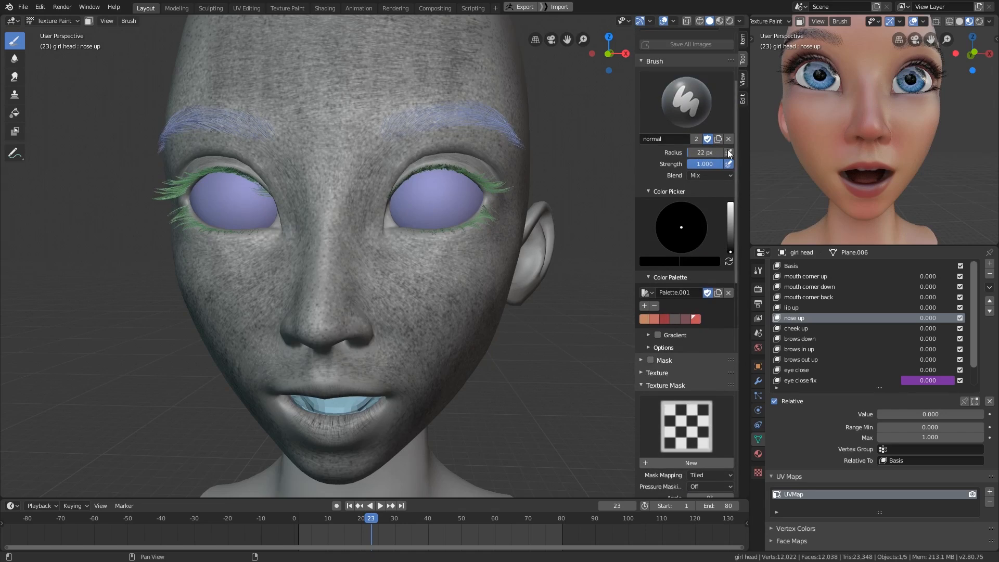
# - Reduce the brush radius to about 4 px, preview the head in Look Dev shading and enable X mirror symmetry
pyautogui.scroll(-9, 689, 333)
pyautogui.press('f')
pyautogui.click(573, 368)
pyautogui.keyDown('shift'); pyautogui.moveTo(510, 333); pyautogui.dragTo(502, 389, button='middle'); pyautogui.keyUp('shift')
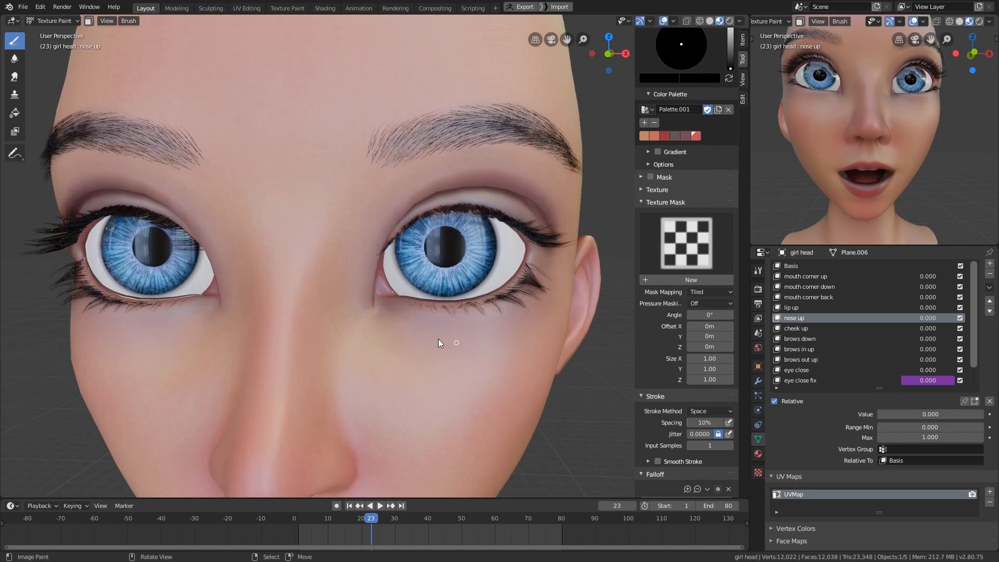
pyautogui.scroll(3, 518, 326)
pyautogui.moveTo(687, 469); pyautogui.dragTo(683, 161, button='middle')
pyautogui.click(693, 340)
# - Paint the first fine black crease lines on the skin under the eyes
pyautogui.moveTo(454, 381); pyautogui.dragTo(494, 388, button='middle')
pyautogui.moveTo(448, 338); pyautogui.dragTo(370, 293, button='middle')
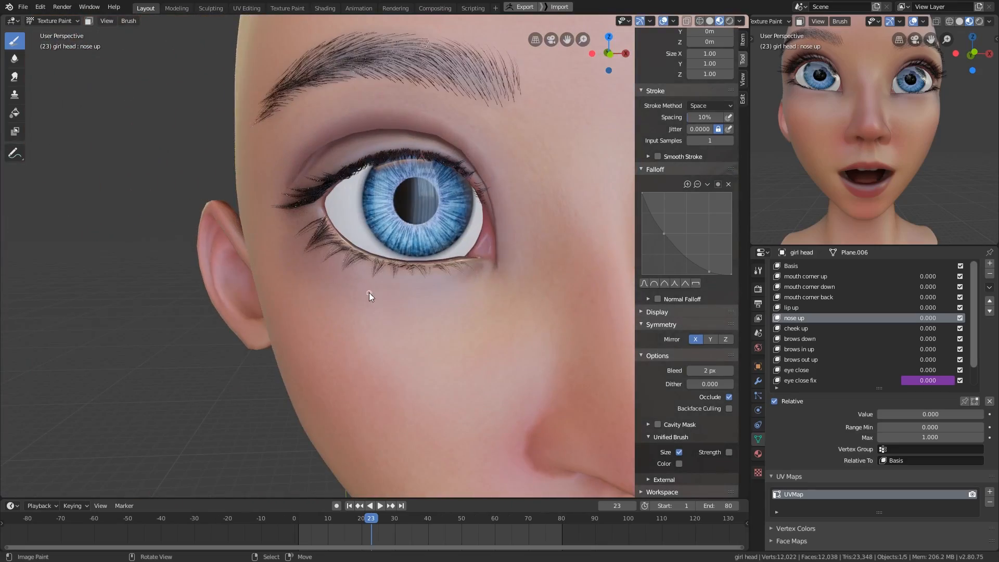
pyautogui.moveTo(485, 283)
pyautogui.mouseDown(button='middle')
pyautogui.moveTo(409, 298)
pyautogui.moveTo(471, 295)
pyautogui.moveTo(538, 322)
pyautogui.moveTo(458, 314)
pyautogui.mouseUp(button='middle')
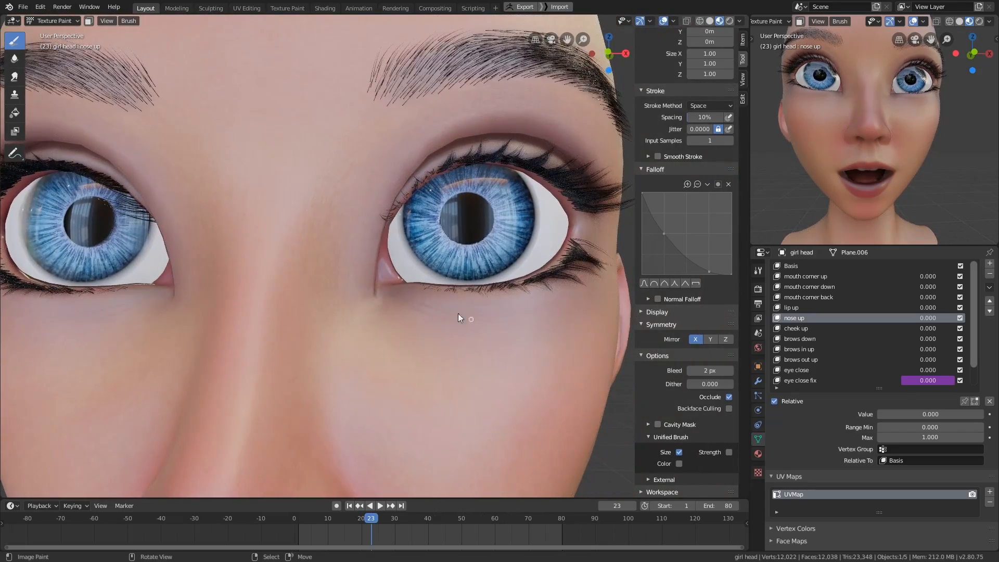
pyautogui.keyDown('shift'); pyautogui.moveTo(578, 320); pyautogui.dragTo(557, 329, button='middle'); pyautogui.keyUp('shift')
# - Set the brush radius to 3 px and add thinner crease lines beneath the lower eyelids
pyautogui.scroll(20, 681, 399)
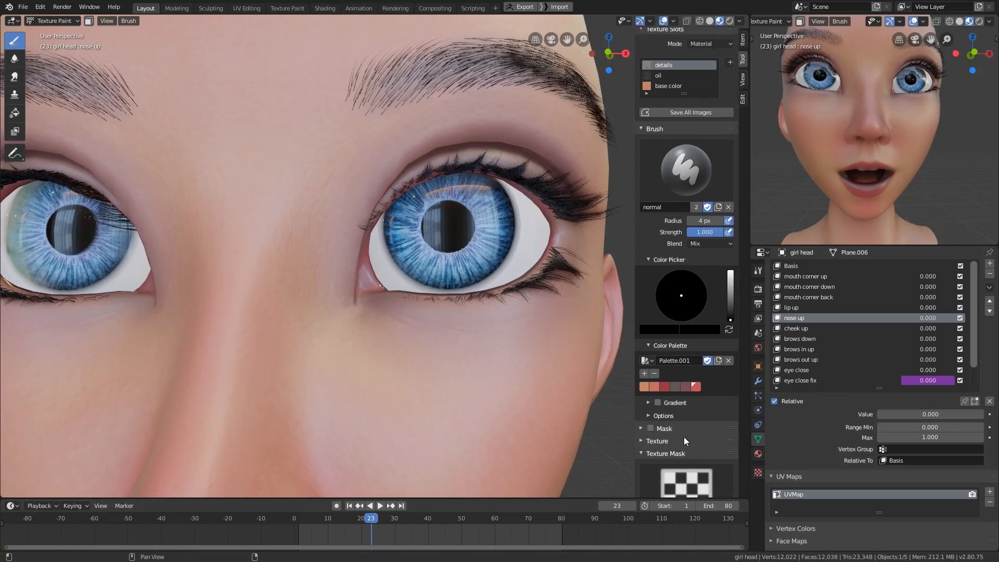
pyautogui.click(705, 230)
pyautogui.write('3')
pyautogui.press('Return')
pyautogui.moveTo(394, 307); pyautogui.dragTo(398, 312, button='middle')
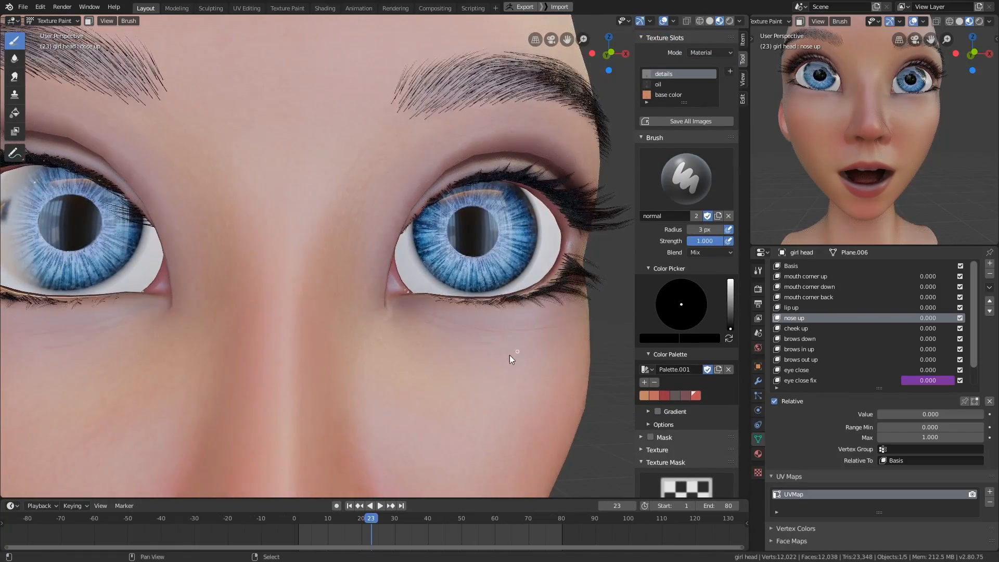
pyautogui.moveTo(512, 355); pyautogui.dragTo(396, 329, button='middle')
pyautogui.keyDown('ctrl'); pyautogui.moveTo(517, 363); pyautogui.dragTo(515, 397, button='middle'); pyautogui.keyUp('ctrl')
pyautogui.keyDown('shift'); pyautogui.moveTo(437, 375); pyautogui.dragTo(580, 361, button='middle'); pyautogui.keyUp('shift')
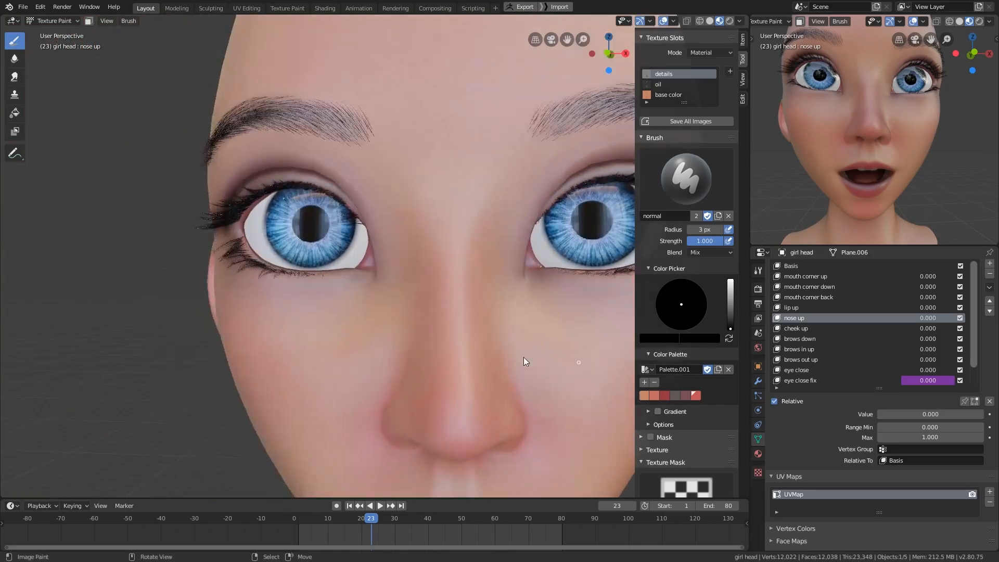
pyautogui.moveTo(489, 357)
pyautogui.mouseDown(button='middle')
pyautogui.moveTo(561, 366)
pyautogui.moveTo(473, 372)
pyautogui.mouseUp(button='middle')
pyautogui.moveTo(552, 354); pyautogui.dragTo(398, 327, button='middle')
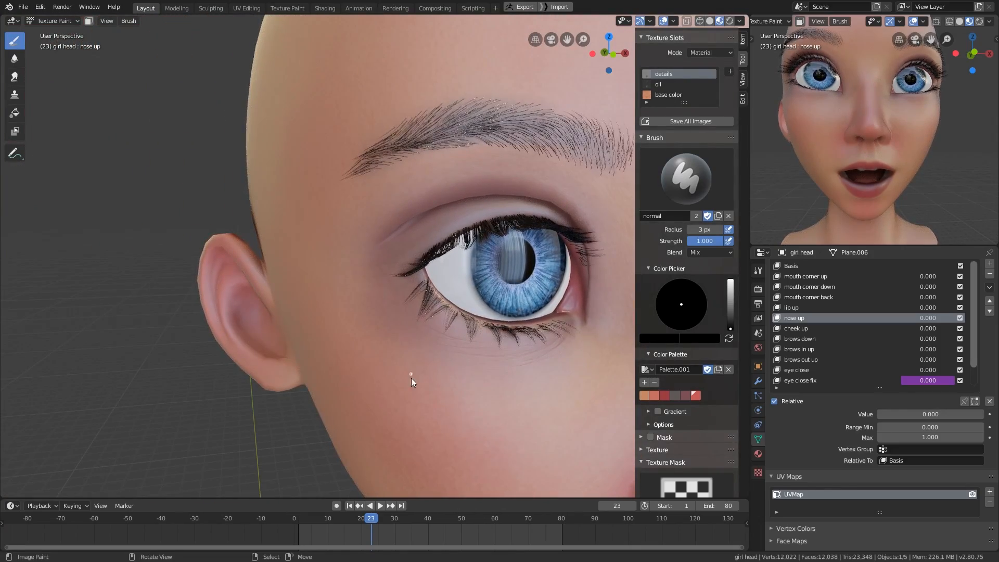
pyautogui.moveTo(489, 360)
pyautogui.keyDown('ctrl'); pyautogui.mouseDown(button='middle')
pyautogui.moveTo(500, 388)
pyautogui.moveTo(345, 296)
pyautogui.moveTo(533, 341)
pyautogui.moveTo(457, 302)
pyautogui.moveTo(486, 269)
pyautogui.moveTo(517, 288)
pyautogui.mouseUp(button='middle'); pyautogui.keyUp('ctrl')
# - Paint more creases below the lower lashes in solid shading, and return to Look Dev shading
pyautogui.press('z')
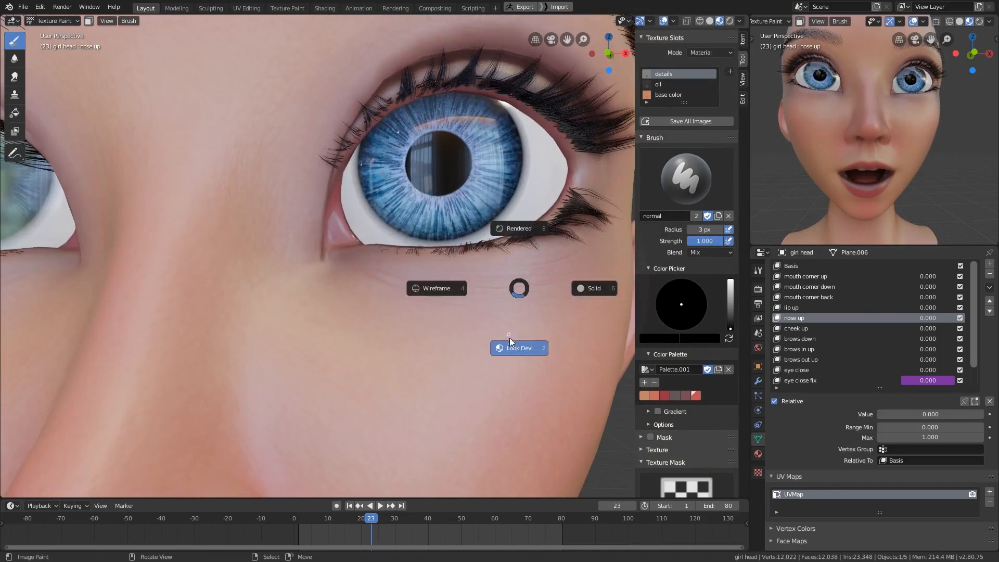
pyautogui.click(588, 288)
pyautogui.moveTo(536, 320)
pyautogui.mouseDown(button='middle')
pyautogui.moveTo(488, 323)
pyautogui.moveTo(402, 295)
pyautogui.moveTo(347, 339)
pyautogui.mouseUp(button='middle')
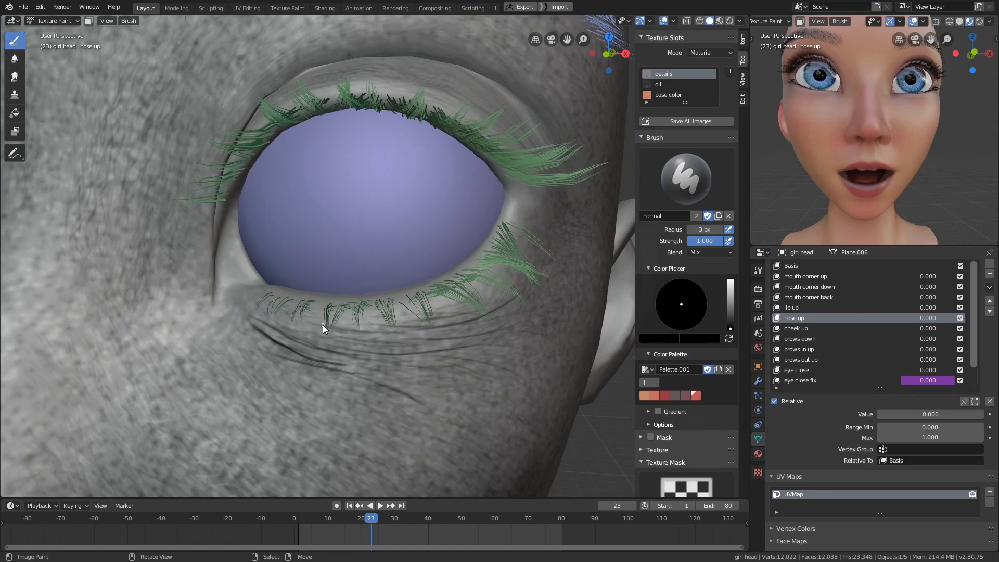
pyautogui.keyDown('ctrl'); pyautogui.moveTo(415, 338); pyautogui.dragTo(545, 329, button='middle'); pyautogui.keyUp('ctrl')
pyautogui.press('z')
pyautogui.click(542, 391)
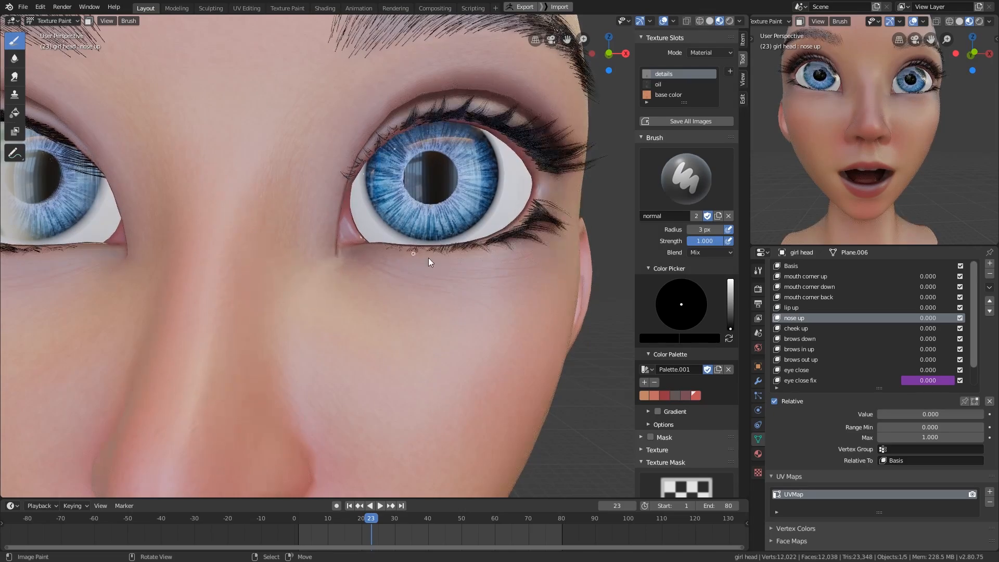
# - Turn off X mirror symmetry and paint fine vertical creases on the lower lip
pyautogui.keyDown('ctrl'); pyautogui.moveTo(429, 257); pyautogui.dragTo(559, 320, button='middle'); pyautogui.keyUp('ctrl')
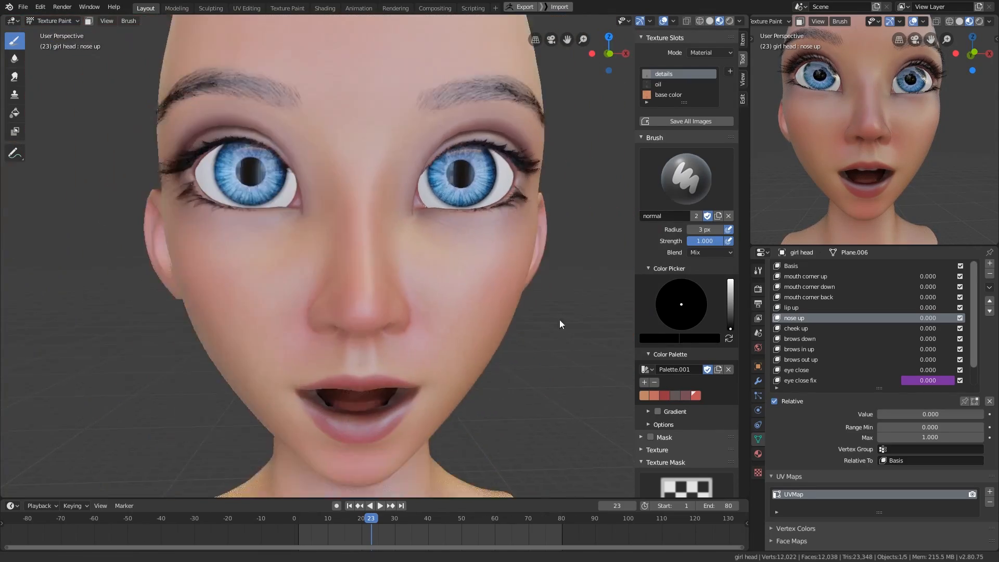
pyautogui.keyDown('shift'); pyautogui.moveTo(457, 416); pyautogui.dragTo(460, 285, button='middle'); pyautogui.keyUp('shift')
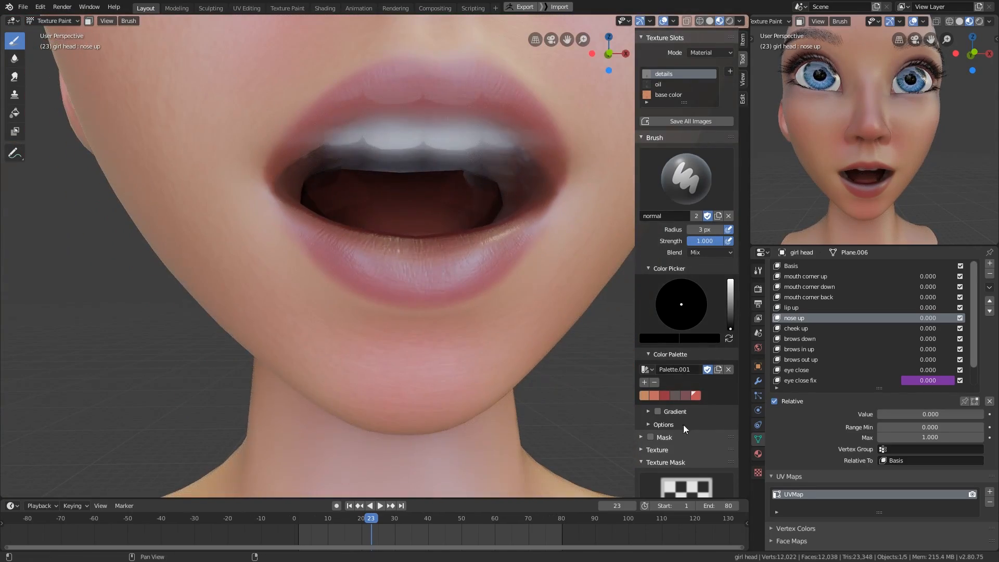
pyautogui.scroll(-10, 683, 425)
pyautogui.moveTo(479, 380)
pyautogui.mouseDown(button='middle')
pyautogui.moveTo(387, 301)
pyautogui.moveTo(379, 368)
pyautogui.mouseUp(button='middle')
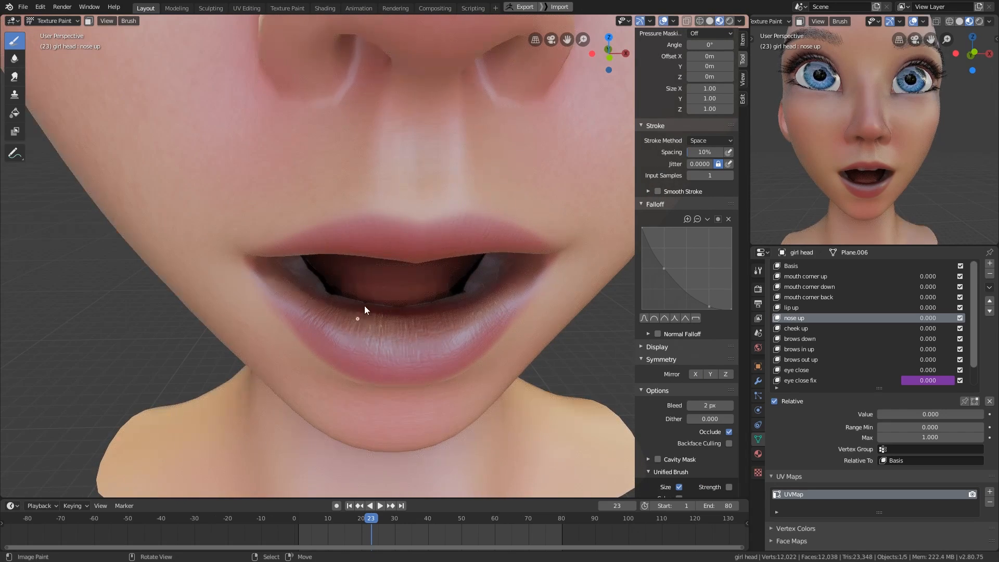
pyautogui.moveTo(324, 349); pyautogui.dragTo(320, 310, button='middle')
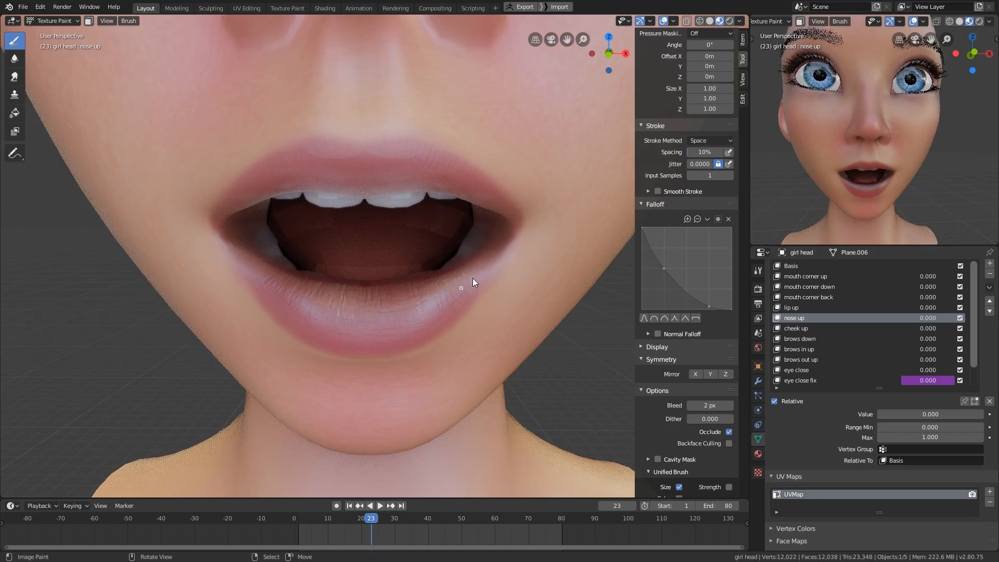
# - Paint fine creases across the upper lip, working from below the face
pyautogui.moveTo(473, 278); pyautogui.dragTo(390, 245, button='middle')
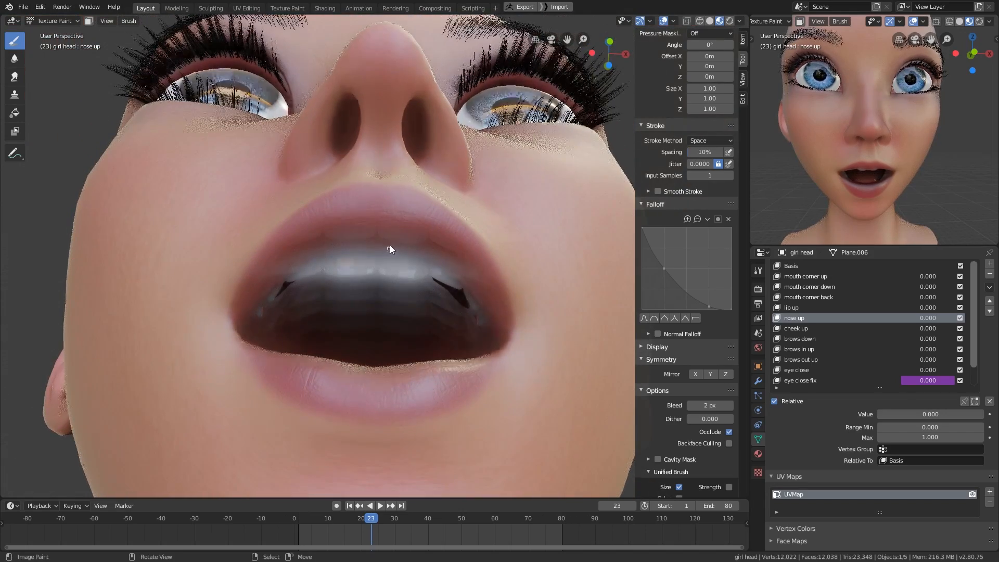
pyautogui.scroll(1, 401, 214)
pyautogui.moveTo(368, 165); pyautogui.dragTo(455, 216, button='middle')
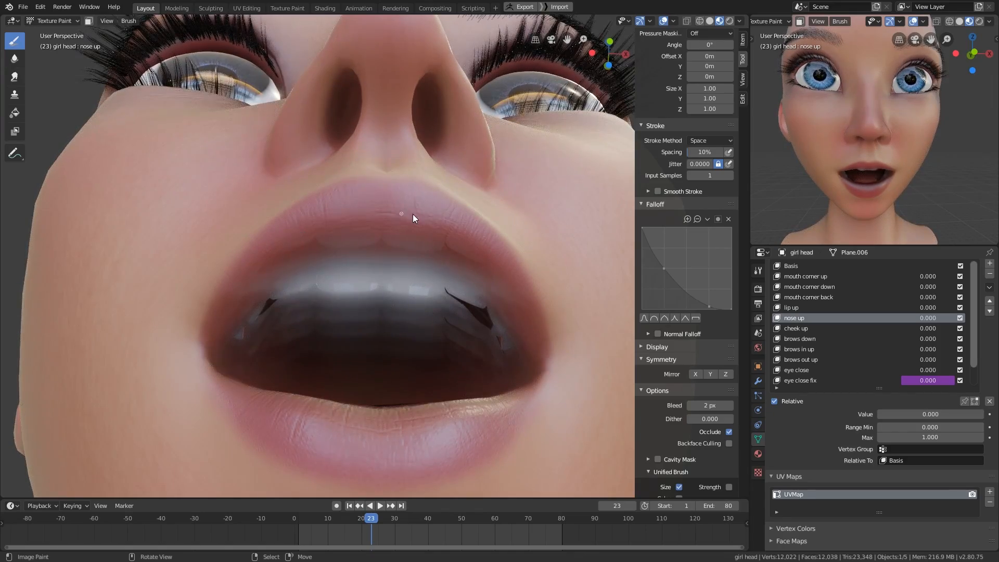
# - Play the facial animation briefly to check the lips in motion, stop it, and move to frame -9
pyautogui.scroll(-3, 474, 239)
pyautogui.moveTo(477, 304); pyautogui.dragTo(477, 361, button='middle')
pyautogui.moveTo(342, 332); pyautogui.dragTo(360, 329, button='middle')
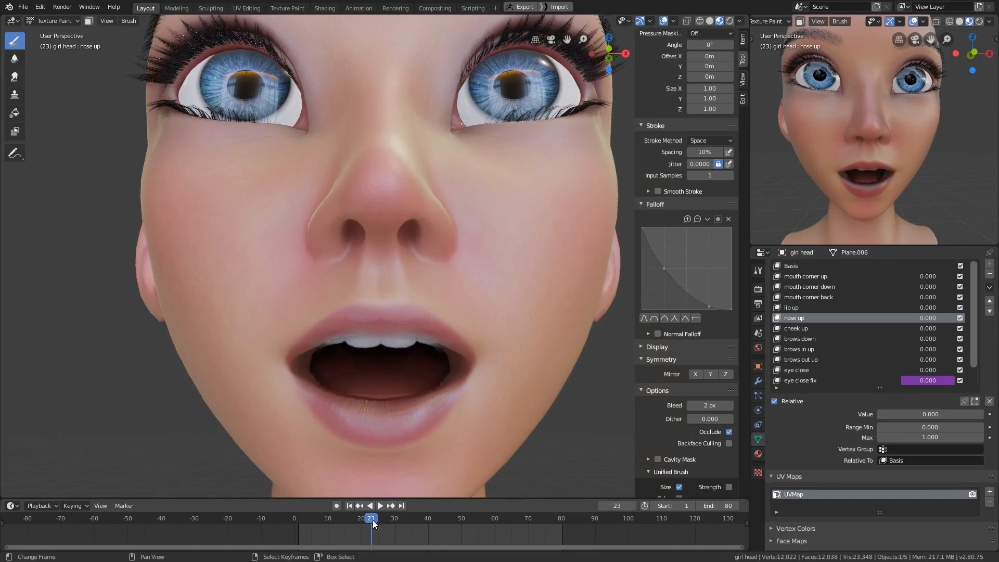
pyautogui.hotkey('shift', 'Left')
pyautogui.press('space')
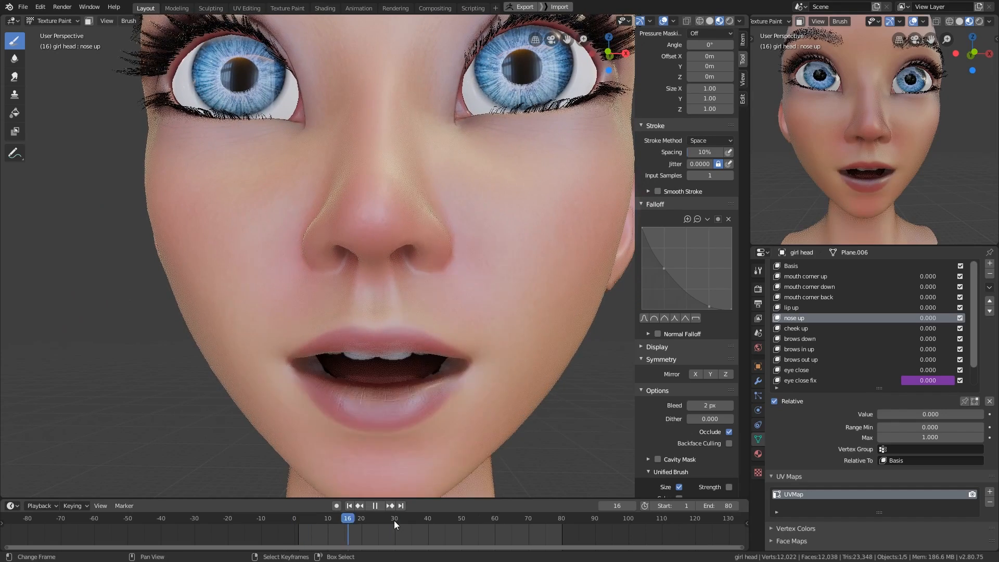
pyautogui.press('space')
pyautogui.click(266, 522)
pyautogui.moveTo(520, 410)
pyautogui.mouseDown(button='middle')
pyautogui.moveTo(563, 376)
pyautogui.moveTo(521, 419)
pyautogui.mouseUp(button='middle')
pyautogui.scroll(11, 691, 339)
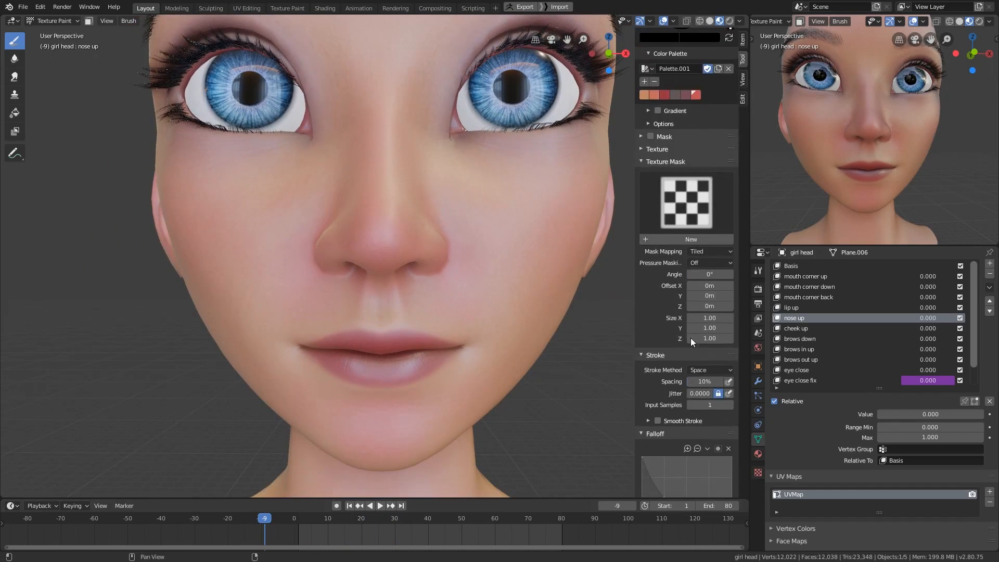
pyautogui.scroll(12, 691, 338)
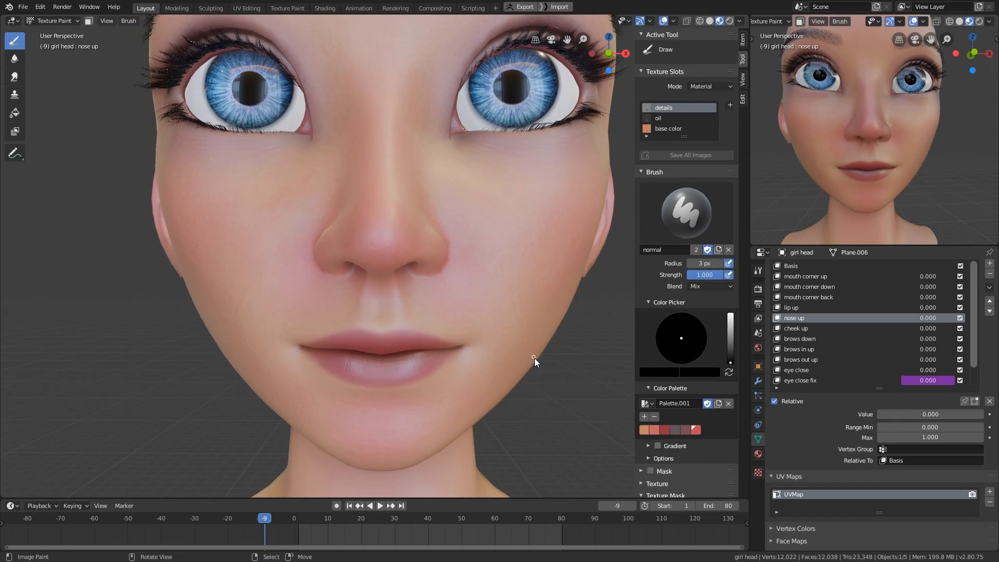
pyautogui.moveTo(535, 358); pyautogui.dragTo(526, 365, button='middle')
# - Open the skin material's node setup and try a Bump distance of 0.002, checking the cheek up close
pyautogui.hotkey('shift', 'F3')
pyautogui.moveTo(732, 388); pyautogui.dragTo(517, 300, button='middle')
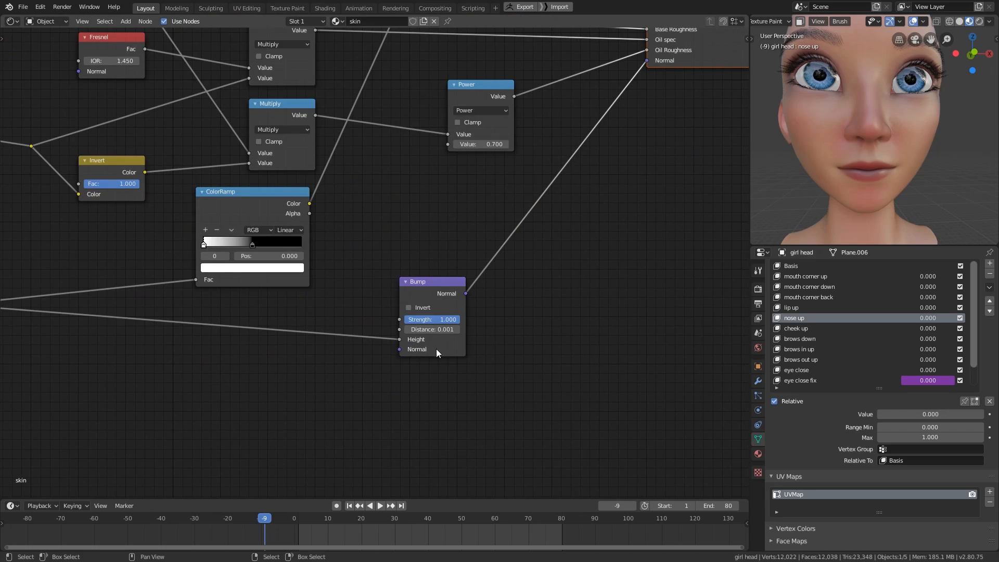
pyautogui.click(436, 330)
pyautogui.press('Escape')
pyautogui.scroll(5, 885, 151)
pyautogui.moveTo(929, 143); pyautogui.dragTo(902, 154, button='middle')
pyautogui.click(438, 331)
pyautogui.write('0.002')
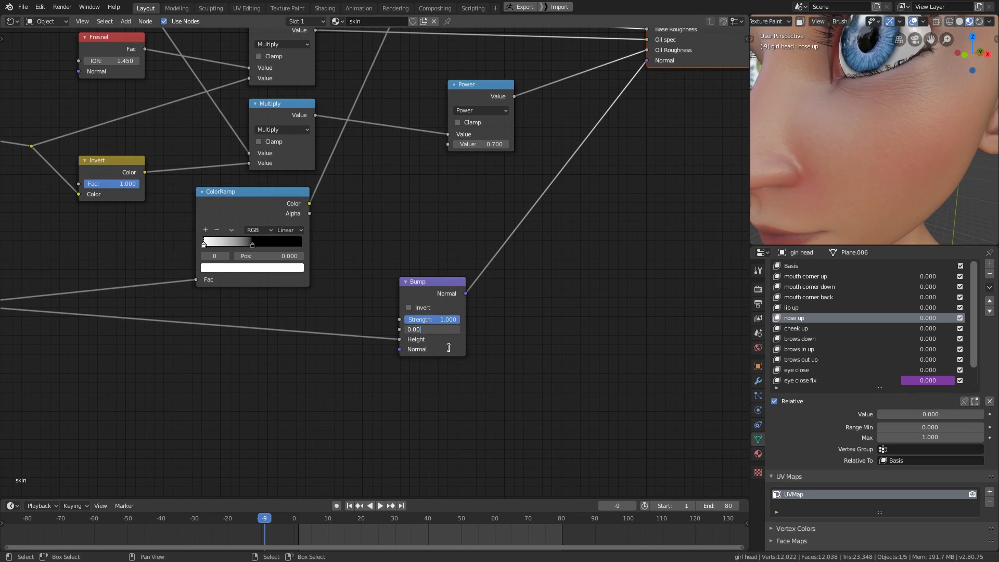
pyautogui.press('Return')
# - Check the skin under the eye and set the Bump node's distance back to 0.001
pyautogui.moveTo(887, 192); pyautogui.dragTo(909, 186, button='middle')
pyautogui.click(439, 332)
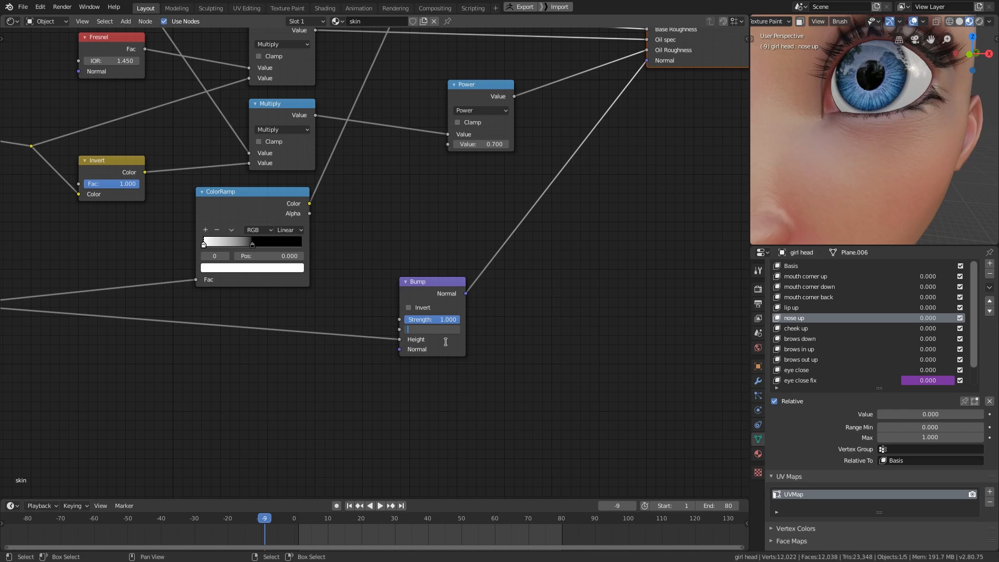
pyautogui.click(446, 342)
pyautogui.doubleClick(440, 330)
pyautogui.press('BackSpace')
pyautogui.press('Return')
pyautogui.scroll(-5, 785, 189)
pyautogui.moveTo(802, 189); pyautogui.dragTo(887, 183, button='middle')
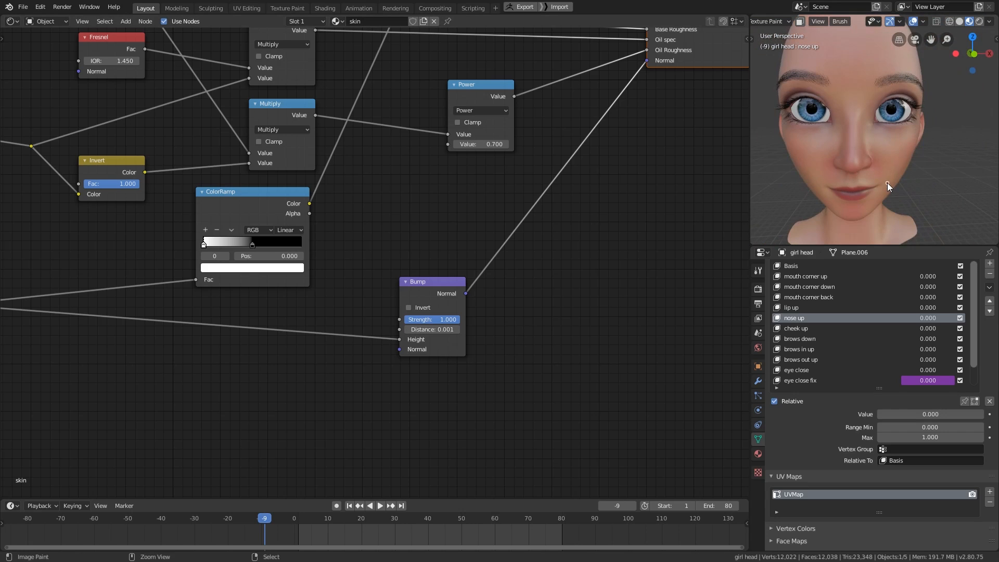
# - Save the file and bring the main area back to the 3D view in Object Mode
pyautogui.hotkey('ctrl', 's')
pyautogui.hotkey('shift', 'F5')
pyautogui.moveTo(558, 359); pyautogui.dragTo(574, 352, button='middle')
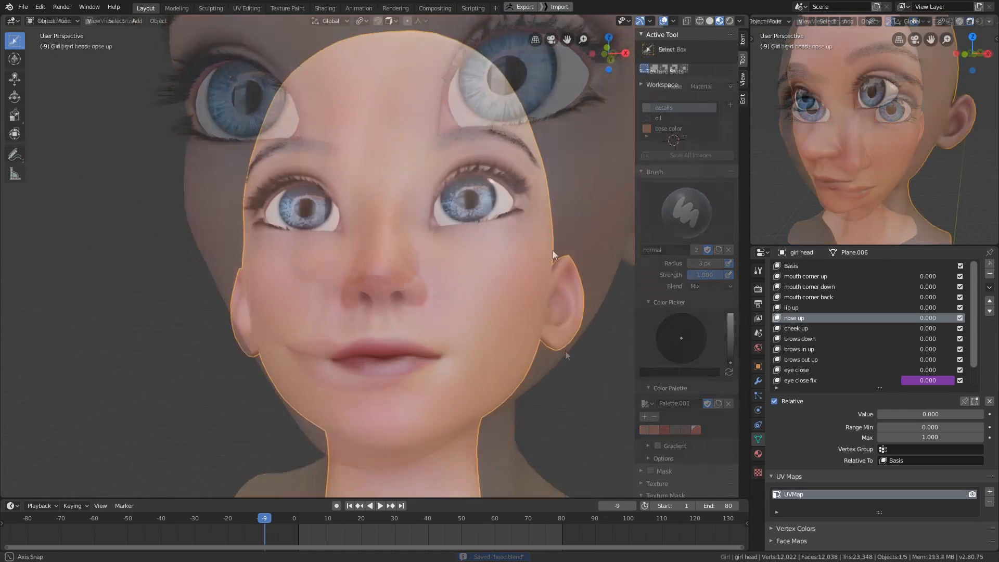
# - Examine the whole painted face and the lip creases in the large view from several angles and distances
pyautogui.moveTo(558, 276); pyautogui.dragTo(509, 264, button='middle')
pyautogui.scroll(6, 560, 258)
pyautogui.moveTo(570, 242)
pyautogui.mouseDown(button='middle')
pyautogui.moveTo(570, 260)
pyautogui.moveTo(557, 245)
pyautogui.mouseUp(button='middle')
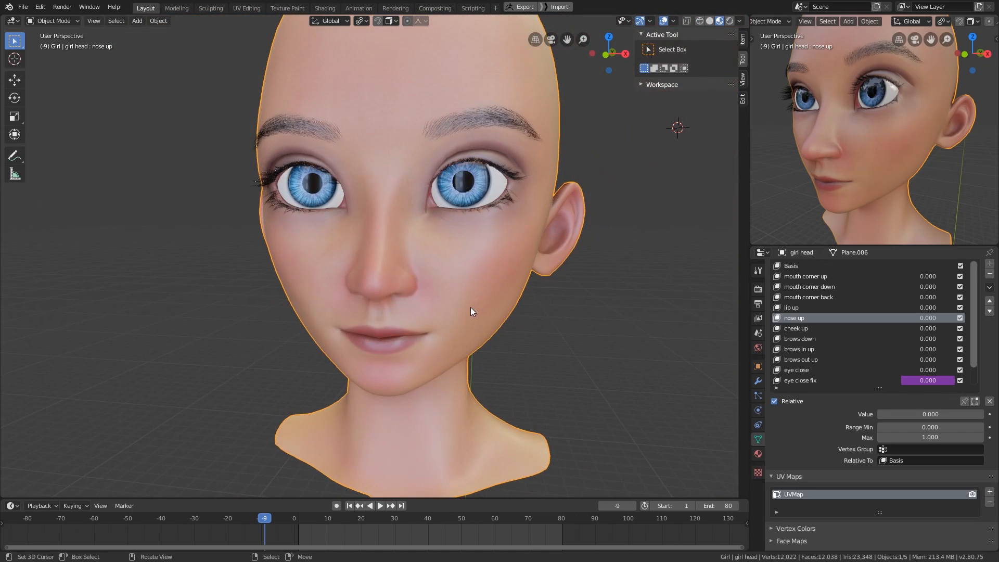
pyautogui.moveTo(470, 307)
pyautogui.mouseDown(button='middle')
pyautogui.moveTo(436, 301)
pyautogui.moveTo(491, 305)
pyautogui.moveTo(469, 327)
pyautogui.moveTo(482, 300)
pyautogui.mouseUp(button='middle')
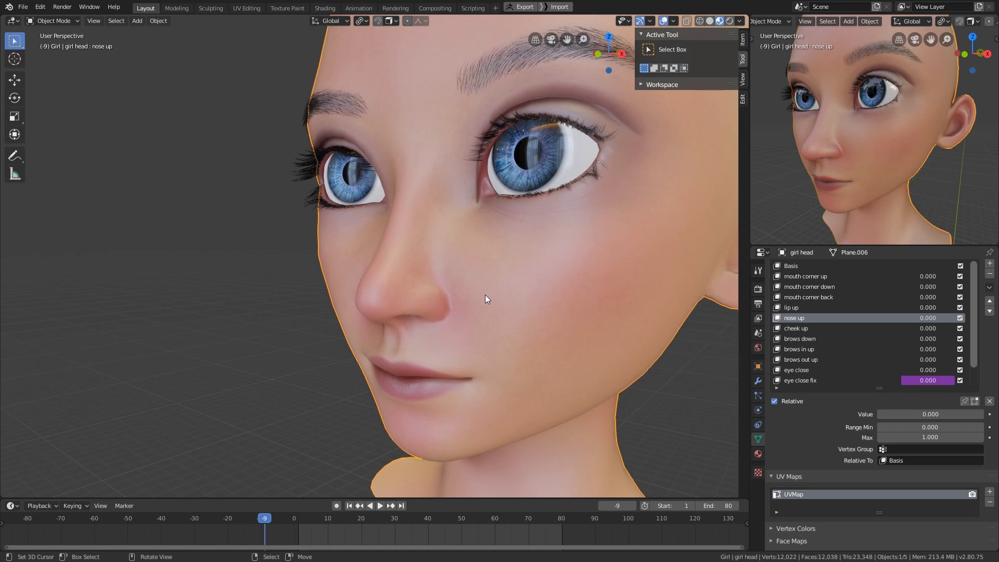
pyautogui.keyDown('ctrl'); pyautogui.moveTo(478, 299); pyautogui.dragTo(530, 270, button='middle'); pyautogui.keyUp('ctrl')
pyautogui.moveTo(597, 264); pyautogui.dragTo(494, 307, button='middle')
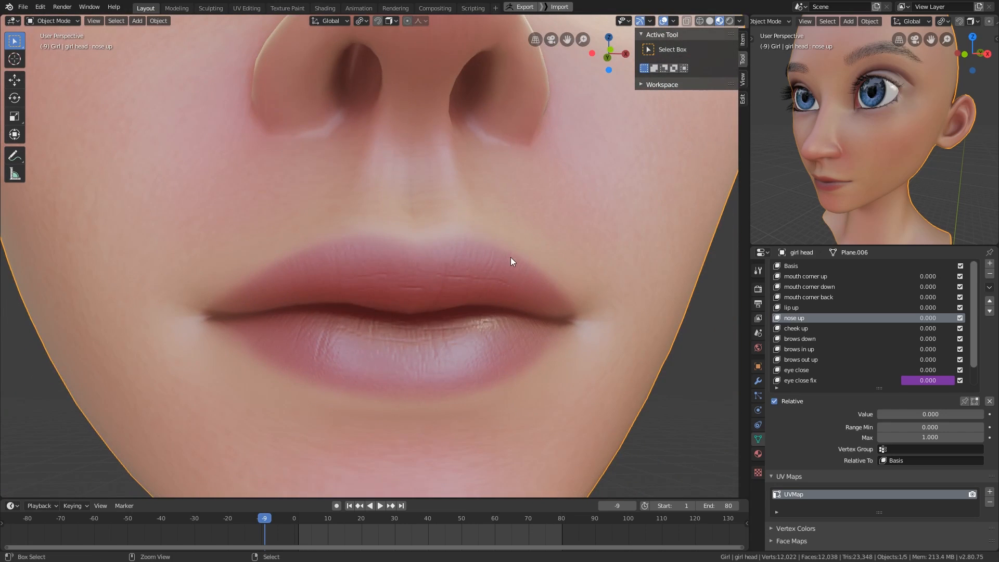
pyautogui.keyDown('ctrl'); pyautogui.moveTo(510, 258); pyautogui.dragTo(508, 318, button='middle'); pyautogui.keyUp('ctrl')
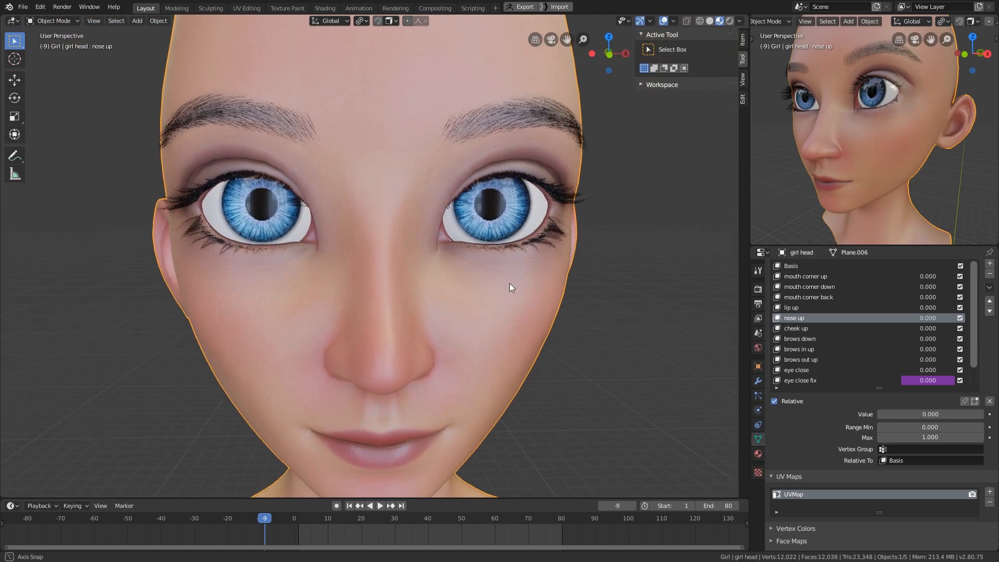
pyautogui.moveTo(509, 283)
pyautogui.mouseDown(button='middle')
pyautogui.moveTo(498, 278)
pyautogui.moveTo(515, 292)
pyautogui.moveTo(550, 287)
pyautogui.moveTo(524, 285)
pyautogui.mouseUp(button='middle')
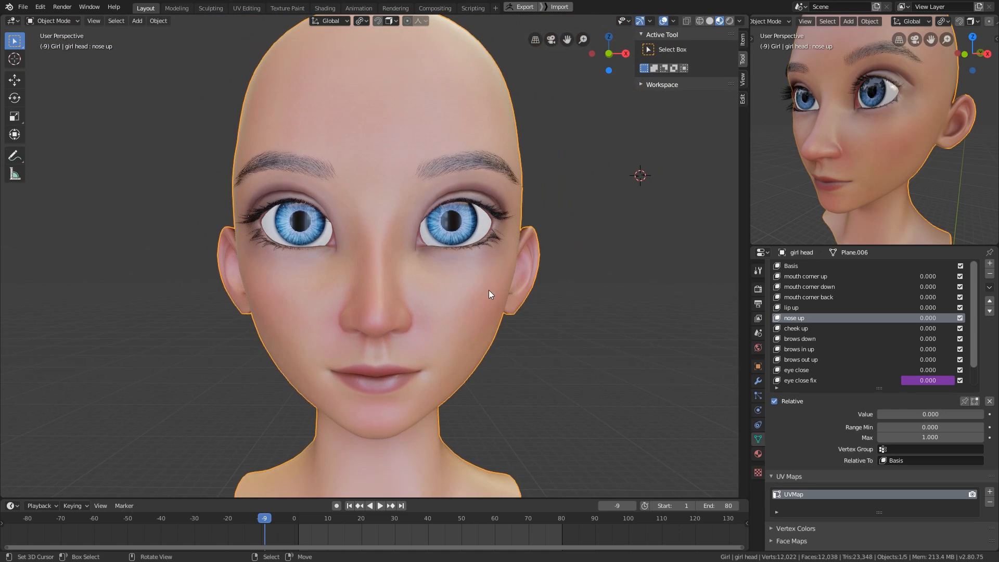
# - Face the head toward the view in the small 3D viewport and switch that viewport to Rendered shading
pyautogui.moveTo(847, 152); pyautogui.dragTo(904, 146, button='middle')
pyautogui.press('z')
pyautogui.click(876, 87)
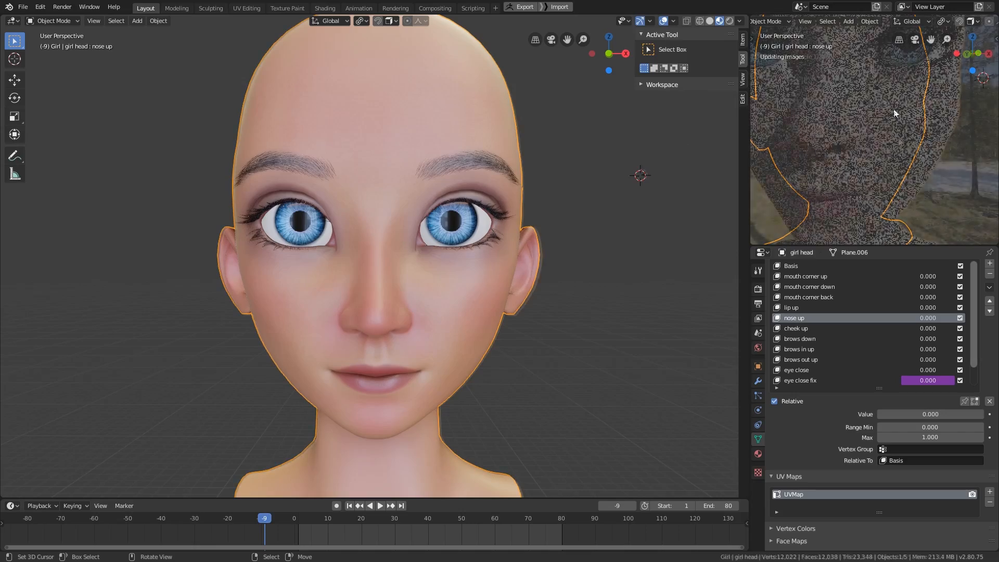
# - Examine the path-traced face in the small viewport, especially the creases and lashes beneath the eyes
pyautogui.moveTo(893, 108)
pyautogui.mouseDown(button='middle')
pyautogui.moveTo(868, 115)
pyautogui.moveTo(891, 167)
pyautogui.moveTo(893, 137)
pyautogui.moveTo(930, 142)
pyautogui.moveTo(907, 137)
pyautogui.moveTo(899, 115)
pyautogui.mouseUp(button='middle')
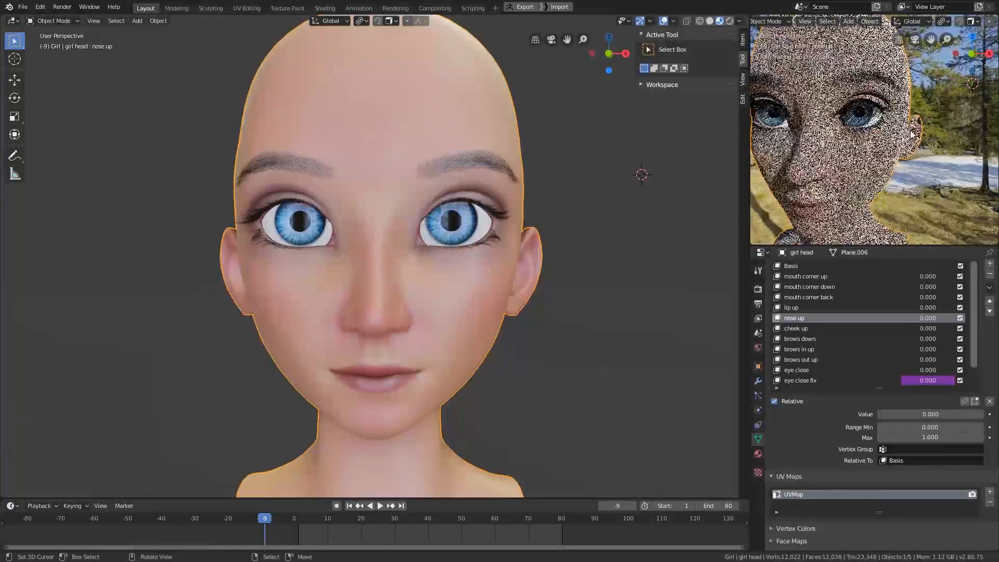
pyautogui.keyDown('ctrl'); pyautogui.moveTo(881, 158); pyautogui.dragTo(878, 116, button='middle'); pyautogui.keyUp('ctrl')
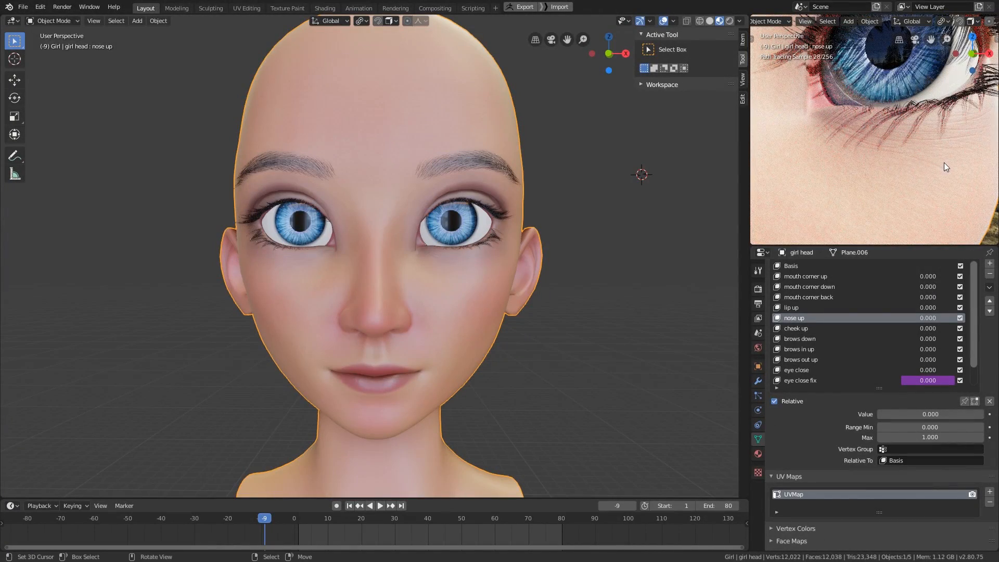
pyautogui.keyDown('ctrl'); pyautogui.moveTo(913, 129); pyautogui.dragTo(826, 172, button='middle'); pyautogui.keyUp('ctrl')
pyautogui.moveTo(826, 172); pyautogui.dragTo(866, 142)
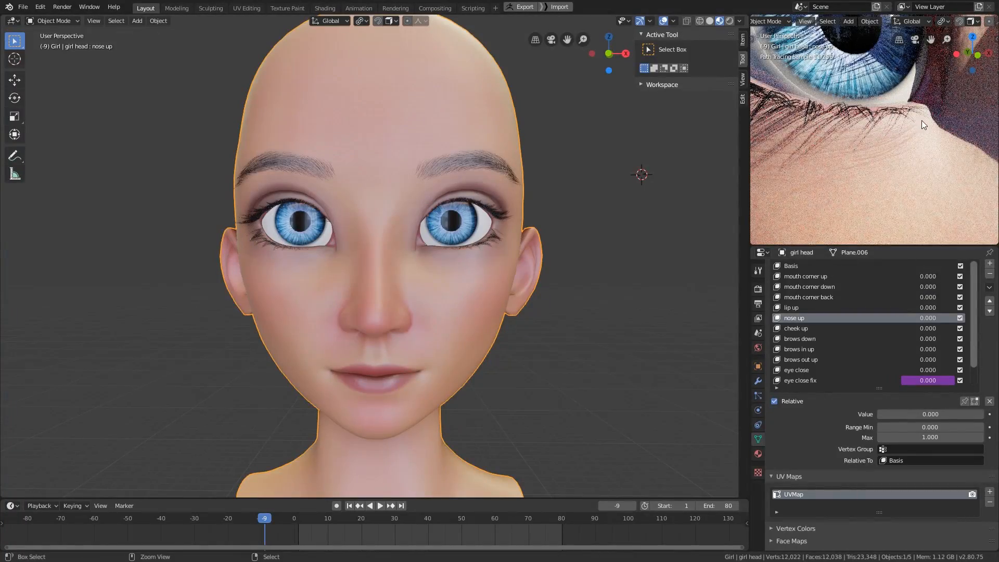
pyautogui.moveTo(926, 118)
pyautogui.keyDown('ctrl'); pyautogui.mouseDown(button='middle')
pyautogui.moveTo(908, 161)
pyautogui.moveTo(898, 139)
pyautogui.moveTo(912, 130)
pyautogui.mouseUp(button='middle'); pyautogui.keyUp('ctrl')
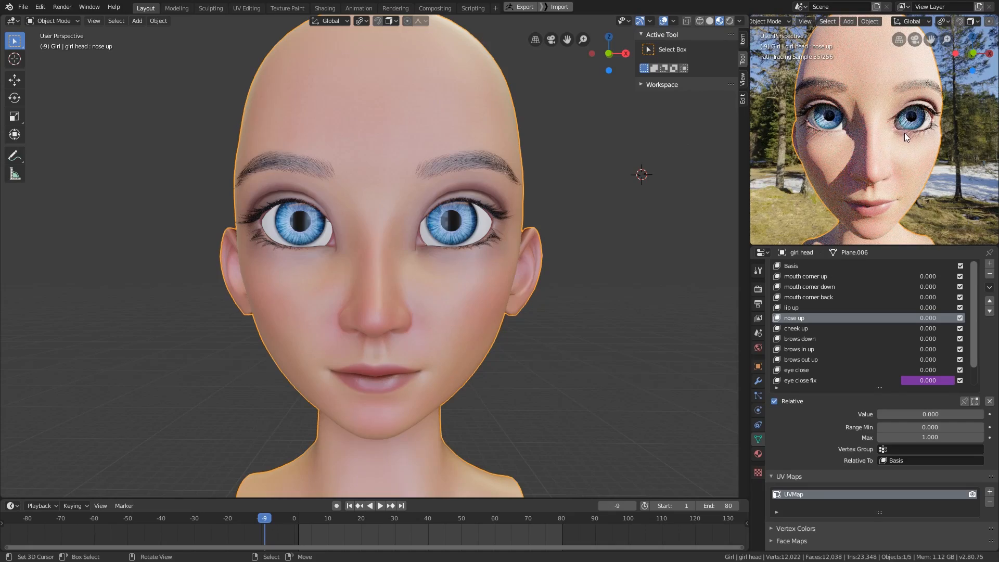
pyautogui.moveTo(877, 148); pyautogui.dragTo(829, 143, button='middle')
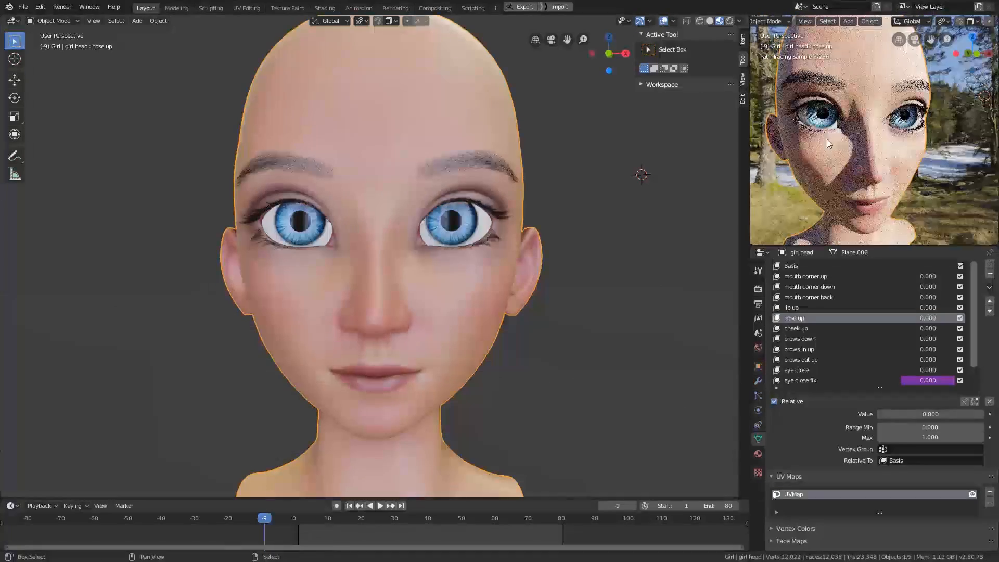
pyautogui.scroll(10, 811, 146)
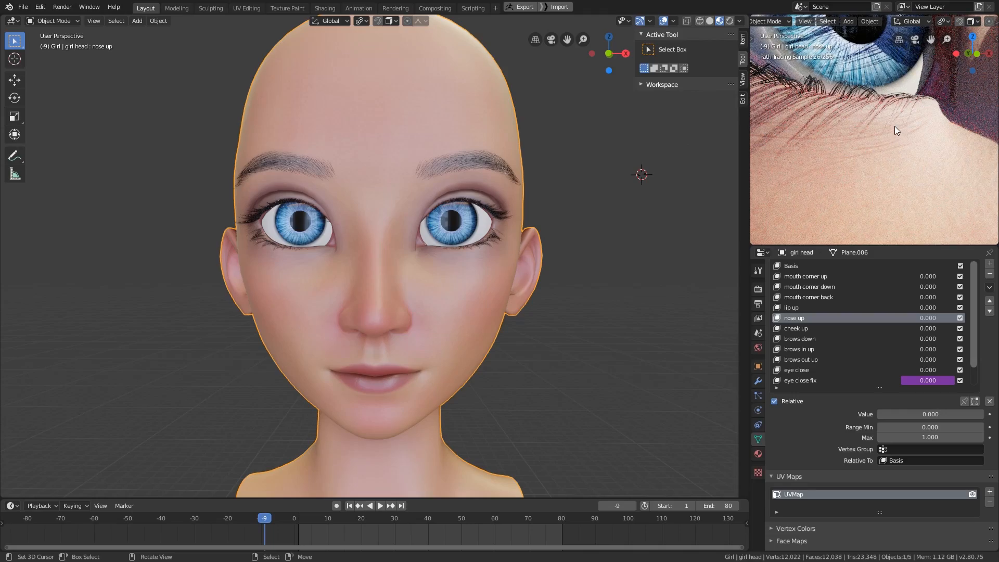
pyautogui.scroll(-8, 922, 110)
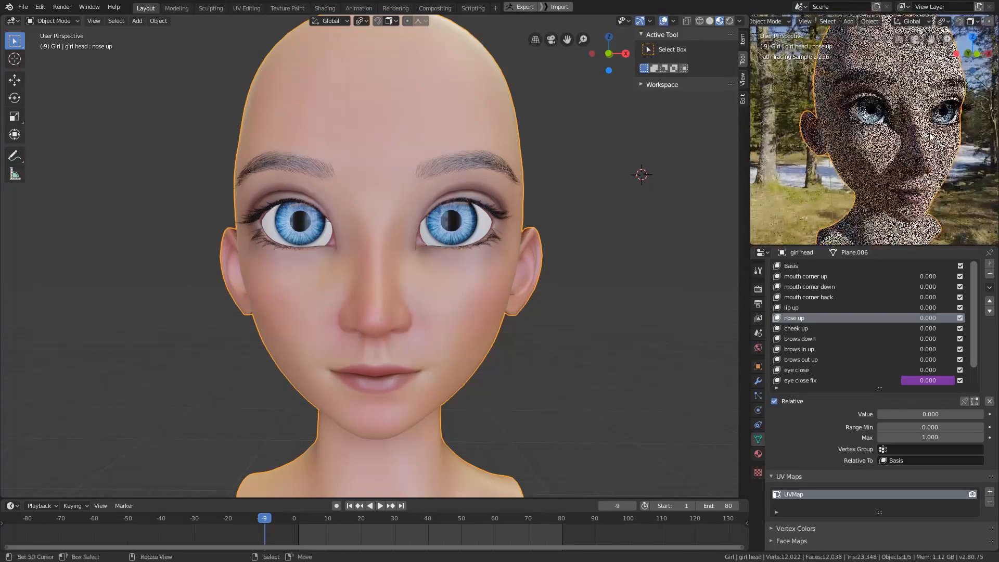
pyautogui.moveTo(930, 136); pyautogui.dragTo(883, 143, button='middle')
# - Show the World shader nodes in the main area and bring the environment texture and mapping nodes into view
pyautogui.hotkey('shift', 'F3')
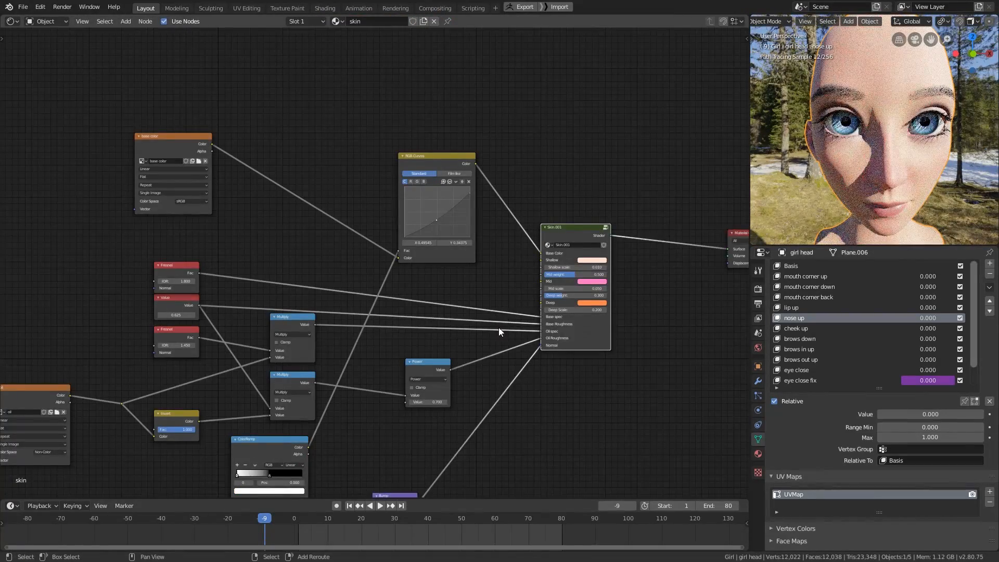
pyautogui.click(41, 20)
pyautogui.click(58, 46)
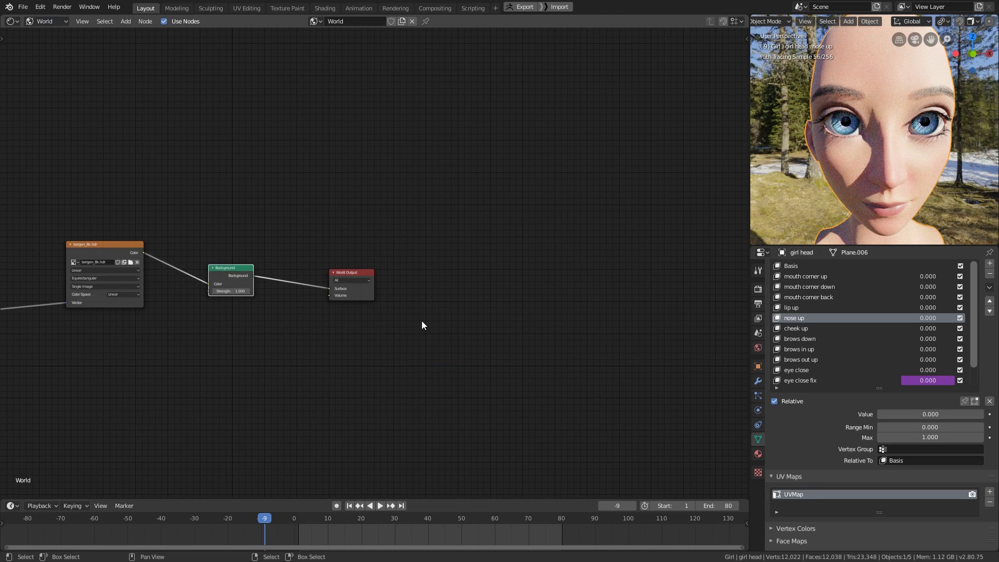
pyautogui.moveTo(421, 321); pyautogui.dragTo(577, 323, button='middle')
pyautogui.moveTo(237, 394); pyautogui.dragTo(426, 374, button='middle')
pyautogui.scroll(3, 427, 375)
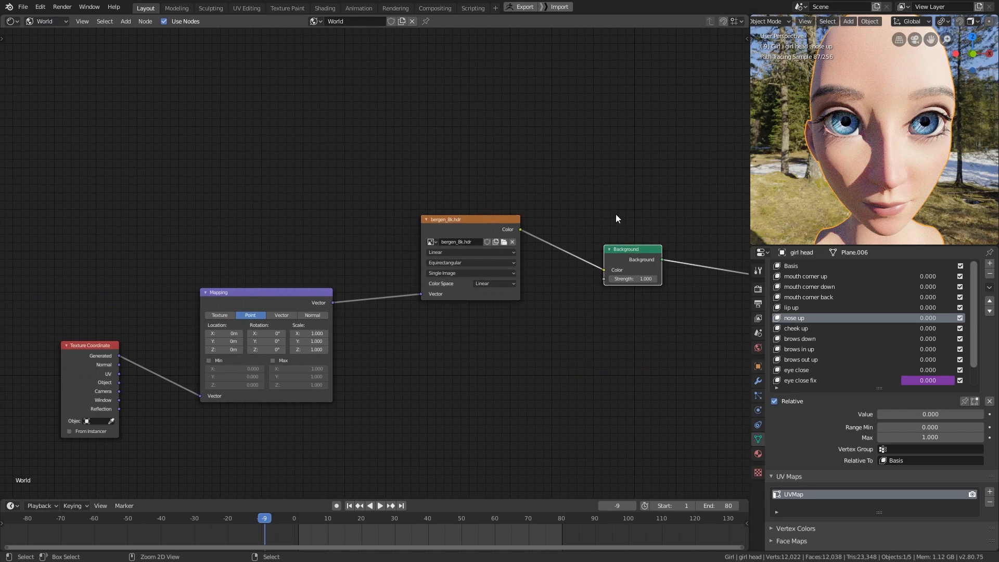
# - Replace the world's environment image with autumn_ground_8k.hdr from the HDR folder
pyautogui.click(505, 242)
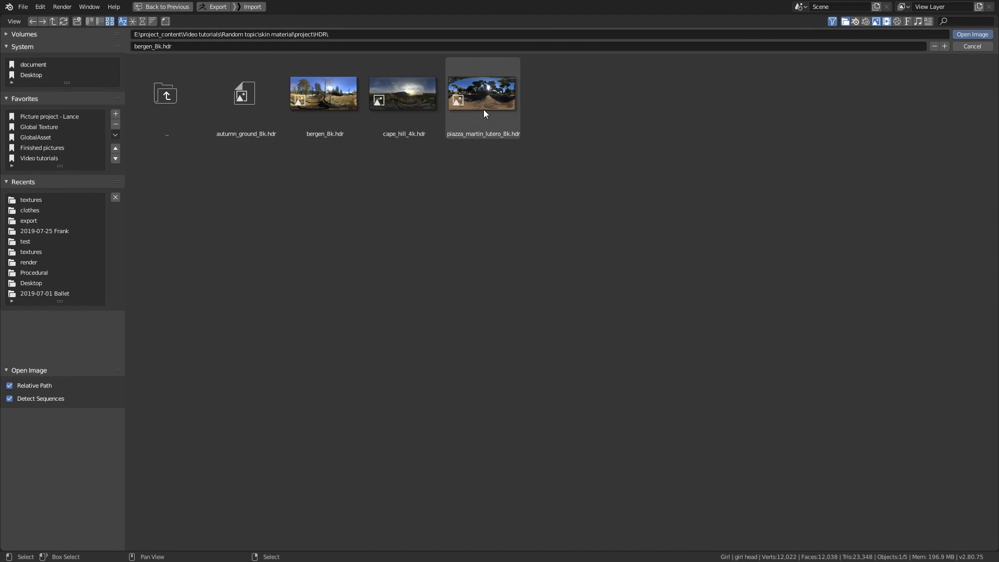
pyautogui.click(416, 108)
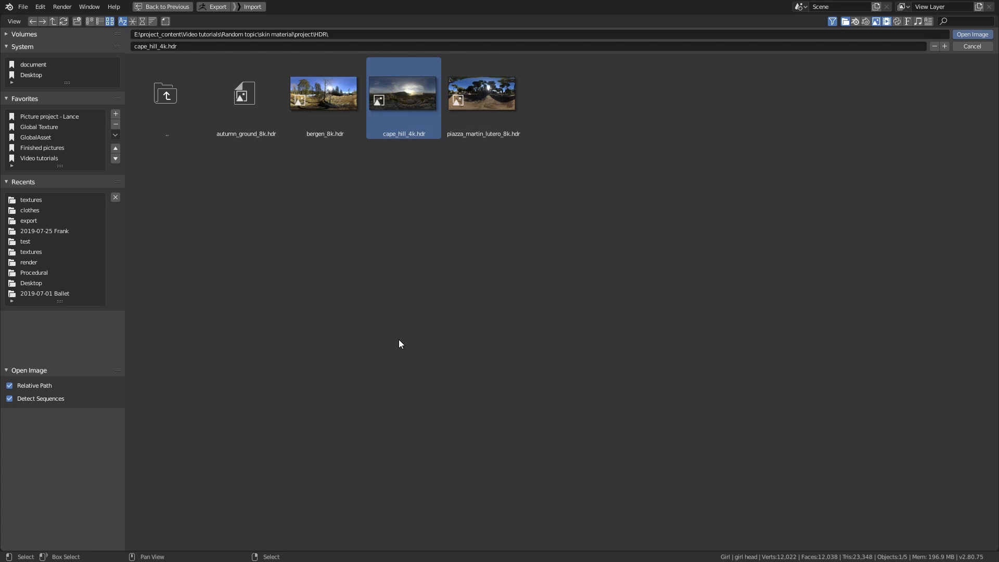
pyautogui.click(250, 102)
pyautogui.click(972, 35)
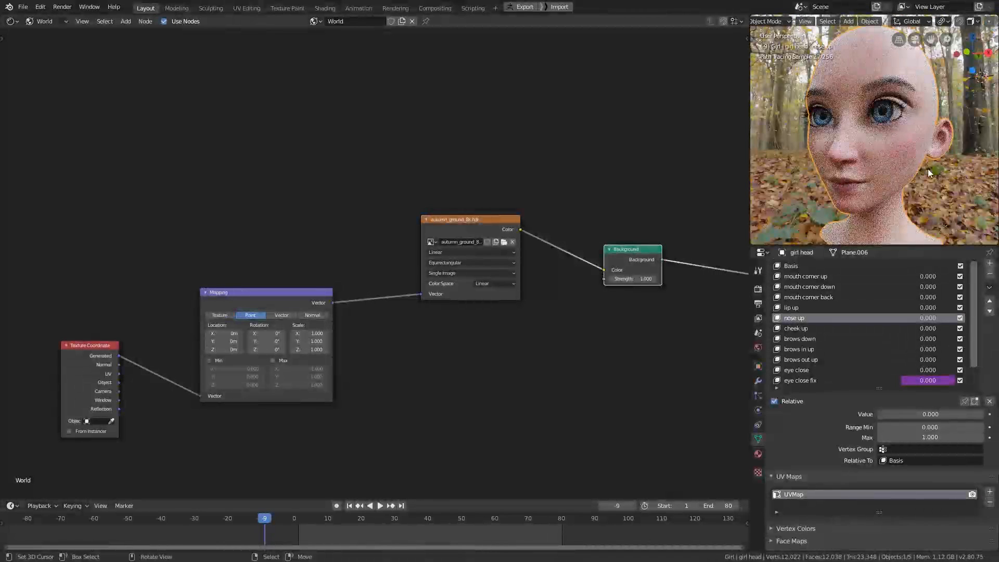
# - Rotate the environment mapping to about 17.6° on Z and inspect the rendered skin beneath the eye
pyautogui.moveTo(554, 365); pyautogui.dragTo(663, 353, button='middle')
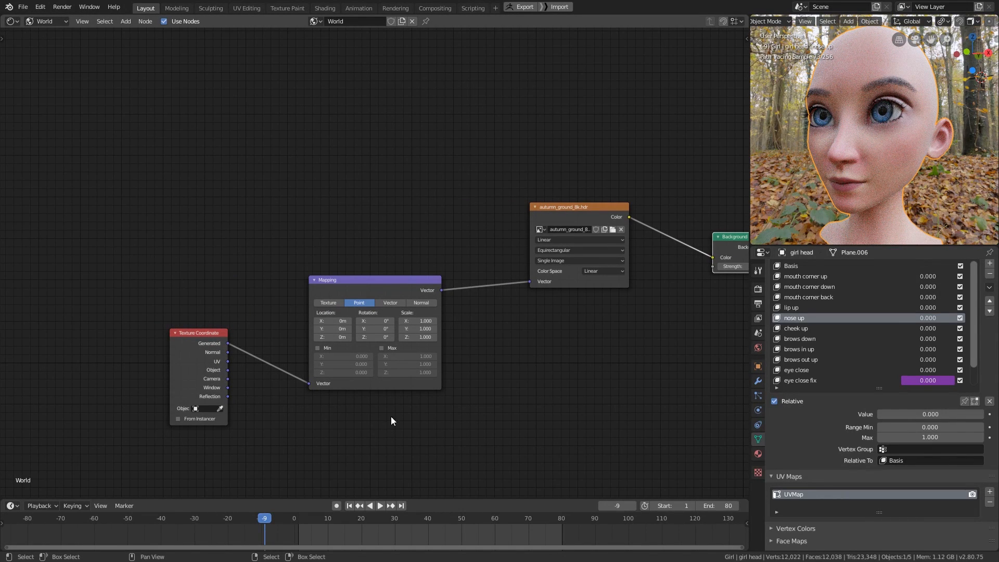
pyautogui.moveTo(374, 336); pyautogui.dragTo(512, 359)
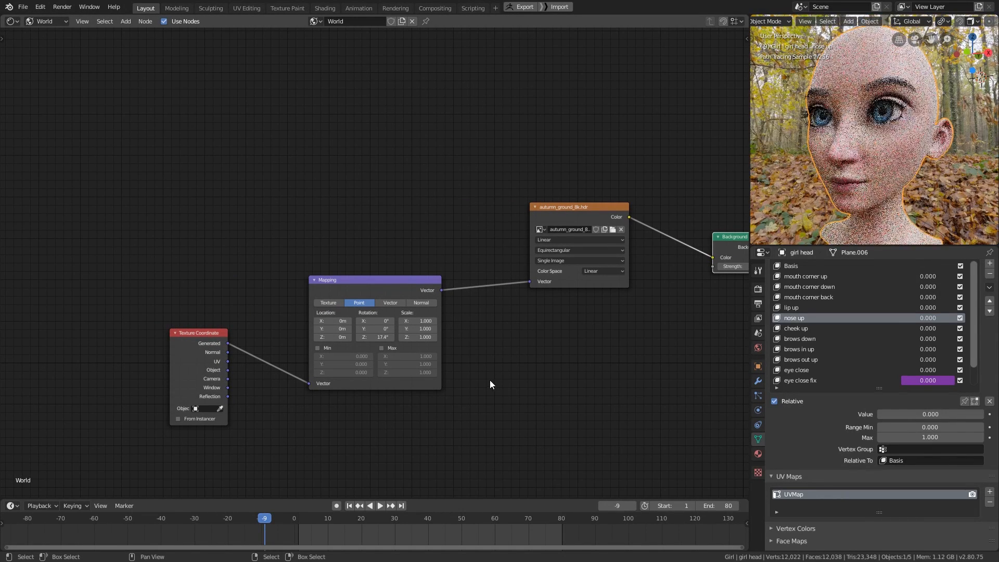
pyautogui.moveTo(837, 179); pyautogui.dragTo(869, 196, button='middle')
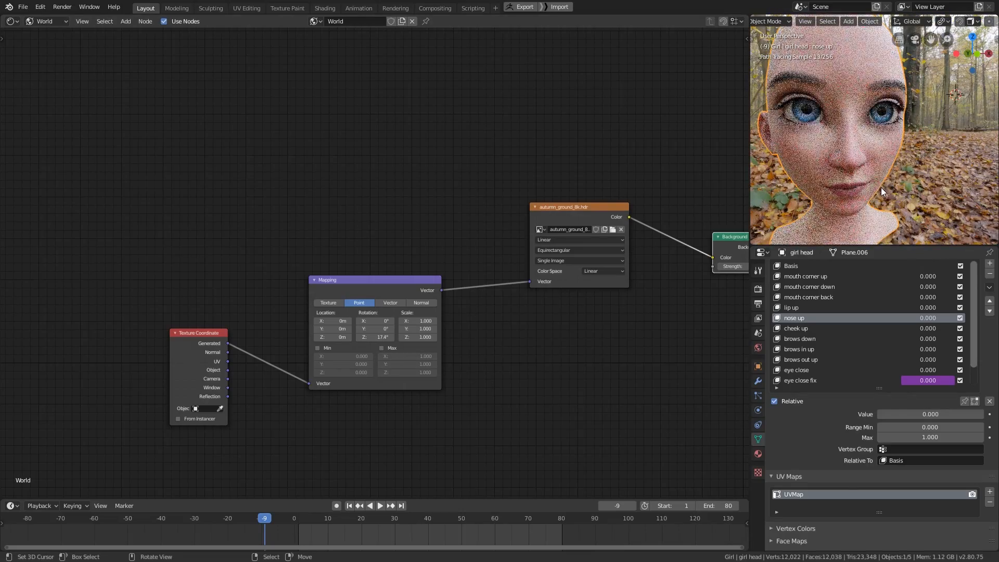
pyautogui.scroll(6, 868, 137)
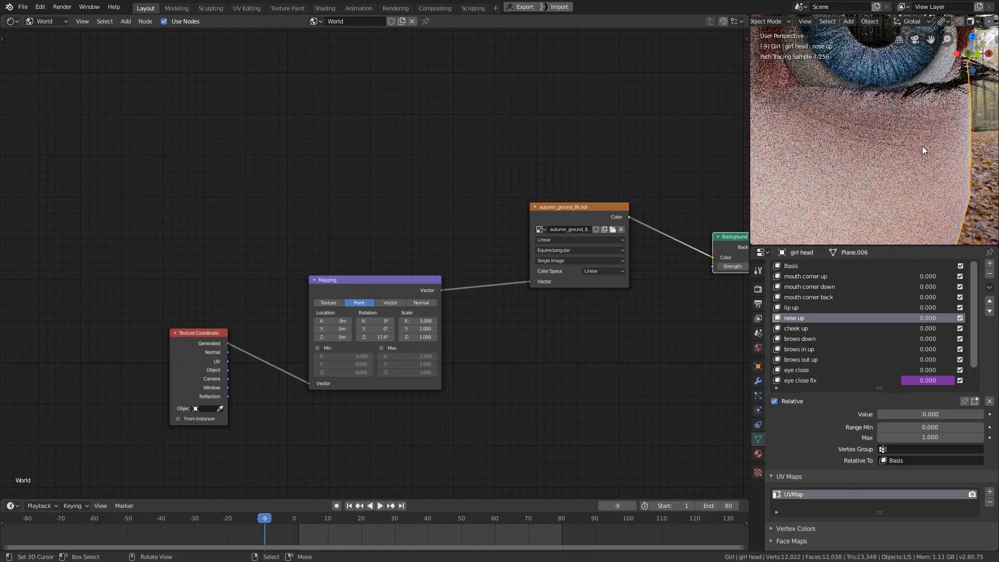
pyautogui.keyDown('ctrl'); pyautogui.moveTo(907, 142); pyautogui.dragTo(915, 182, button='middle'); pyautogui.keyUp('ctrl')
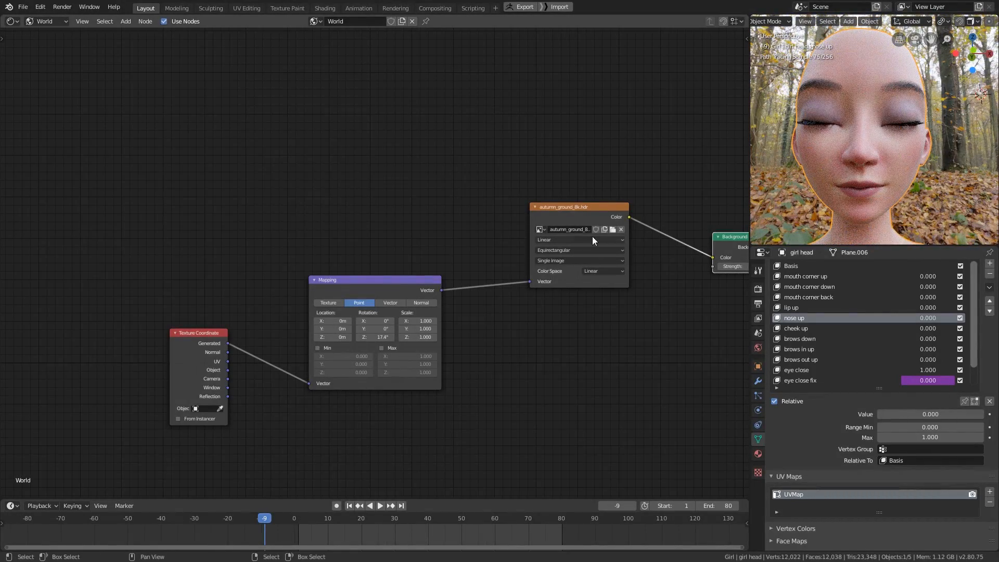
# - Replace the world's environment image with cape_hill_4k.hdr from the HDR folder and view the face under the new lighting
pyautogui.click(615, 229)
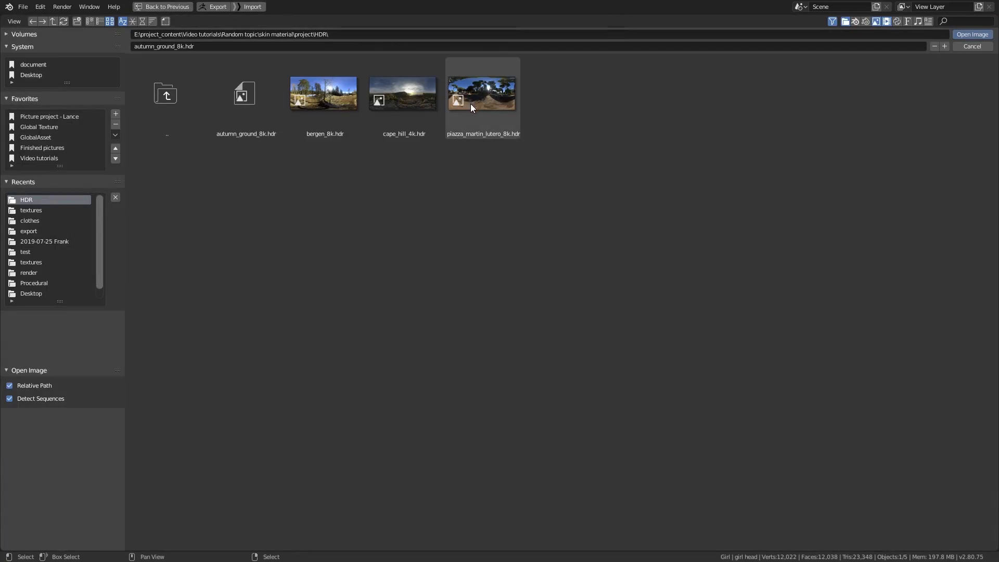
pyautogui.click(411, 96)
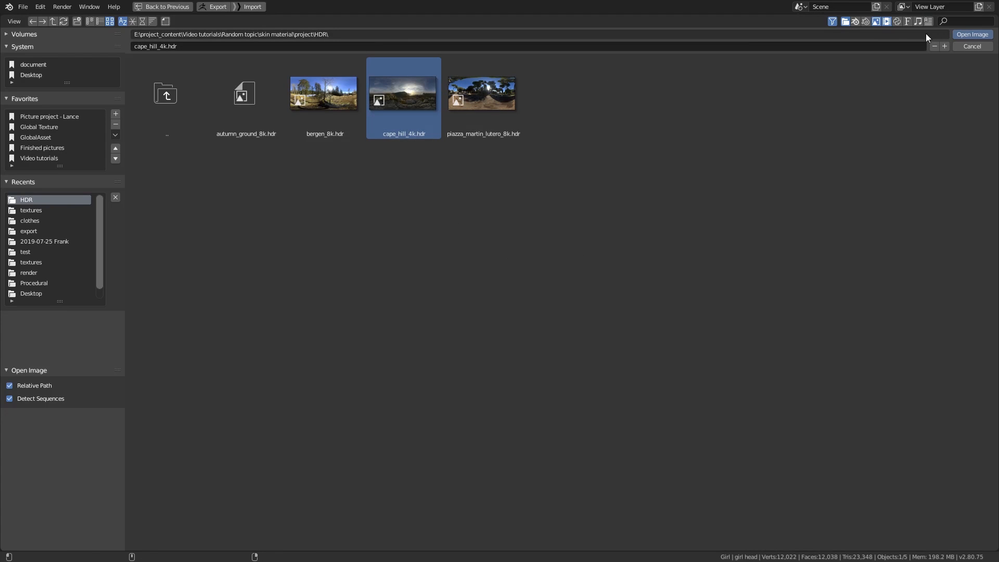
pyautogui.click(963, 34)
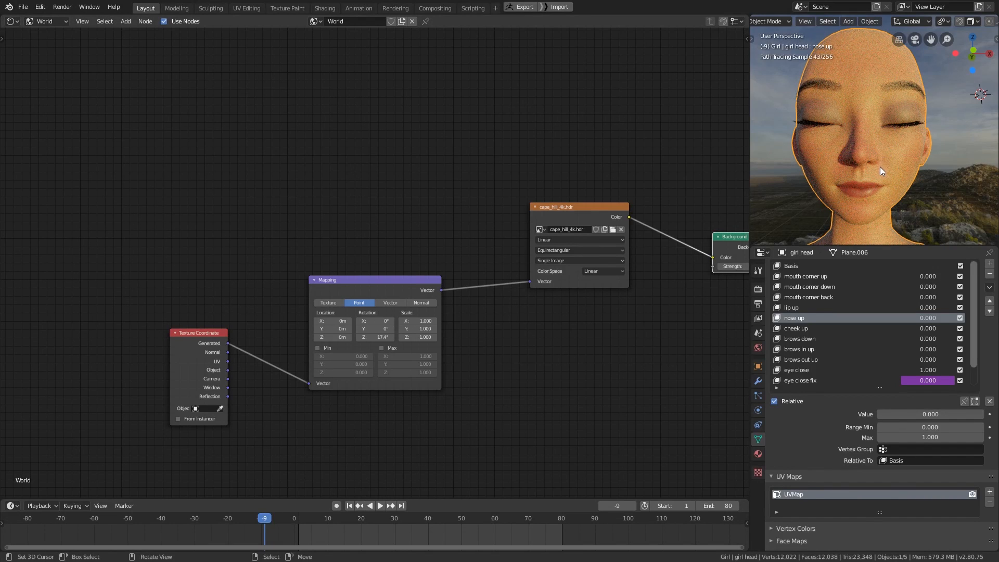
pyautogui.moveTo(902, 167); pyautogui.dragTo(896, 191, button='middle')
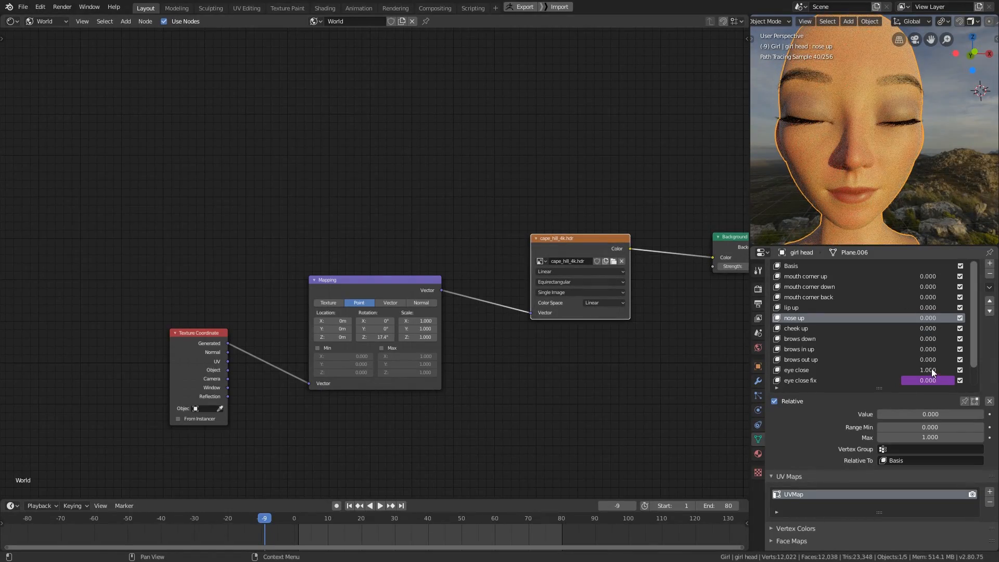
# - Open the eyes by setting the eye close shape key to 0 and inspect one eye up close
pyautogui.write('0')
pyautogui.press('Return')
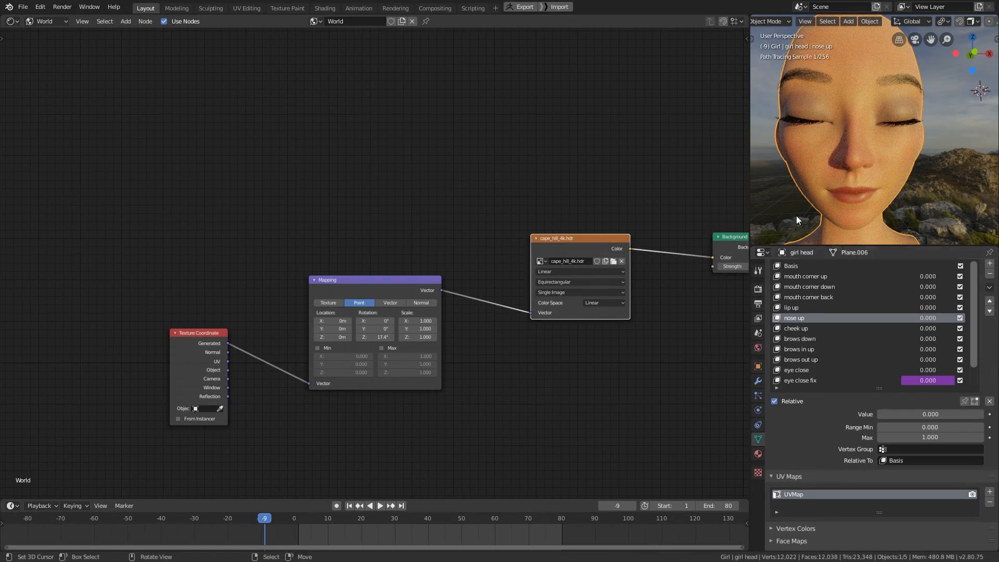
pyautogui.moveTo(876, 161); pyautogui.dragTo(860, 169, button='middle')
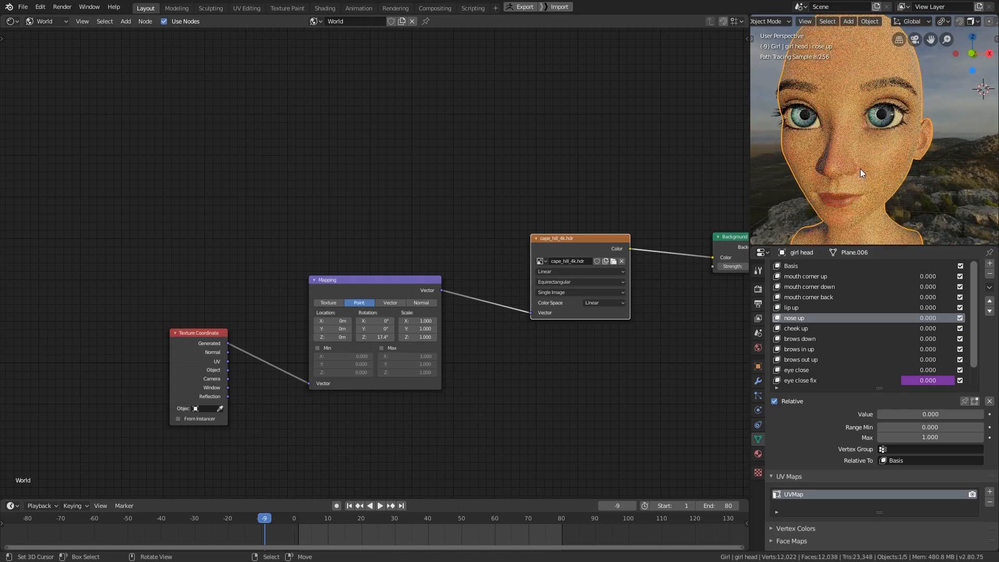
pyautogui.scroll(2, 882, 160)
pyautogui.scroll(3, 870, 145)
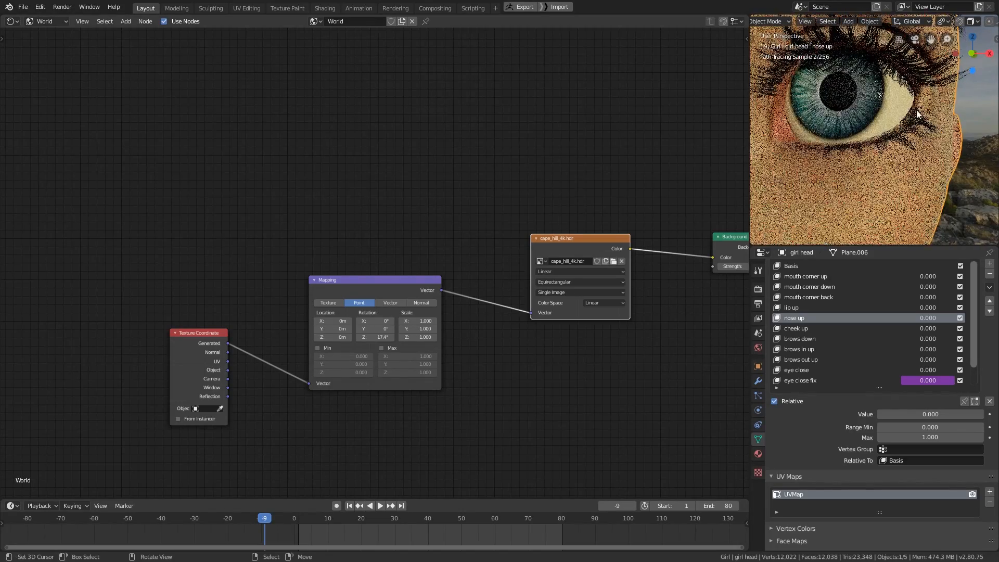
# - Examine the rendered lips up close and from several angles, checking their creases and highlights
pyautogui.moveTo(918, 145)
pyautogui.mouseDown(button='middle')
pyautogui.moveTo(831, 150)
pyautogui.moveTo(862, 152)
pyautogui.moveTo(845, 164)
pyautogui.moveTo(824, 136)
pyautogui.moveTo(901, 161)
pyautogui.moveTo(845, 114)
pyautogui.moveTo(919, 183)
pyautogui.moveTo(888, 126)
pyautogui.moveTo(838, 141)
pyautogui.moveTo(843, 171)
pyautogui.mouseUp(button='middle')
pyautogui.scroll(-4, 888, 126)
pyautogui.hotkey('ctrl', 'b')
pyautogui.moveTo(813, 167); pyautogui.dragTo(790, 202)
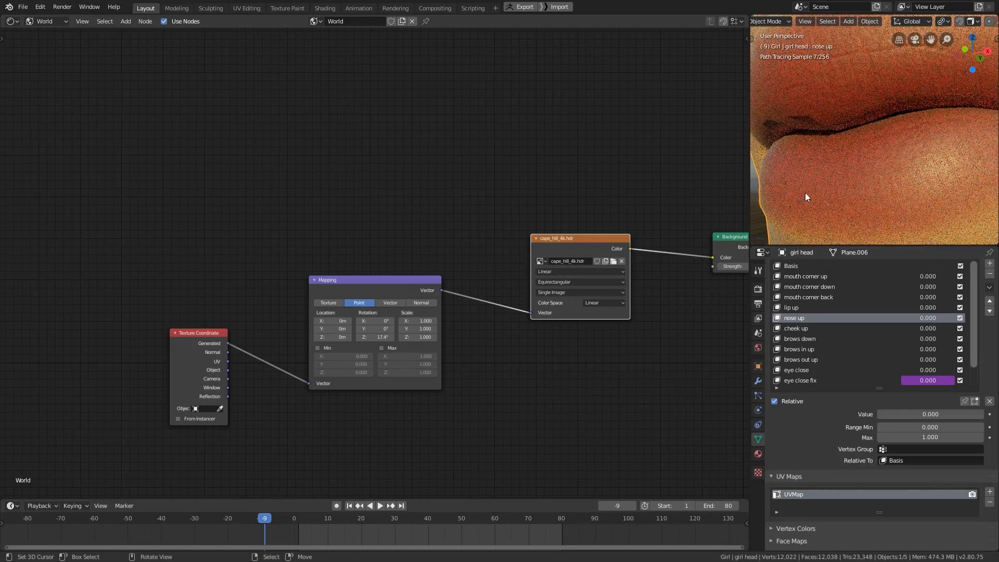
pyautogui.moveTo(860, 151); pyautogui.dragTo(885, 176, button='middle')
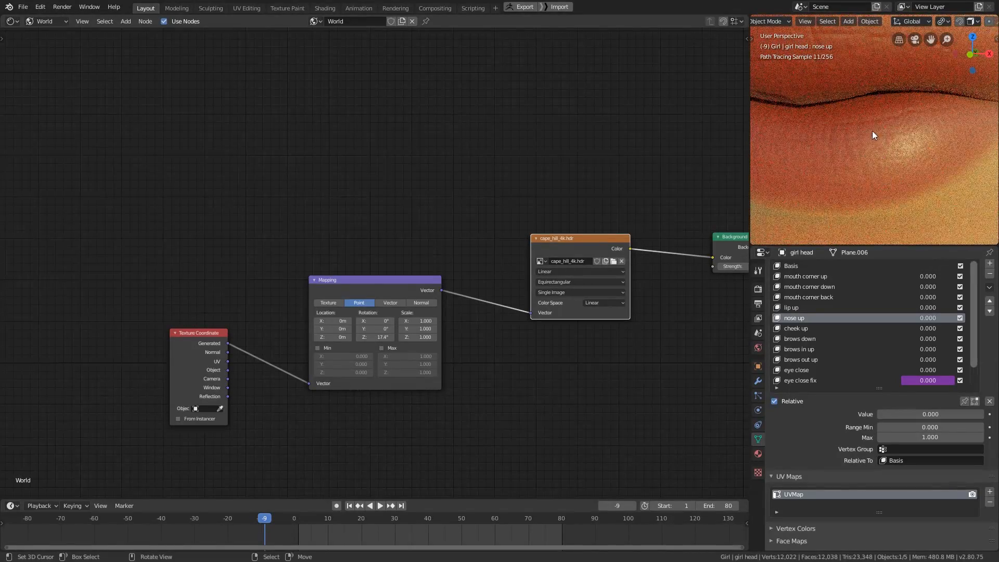
pyautogui.scroll(-5, 875, 140)
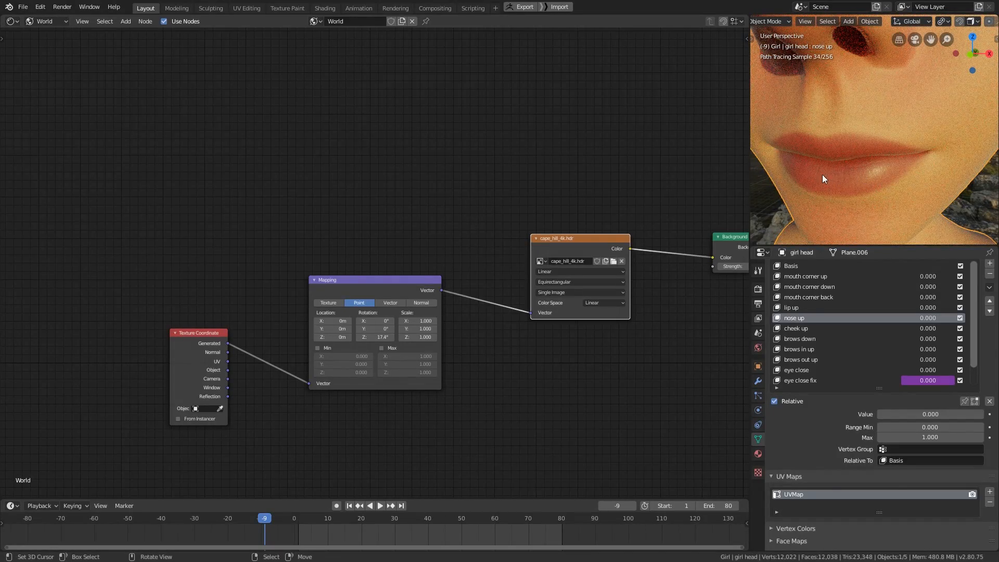
pyautogui.moveTo(859, 167)
pyautogui.mouseDown(button='middle')
pyautogui.moveTo(854, 182)
pyautogui.moveTo(818, 177)
pyautogui.mouseUp(button='middle')
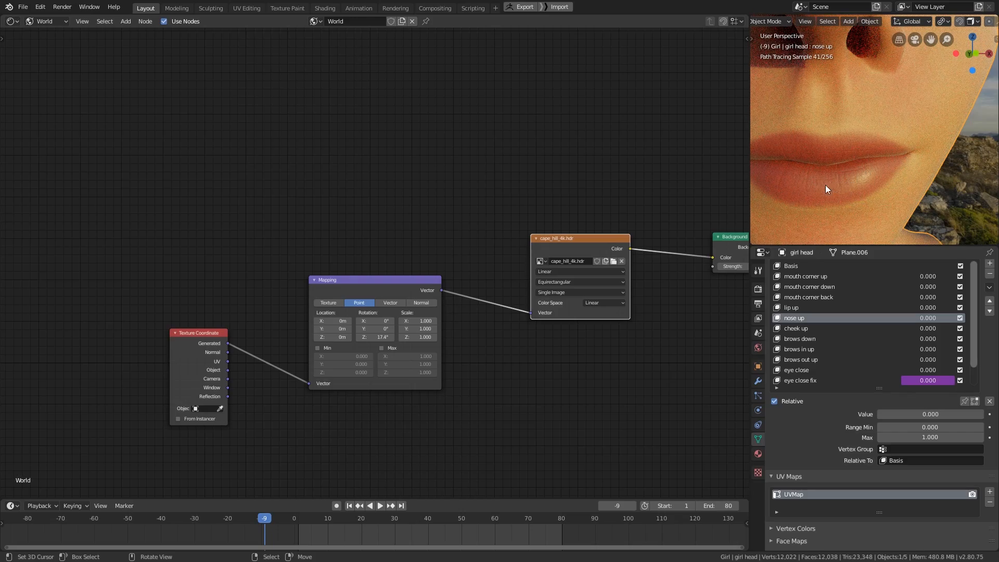
pyautogui.scroll(-3, 875, 166)
# - Inspect the skin beneath the eye and across the cheek in the path-traced view
pyautogui.moveTo(859, 160)
pyautogui.keyDown('shift'); pyautogui.mouseDown(button='middle')
pyautogui.moveTo(854, 181)
pyautogui.moveTo(802, 182)
pyautogui.mouseUp(button='middle'); pyautogui.keyUp('shift')
pyautogui.keyDown('shift'); pyautogui.moveTo(901, 132); pyautogui.dragTo(837, 123, button='middle'); pyautogui.keyUp('shift')
pyautogui.hotkey('ctrl', 'b')
pyautogui.moveTo(795, 148); pyautogui.dragTo(864, 95)
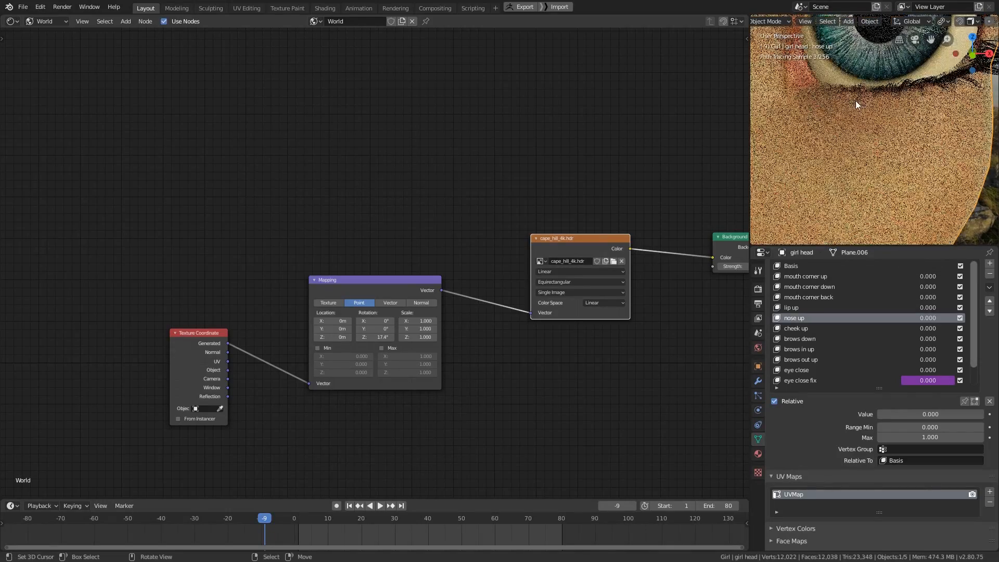
pyautogui.scroll(-3, 822, 166)
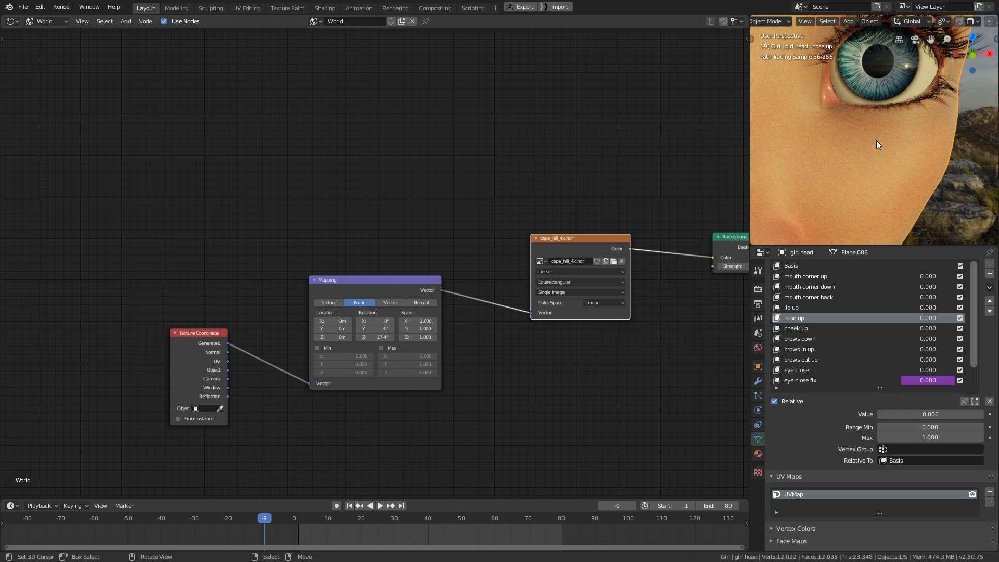
pyautogui.moveTo(894, 165)
pyautogui.mouseDown(button='middle')
pyautogui.moveTo(823, 164)
pyautogui.moveTo(844, 159)
pyautogui.moveTo(841, 138)
pyautogui.mouseUp(button='middle')
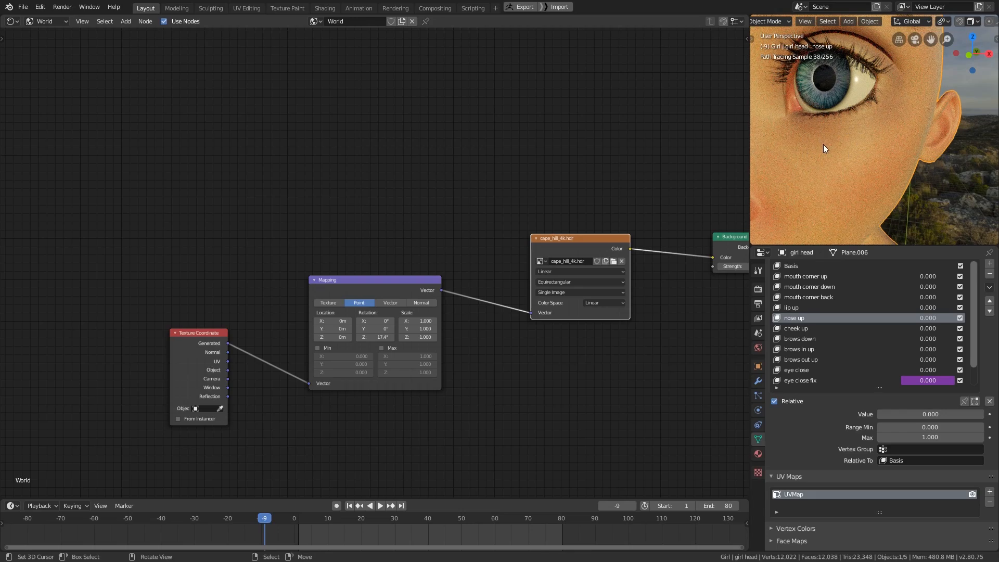
pyautogui.moveTo(822, 135); pyautogui.dragTo(841, 155, button='middle')
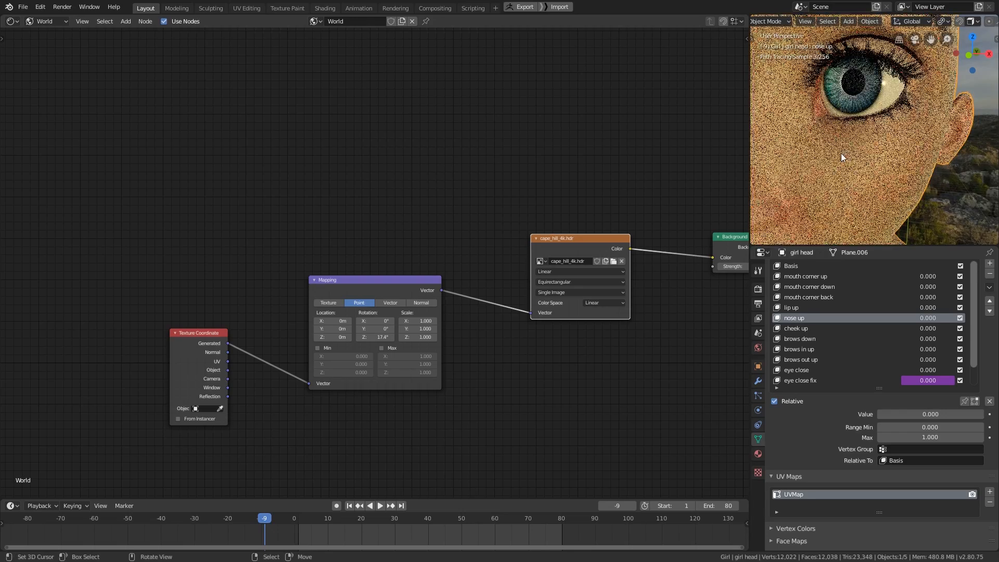
# - Examine the rendered ear up close and from further back, checking how the skin shades there
pyautogui.moveTo(932, 133); pyautogui.dragTo(915, 127, button='middle')
pyautogui.hotkey('ctrl', 'b')
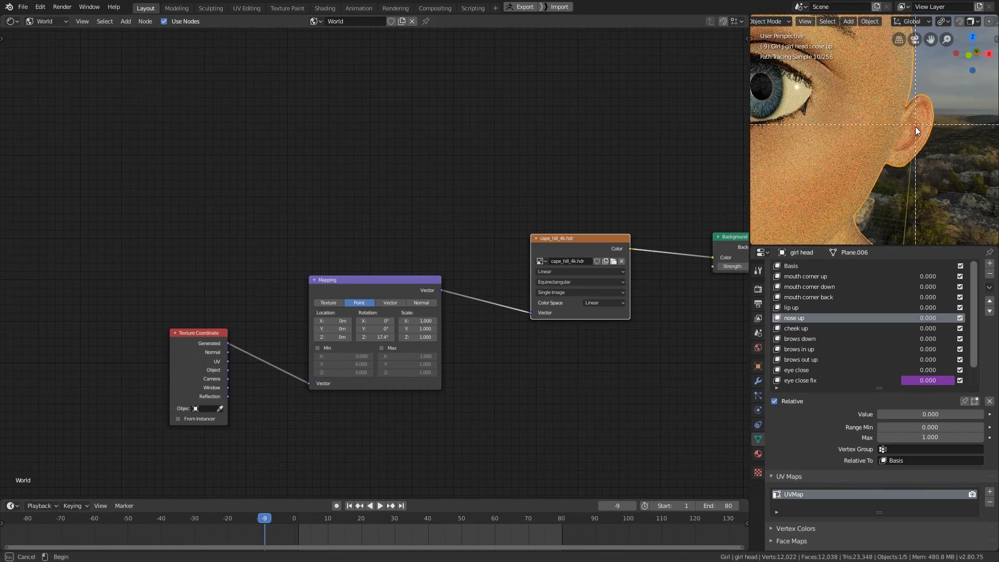
pyautogui.moveTo(916, 126); pyautogui.dragTo(946, 93)
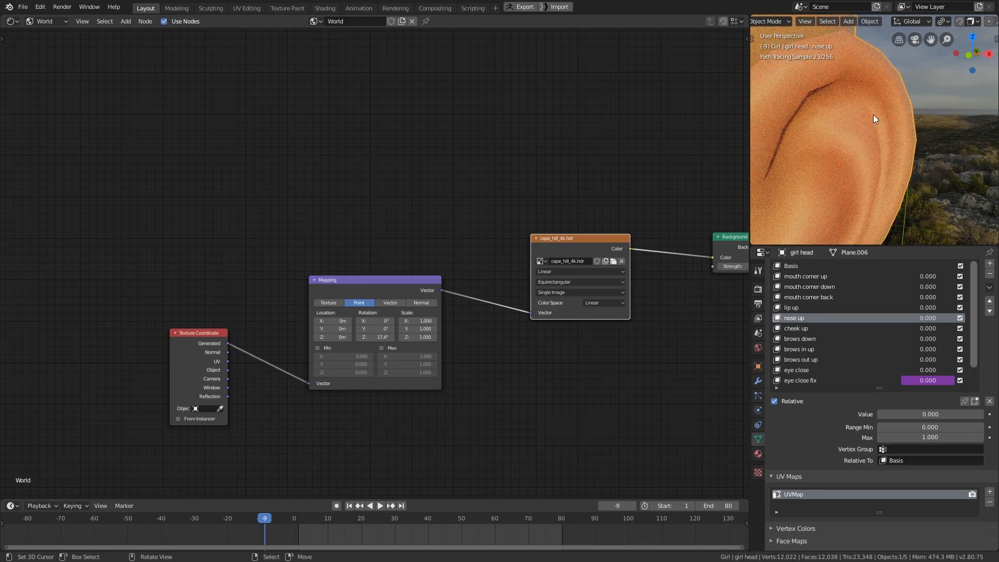
pyautogui.scroll(-1, 869, 168)
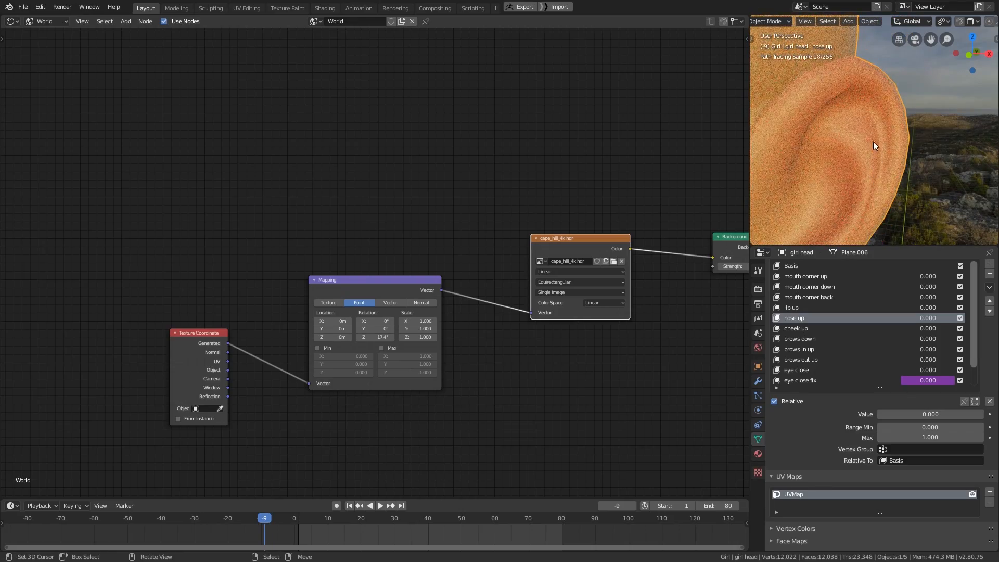
pyautogui.scroll(-1, 873, 143)
pyautogui.moveTo(870, 148)
pyautogui.mouseDown(button='middle')
pyautogui.moveTo(899, 148)
pyautogui.moveTo(833, 144)
pyautogui.moveTo(872, 148)
pyautogui.mouseUp(button='middle')
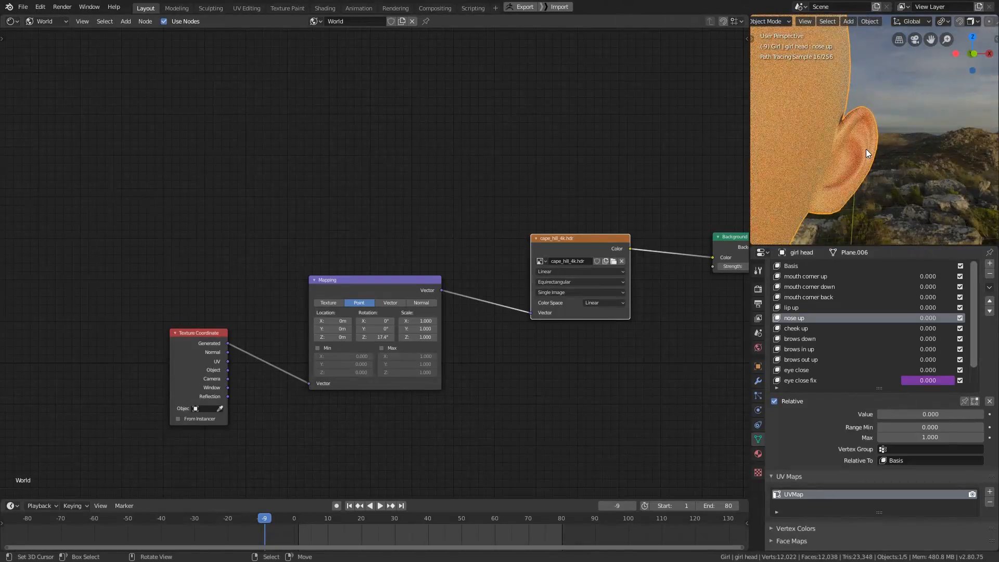